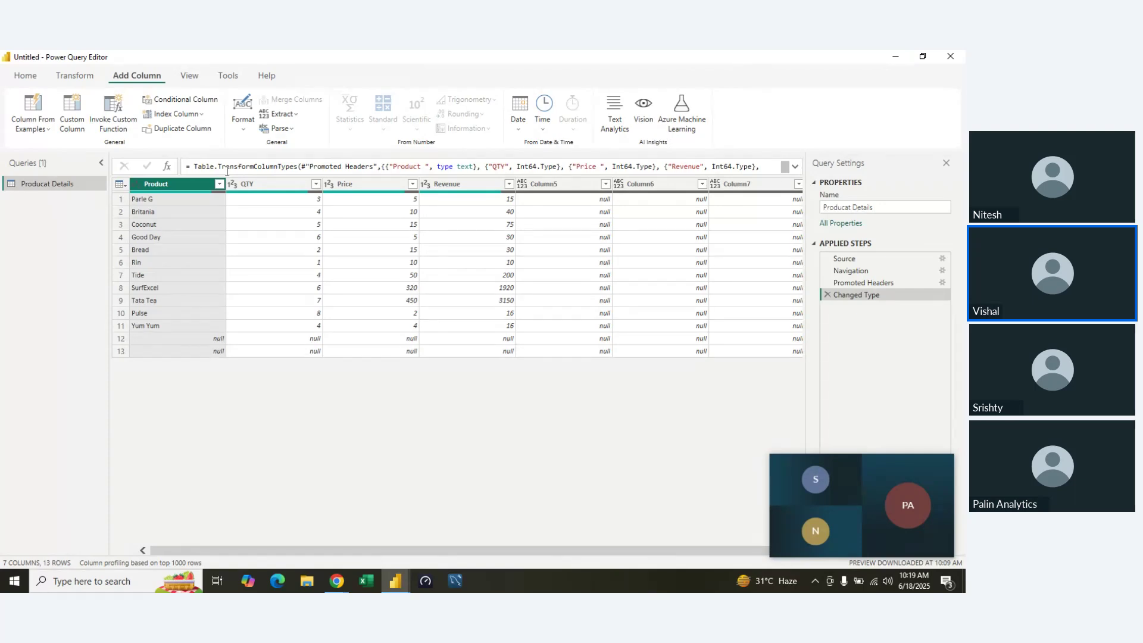
- Keep only the Product, QTY and Price columns in the product table and remove its blank rows
left_click(80, 75)
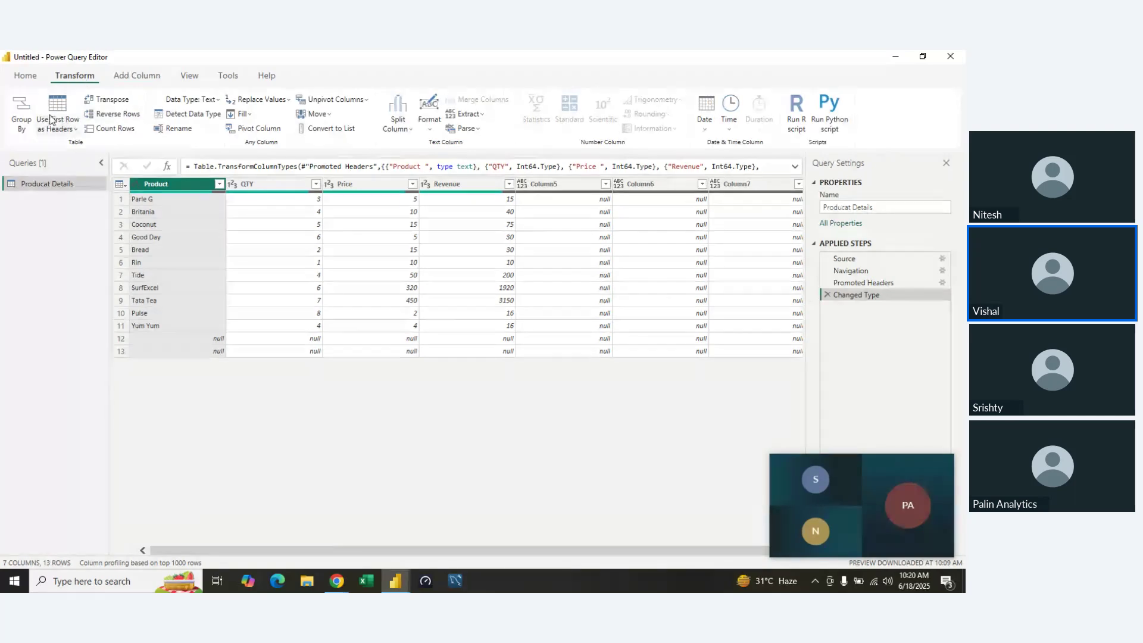
left_click(28, 76)
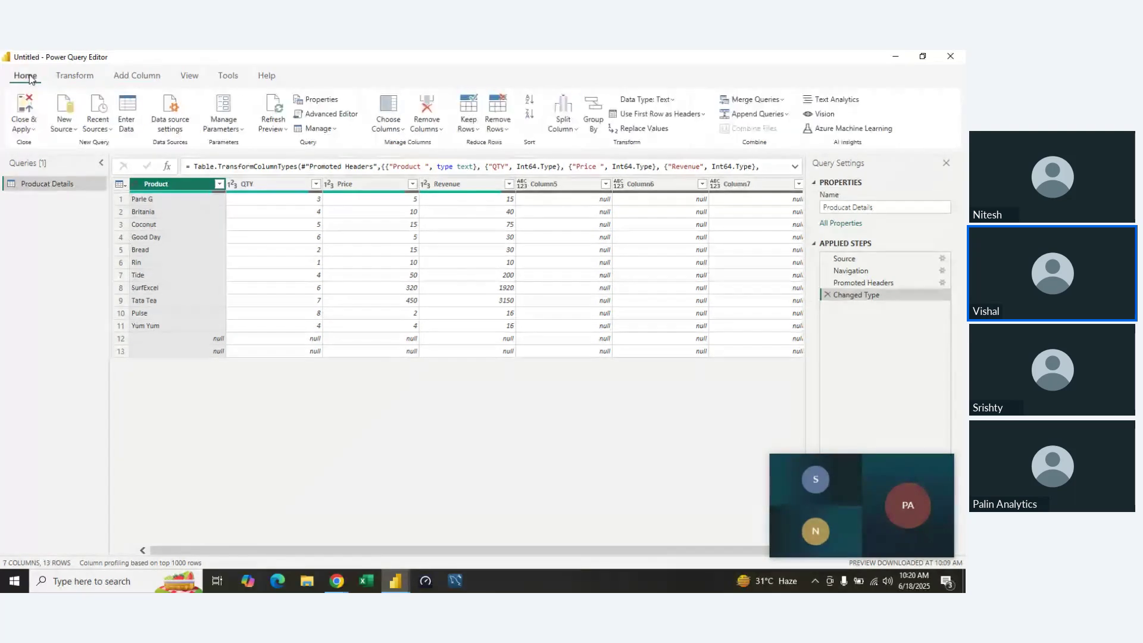
left_click(390, 122)
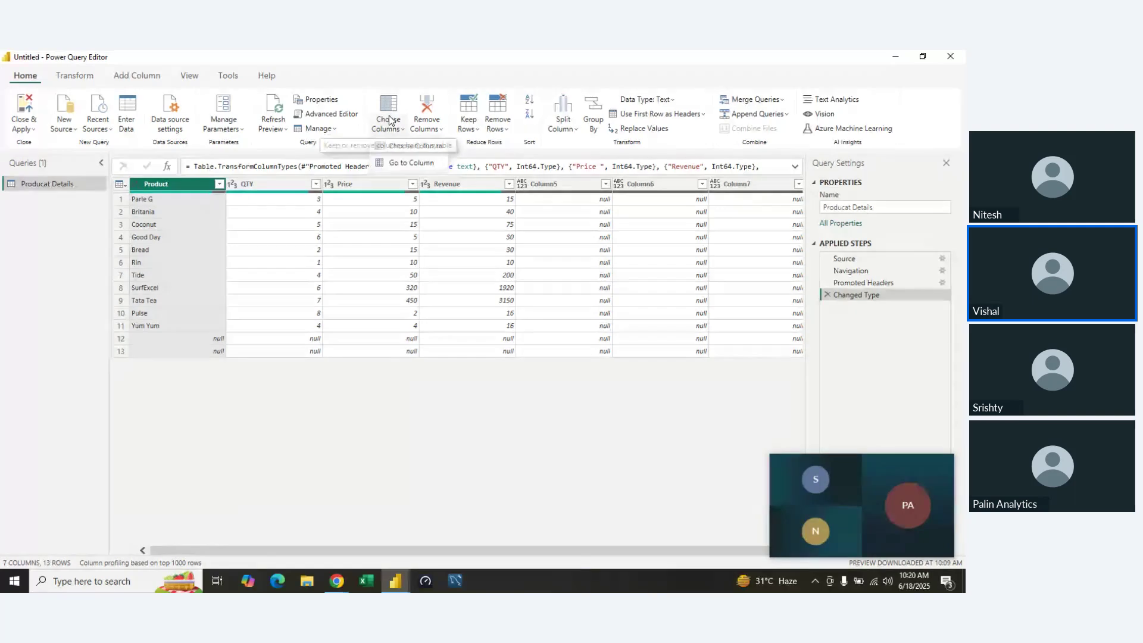
left_click(399, 147)
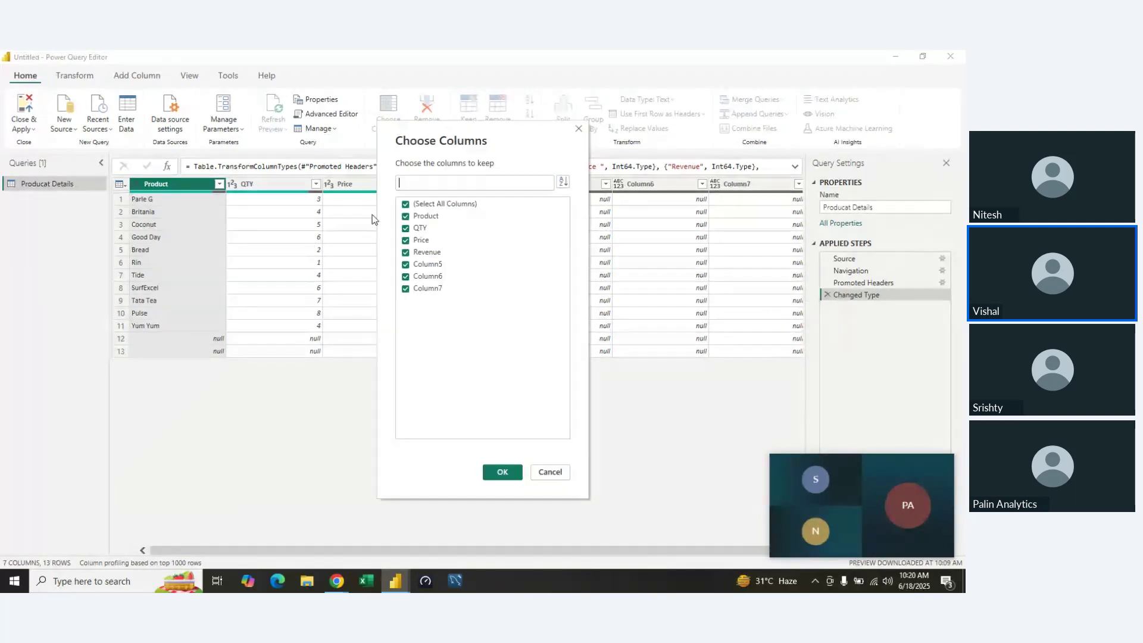
left_click(405, 204)
left_click(407, 218)
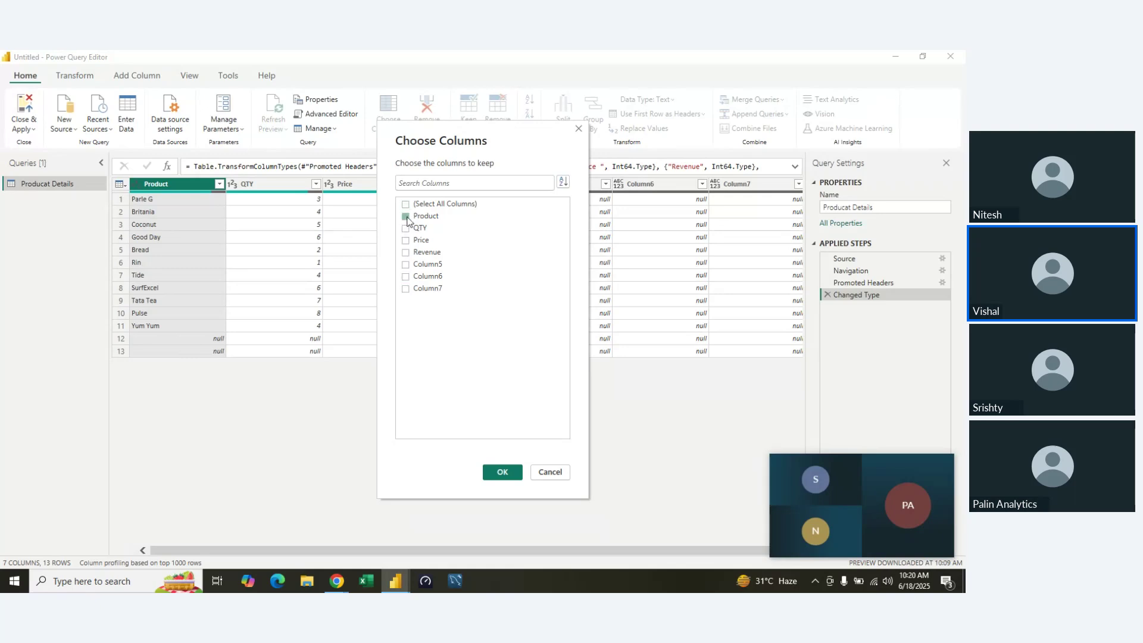
left_click(406, 240)
left_click(406, 229)
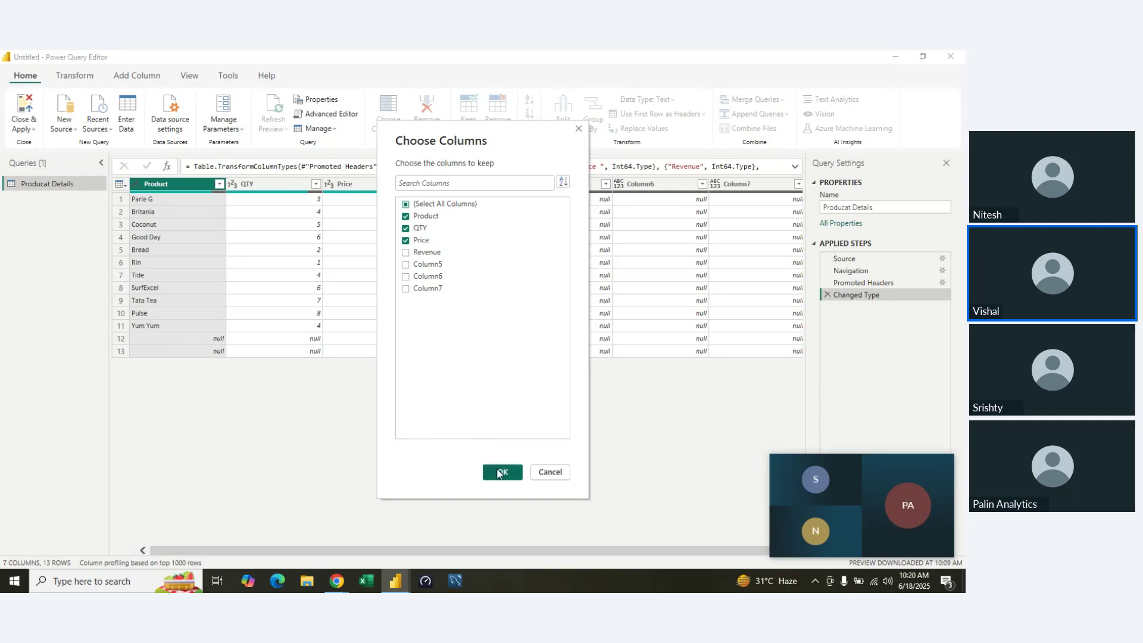
left_click(499, 474)
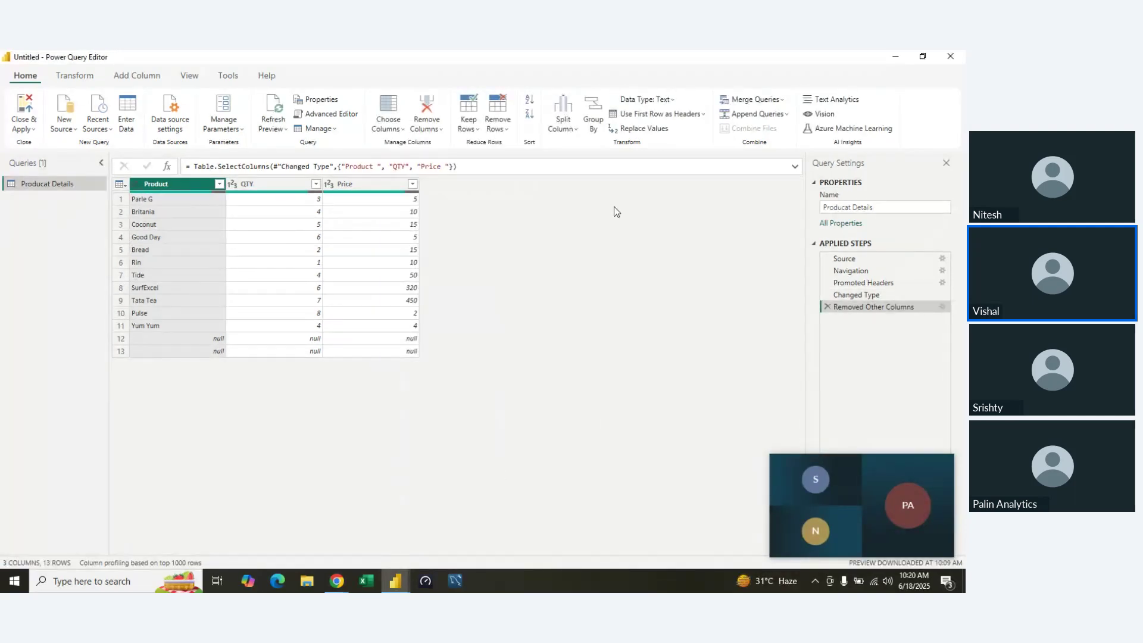
left_click(507, 128)
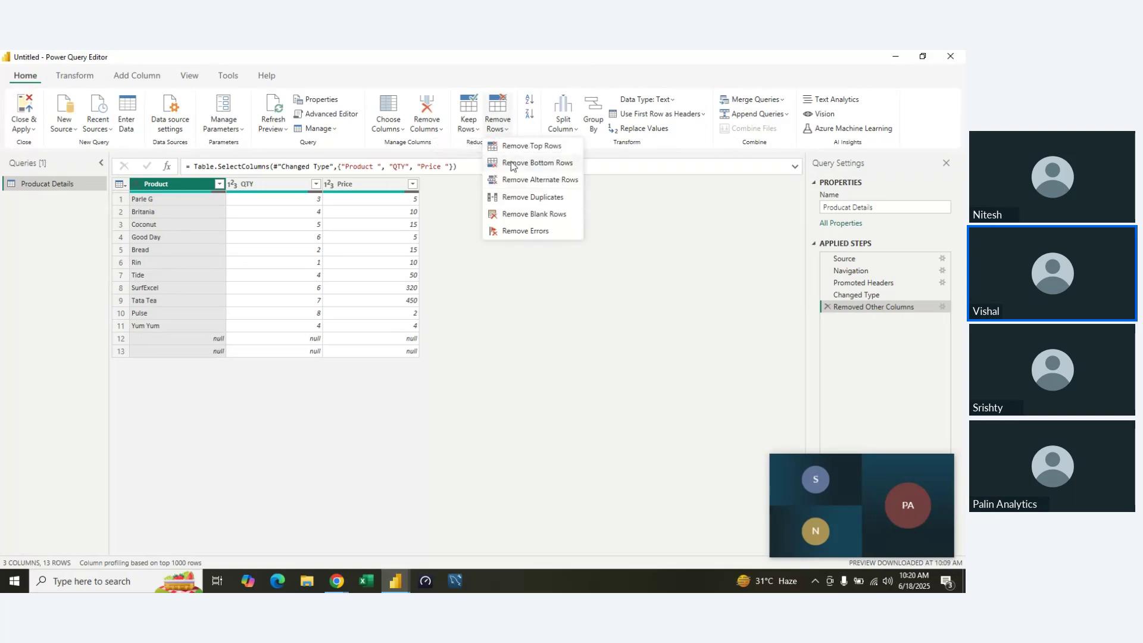
left_click(527, 215)
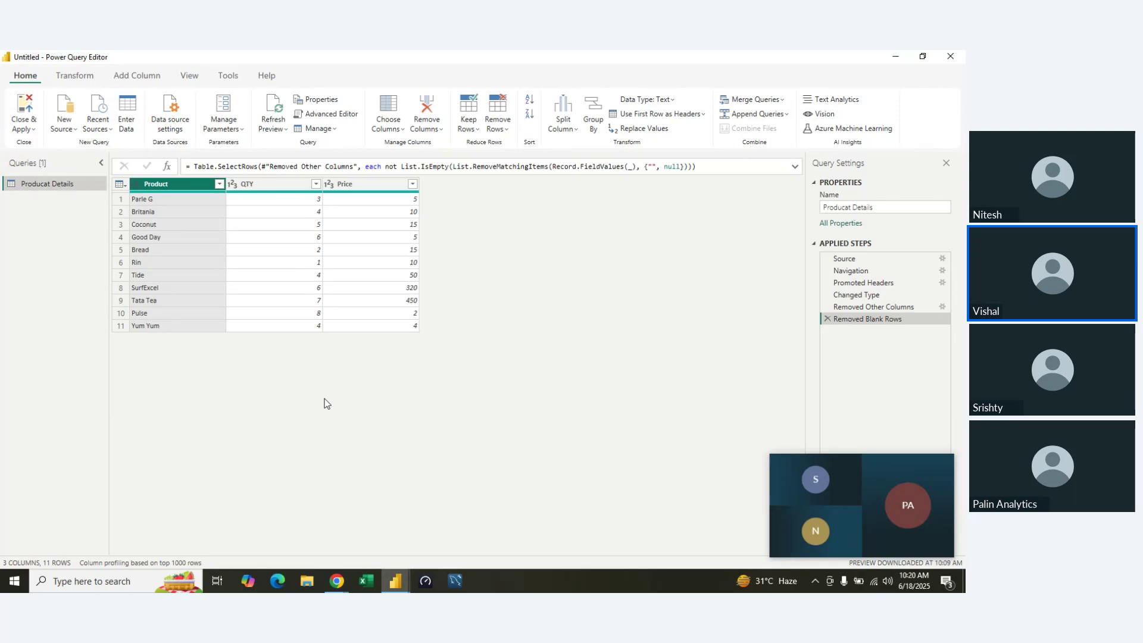
- Duplicate the Product column and delete the resulting applied step
left_click(126, 78)
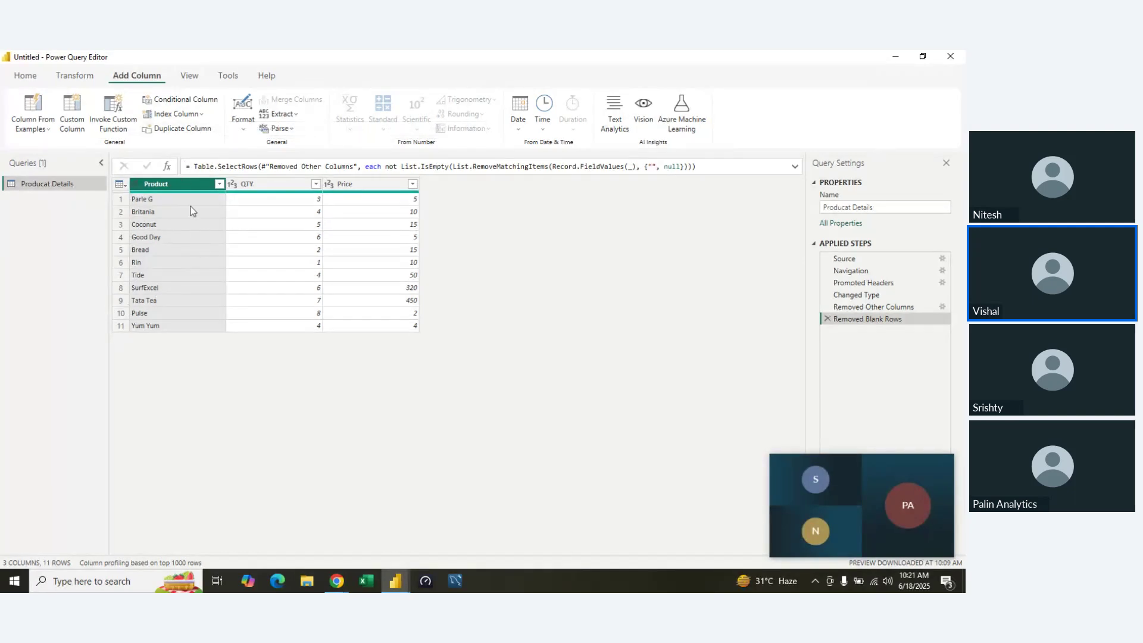
left_click(182, 128)
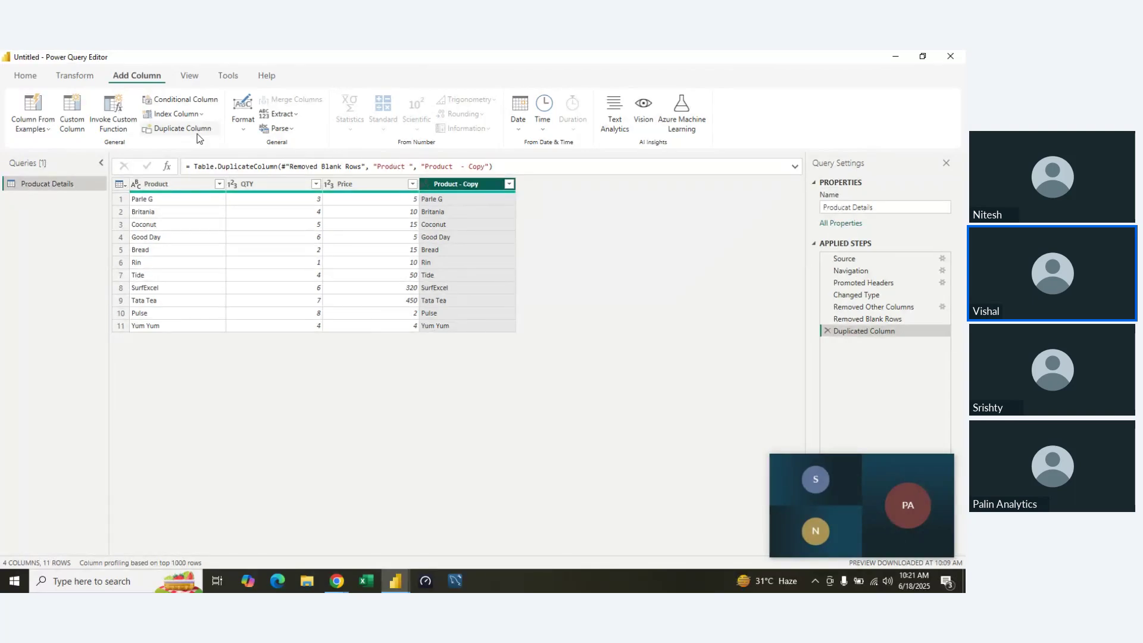
left_click(826, 331)
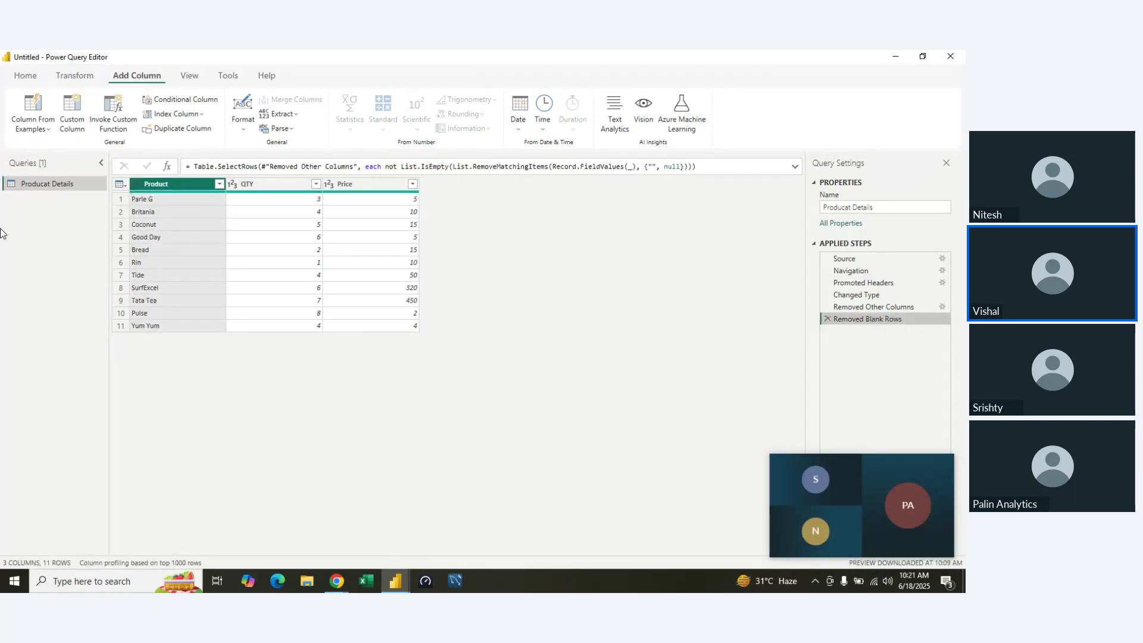
left_click(47, 129)
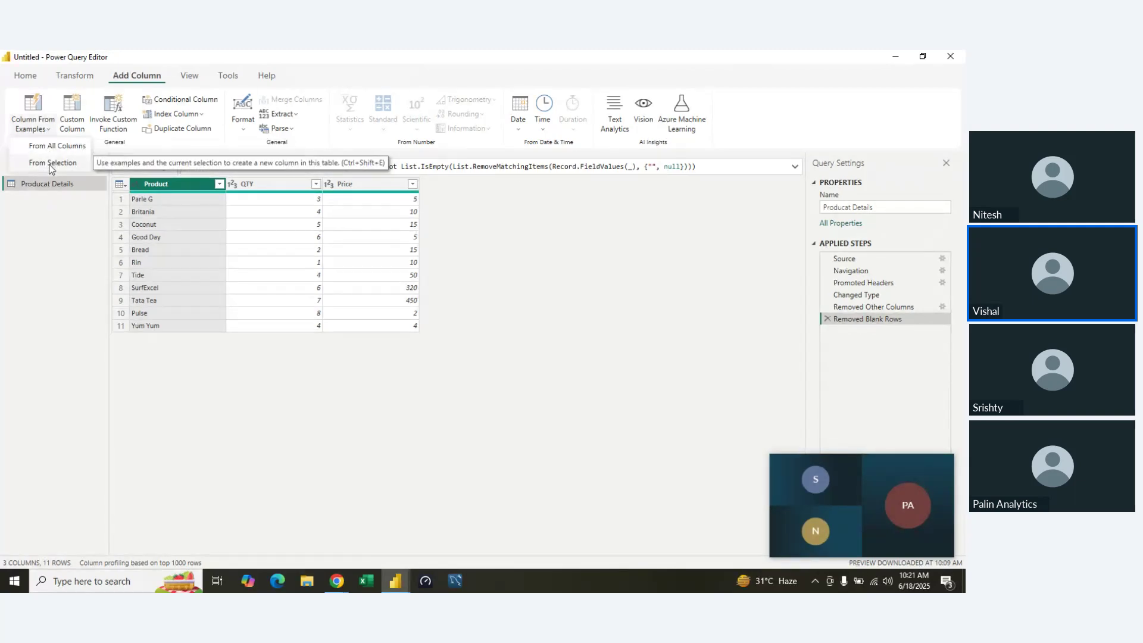
left_click(367, 184)
left_click(368, 184)
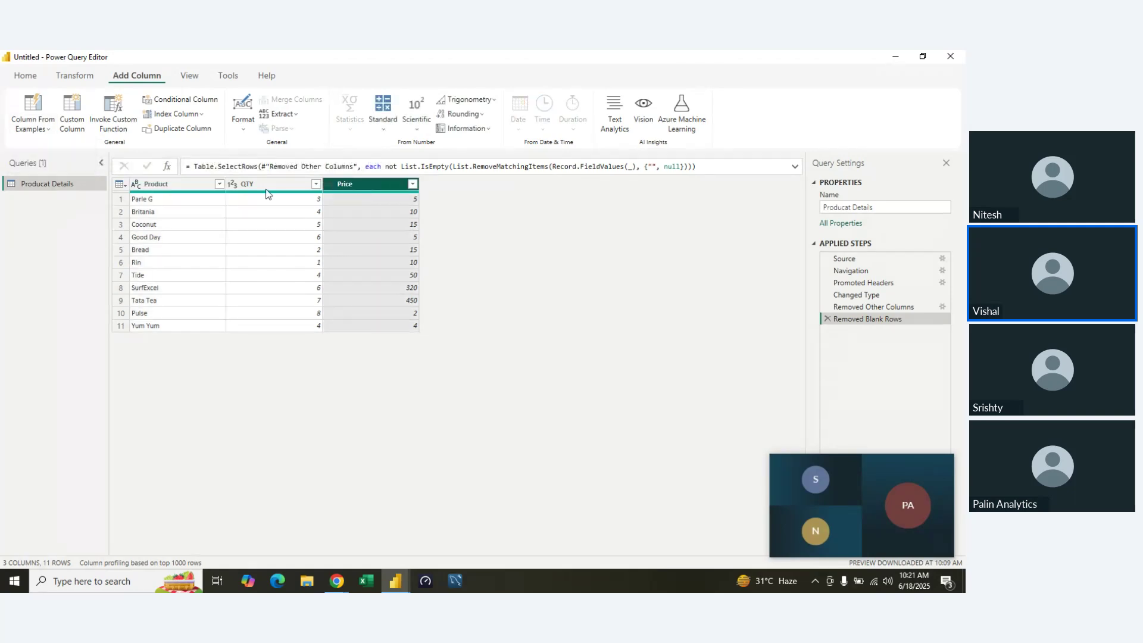
left_click(29, 129)
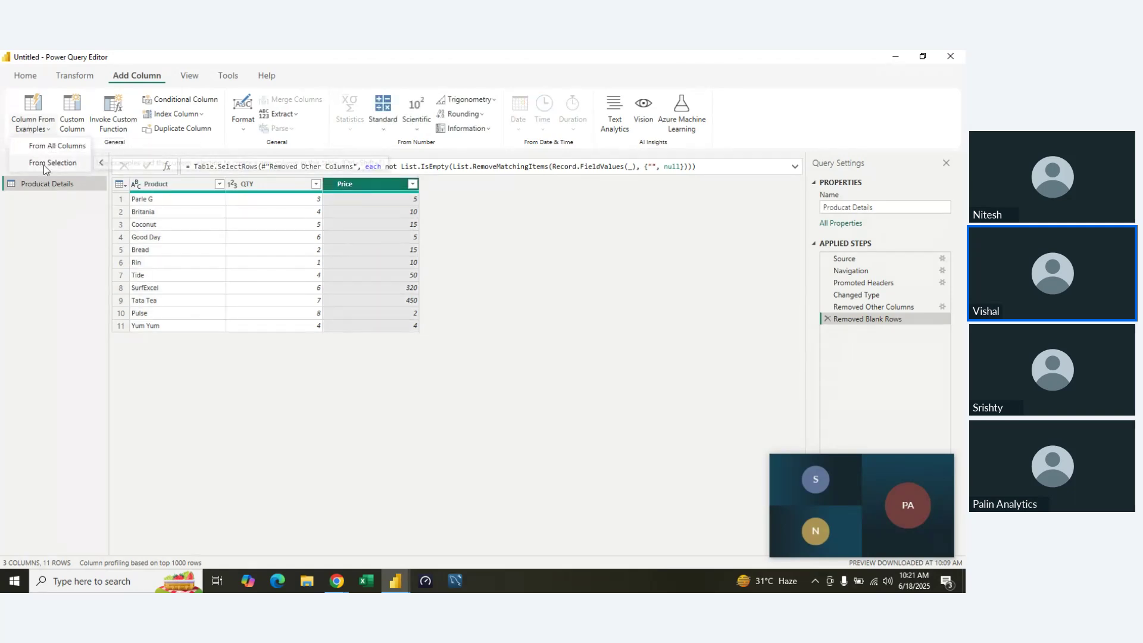
left_click(44, 166)
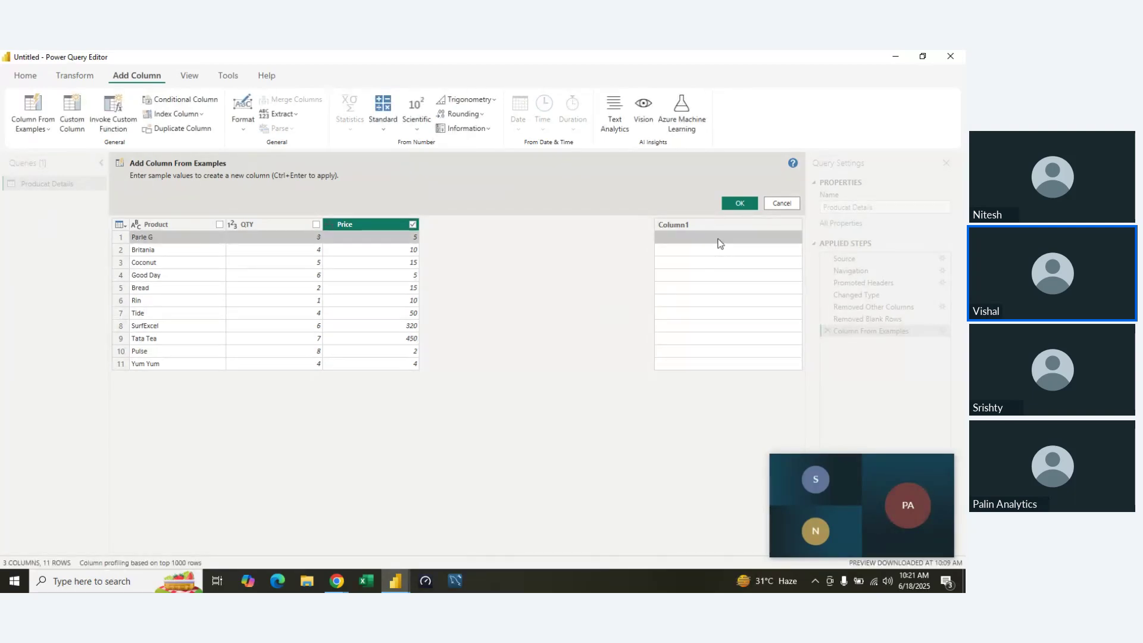
left_click(792, 207)
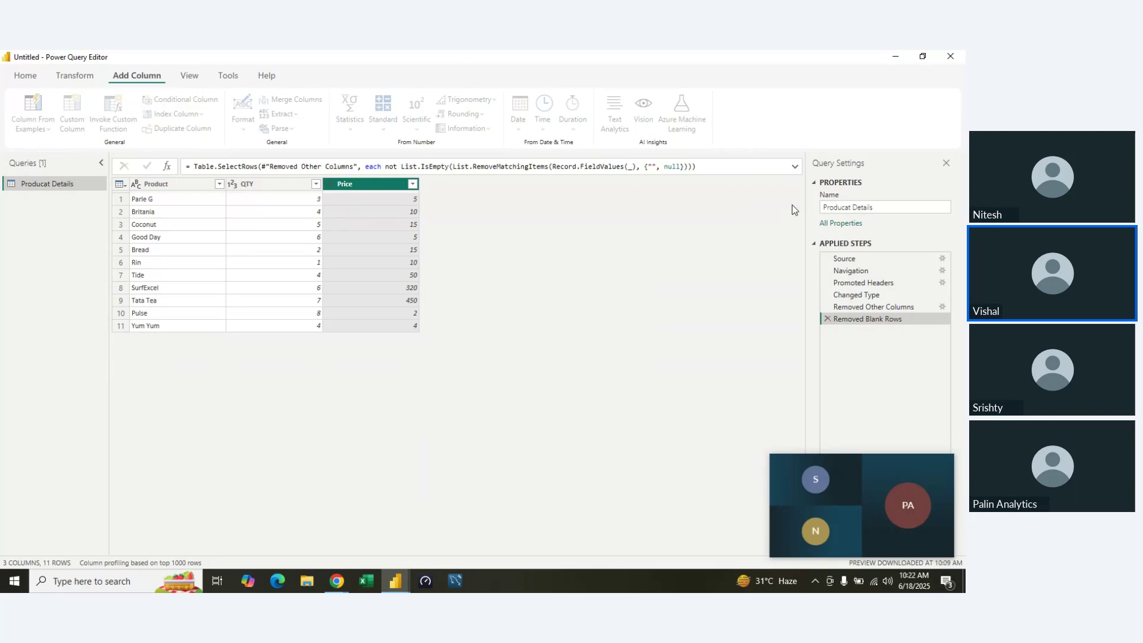
- Start a new custom column and name it rev
left_click(357, 250)
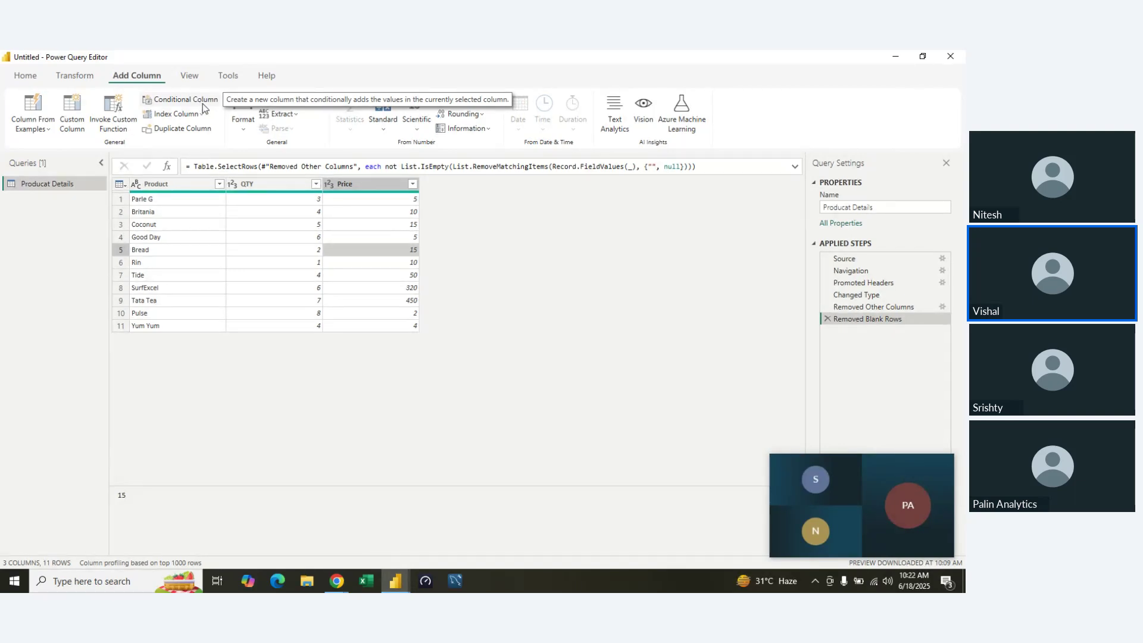
left_click(70, 123)
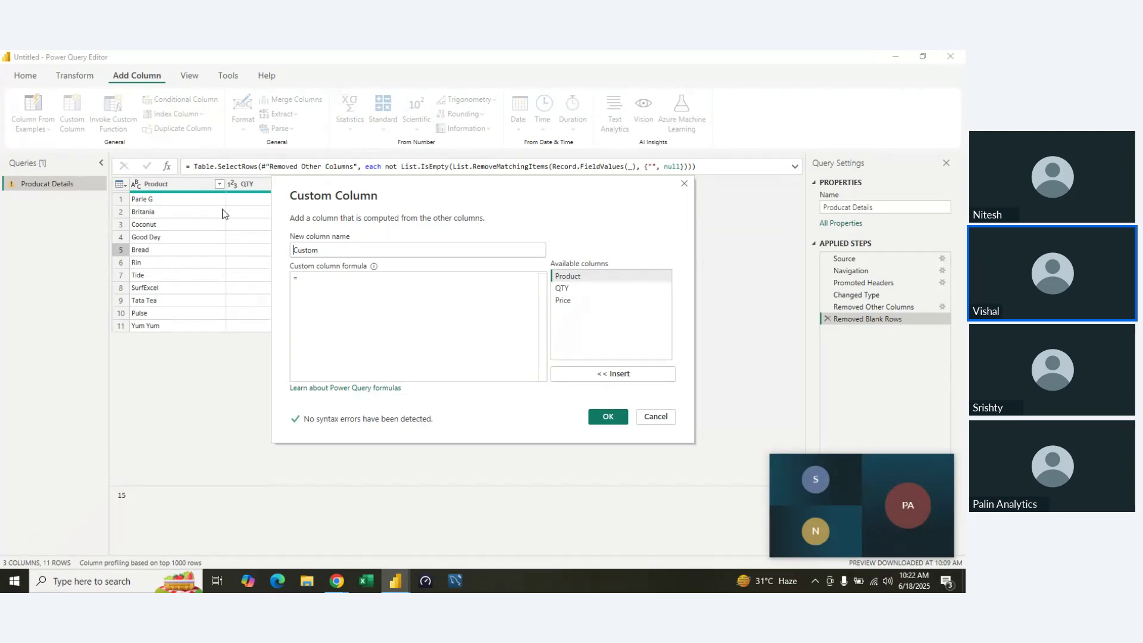
left_click_drag(355, 246, 187, 261)
key("BackSpace")
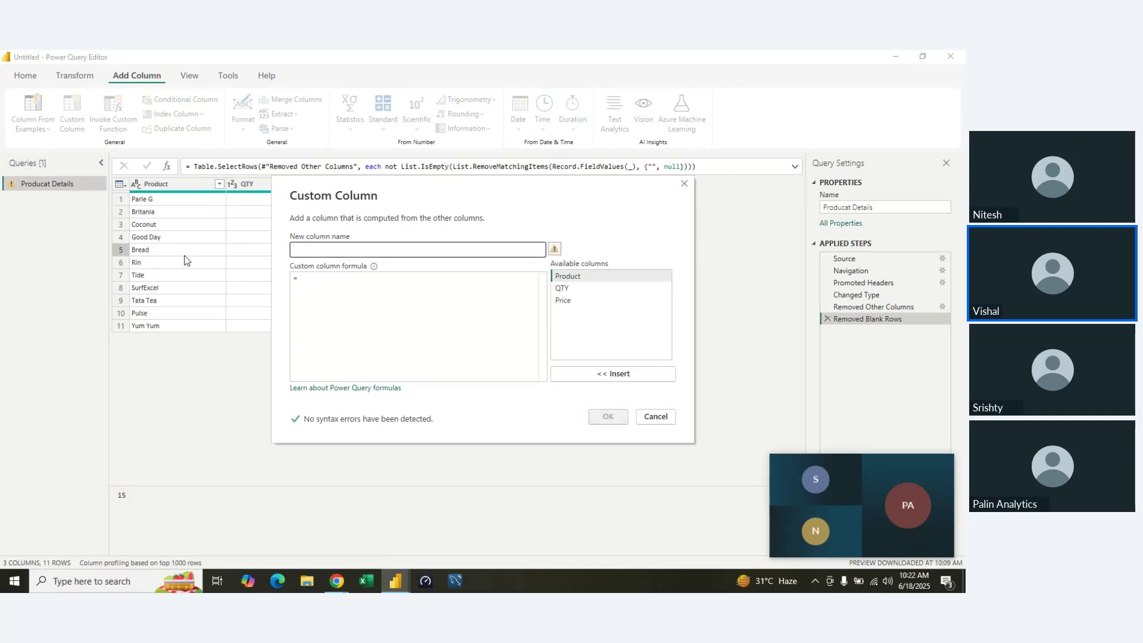
type("rev")
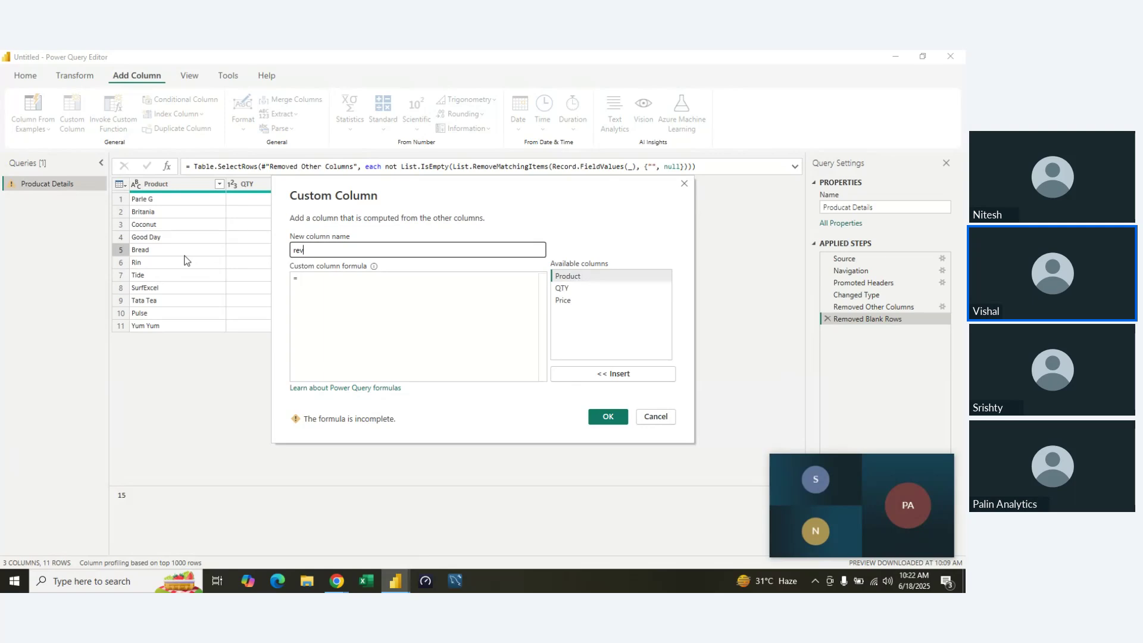
- Examine the Microsoft Learn article on adding custom columns, including its formula and Advanced Editor sections, and return to the Custom Column dialog
left_click(352, 391)
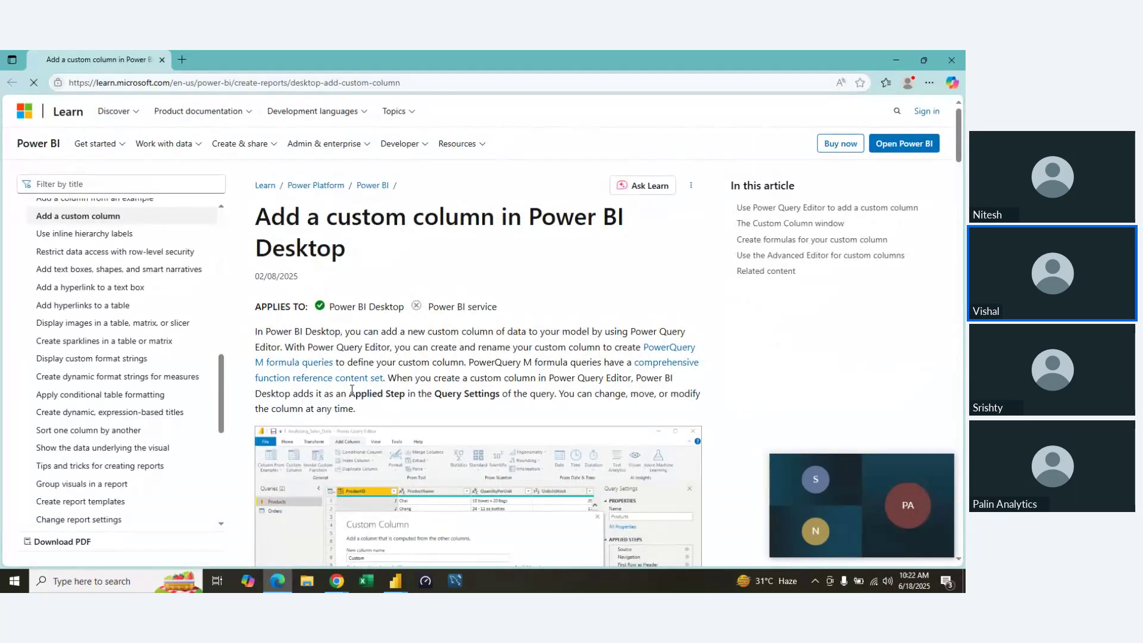
scroll(351, 390, "down", 15)
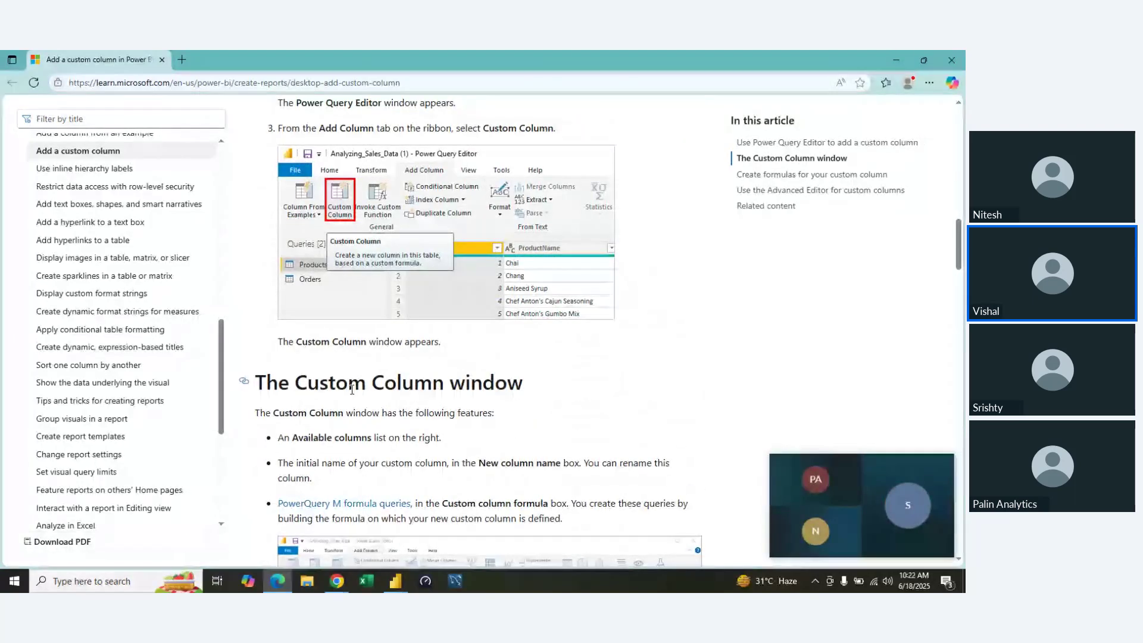
scroll(351, 390, "down", 8)
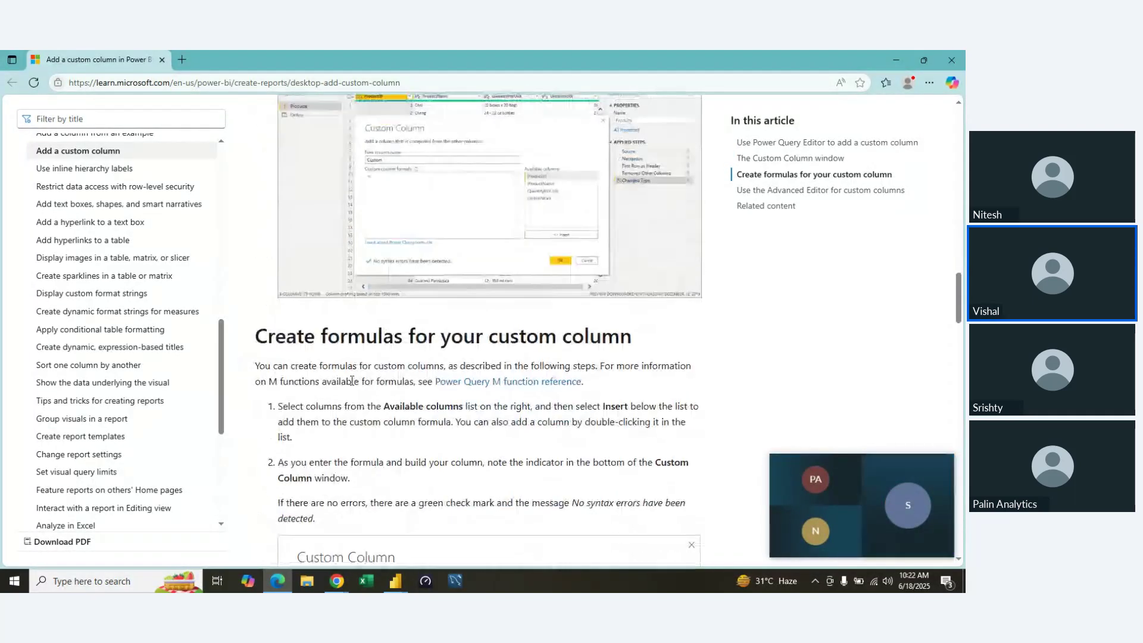
scroll(351, 384, "down", 7)
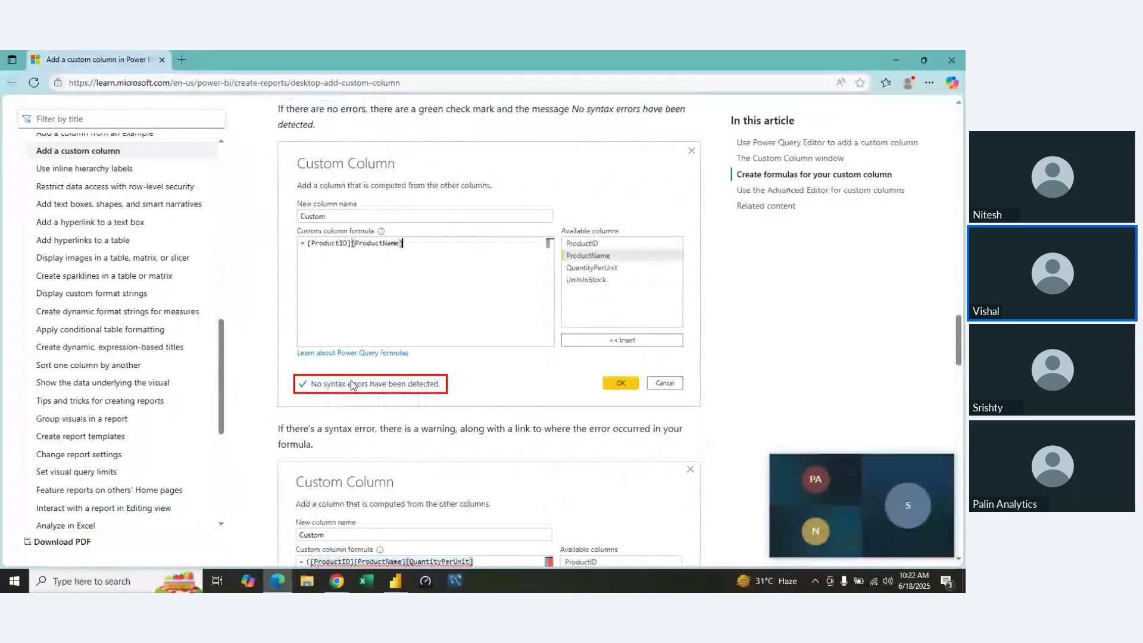
scroll(351, 385, "down", 10)
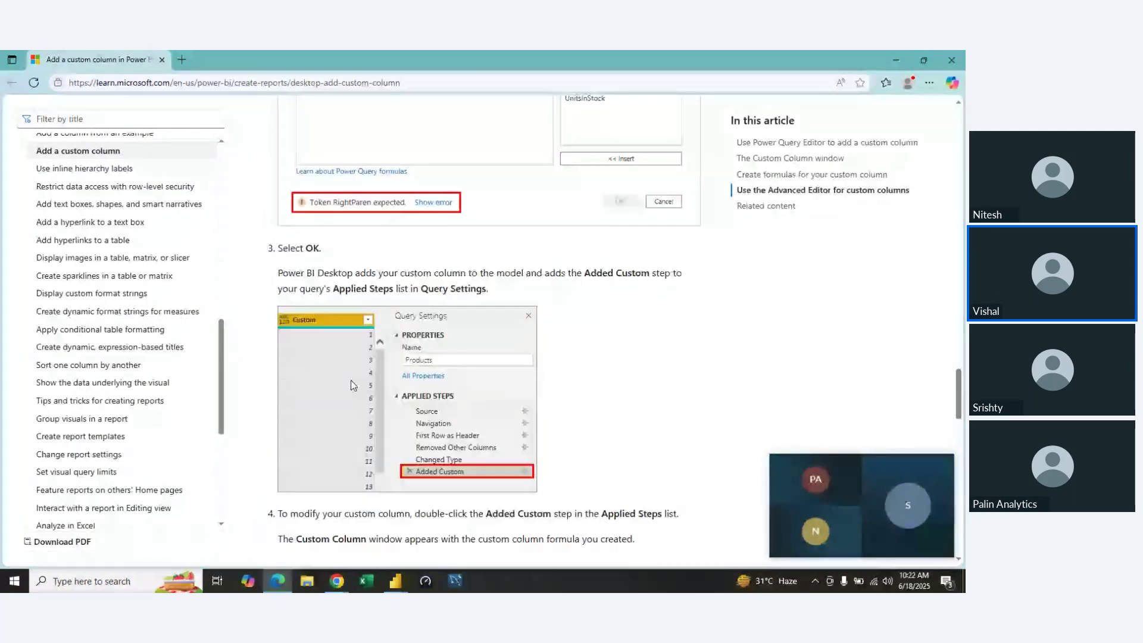
scroll(351, 380, "down", 10)
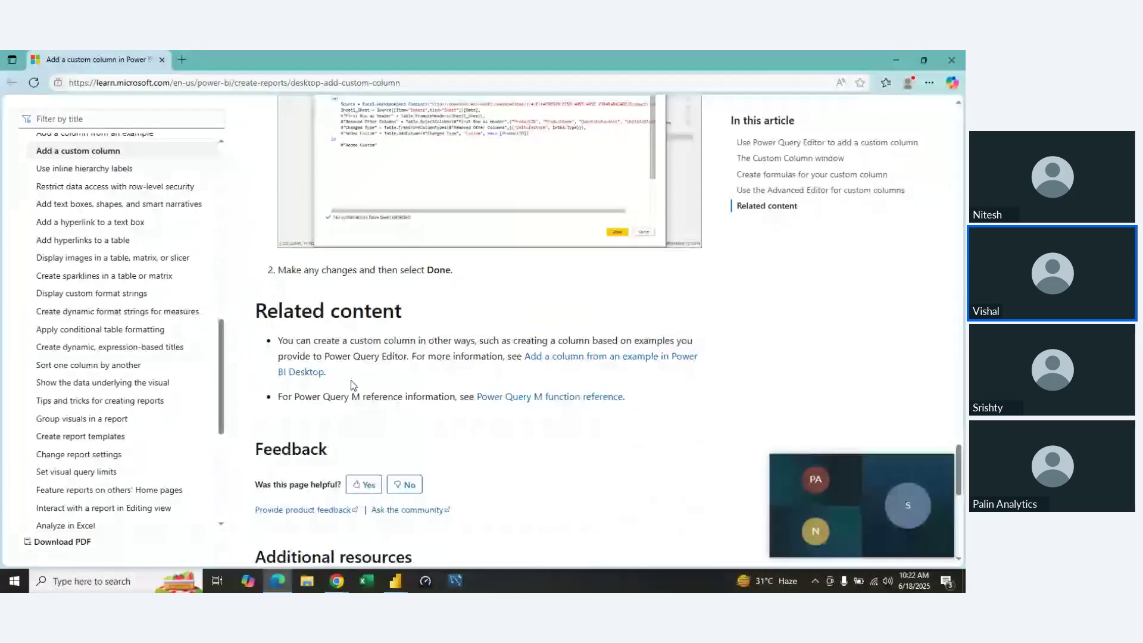
scroll(351, 384, "up", 10)
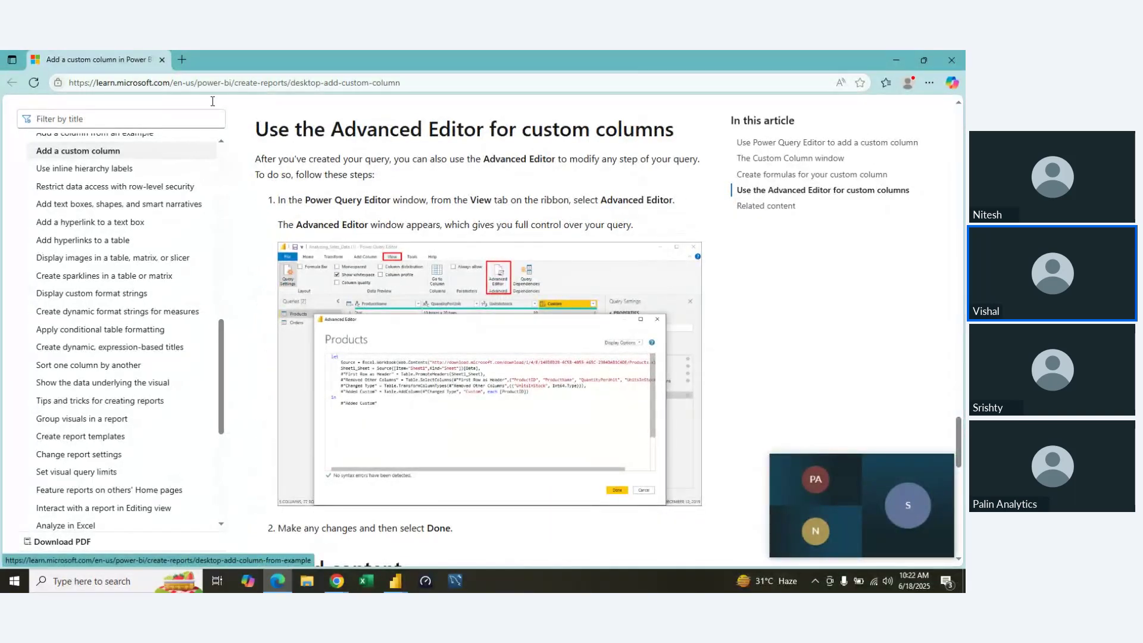
left_click(951, 59)
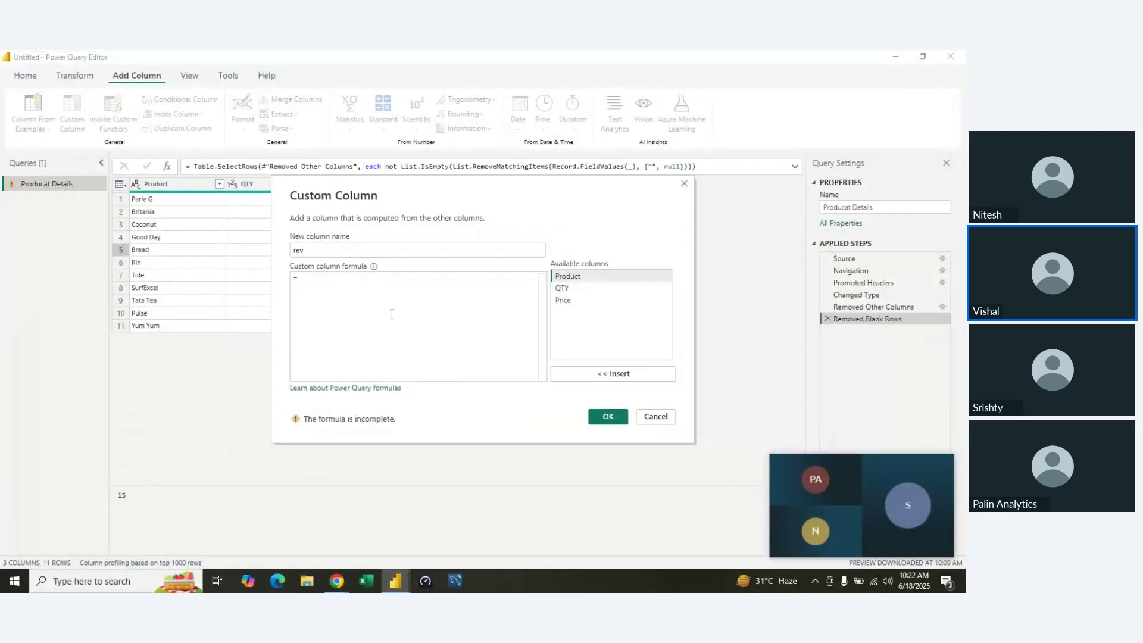
- Move the Custom Column dialog aside to uncover the table and begin the column formula with "if"
left_click(566, 287)
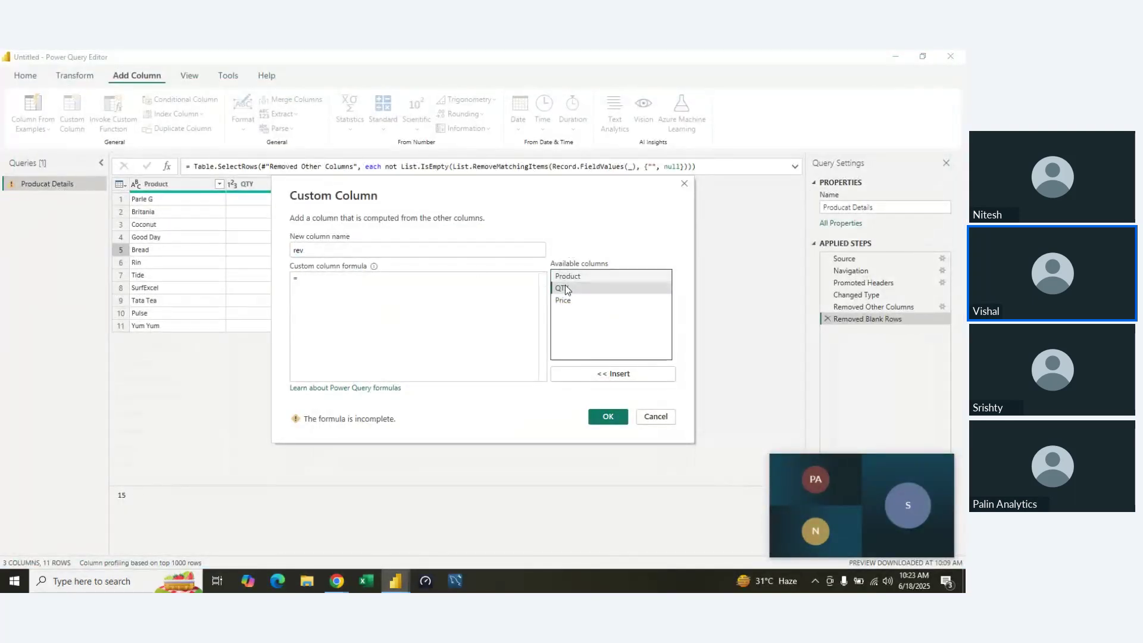
left_click_drag(470, 185, 599, 216)
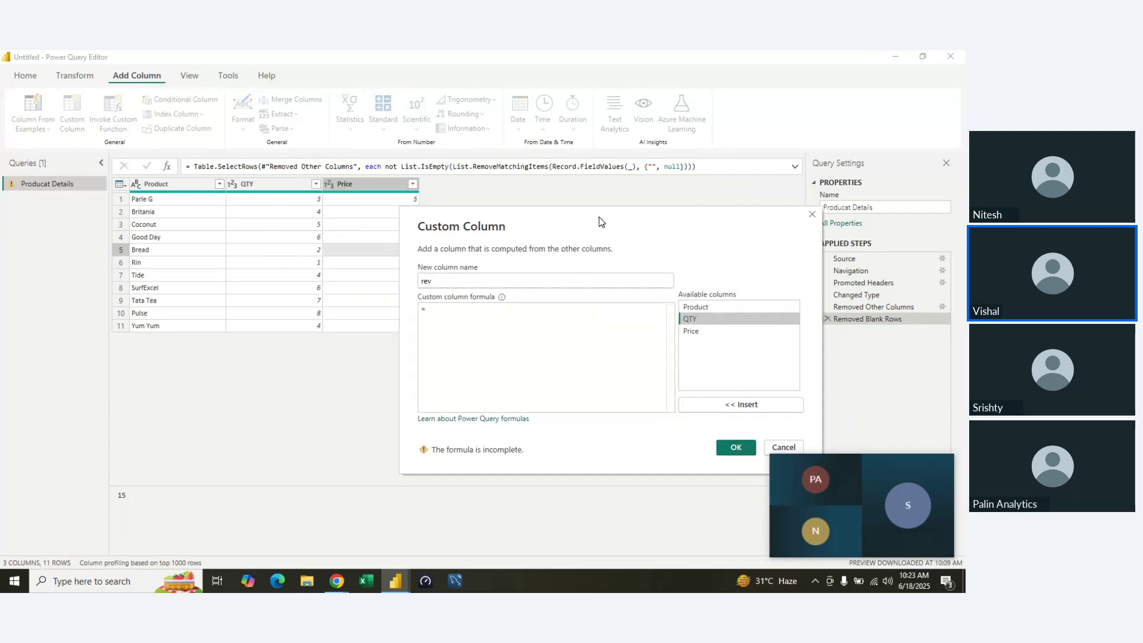
left_click(446, 310)
type("if")
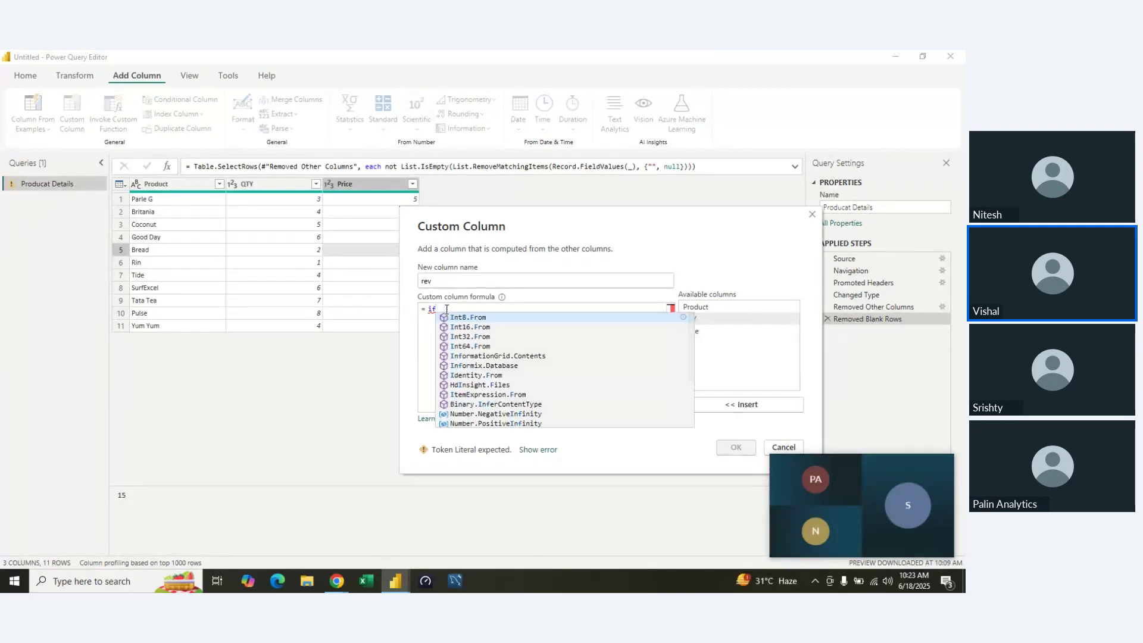
type("(")
key("BackSpace")
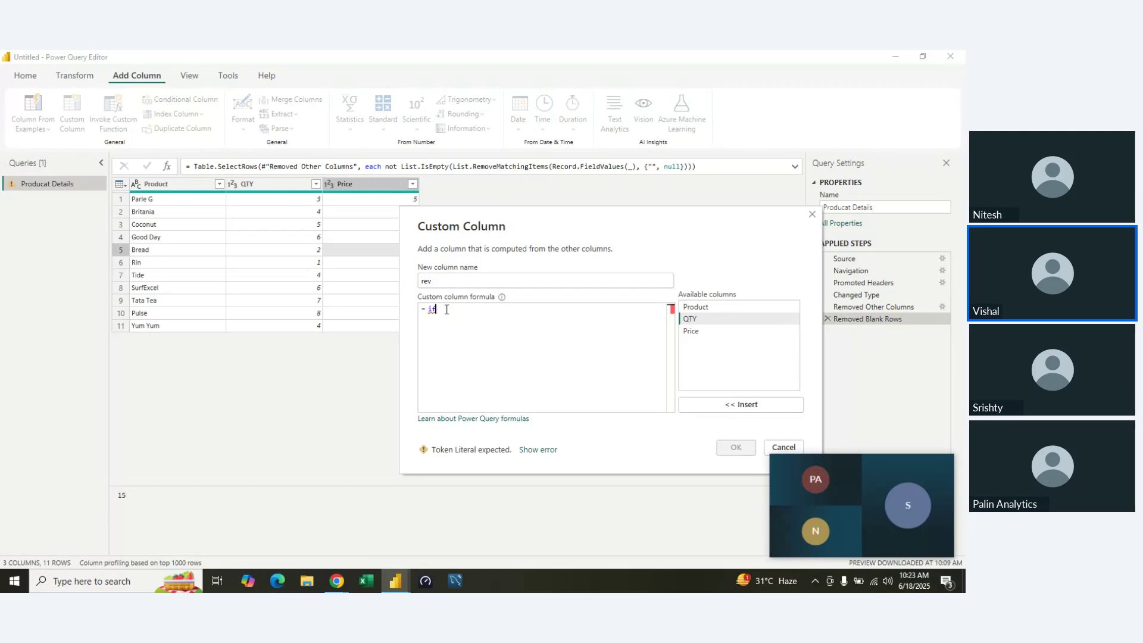
key("BackSpace")
type("f")
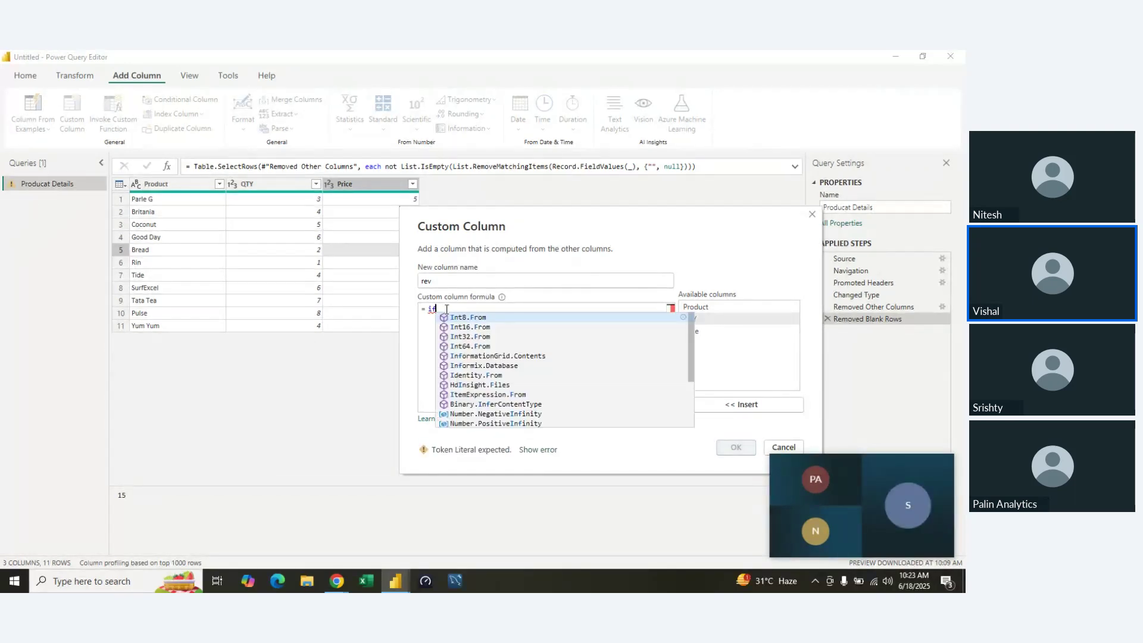
- Look through the list of formula suggestions offered for "if" in the custom column formula
key("Down")
key("Down")
key("Down")
key("Down")
key("Down")
key("Down")
key("Down")
key("Down")
key("Down")
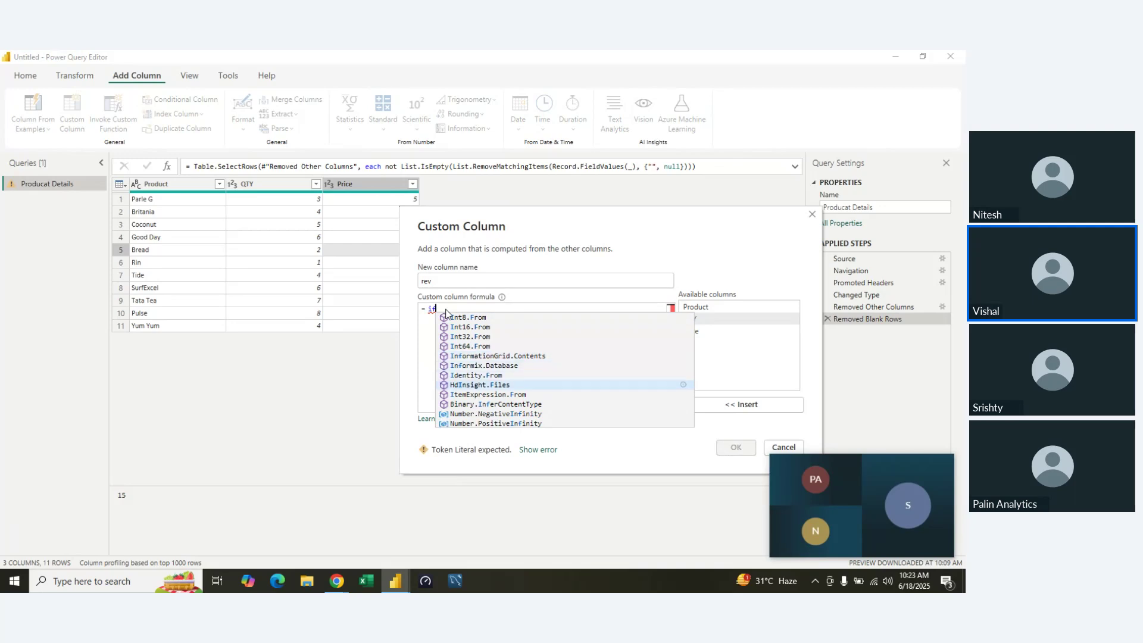
key("Down")
key("Down")
key("Down")
key("Down")
key("Down")
key("Down")
key("Down")
key("Down")
key("Down")
key("Down")
key("Down")
key("Down")
key("Down")
key("Down")
key("Down")
key("Down")
key("Down")
key("Down")
key("Down")
key("Down")
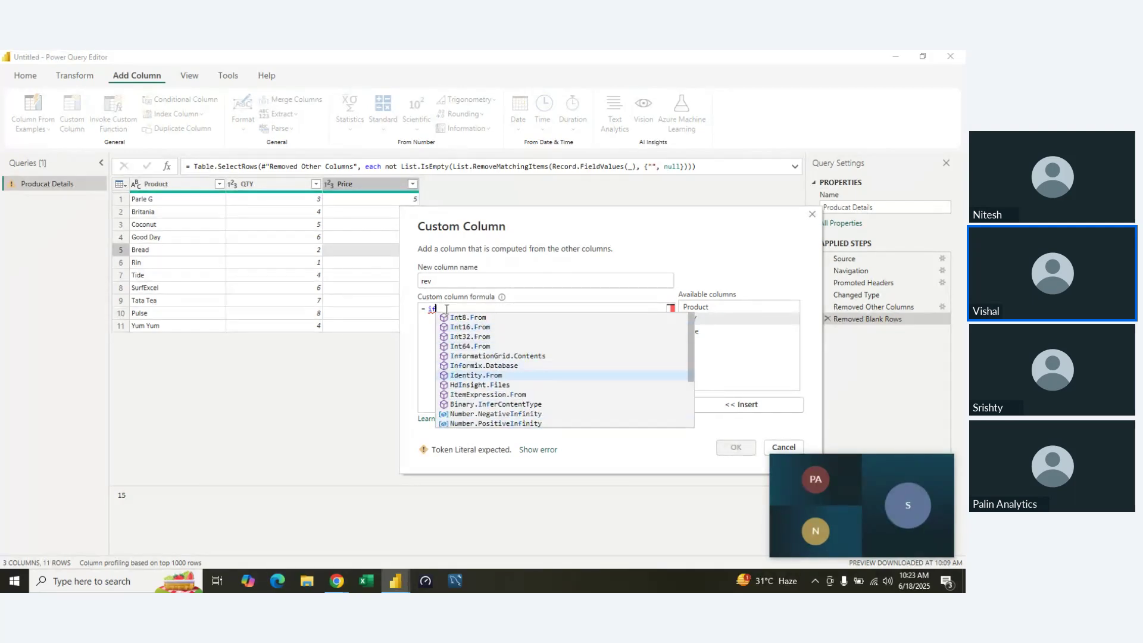
key("Down")
key("Down")
key("Down")
key("Down")
key("Down")
key("Down")
key("Down")
key("Down")
key("Down")
key("Down")
key("Down")
key("Down")
key("Down")
key("Down")
key("Down")
key("Down")
key("Down")
key("Down")
key("Down")
key("Down")
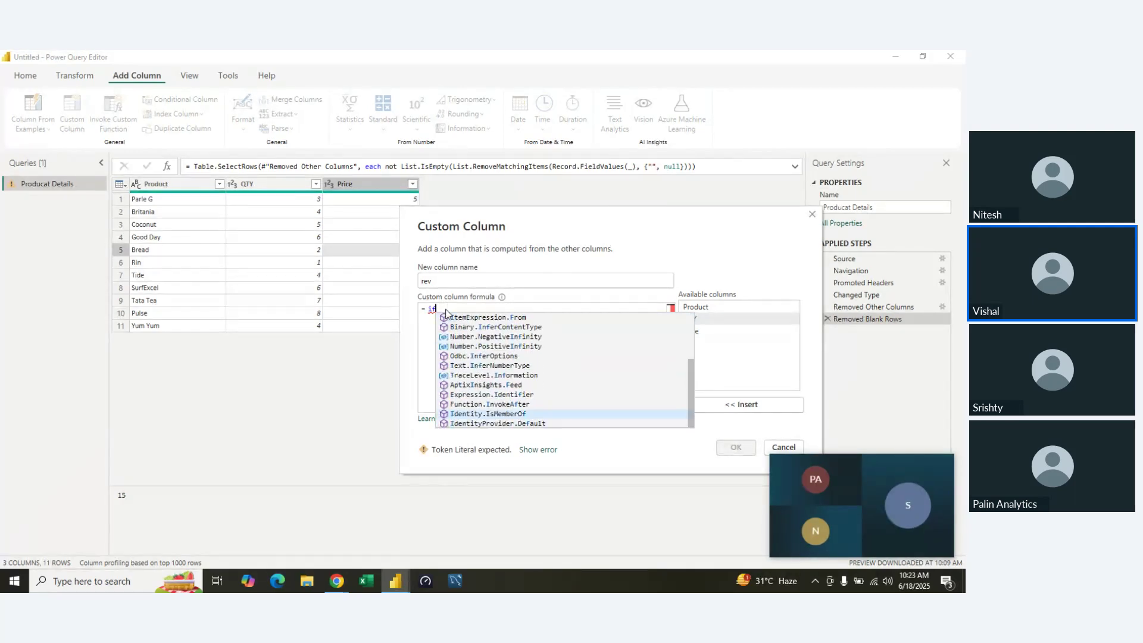
key("Down")
key("Down")
key("Down")
key("Down")
key("Down")
key("Down")
key("Down")
key("Down")
key("Down")
key("Down")
key("Down")
key("Down")
key("Down")
key("Down")
key("Down")
key("Down")
key("Down")
key("Down")
key("Down")
key("Down")
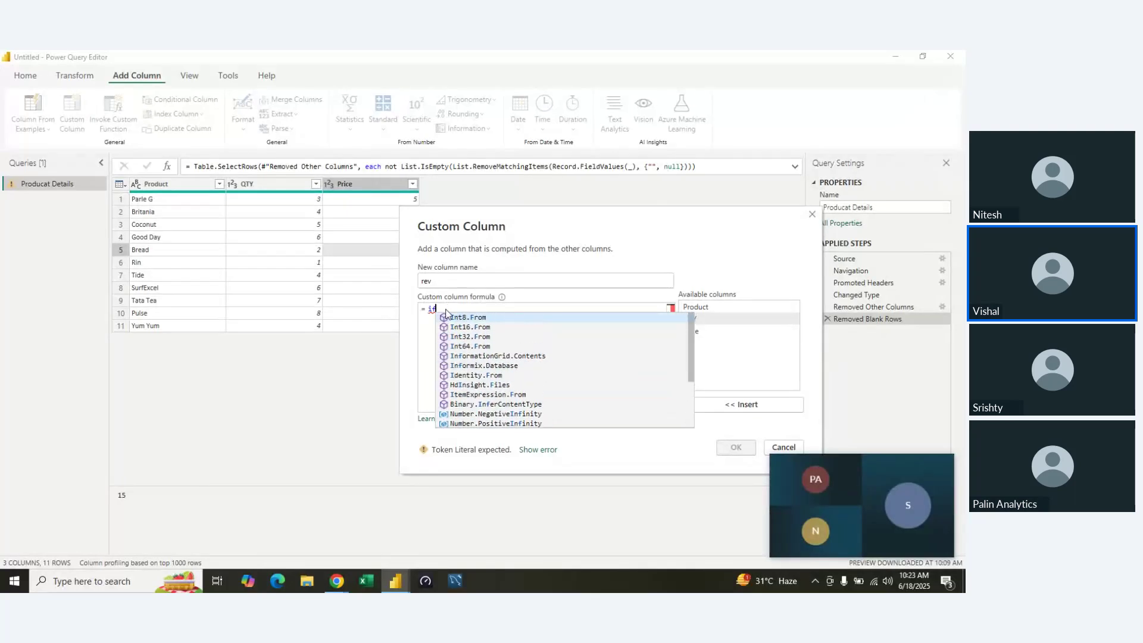
key("Down")
key("Down")
key("Down")
key("Down")
key("Down")
key("Down")
key("Down")
key("Down")
key("Down")
key("Down")
key("Down")
key("Down")
- Replace the rev column's formula with QTY multiplied by Price, add the column, and delete the resulting applied step
key("BackSpace")
key("BackSpace")
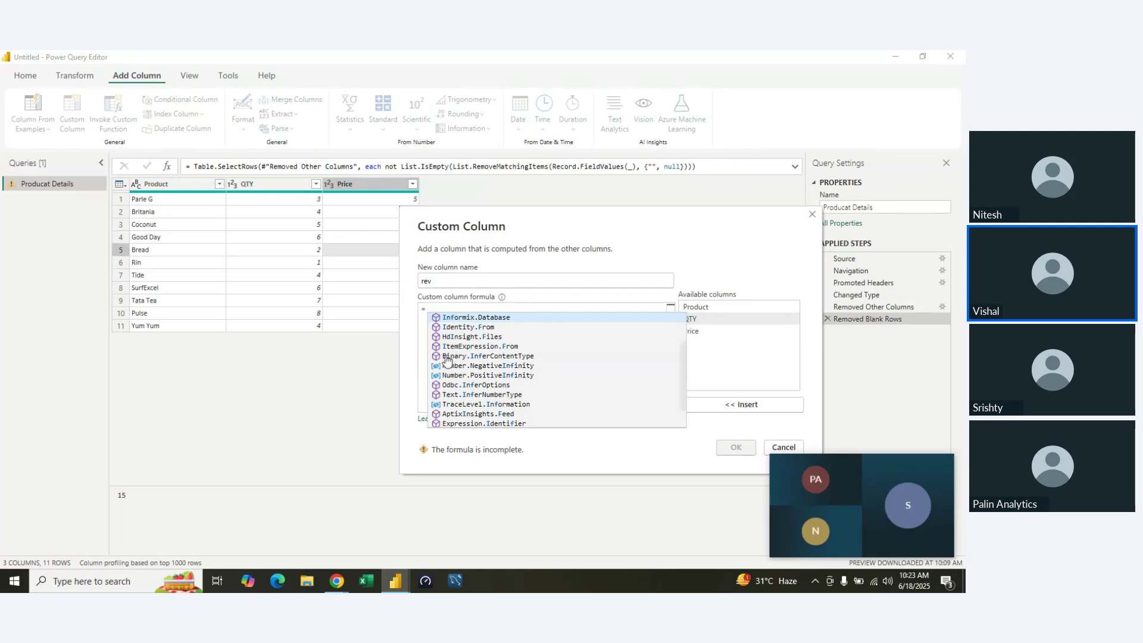
key("Escape")
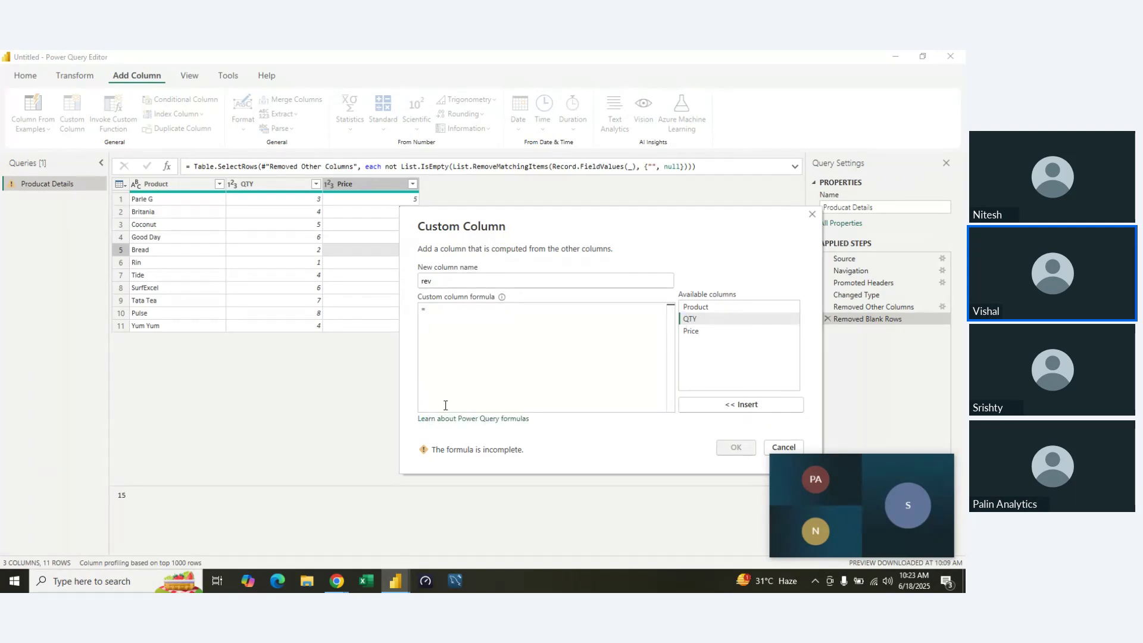
left_click(691, 320)
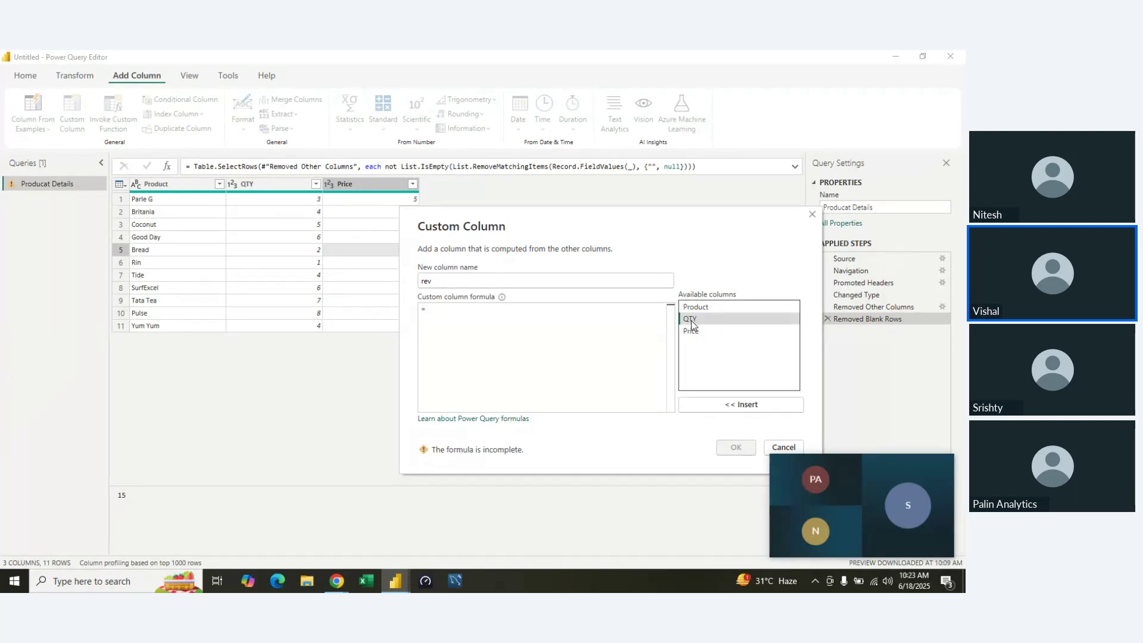
left_click(702, 406)
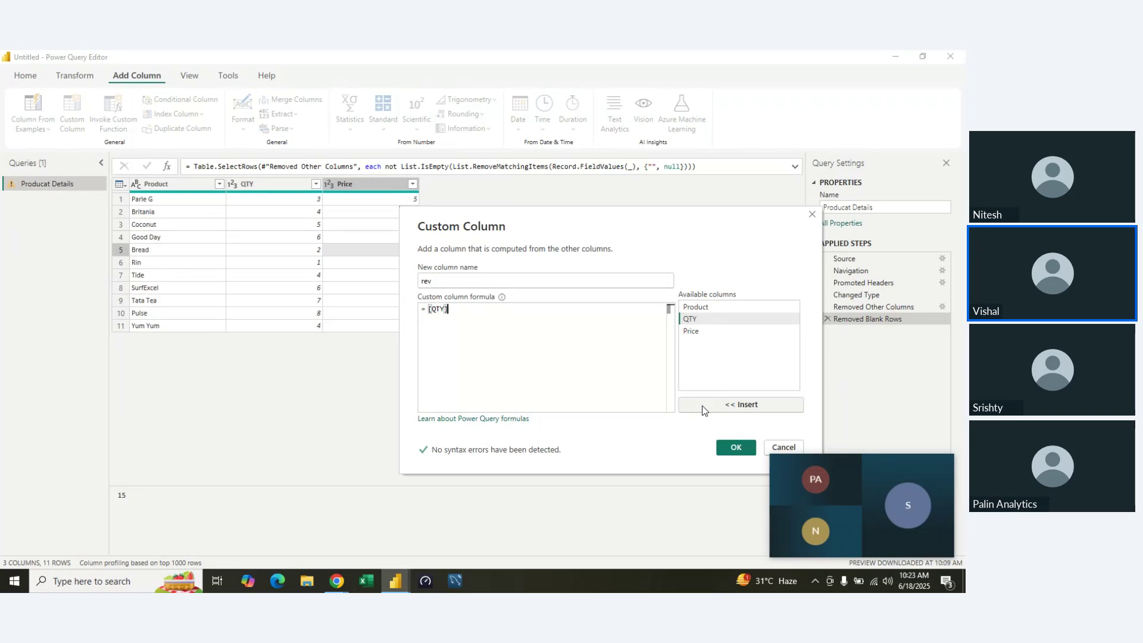
type("*")
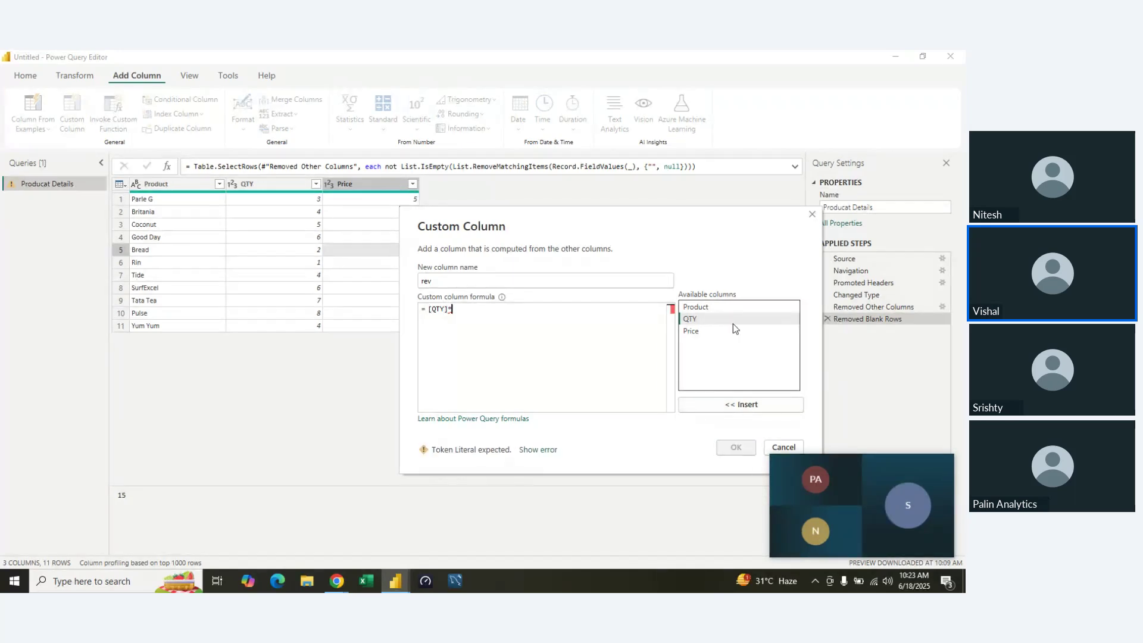
left_click(692, 331)
left_click(728, 405)
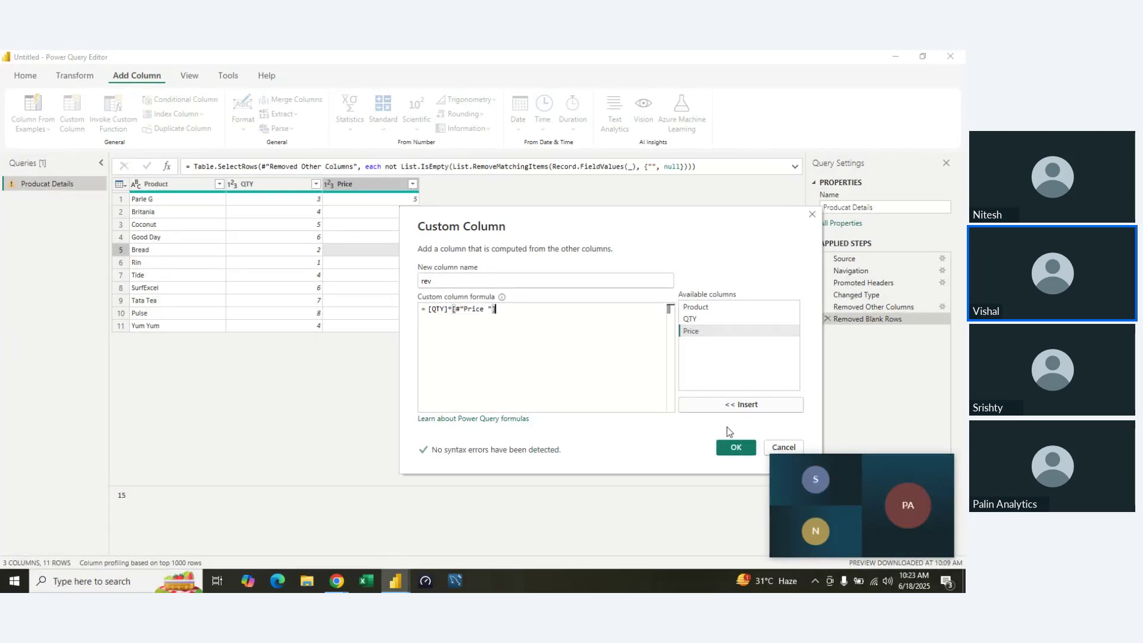
left_click(735, 451)
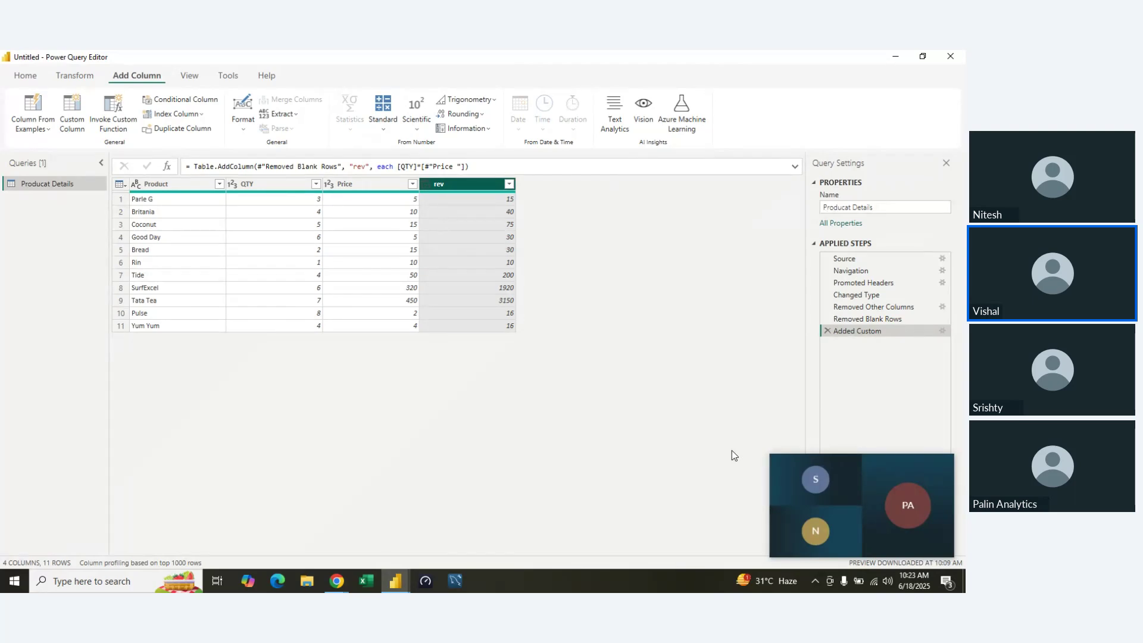
left_click(827, 330)
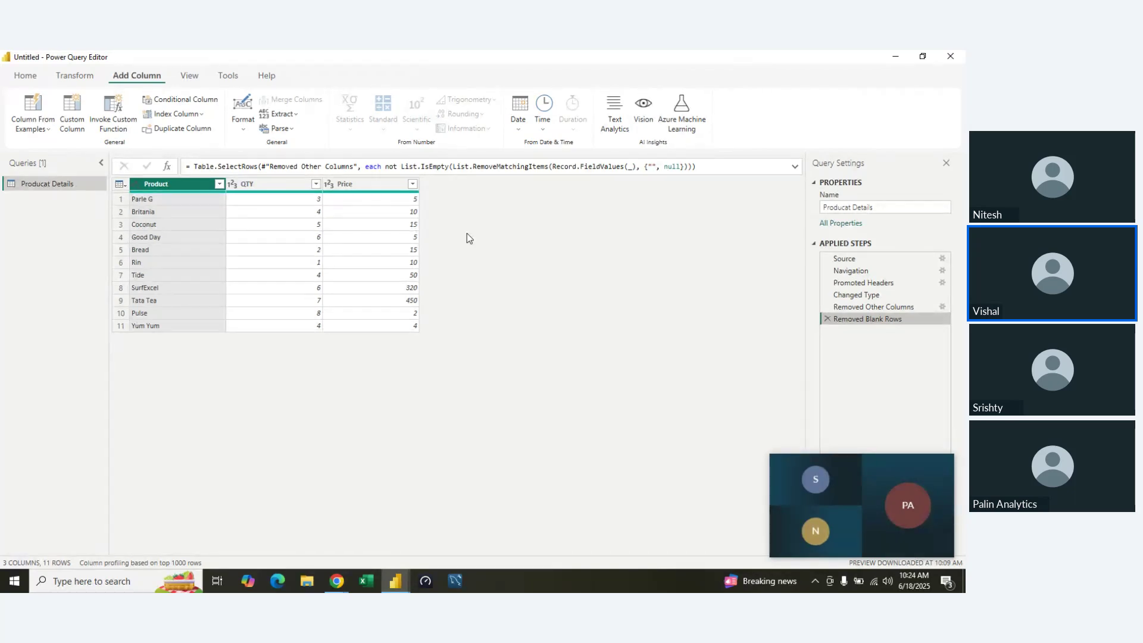
left_click(86, 124)
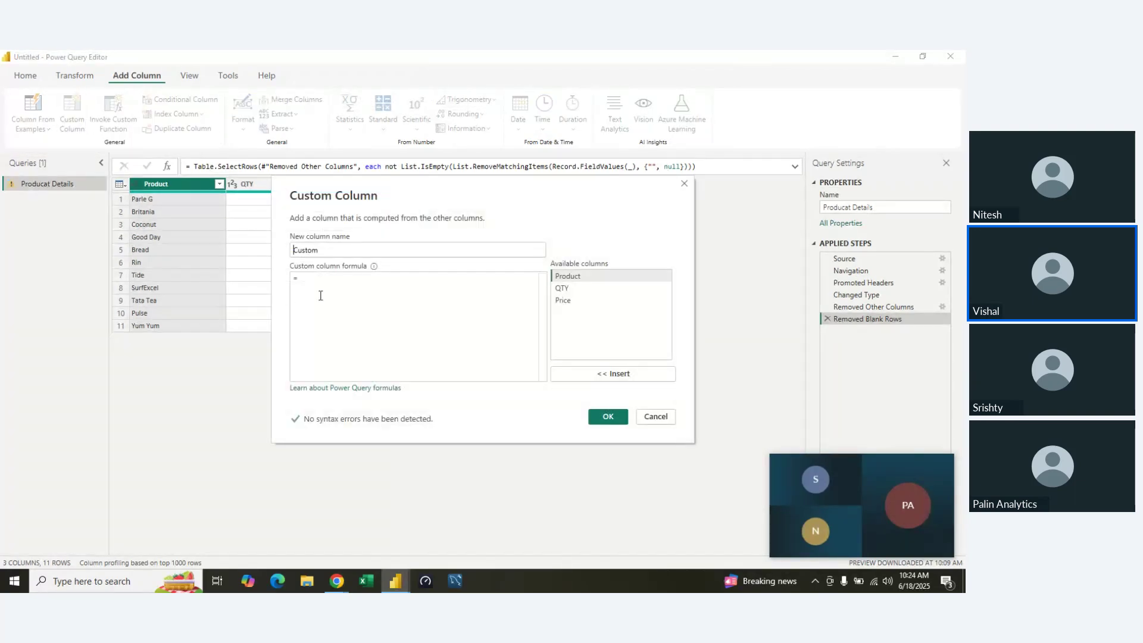
type("if")
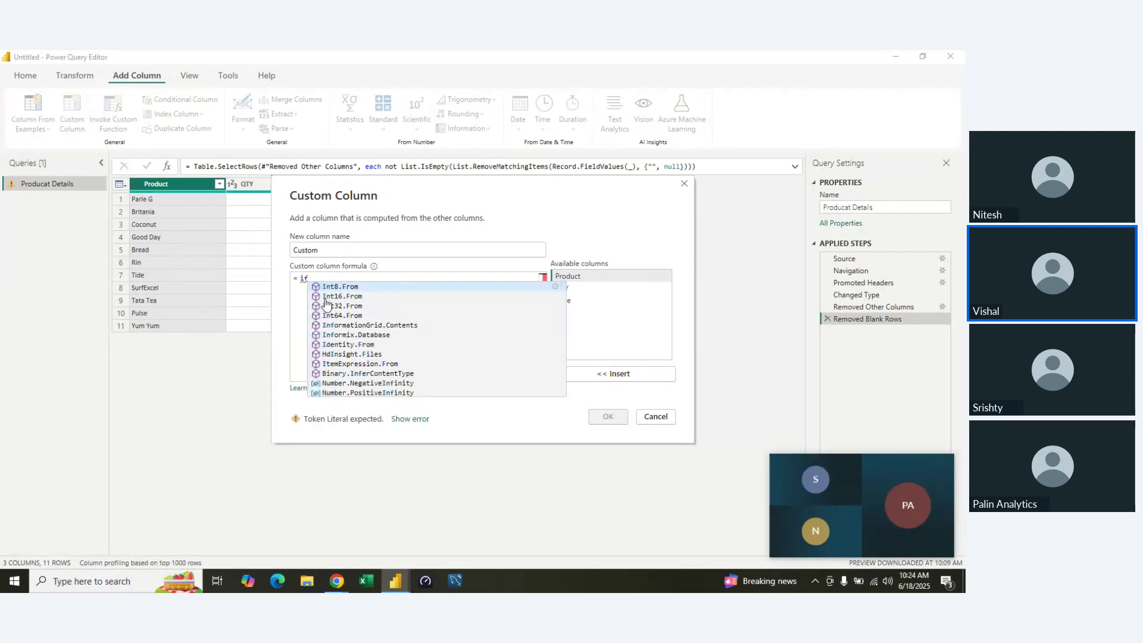
key("Escape")
key("BackSpace")
key("BackSpace")
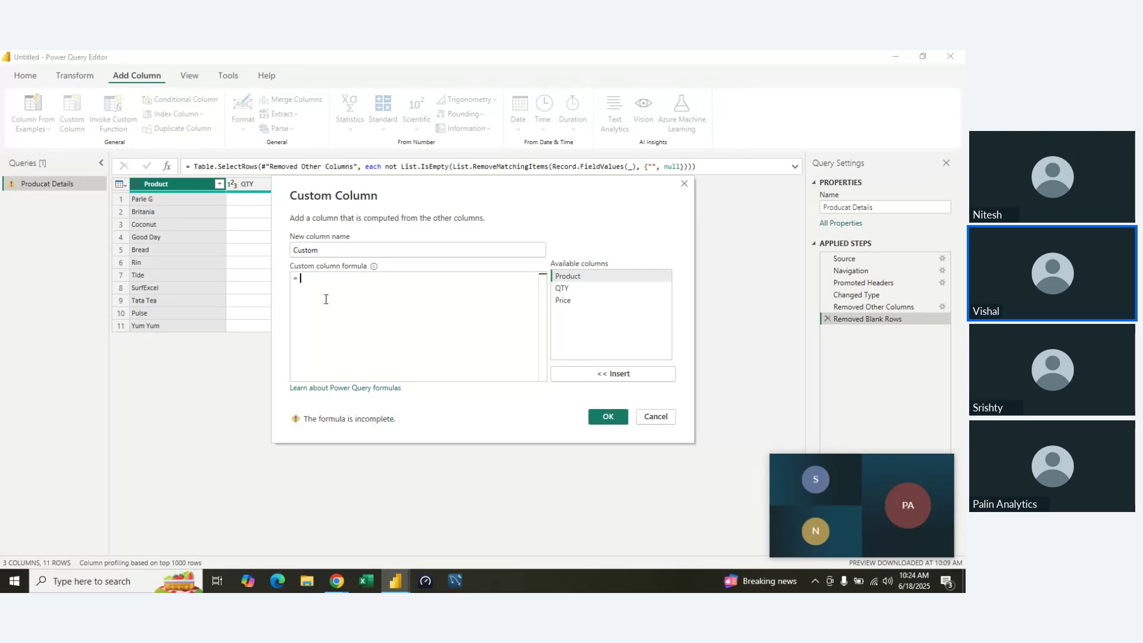
left_click(655, 417)
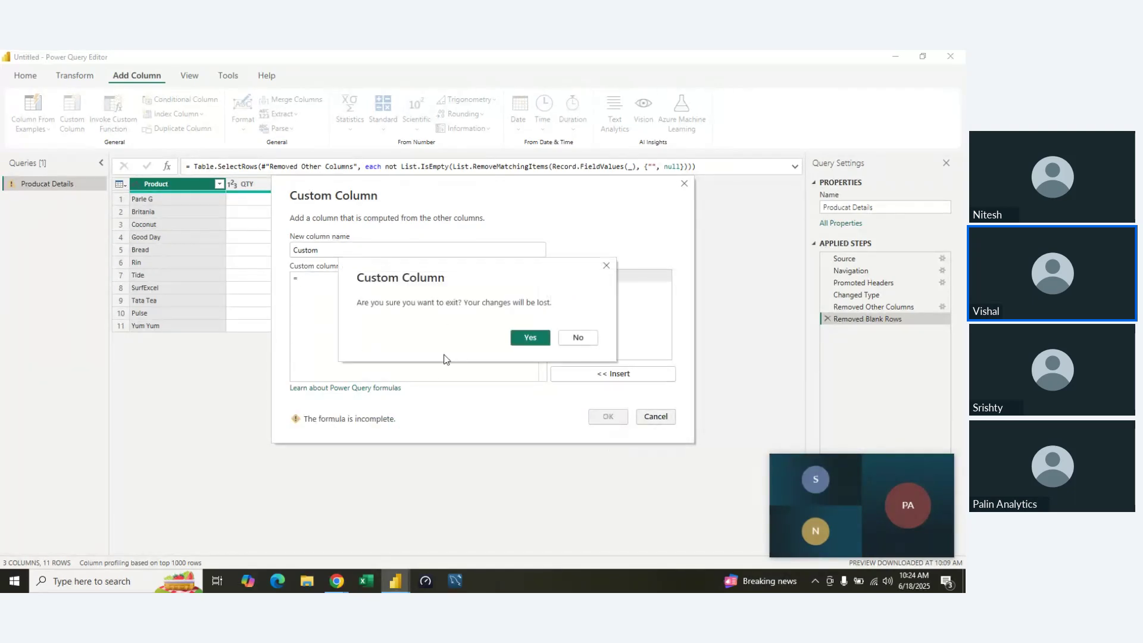
left_click(540, 339)
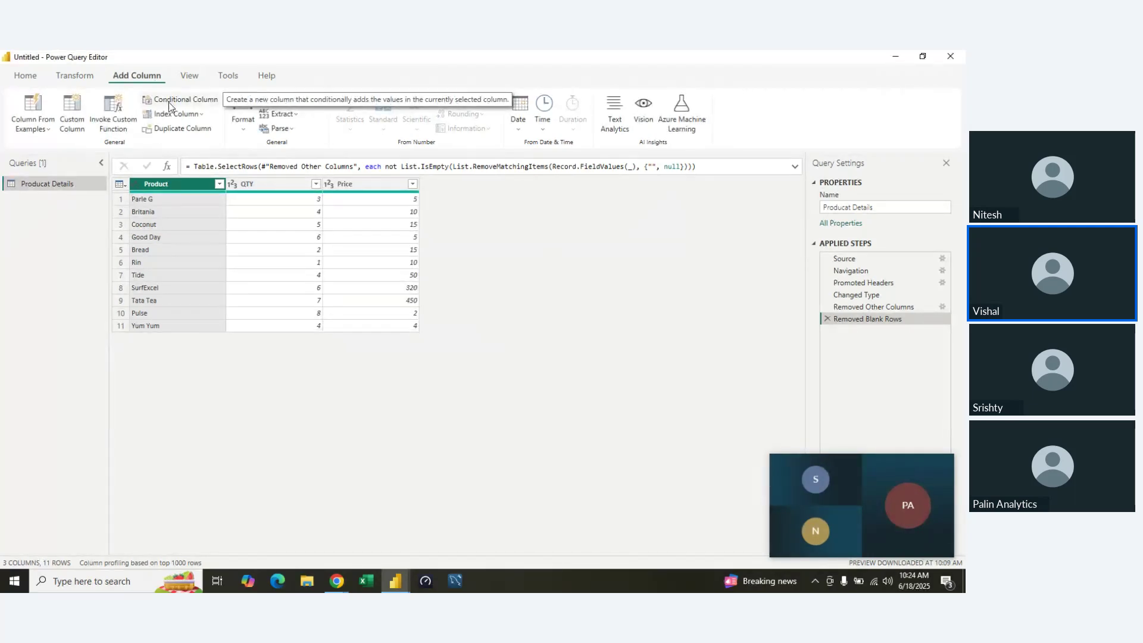
- Start a new conditional column and name it "new column"
left_click(169, 100)
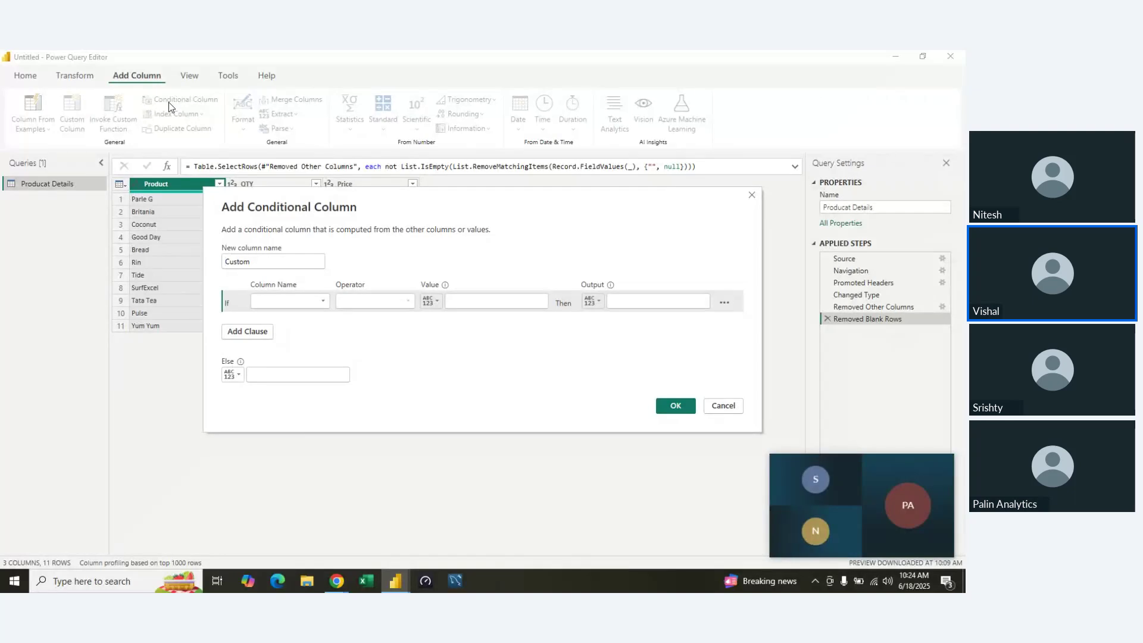
left_click(257, 263)
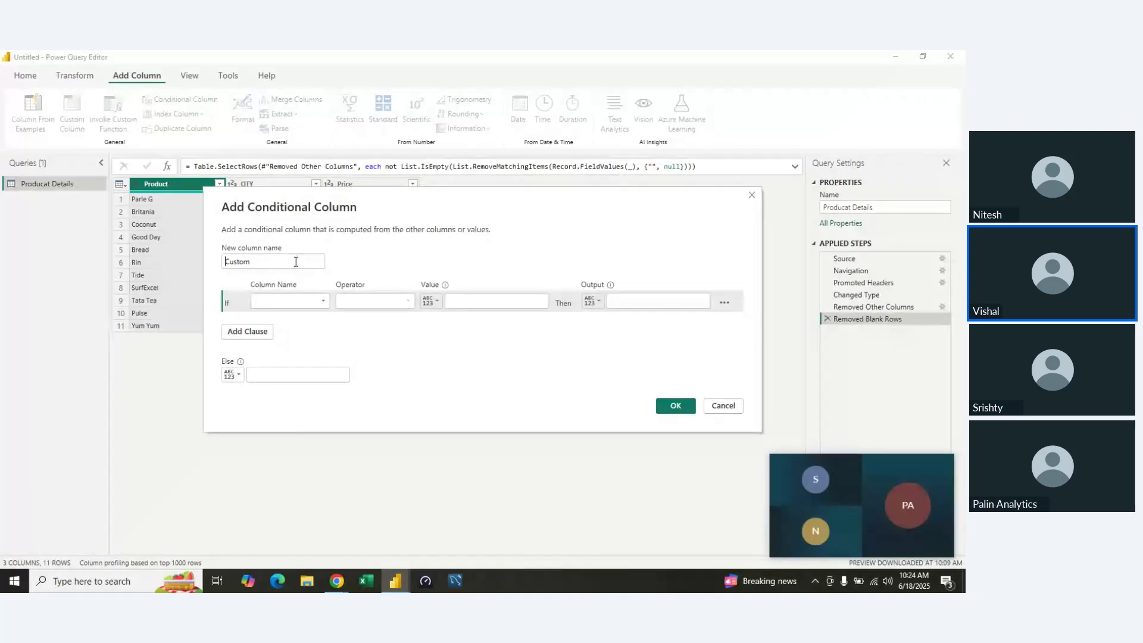
double_click(257, 262)
type("new colum")
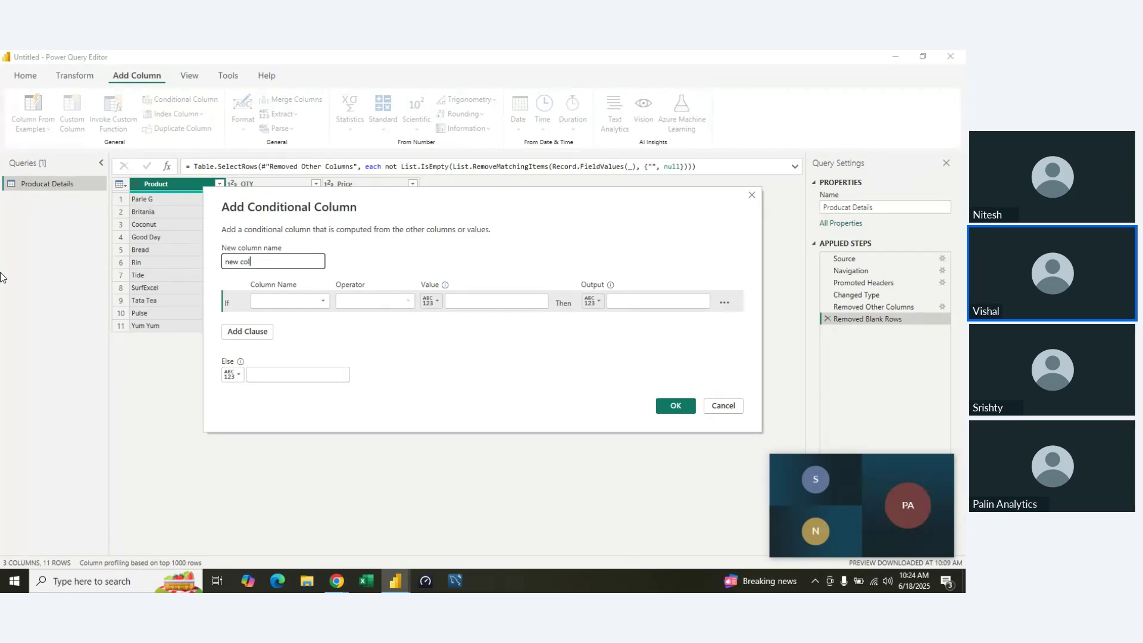
type("n")
left_click(292, 322)
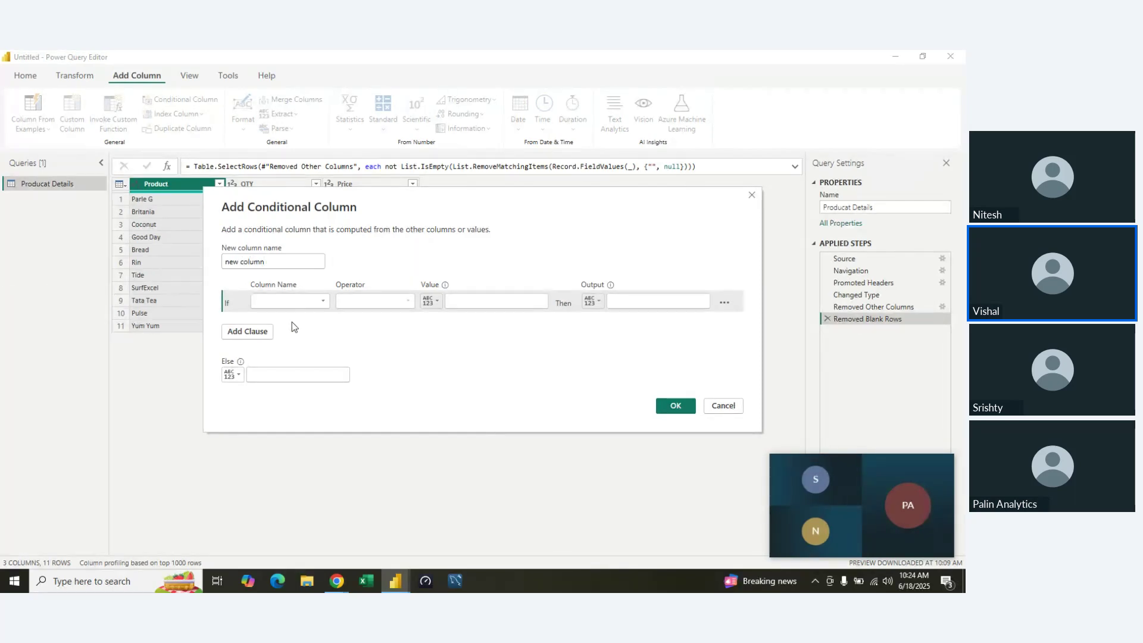
- Set the first clause to output "low stock" if QTY is greater than 3
left_click(323, 303)
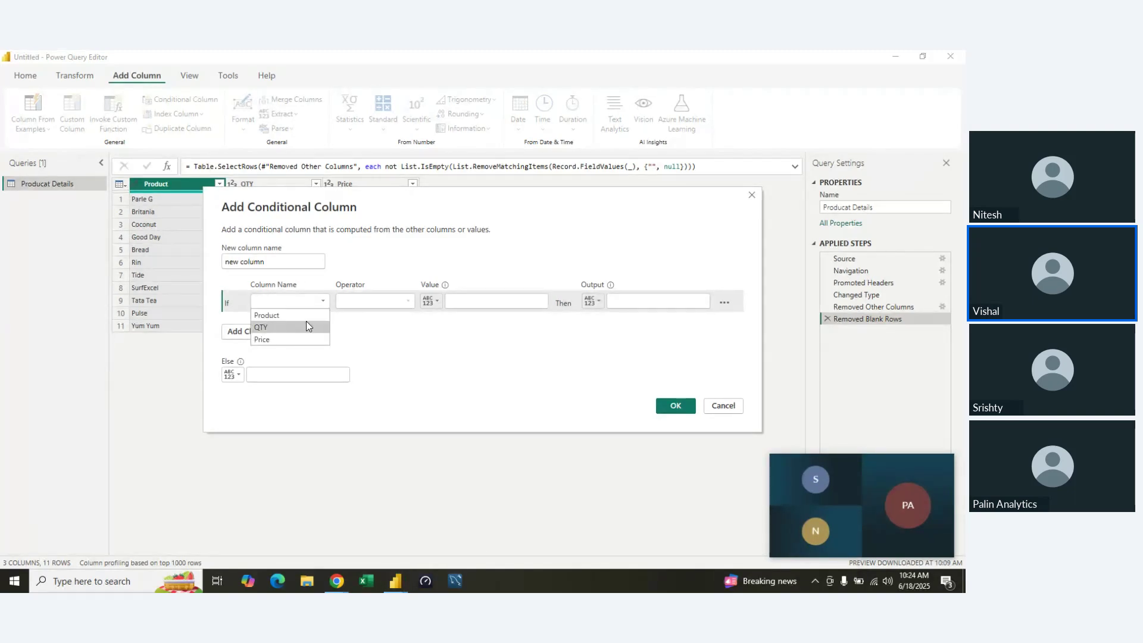
left_click(305, 327)
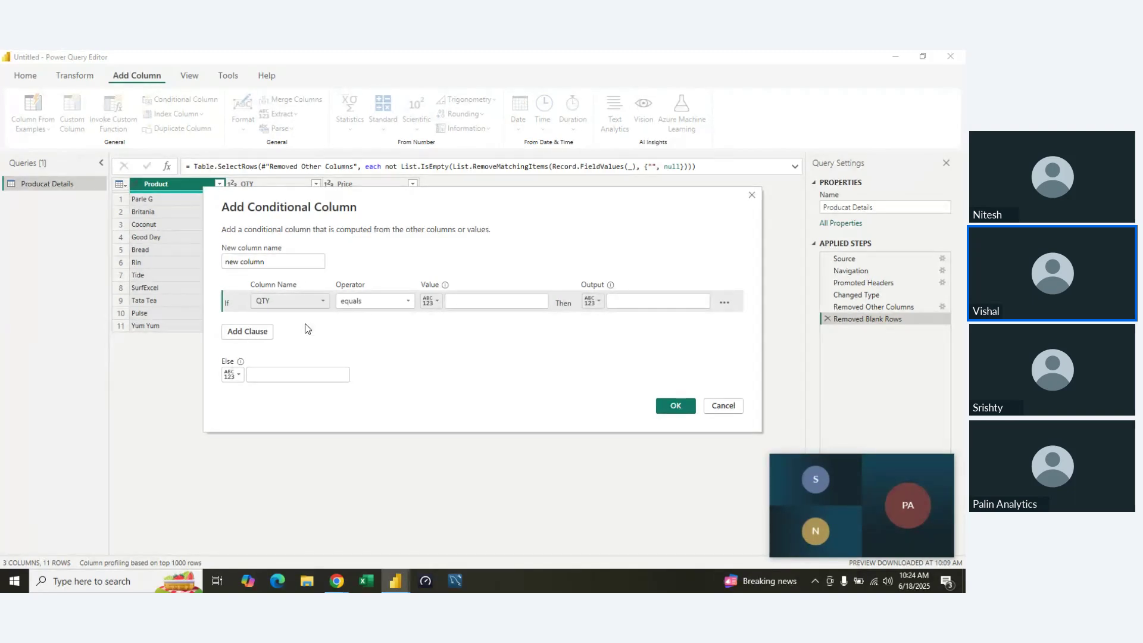
left_click(409, 302)
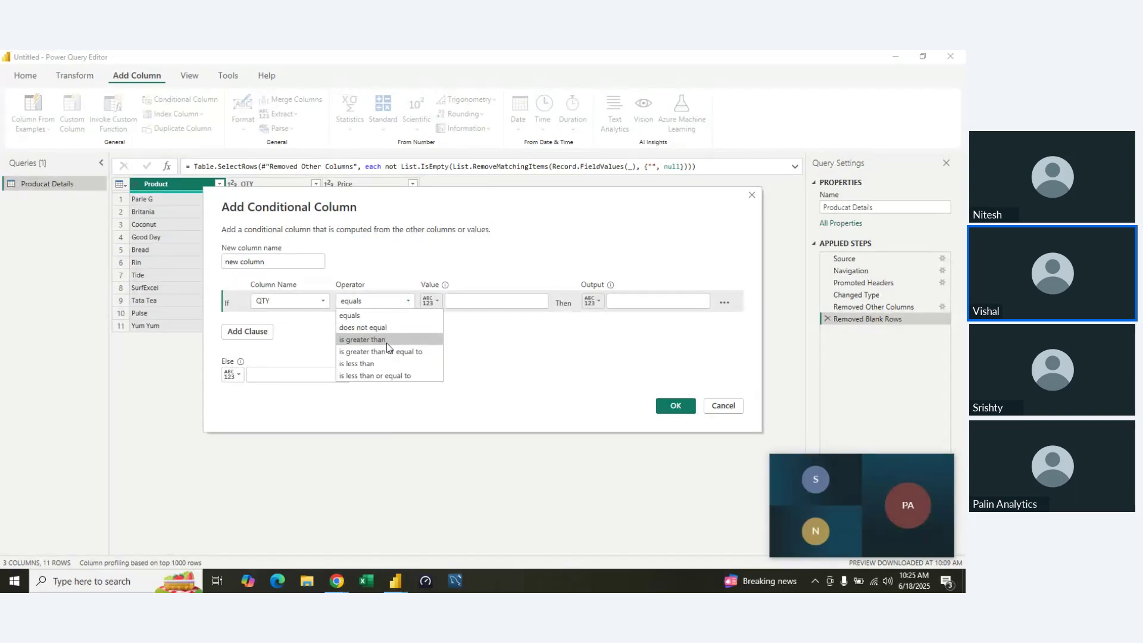
left_click(387, 340)
left_click(515, 302)
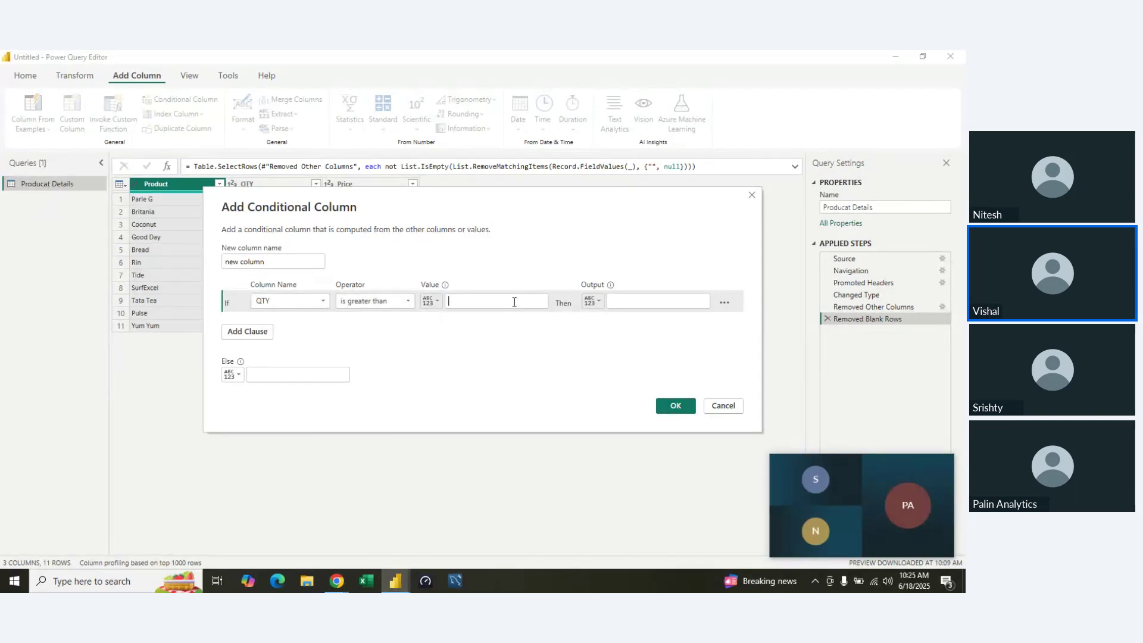
type("3")
left_click(663, 300)
type("low stock")
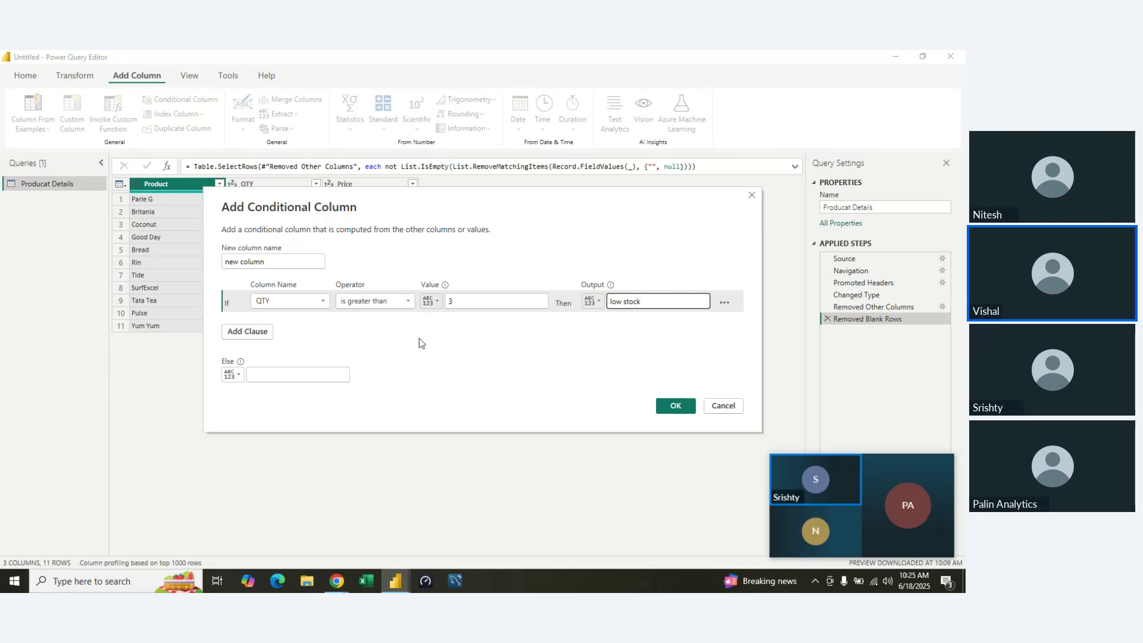
- Add an else-if clause on the QTY column with the operator "is less than"
left_click(256, 333)
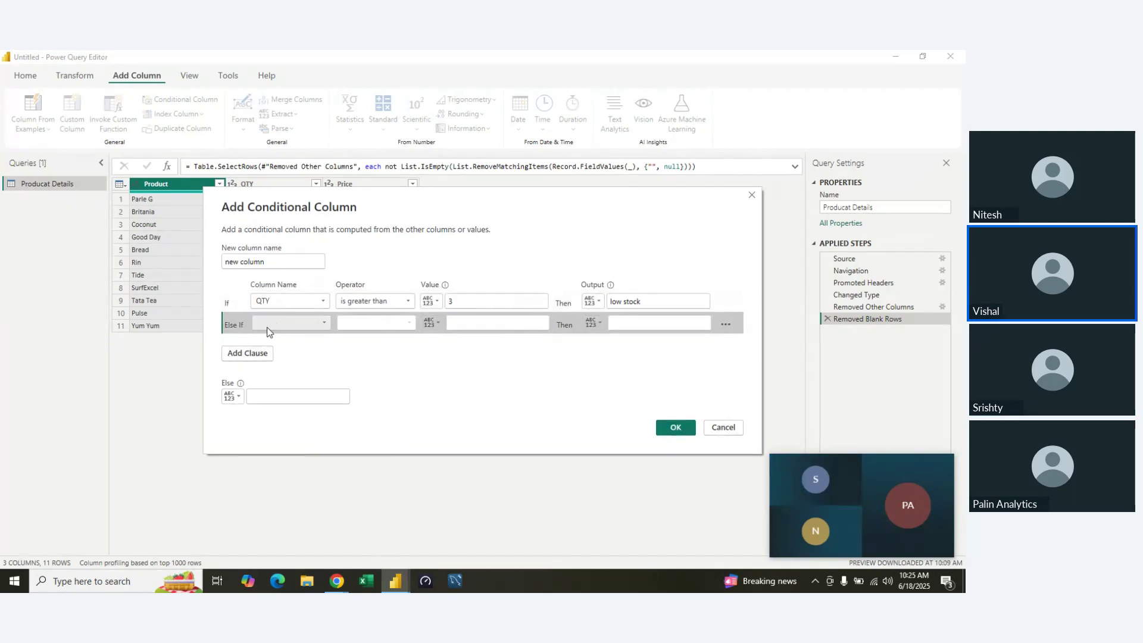
left_click(286, 325)
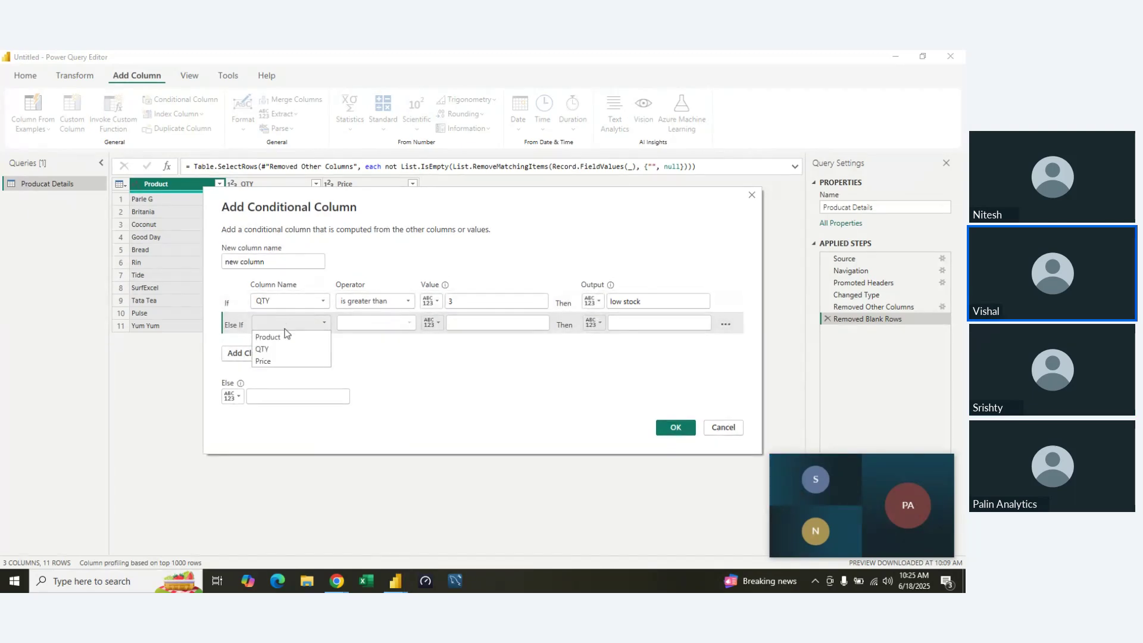
left_click(262, 349)
left_click(401, 325)
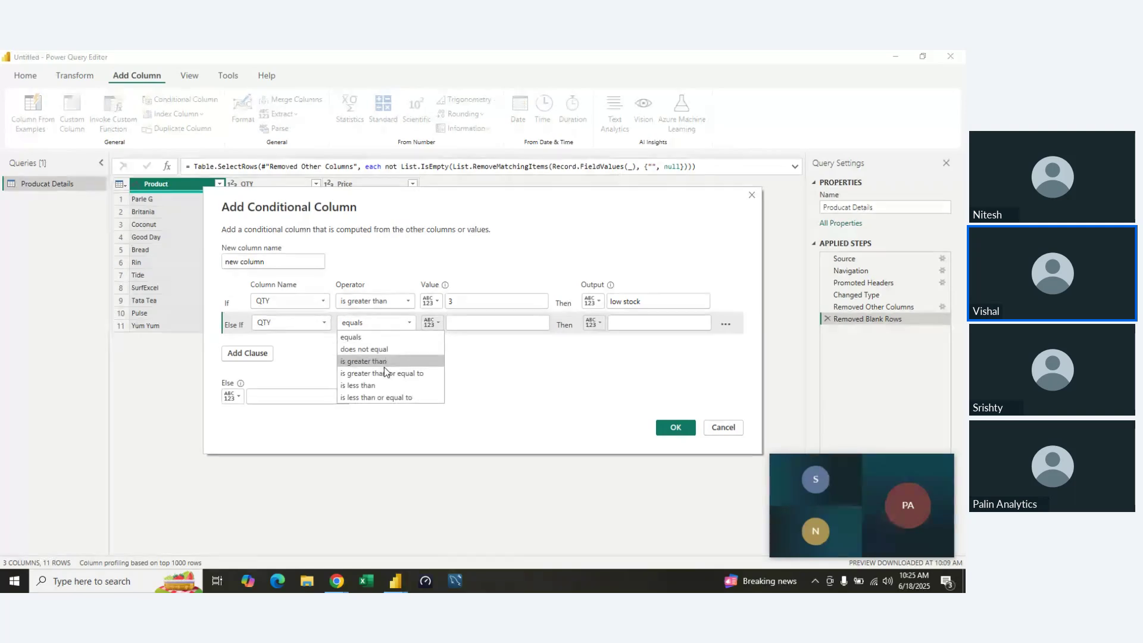
left_click(383, 384)
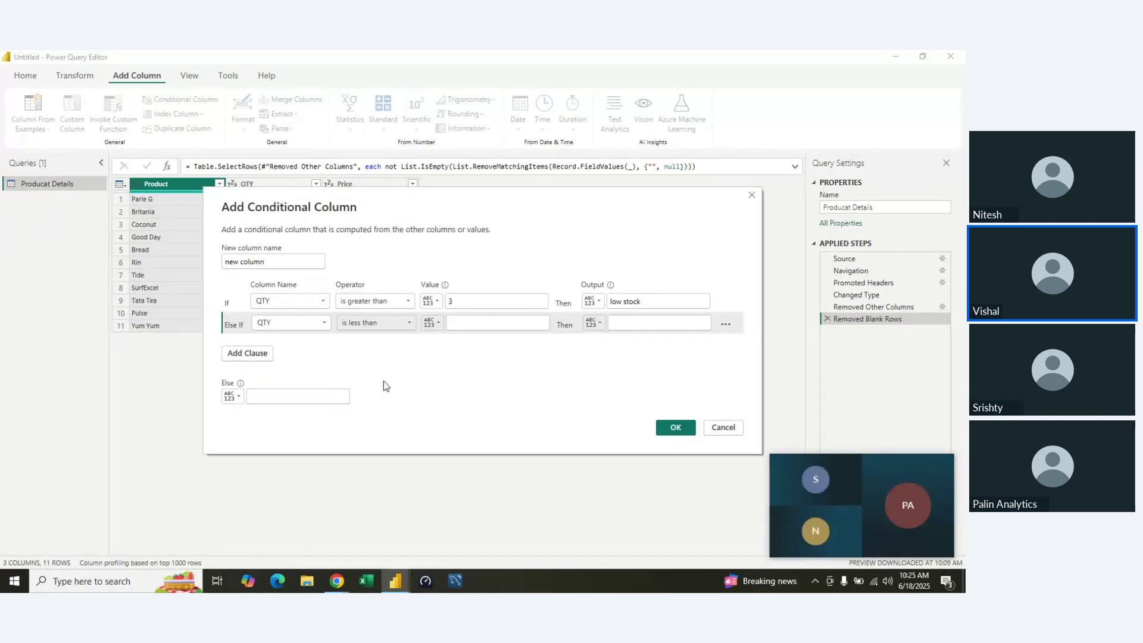
- Change the first clause's output to "High Stock"
left_click(643, 305)
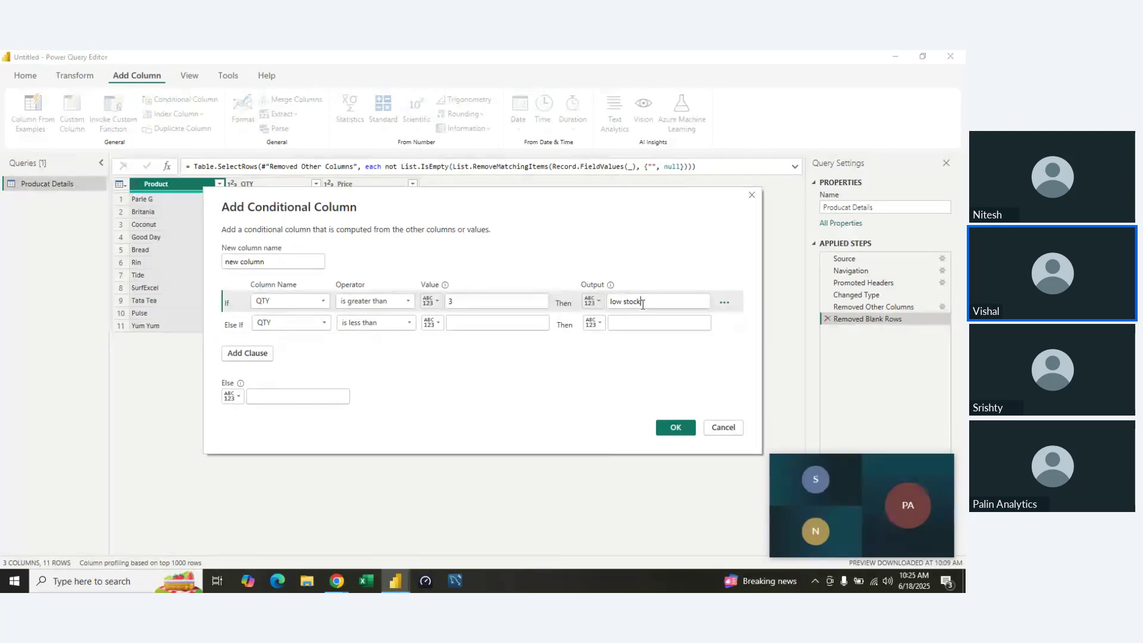
key("BackSpace")
key("BackSpace")
key("BackSpace")
key("BackSpace")
key("BackSpace")
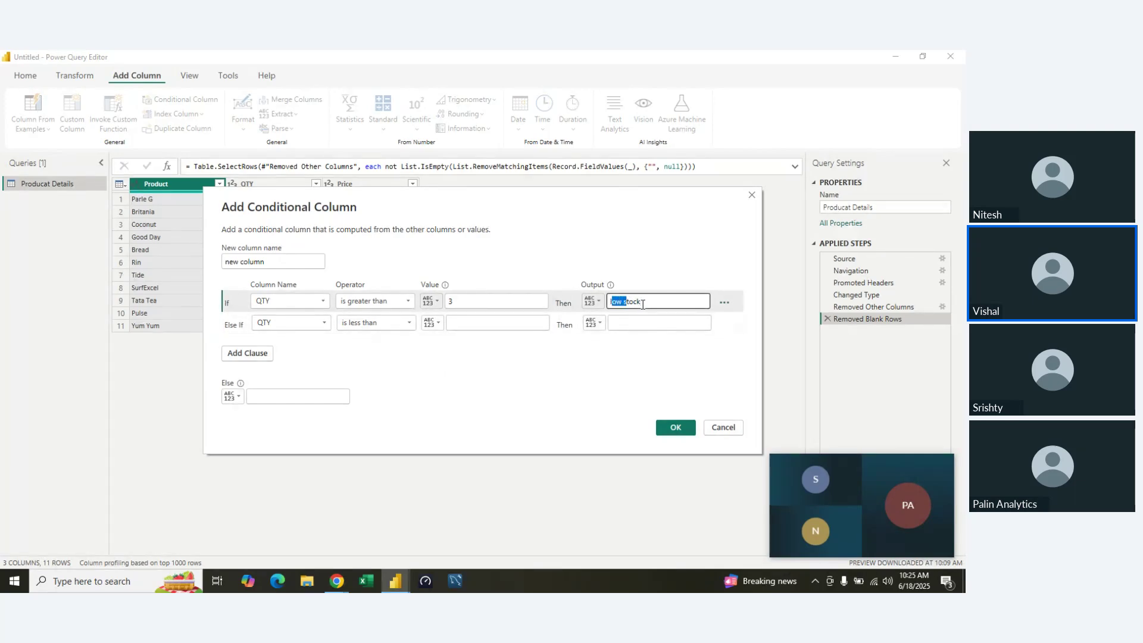
type("High S")
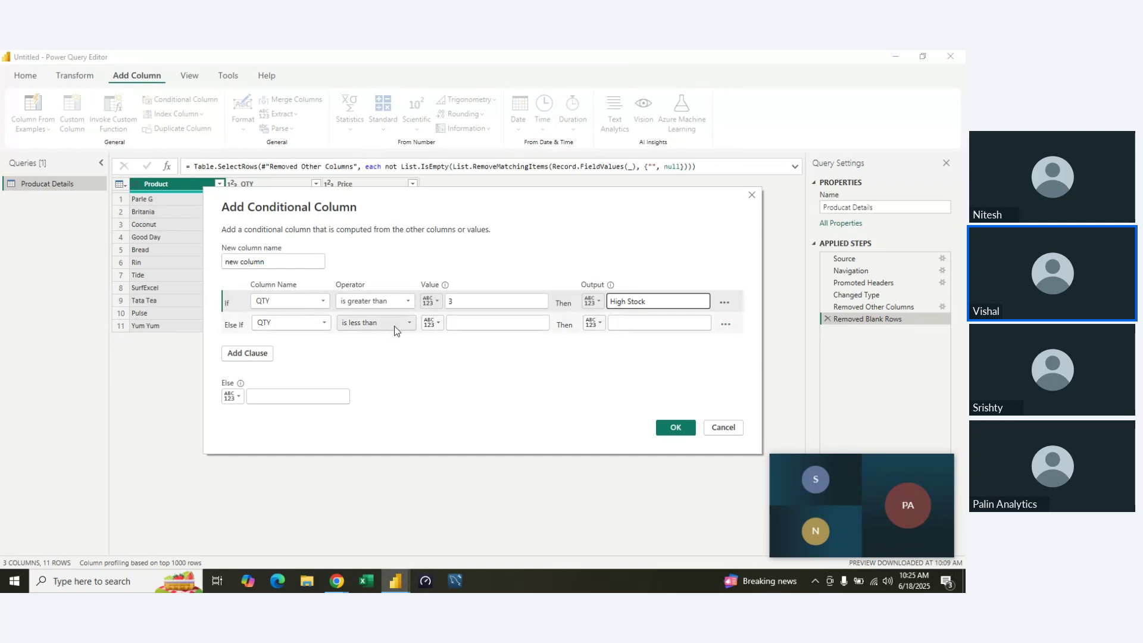
- Complete the else-if clause so QTY less than 3 outputs "Low Stock"
left_click(483, 323)
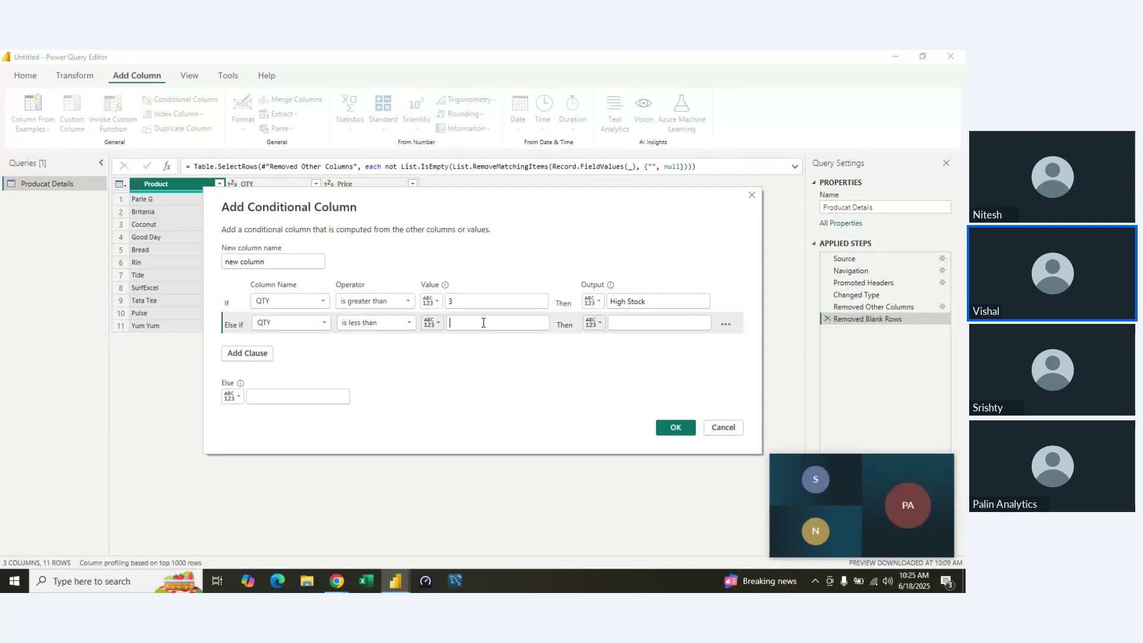
type("3")
left_click(635, 327)
type("Low St")
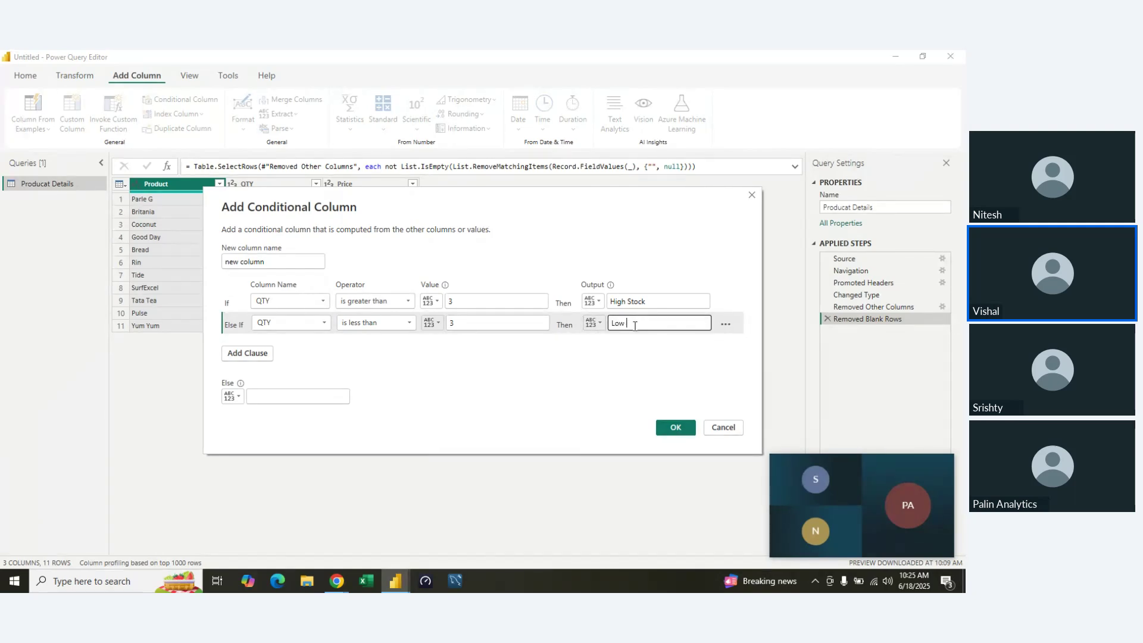
type("ock")
- Set the else output to "Average" and create the conditional column
left_click(277, 396)
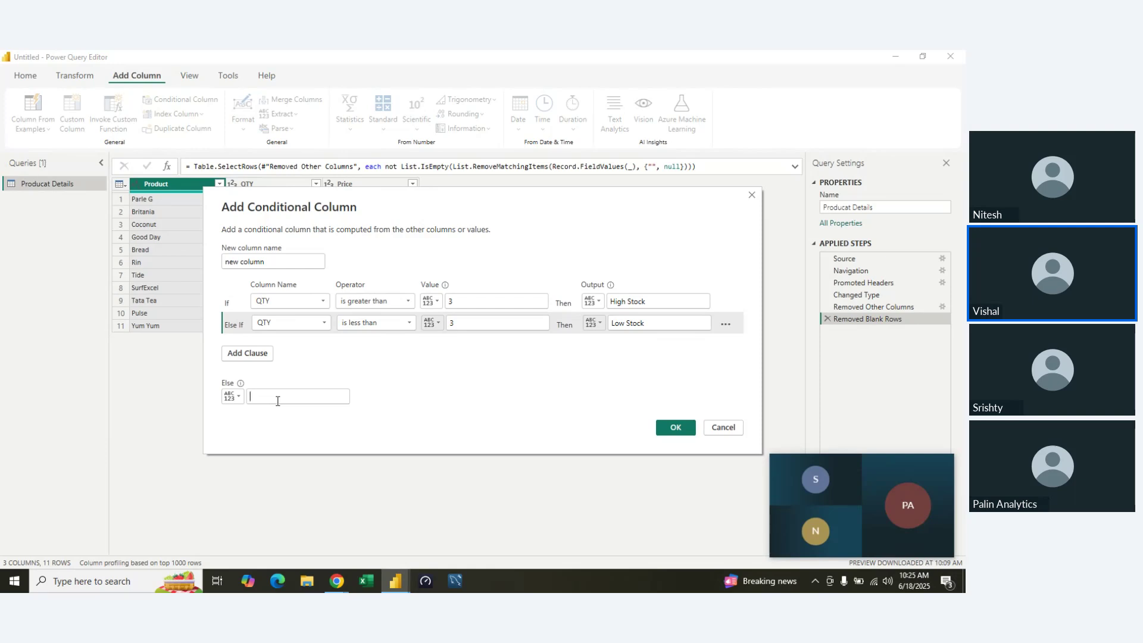
type("Average")
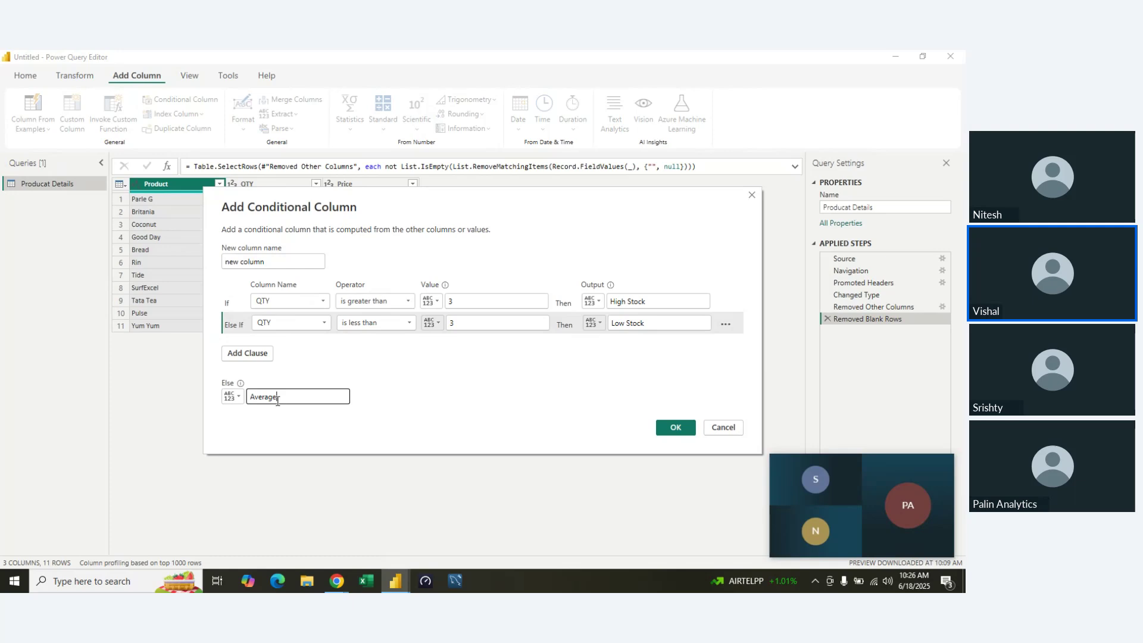
left_click(676, 427)
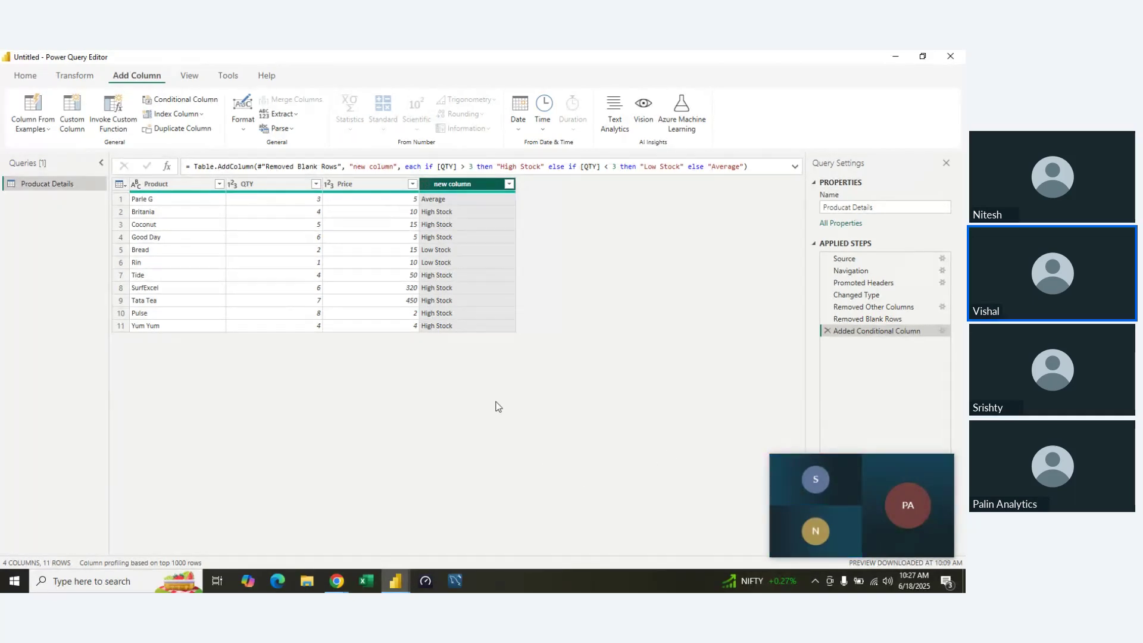
- Start another conditional column and name it "newcol1"
left_click(159, 103)
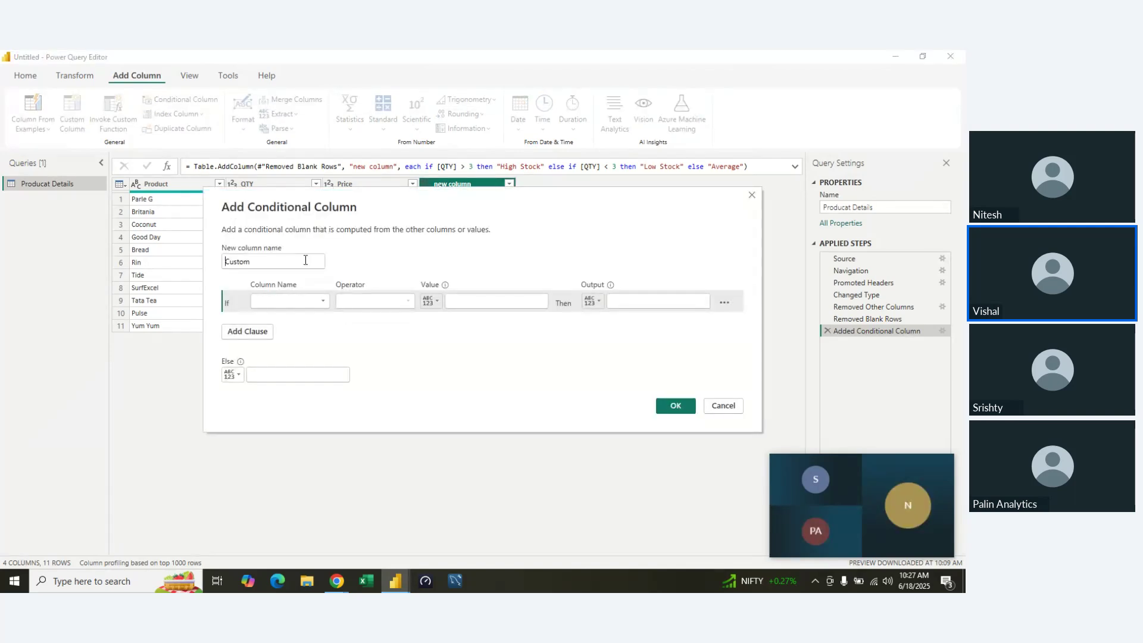
key("BackSpace")
key("BackSpace")
key("BackSpace")
key("BackSpace")
key("BackSpace")
key("BackSpace")
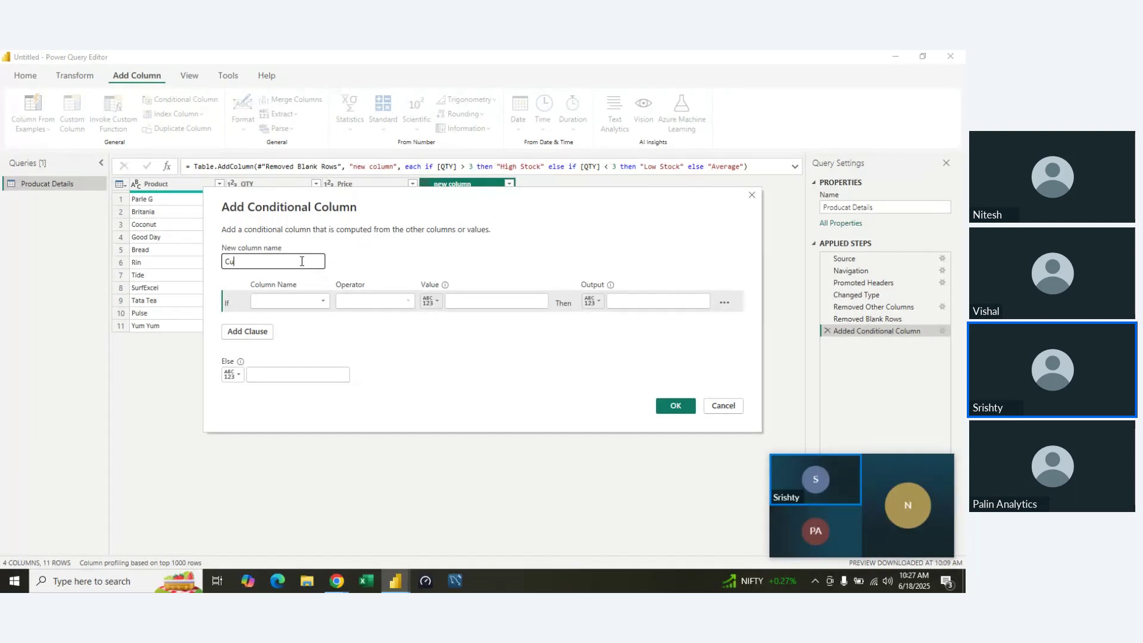
type("new")
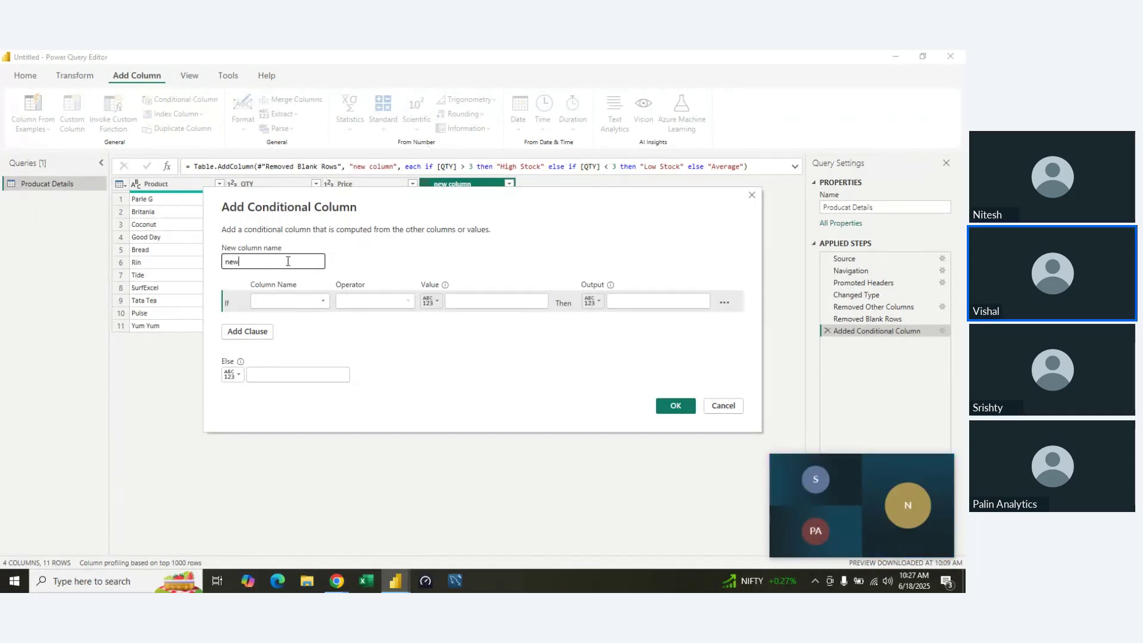
type("col1")
- Set the first clause to output "Yes" if Product equals "Parle G"
left_click(290, 302)
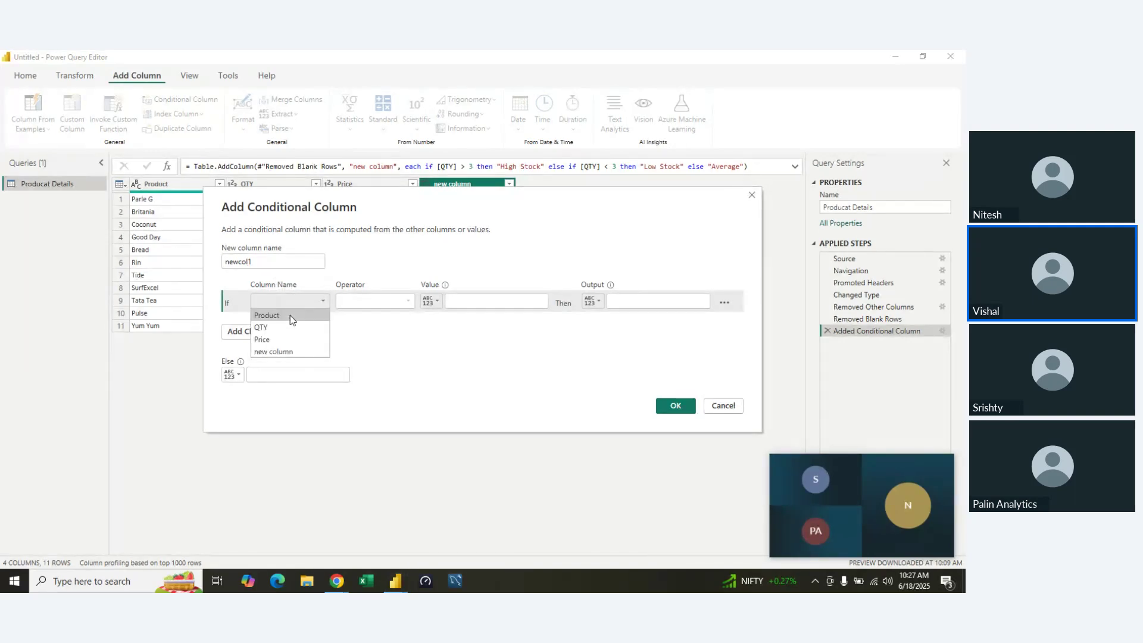
left_click(291, 317)
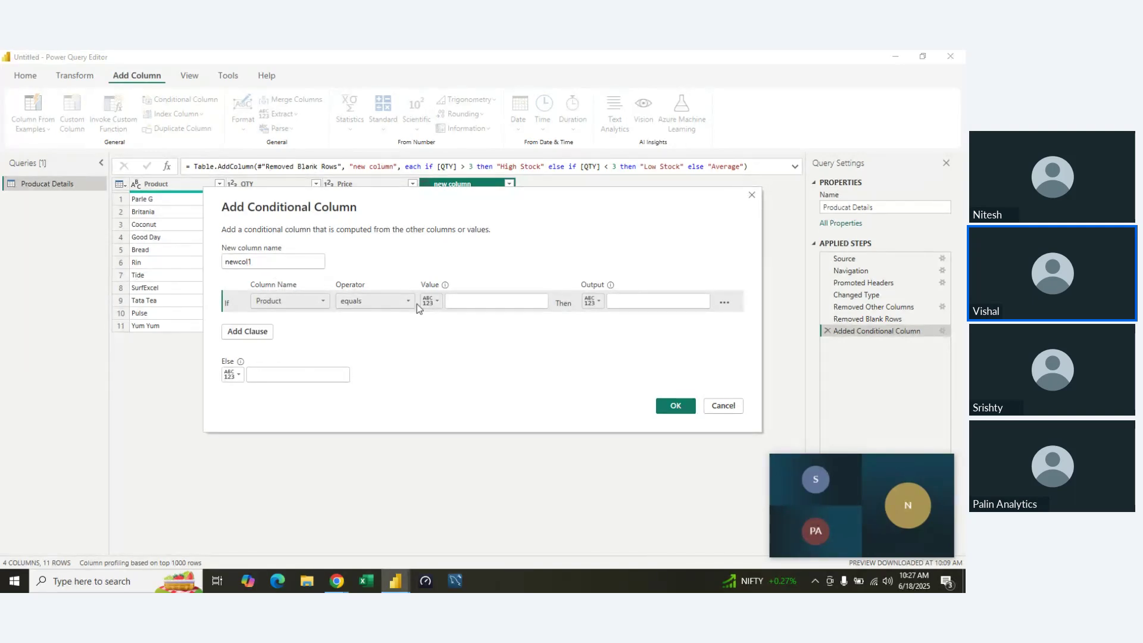
left_click(469, 306)
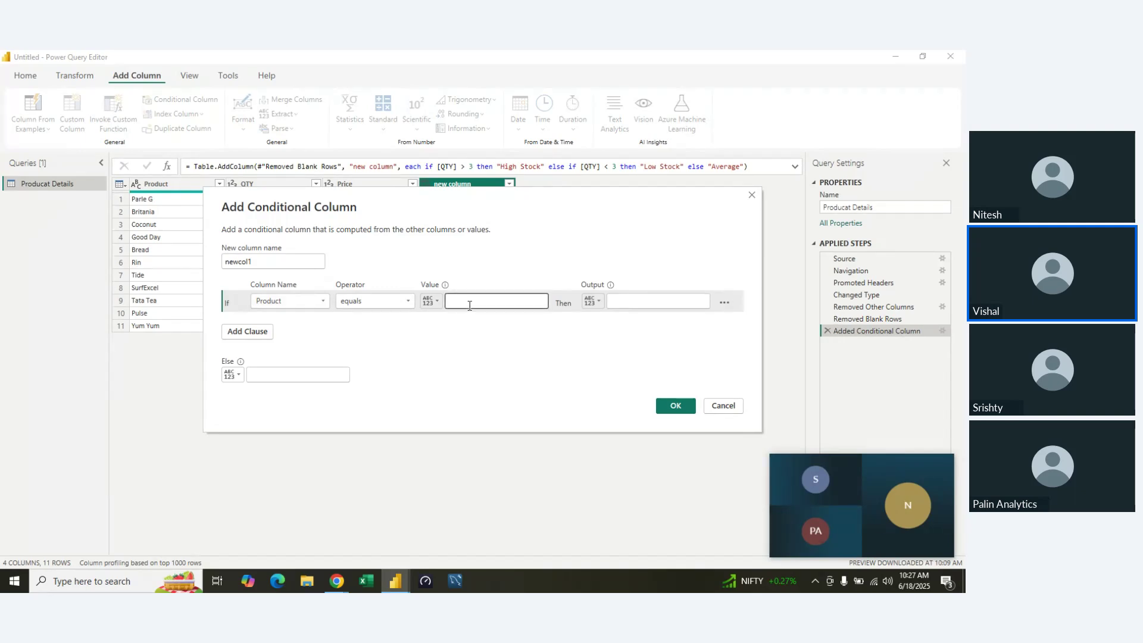
type("ParleG")
key("BackSpace")
type("G")
left_click(658, 302)
type("Yes")
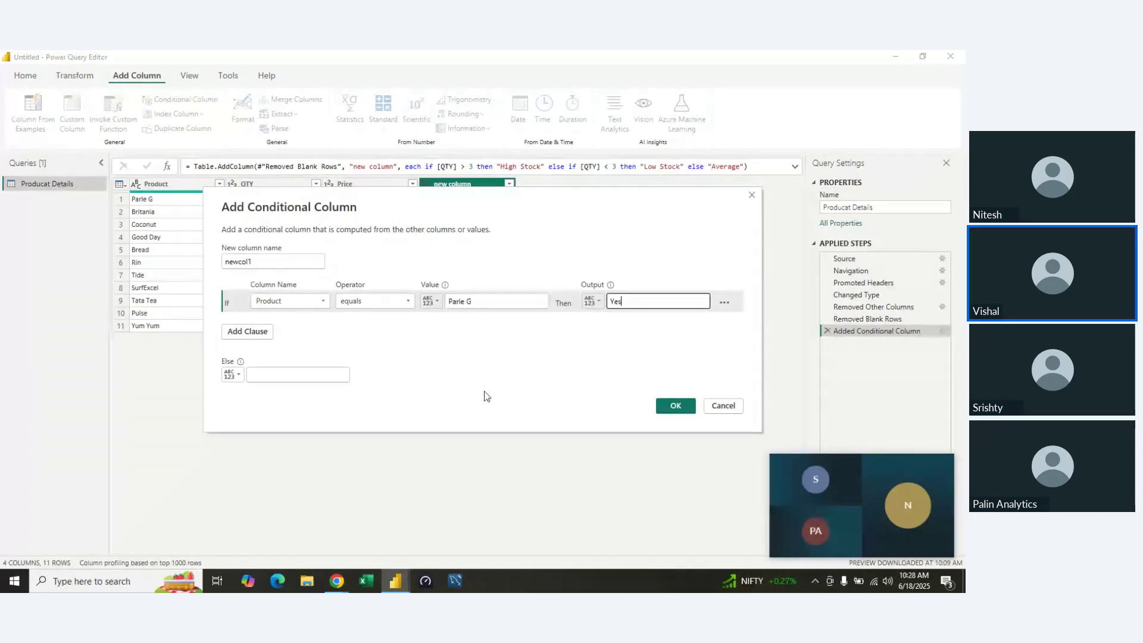
- Set the else output to "NO" and create the newcol1 column
left_click(284, 375)
type("N")
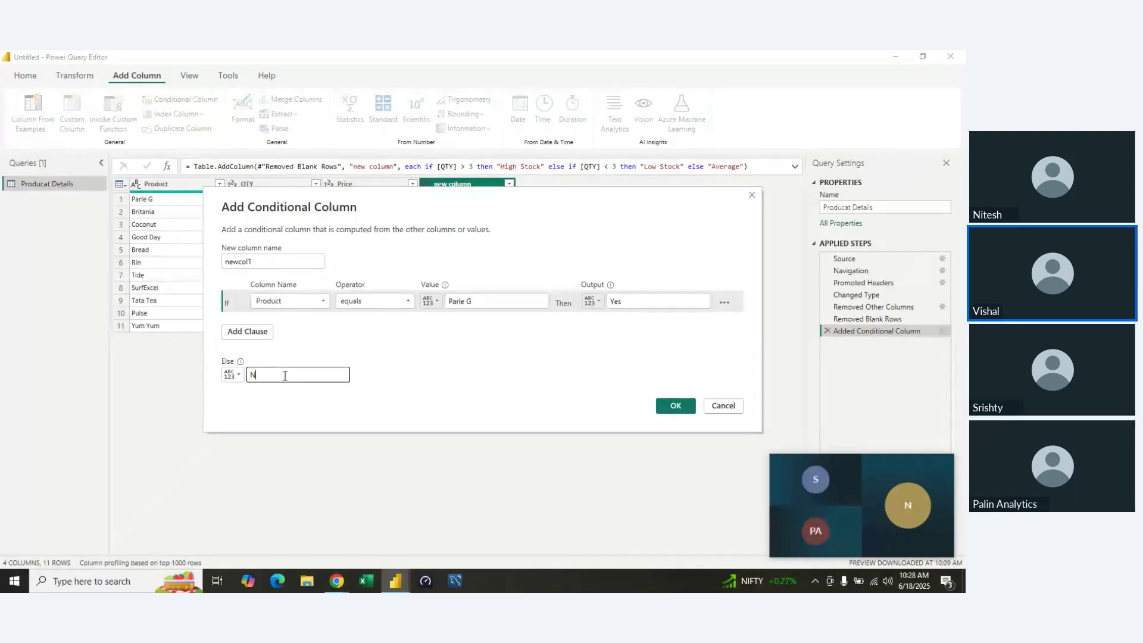
type("O")
left_click(668, 408)
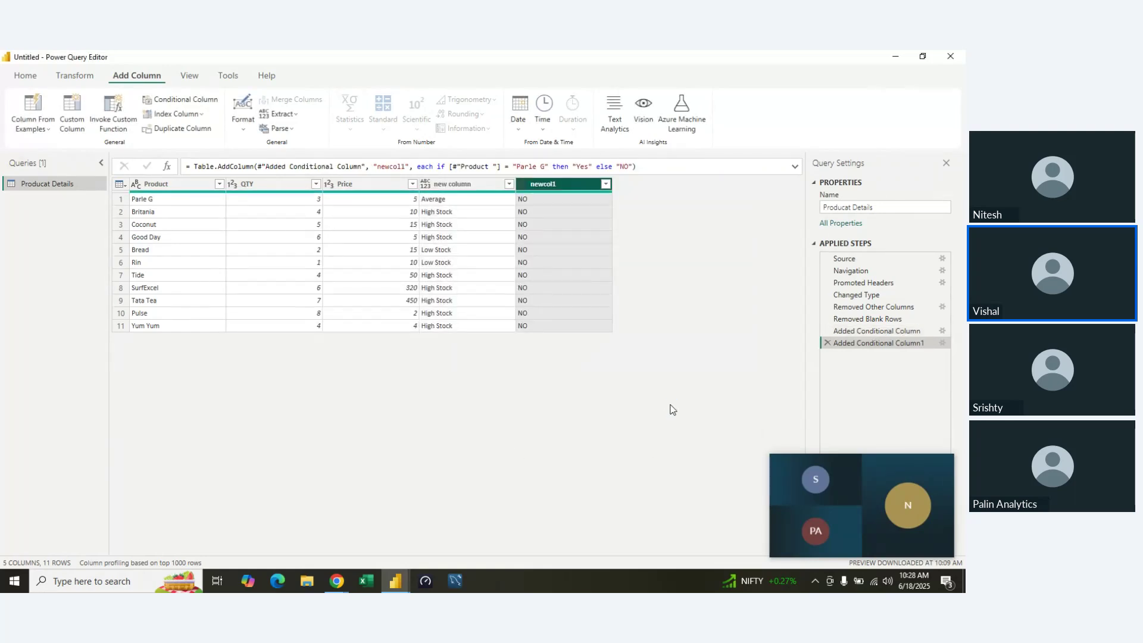
- Reopen the newcol1 conditional column's settings and check the comparison value against the Product entries
double_click(823, 349)
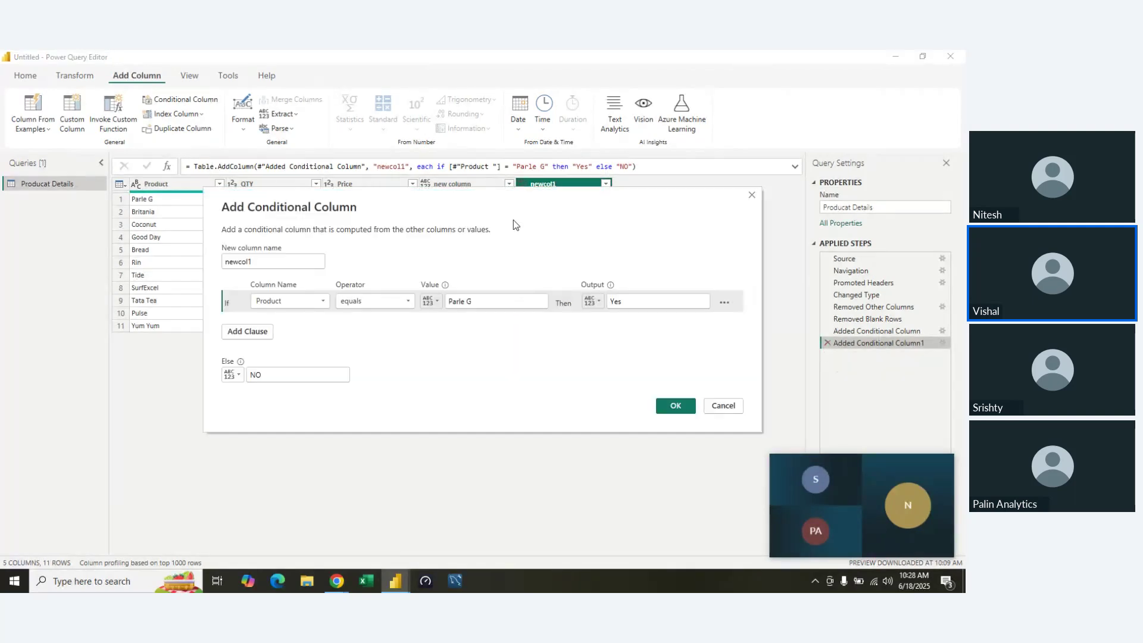
left_click_drag(515, 225, 635, 242)
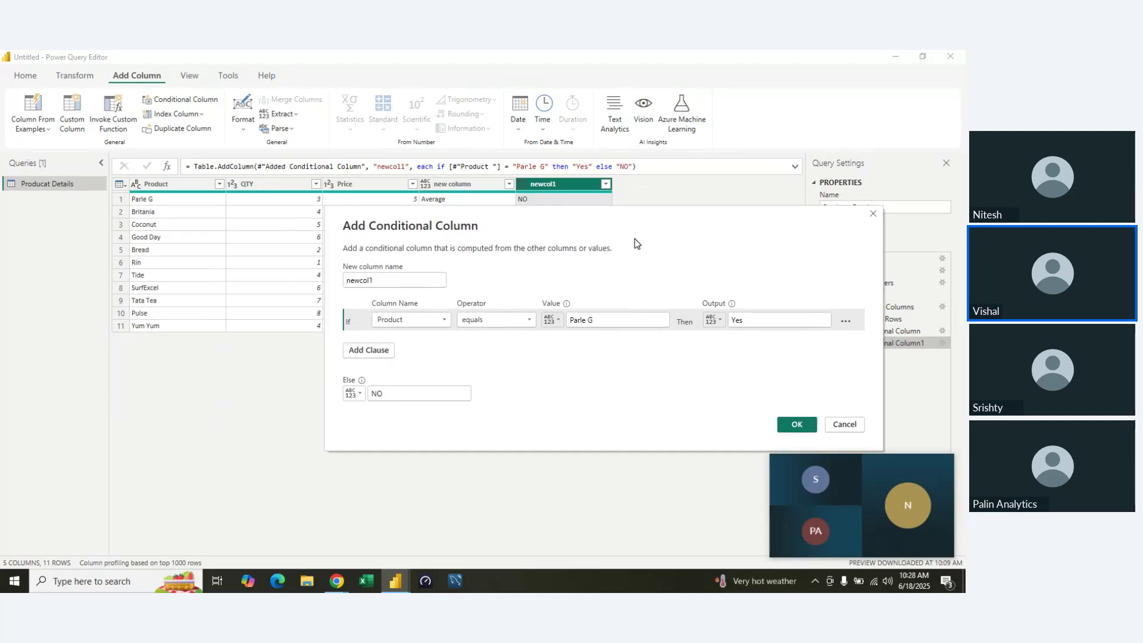
left_click(586, 321)
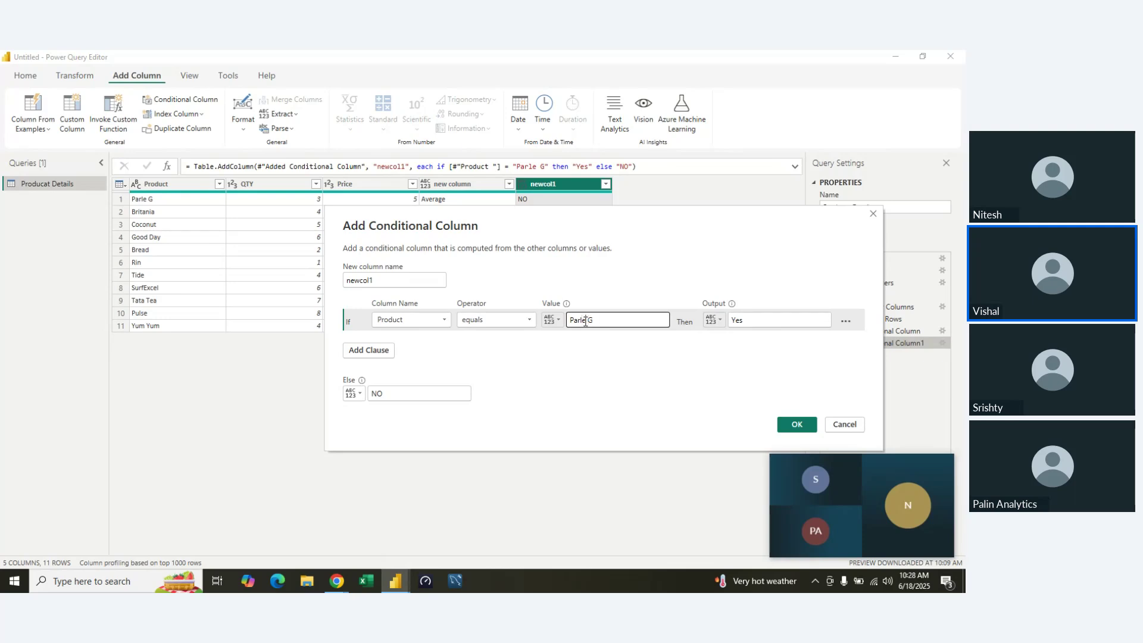
left_click(798, 425)
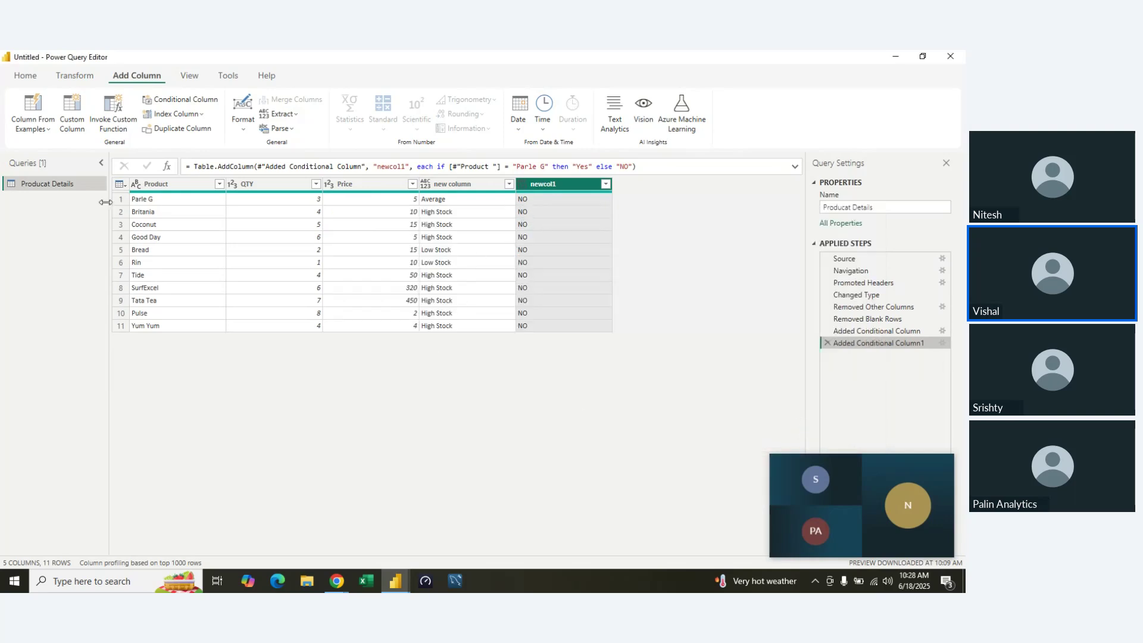
- Extract the text length of the Product column into a new column to check its entries, and delete that applied step
left_click(177, 180)
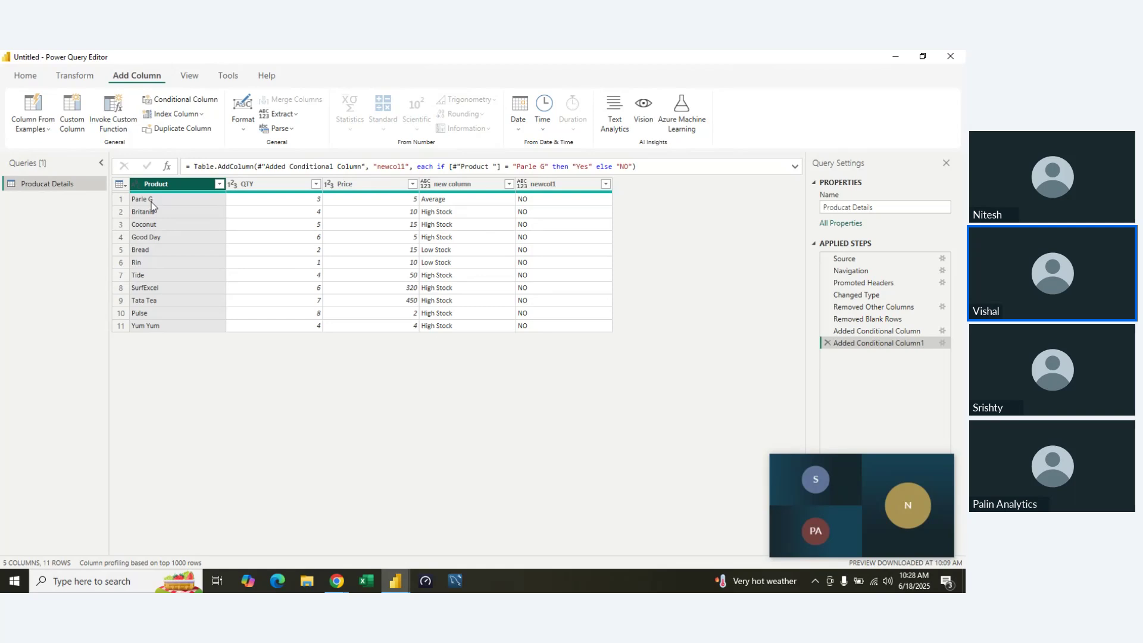
left_click(277, 114)
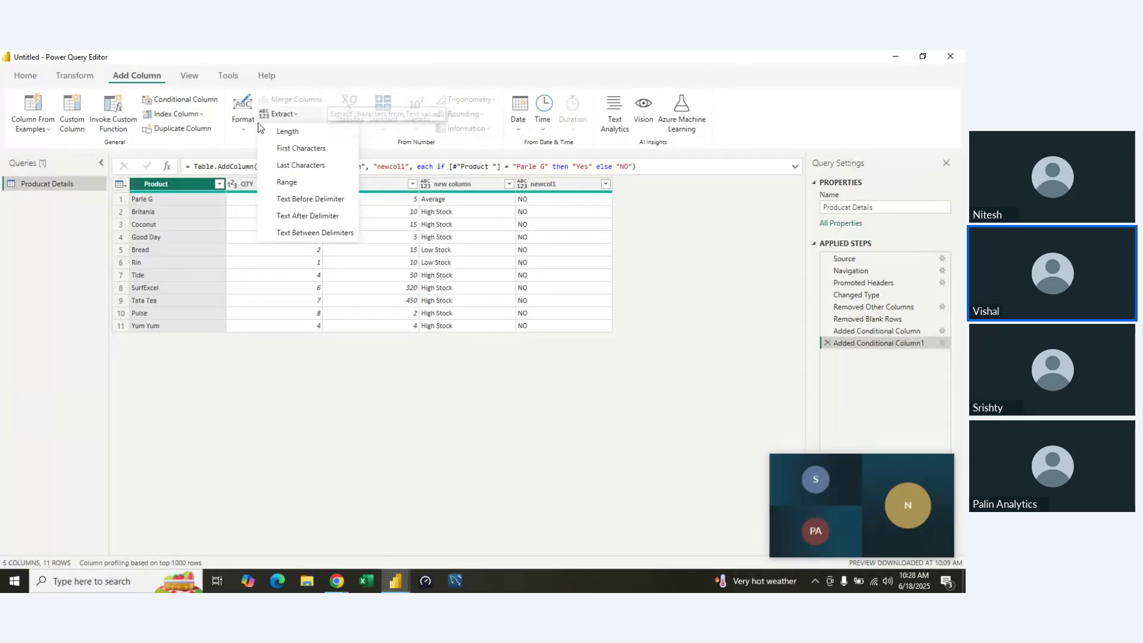
left_click(289, 131)
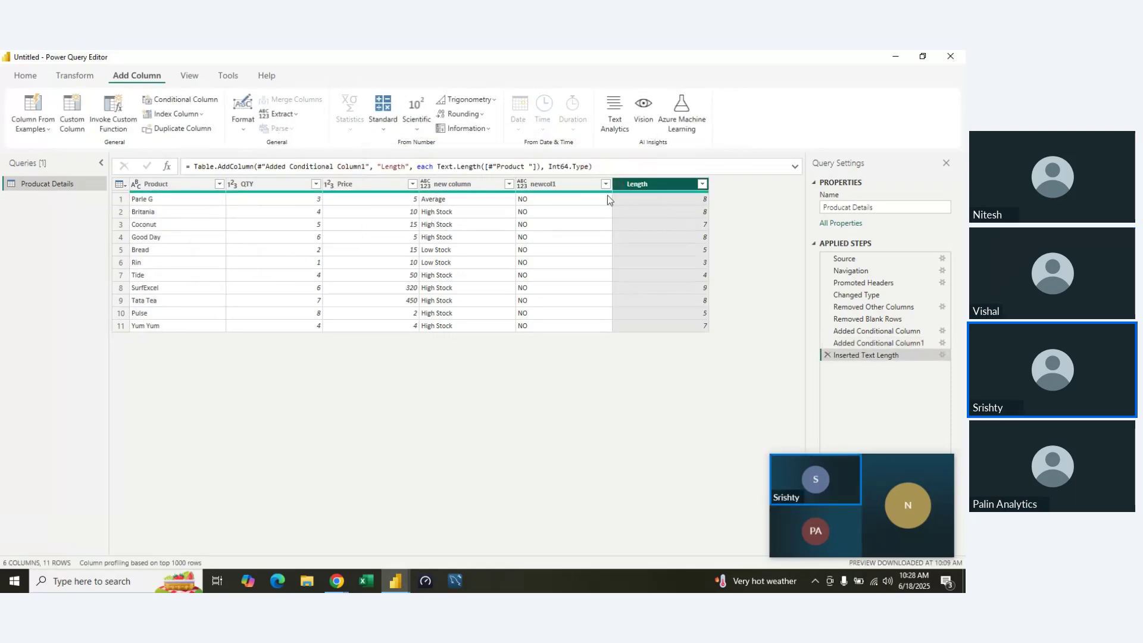
left_click(662, 237)
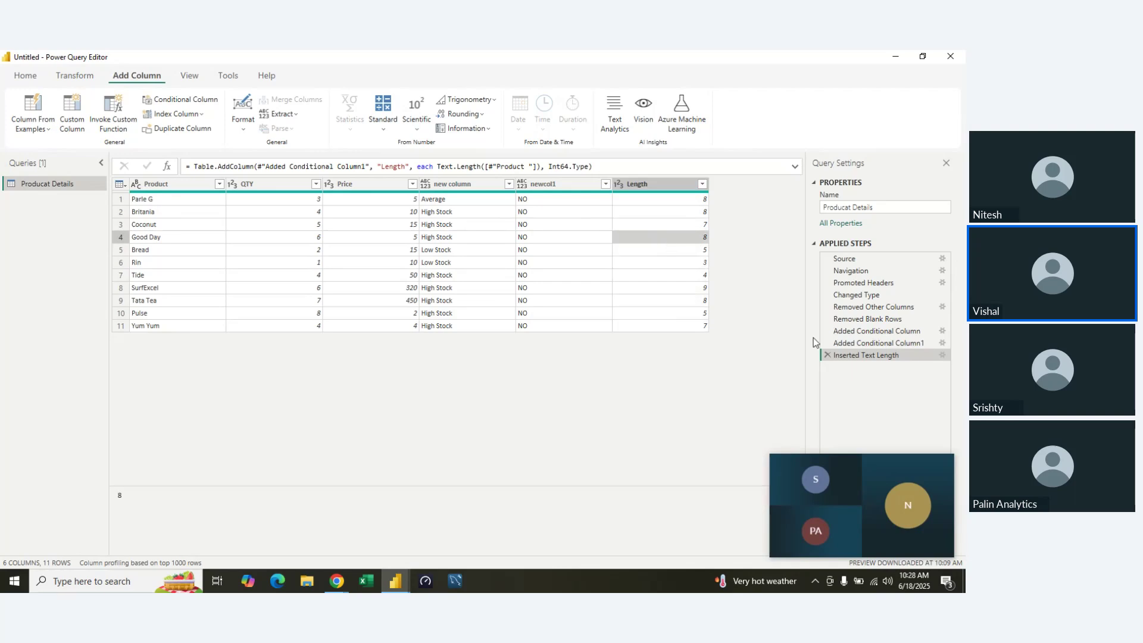
left_click(680, 184)
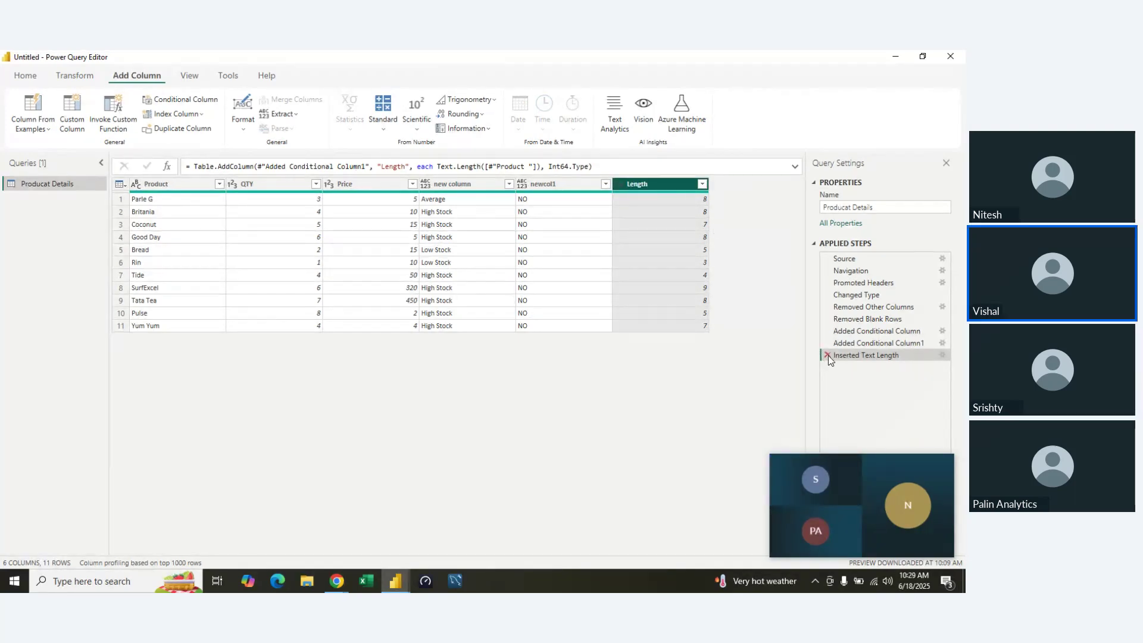
left_click(827, 355)
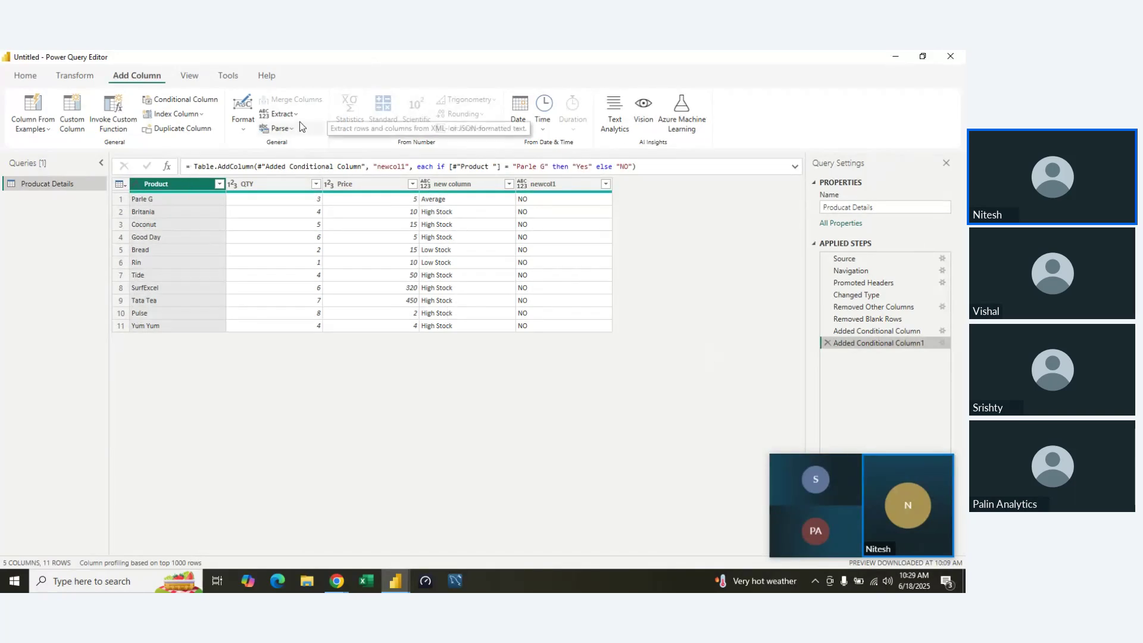
- Add a trimmed copy of the Product column and place it directly after the original Product column
left_click(285, 119)
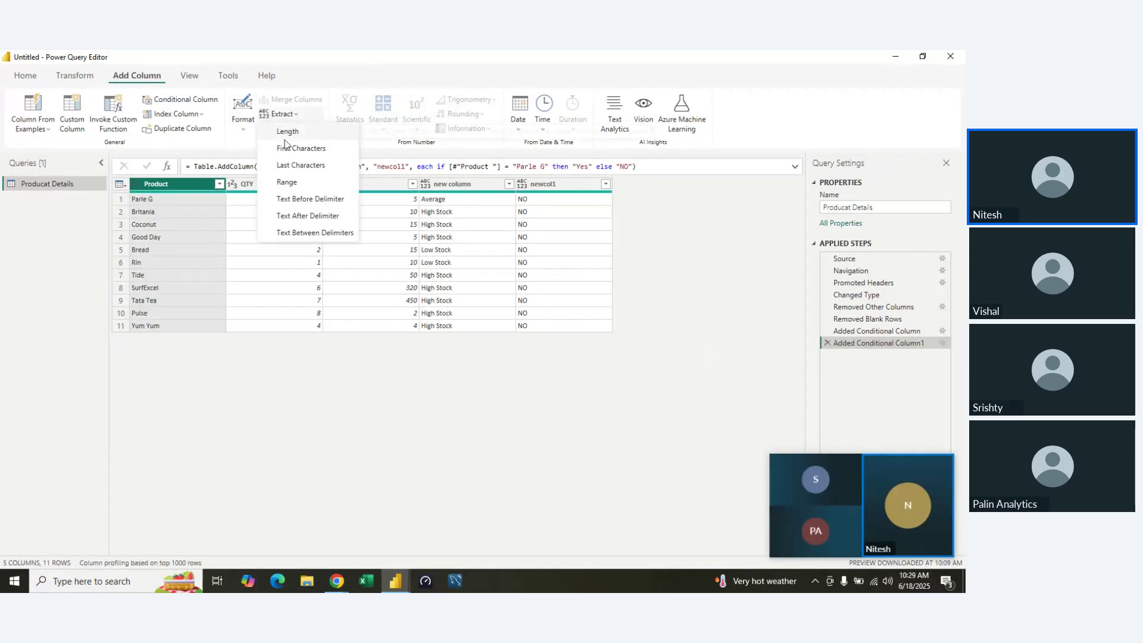
left_click(243, 131)
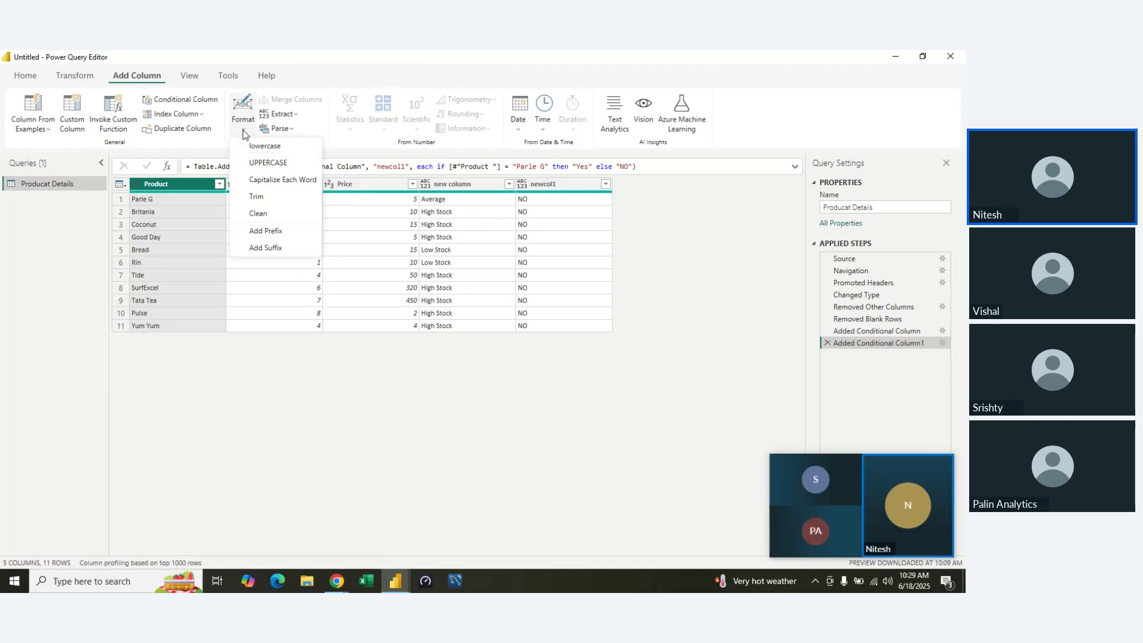
left_click(251, 197)
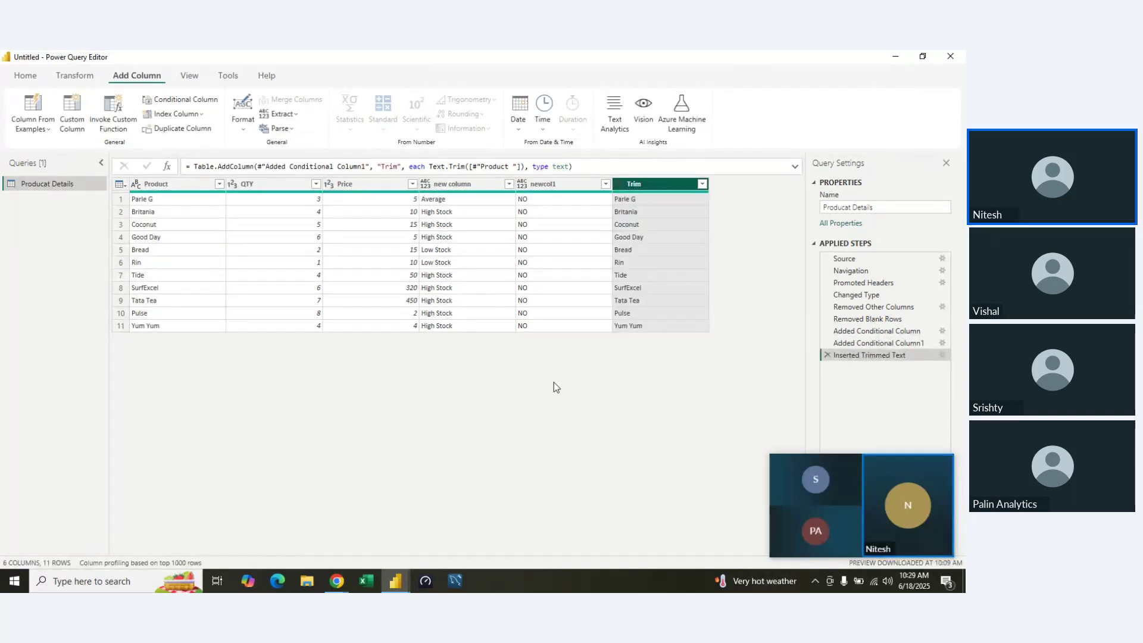
left_click_drag(667, 187, 283, 213)
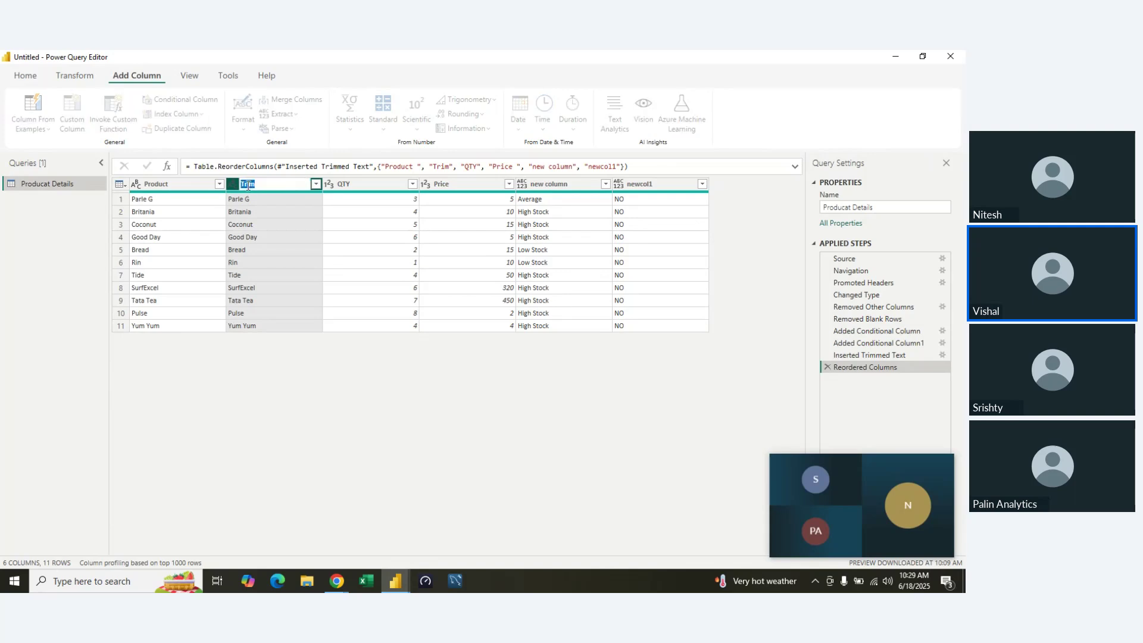
- Rename the original Product column to "T" and the trimmed column to "Product"
double_click(164, 184)
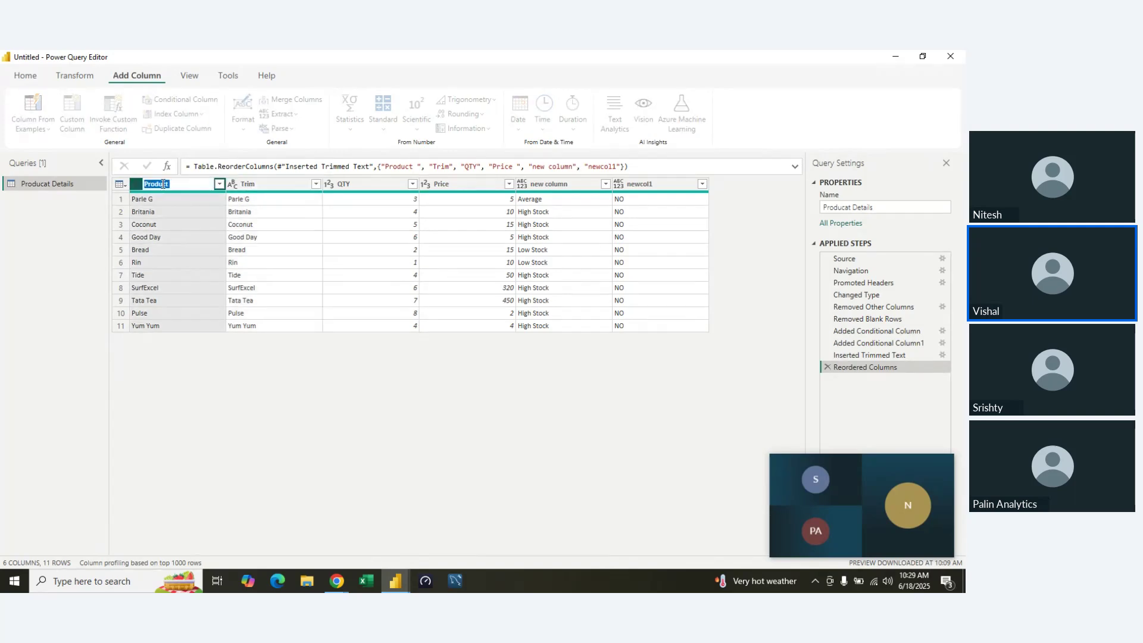
type("T")
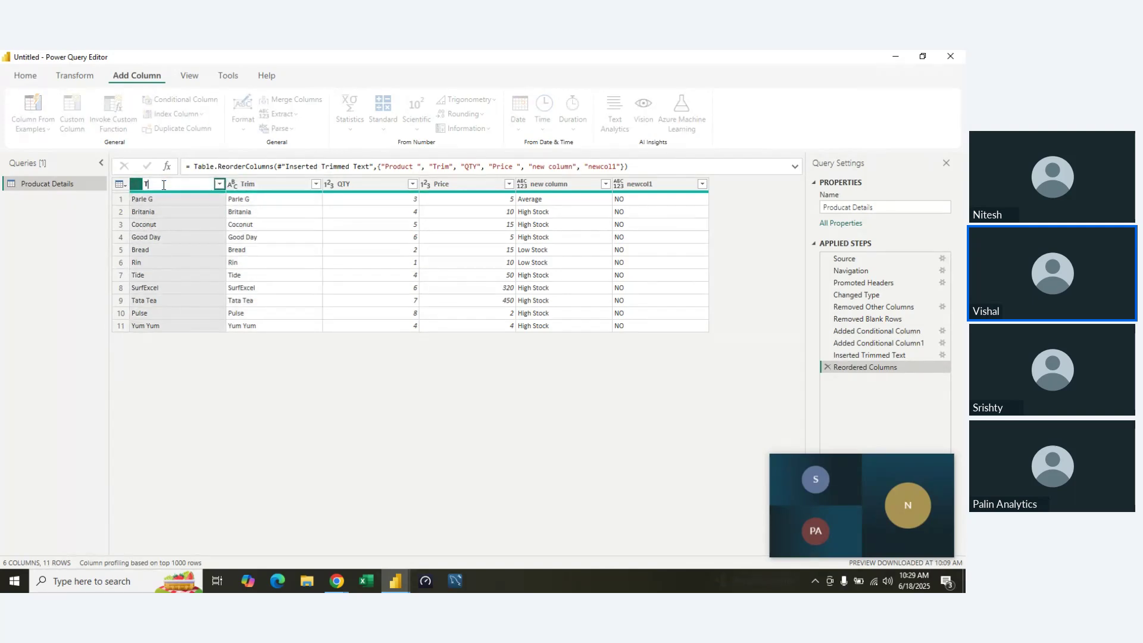
key("Return")
left_click(273, 184)
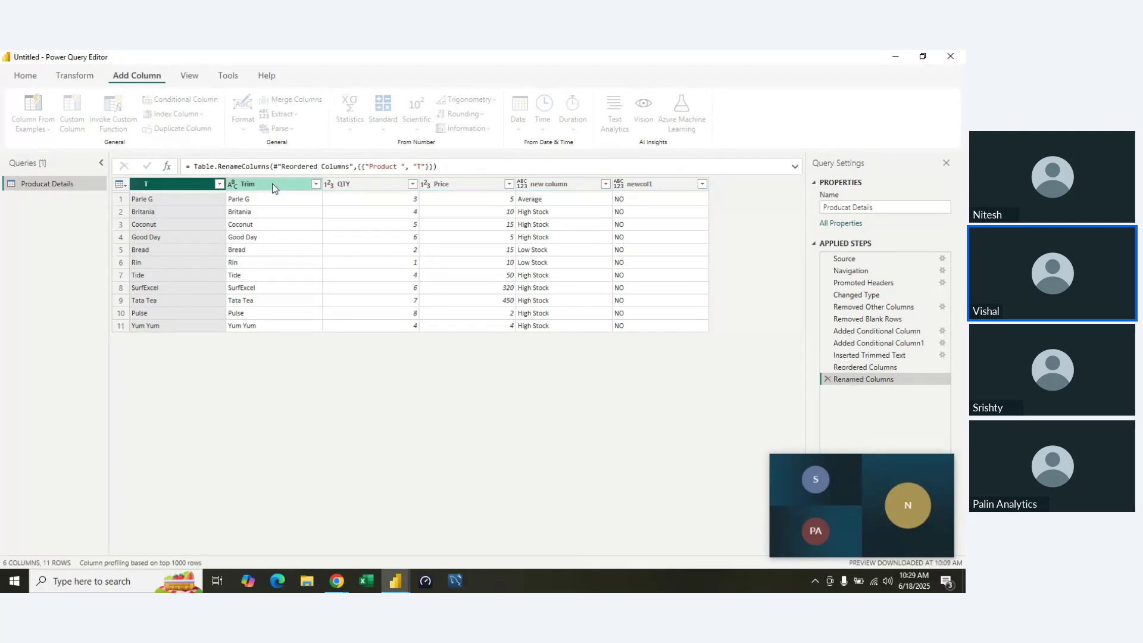
double_click(272, 185)
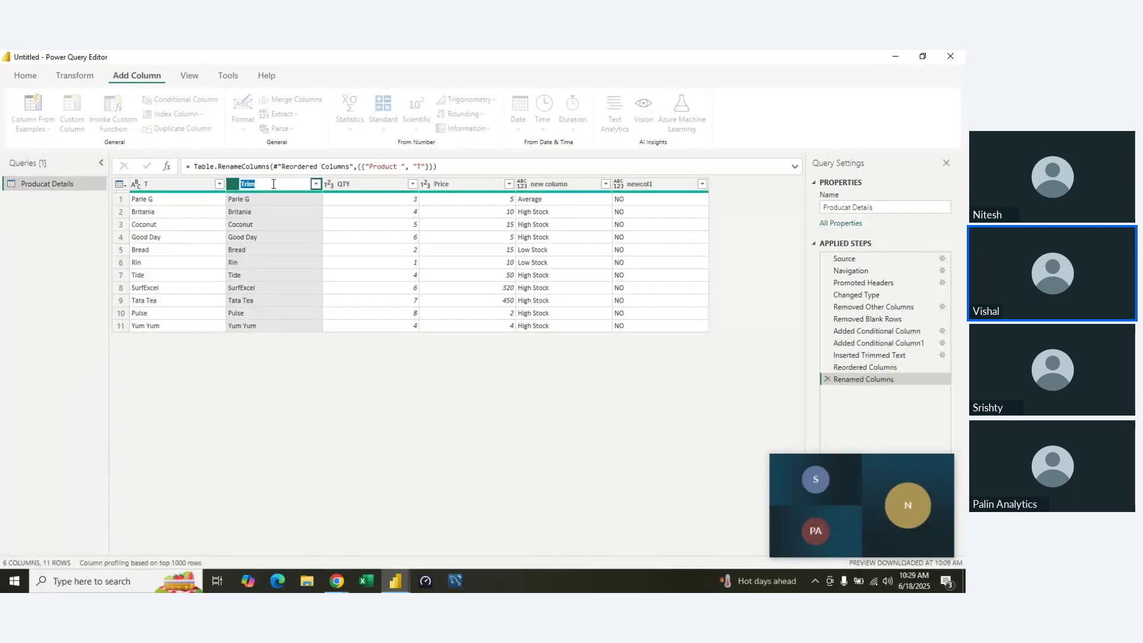
type("Product")
key("Return")
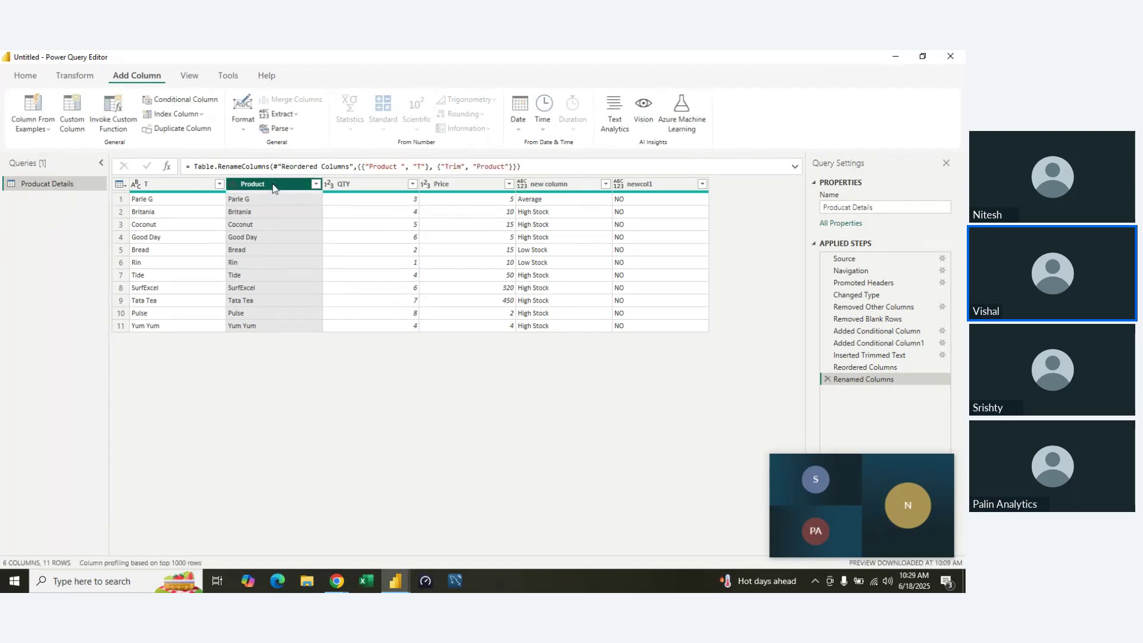
- Remove the untrimmed column "T" from the table
right_click(183, 184)
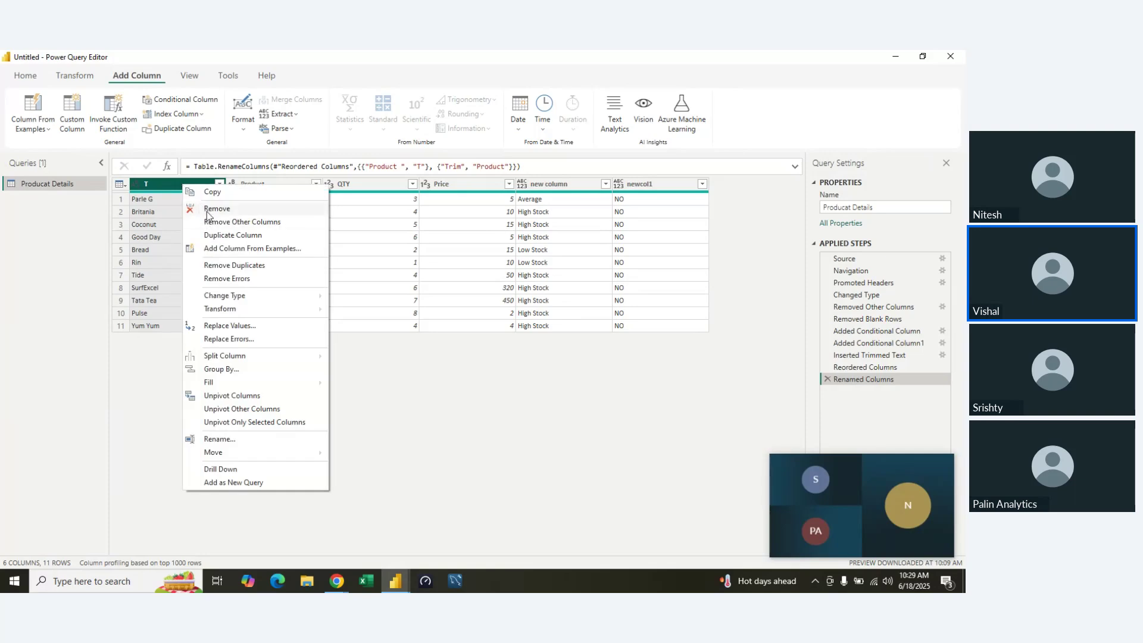
left_click(208, 209)
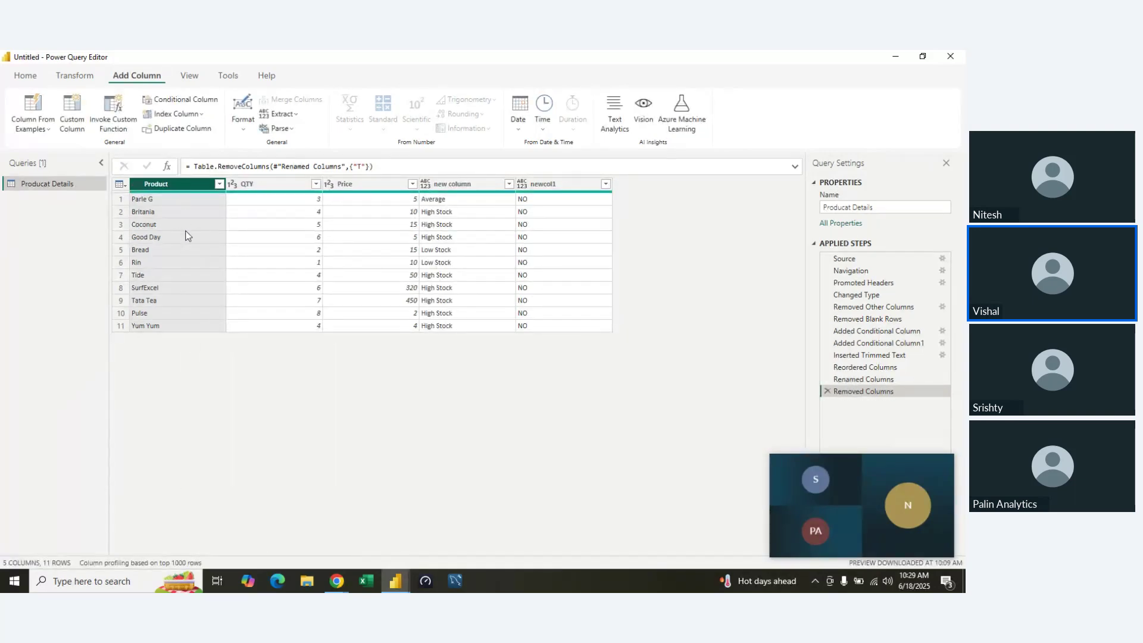
- Reopen the "newcol1" conditional column step and reapply it with Product as the condition column
left_click(842, 346)
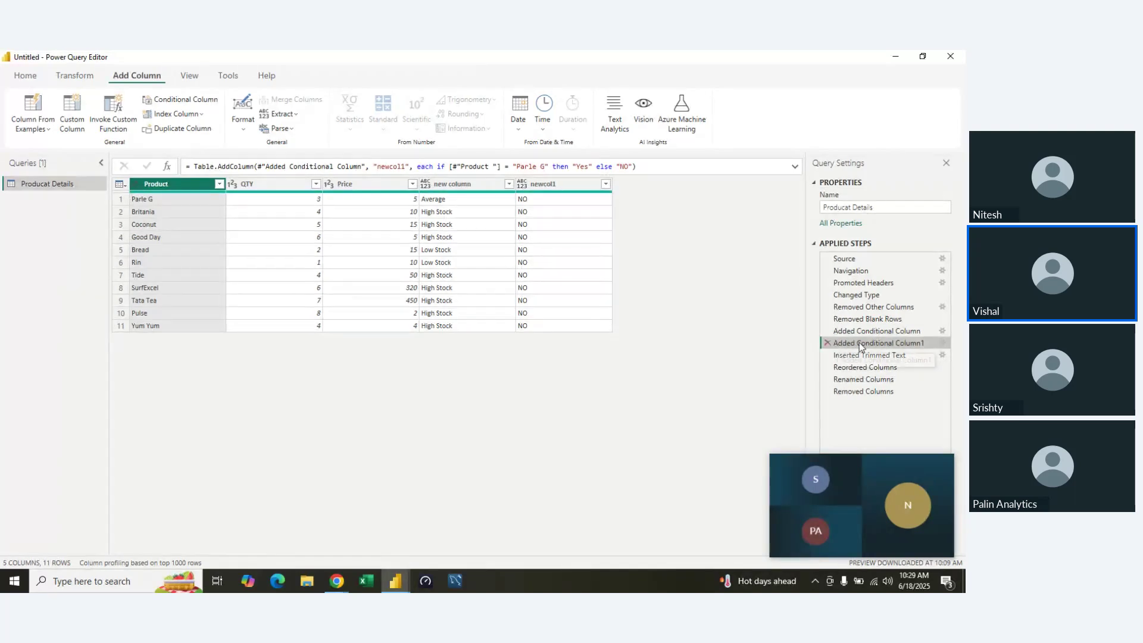
double_click(860, 346)
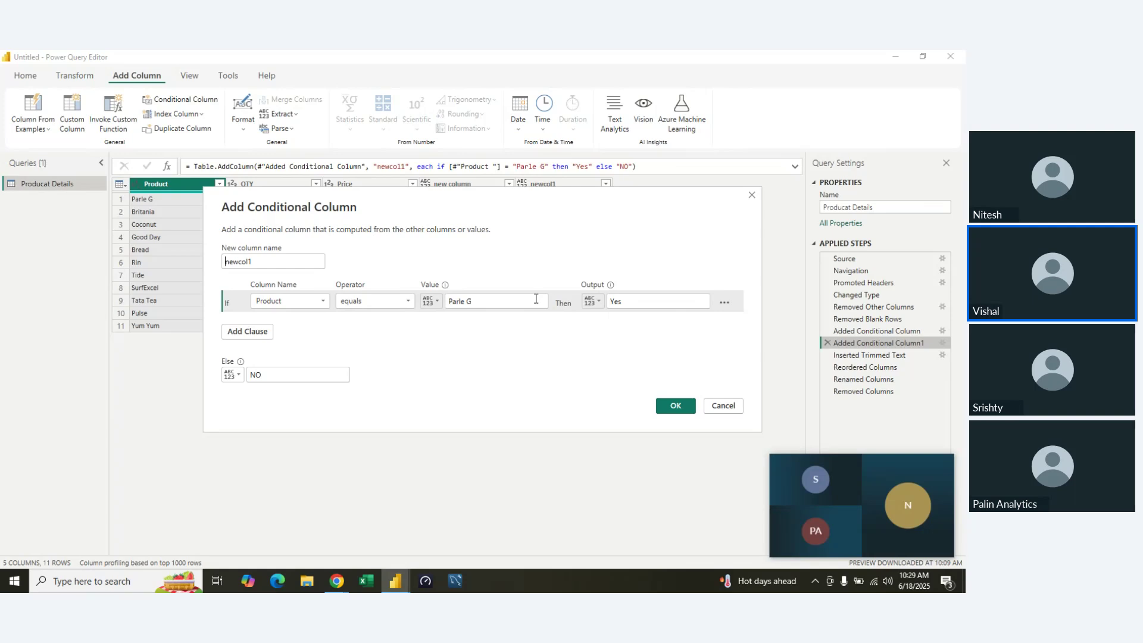
left_click(315, 302)
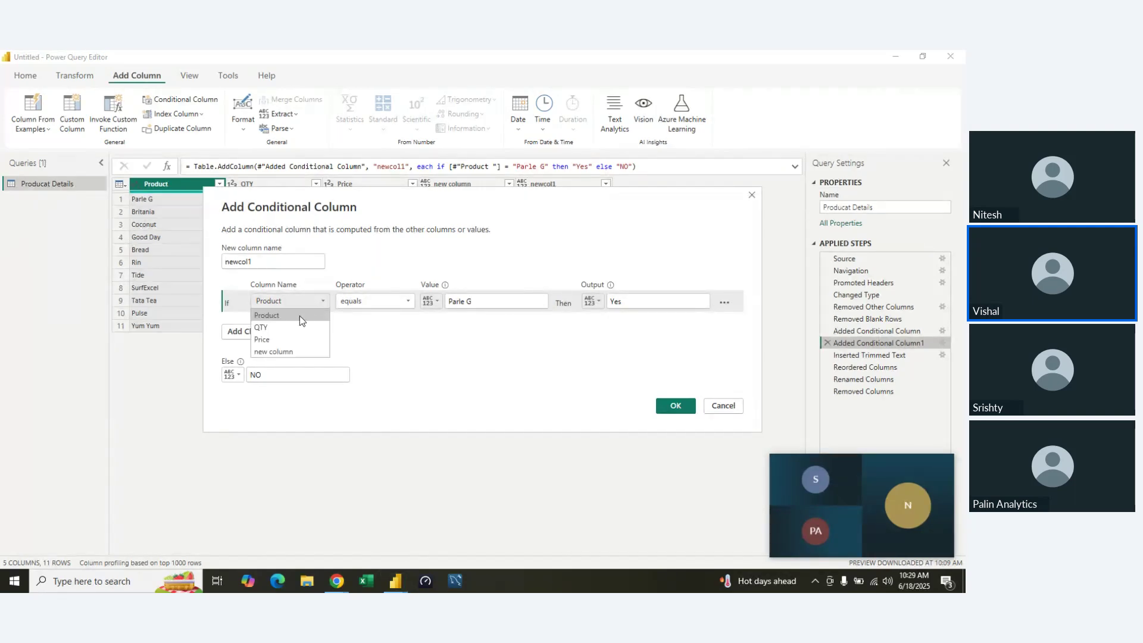
left_click(298, 315)
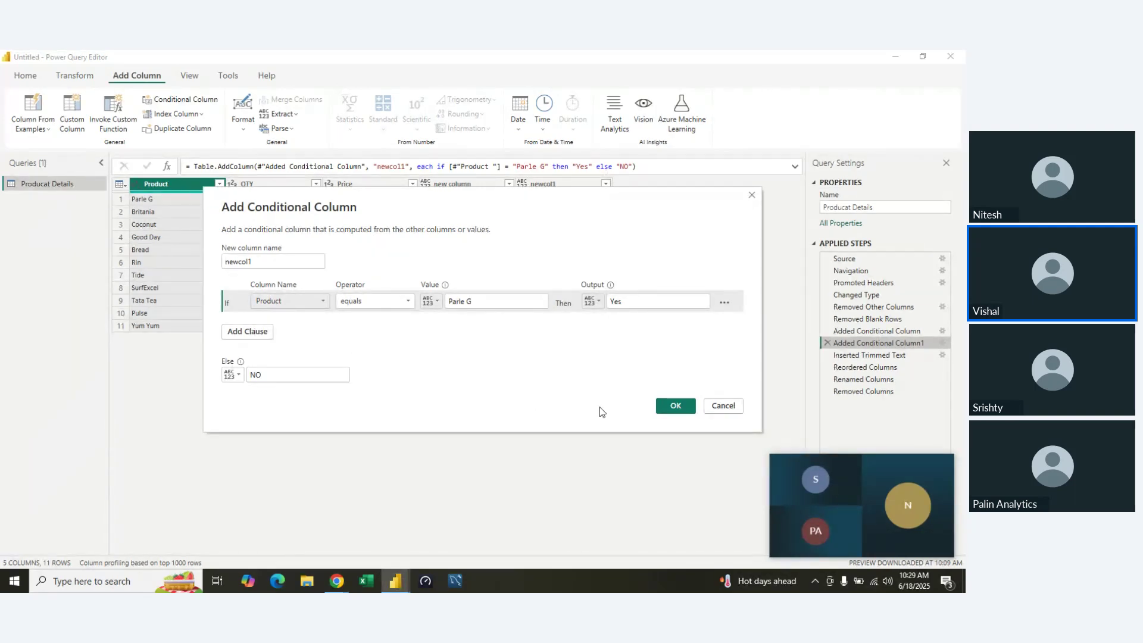
left_click(670, 411)
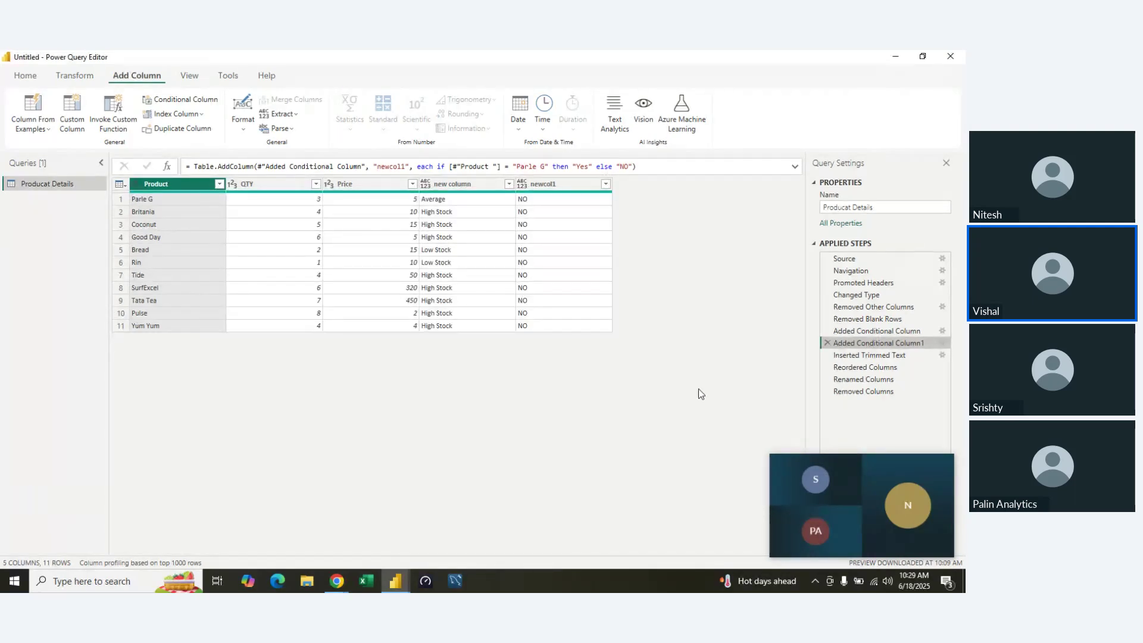
- Delete the applied step that adds the "newcol1" conditional column
left_click(827, 344)
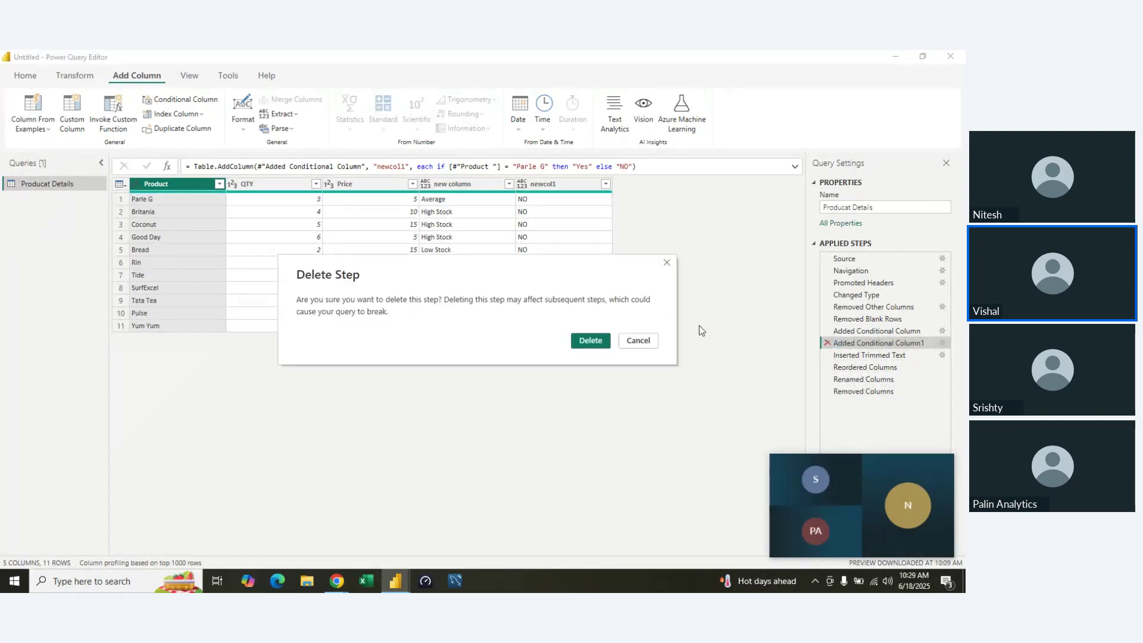
left_click(590, 340)
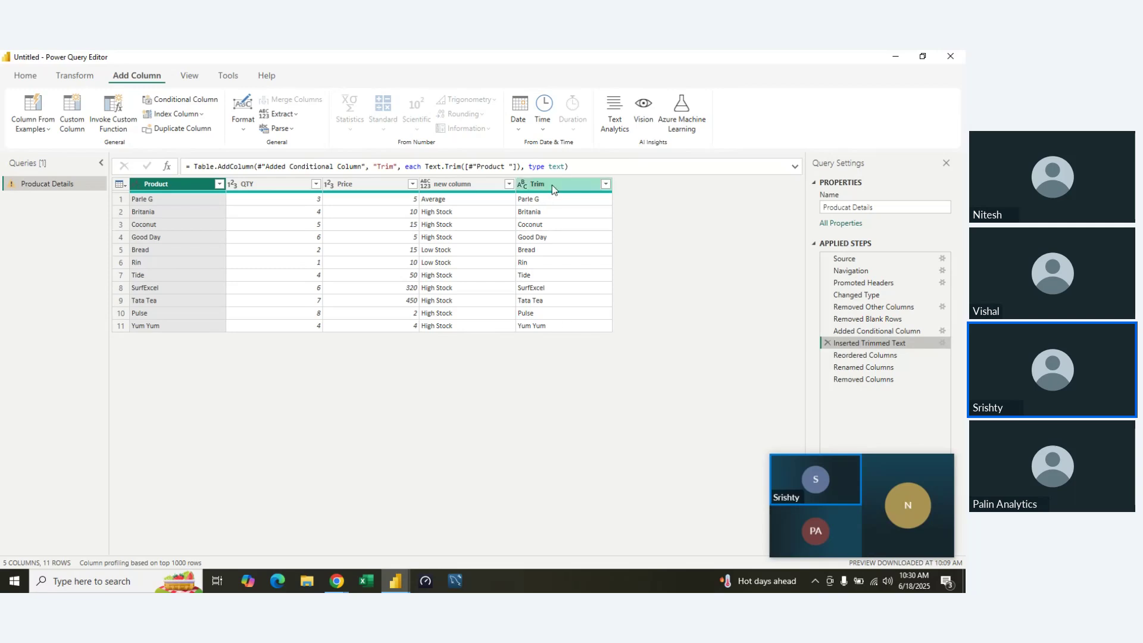
left_click(552, 185)
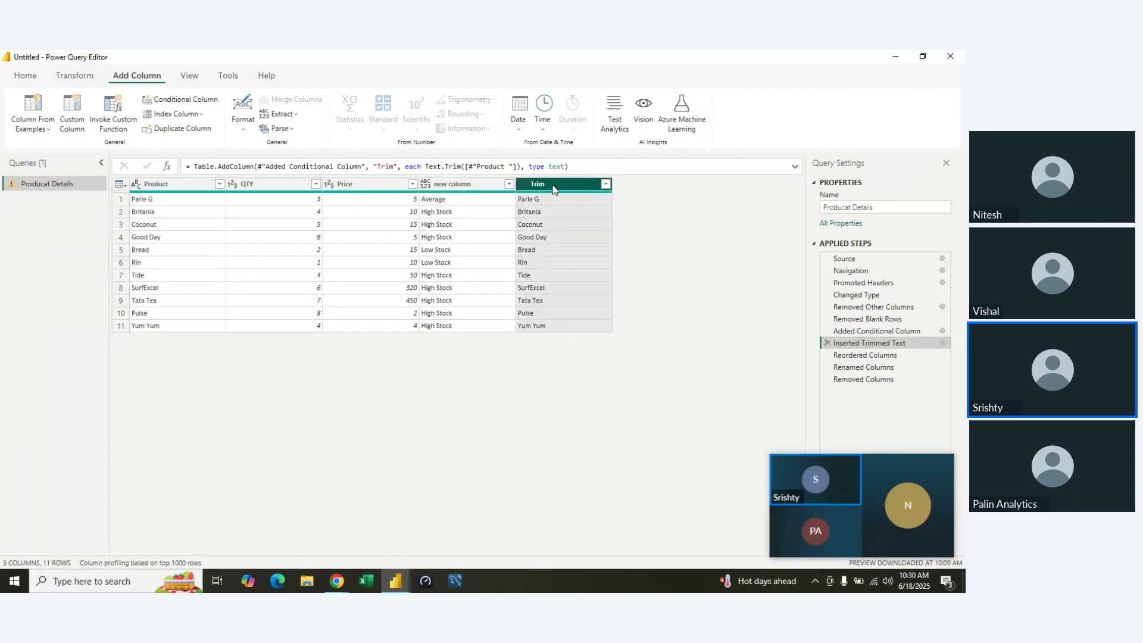
- Delete the Removed, Renamed and Reordered Columns steps, and move the Trim column directly after Product
left_click(838, 379)
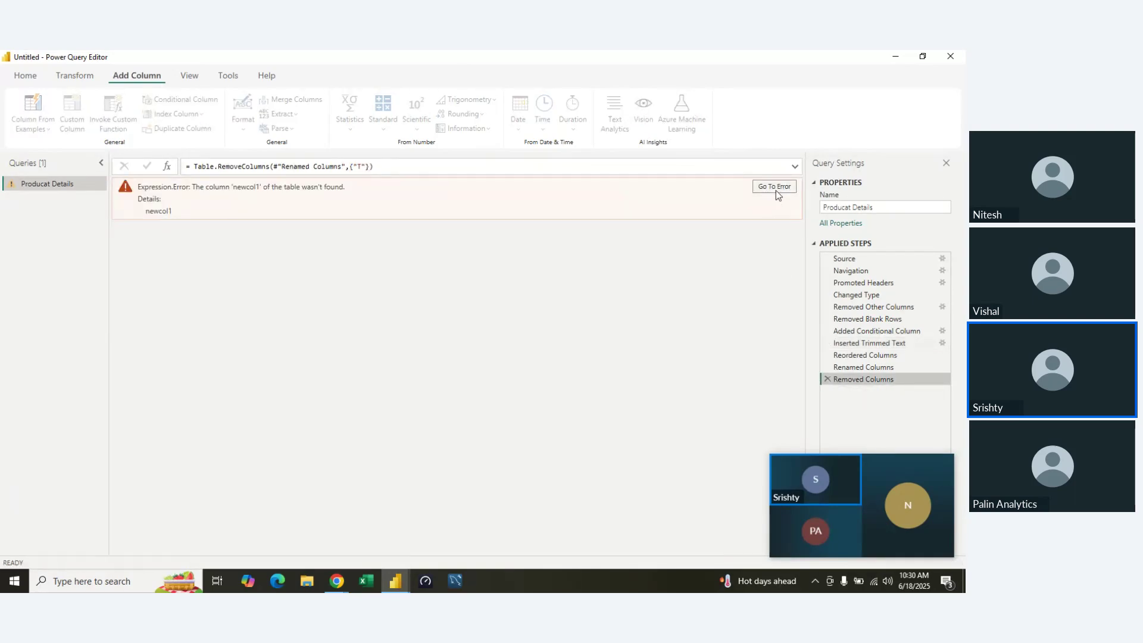
left_click(828, 378)
left_click(828, 366)
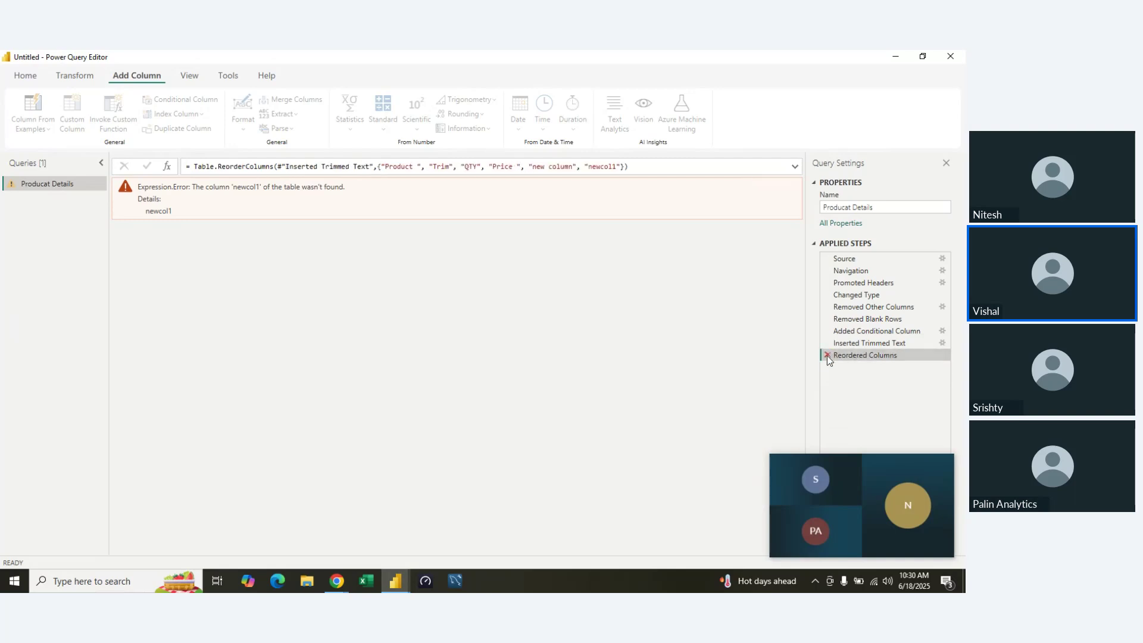
left_click(827, 355)
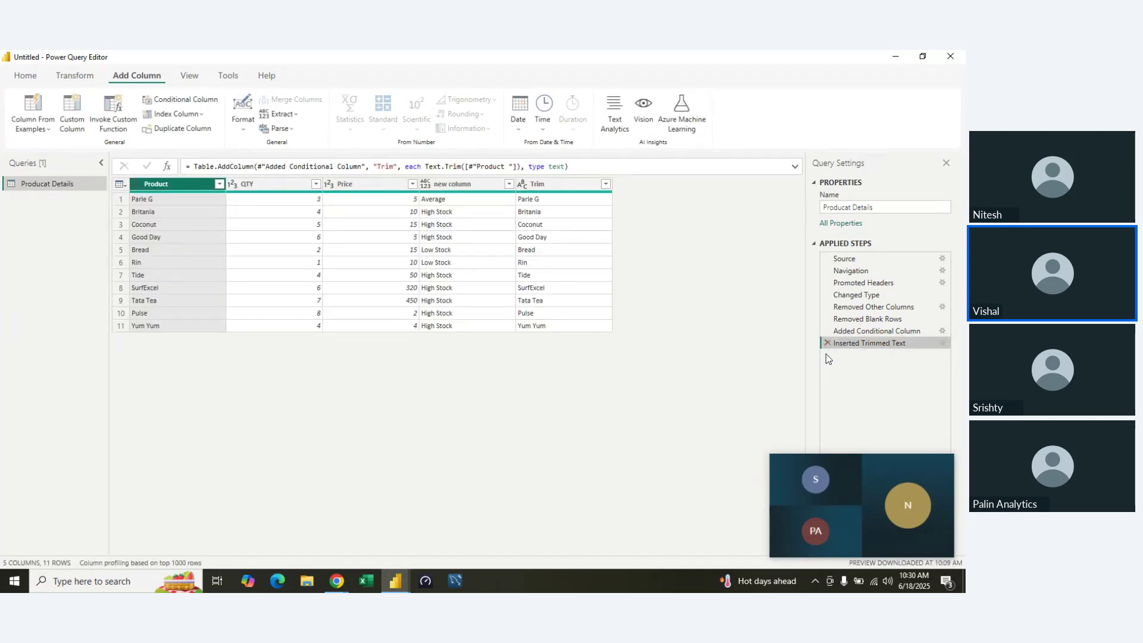
left_click_drag(563, 181, 295, 175)
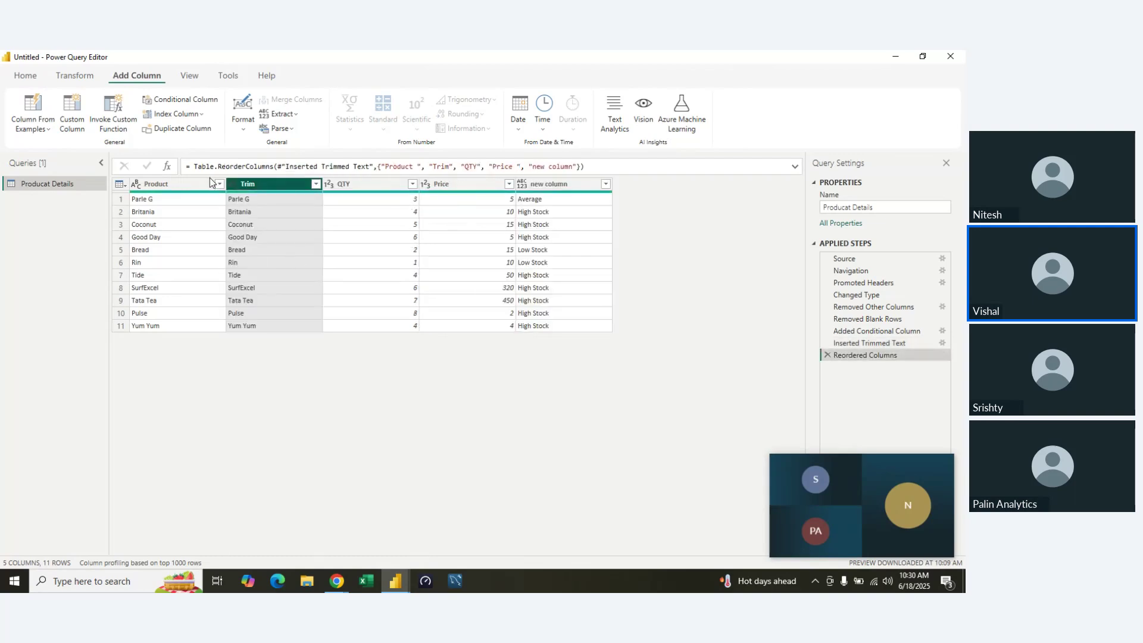
- Start a conditional column named "new" with the condition that Trim equals "Parle G"
left_click(205, 103)
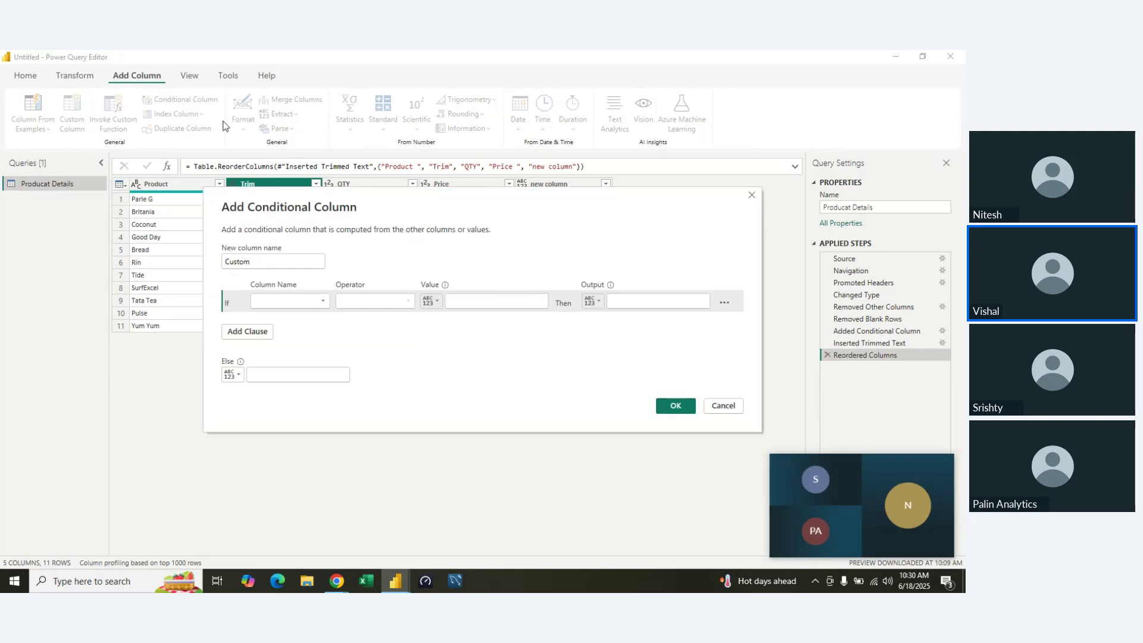
double_click(281, 269)
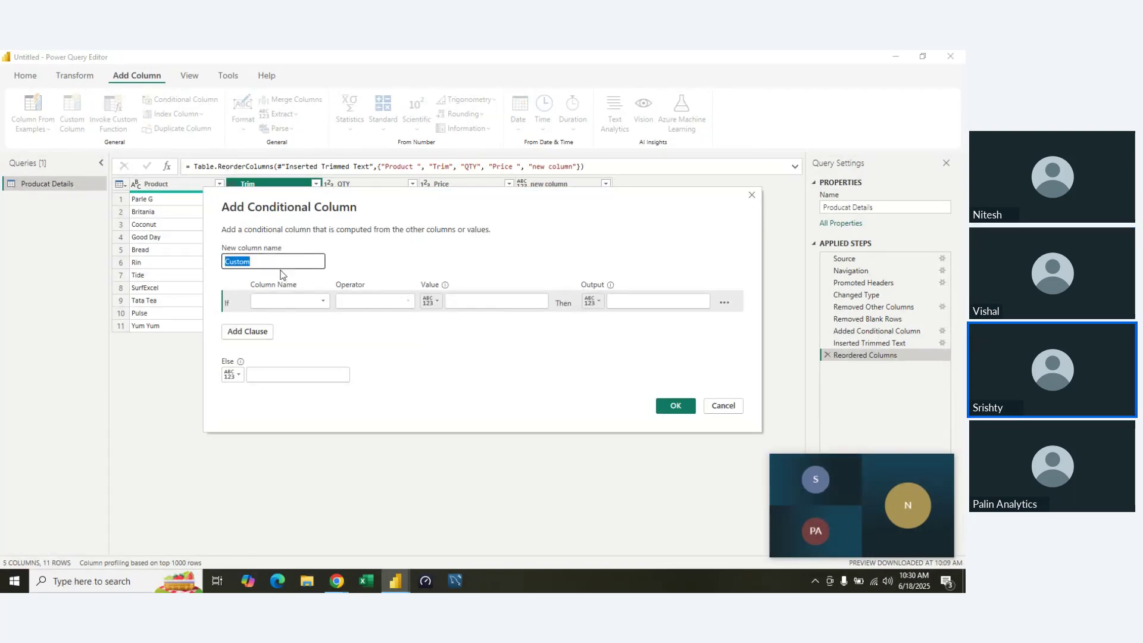
type("new")
left_click(325, 304)
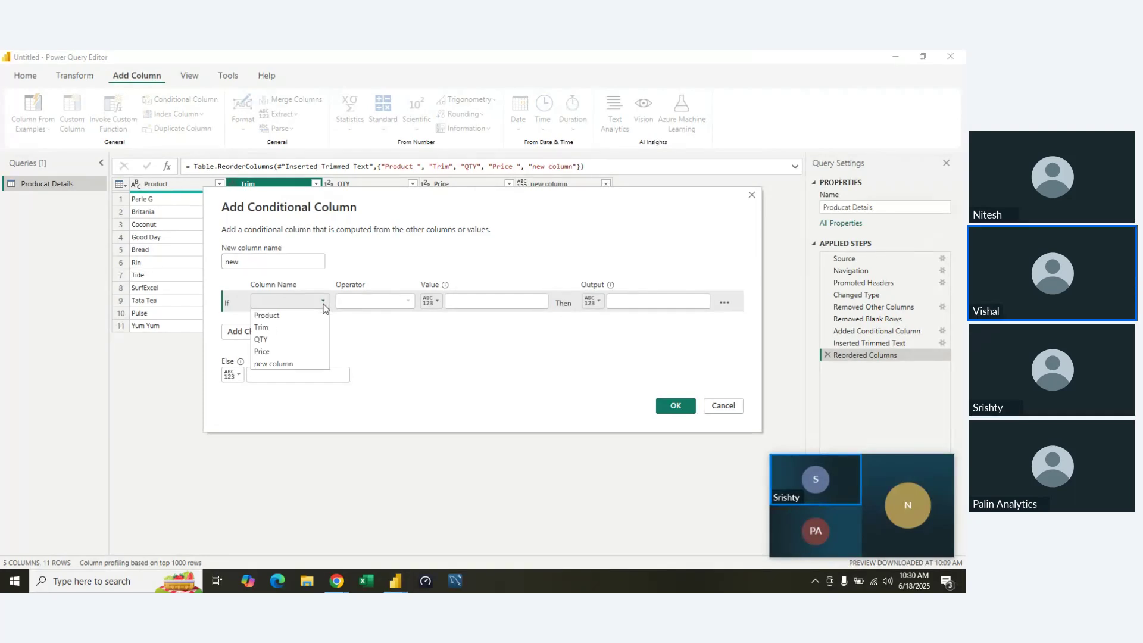
left_click(291, 320)
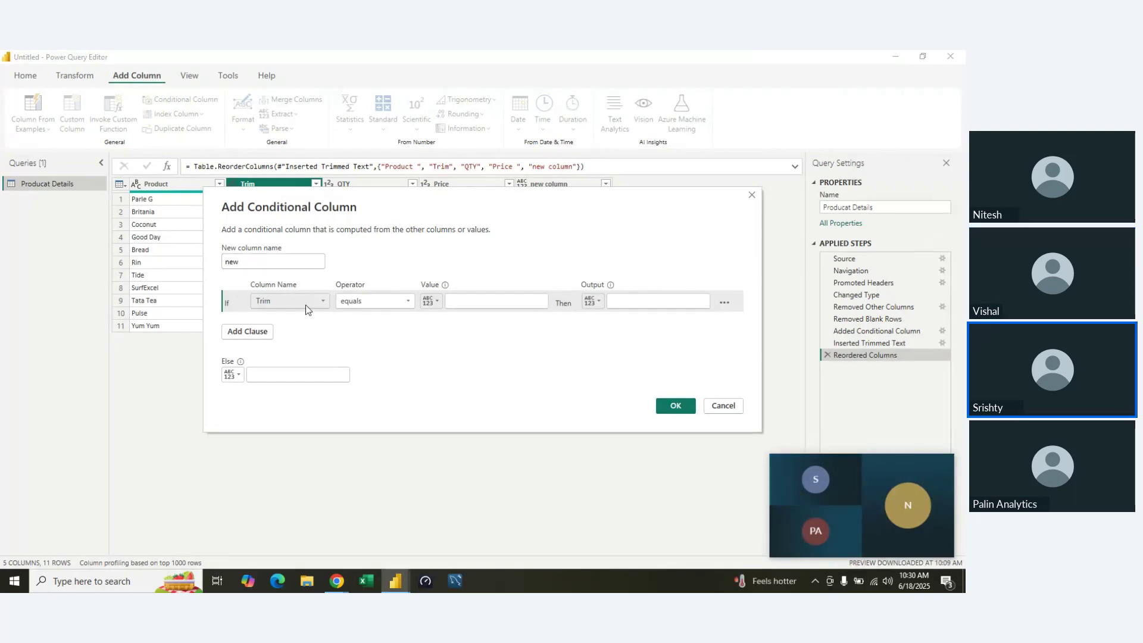
left_click(474, 306)
type("Parle G")
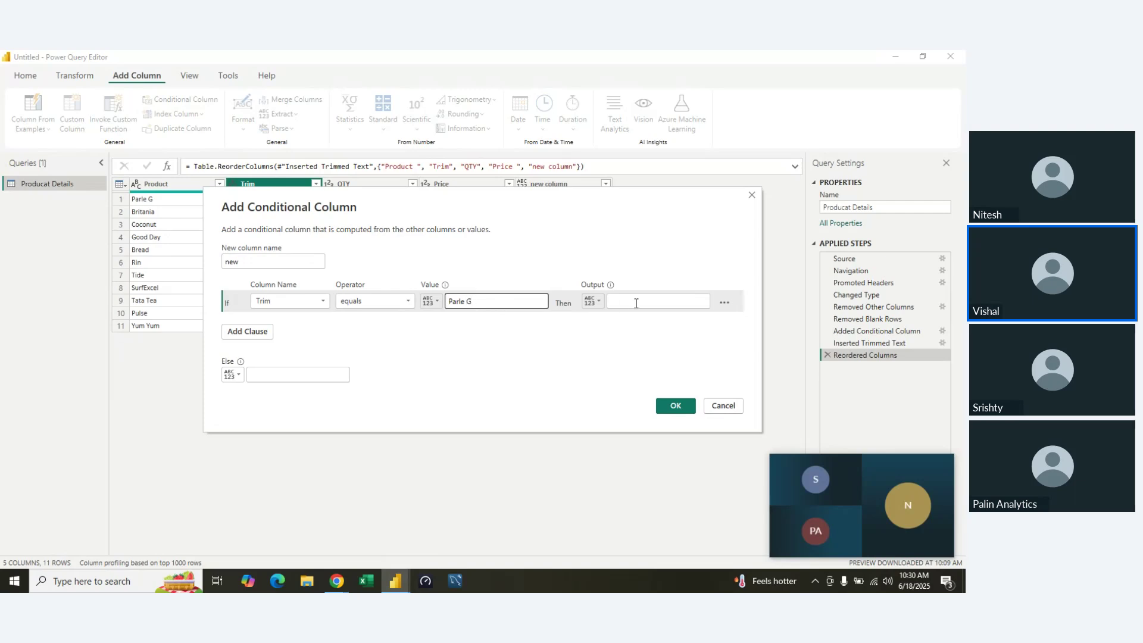
- Set the condition's output to "Yes", leave the else value empty, and create the conditional column
left_click(642, 303)
type("Yes")
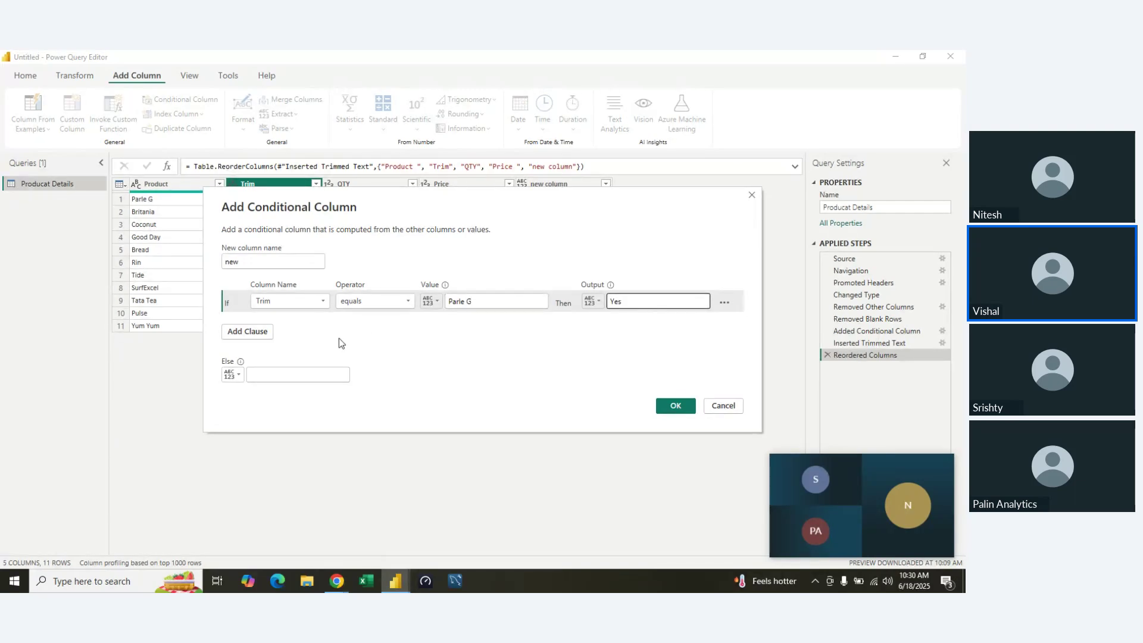
left_click(300, 378)
type("No")
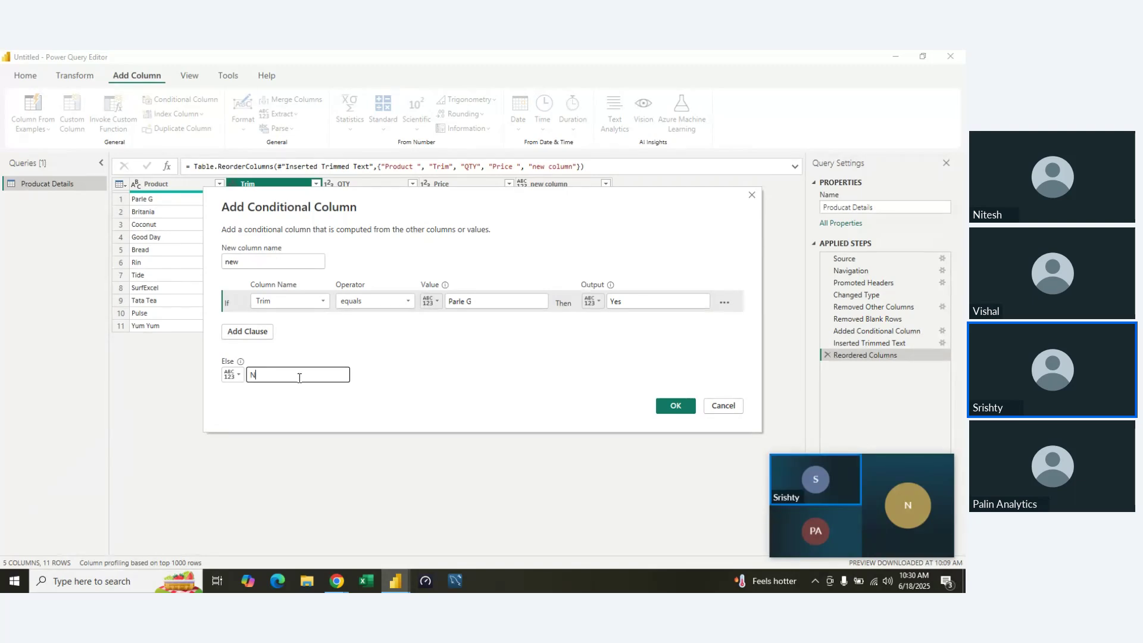
key("BackSpace")
key("BackSpace")
left_click(682, 409)
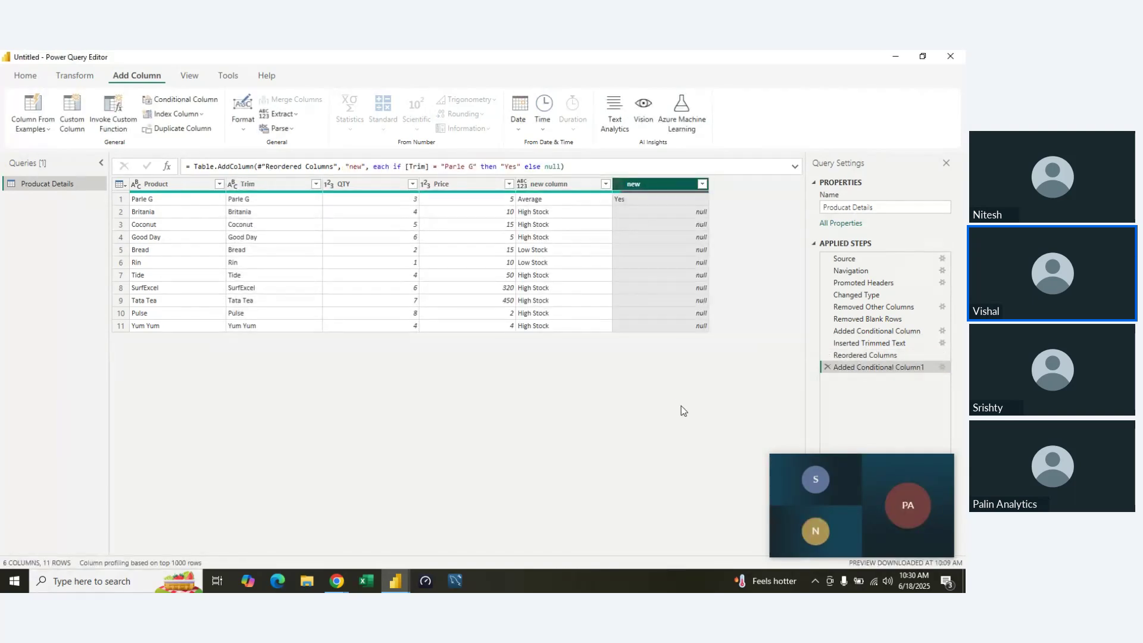
- Change the comparison value of the "new" conditional column to "Parle g" to test case sensitivity
double_click(841, 370)
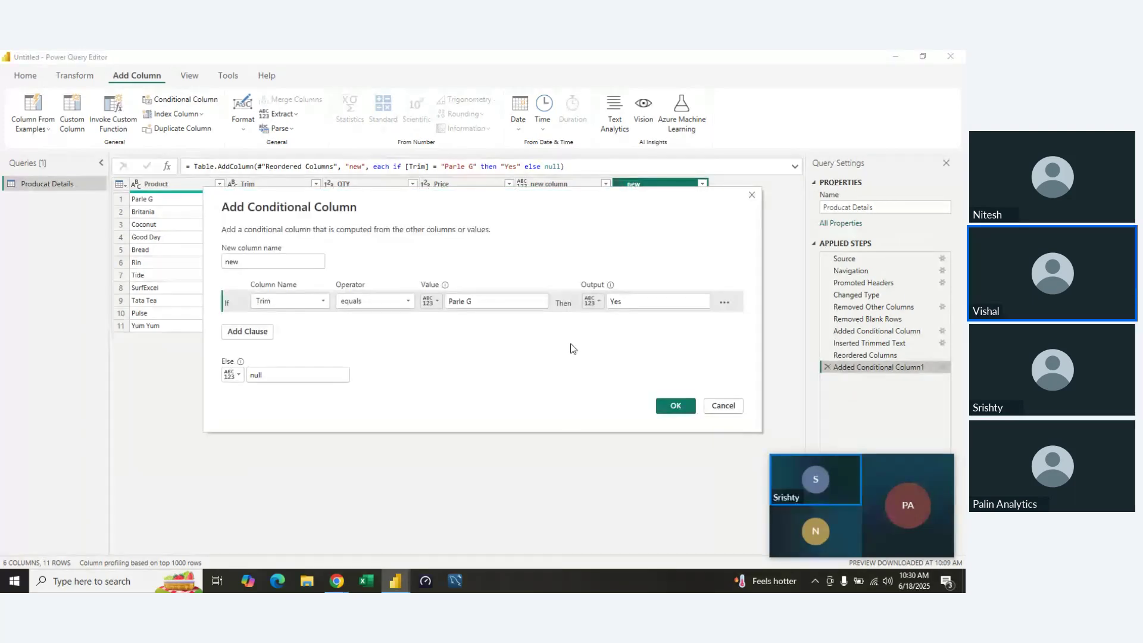
left_click(485, 305)
key("BackSpace")
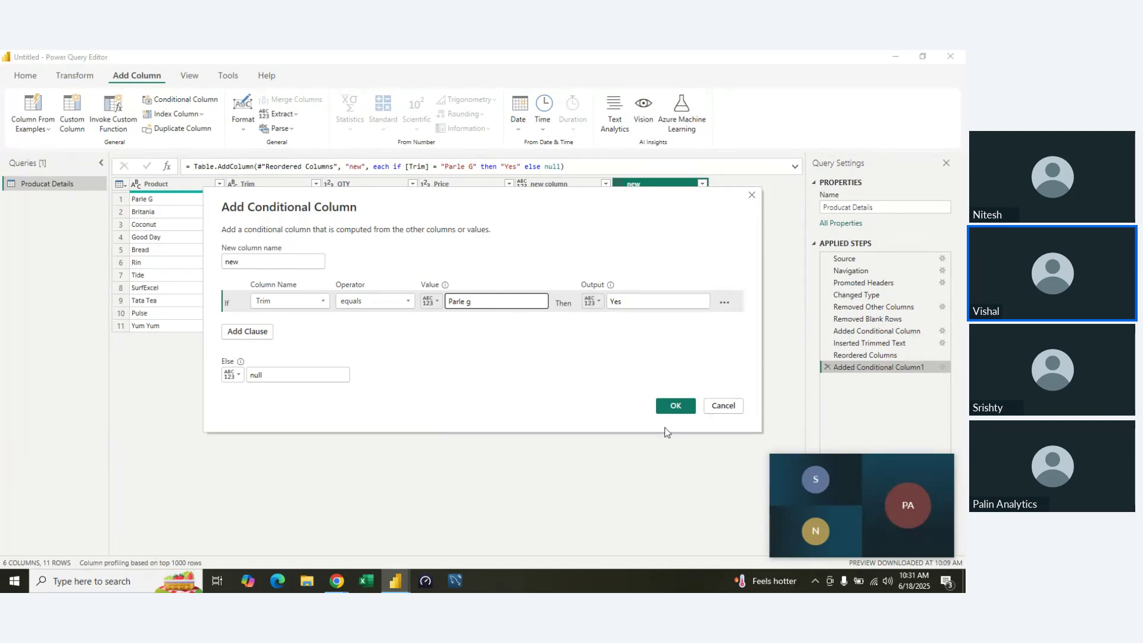
left_click(673, 405)
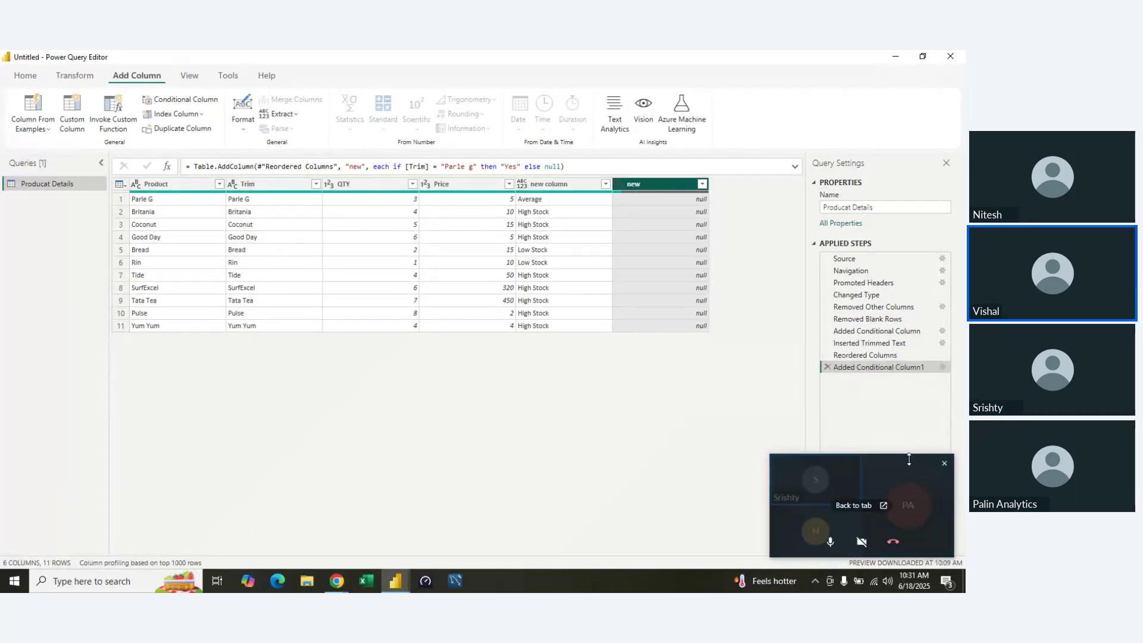
- Set the comparison value of the "new" conditional column back to "Parle G"
double_click(888, 368)
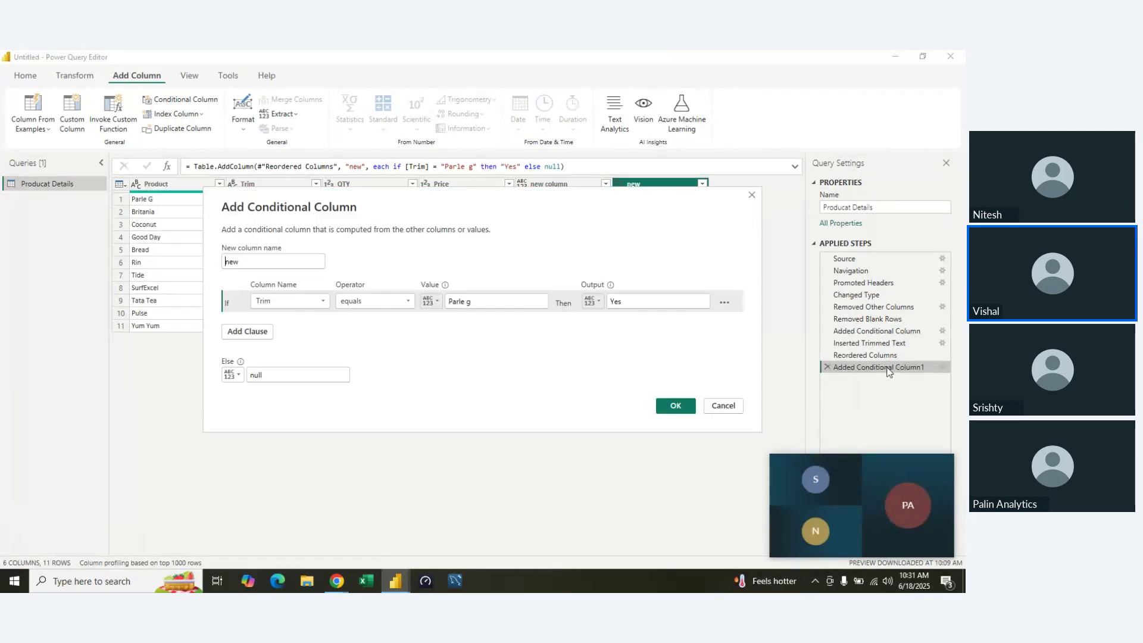
left_click(492, 301)
key("BackSpace")
type("G")
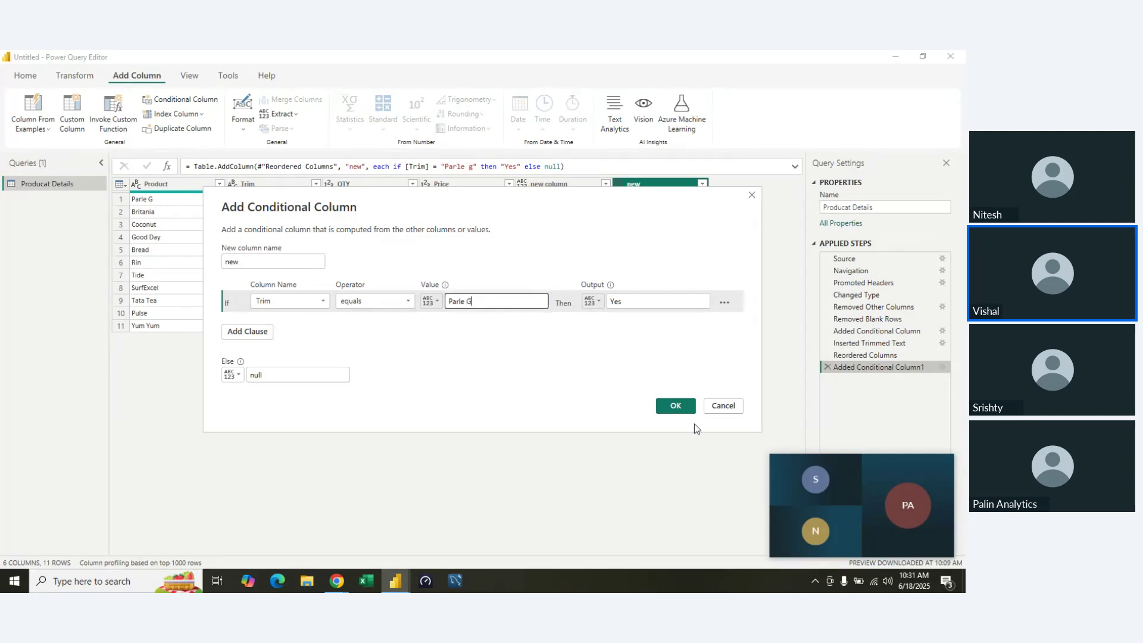
left_click(676, 406)
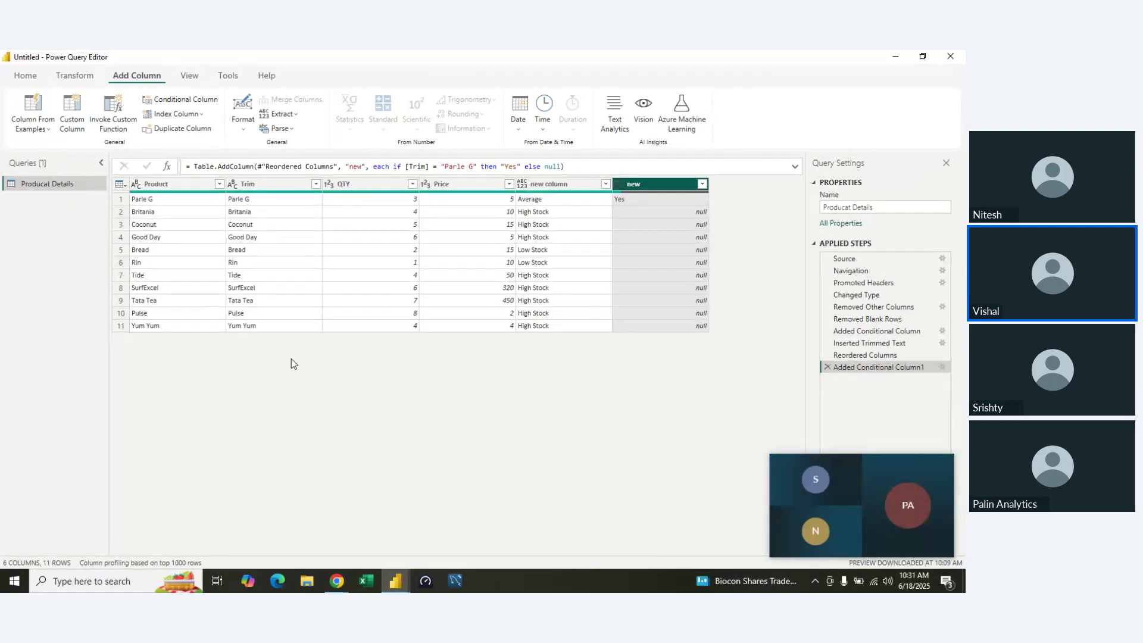
- Remove the original Product column and rename the Trim column to "Product"
right_click(181, 192)
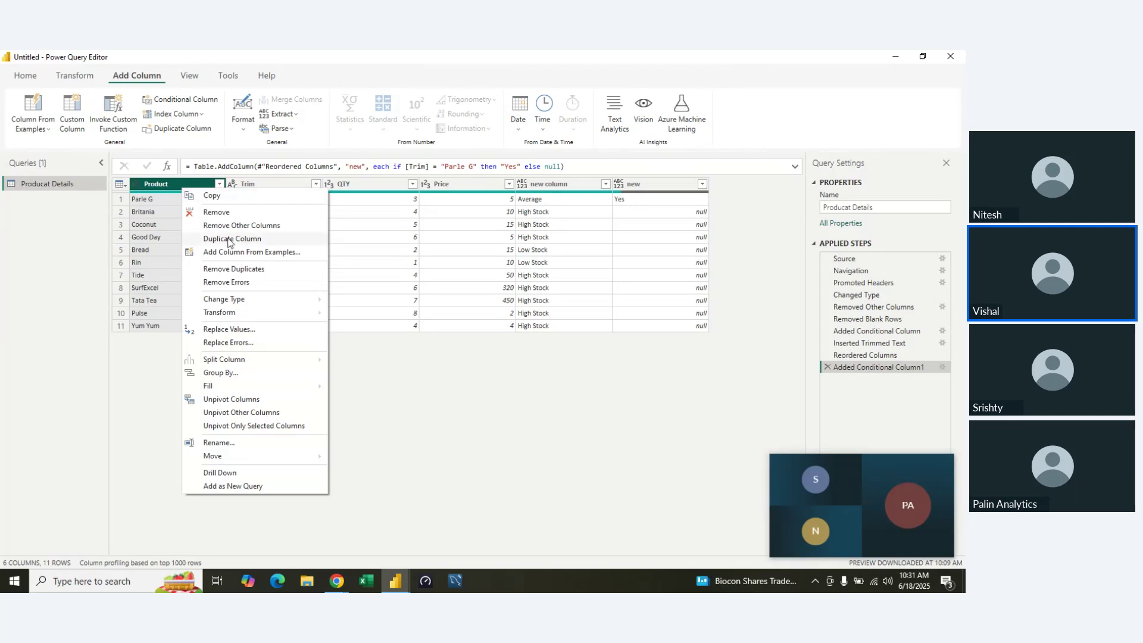
left_click(213, 210)
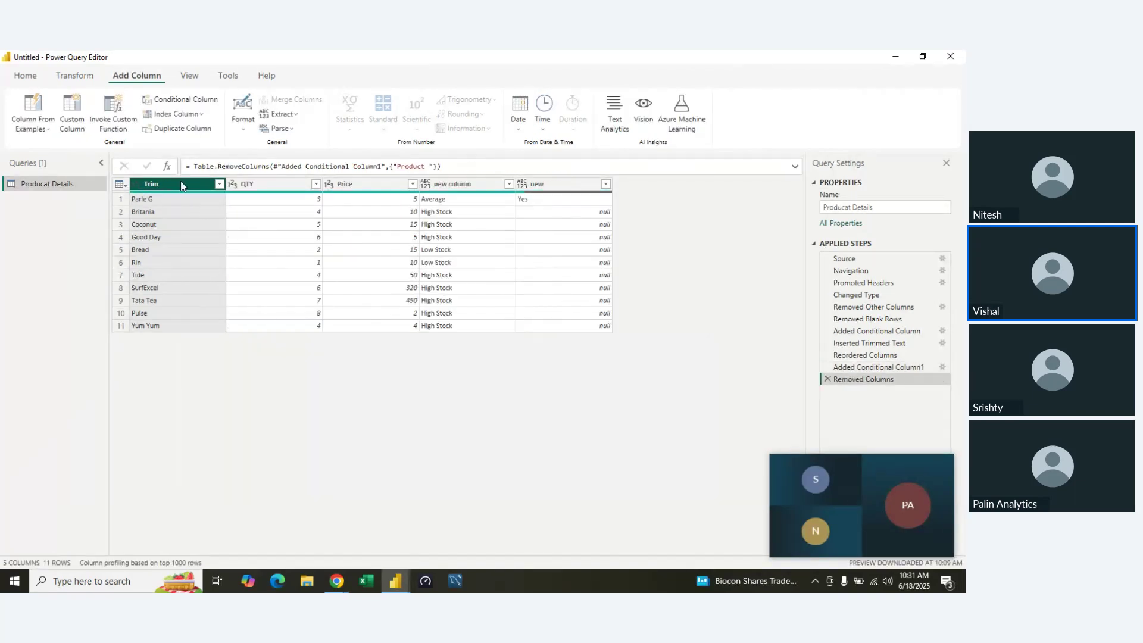
double_click(182, 185)
type("Pr")
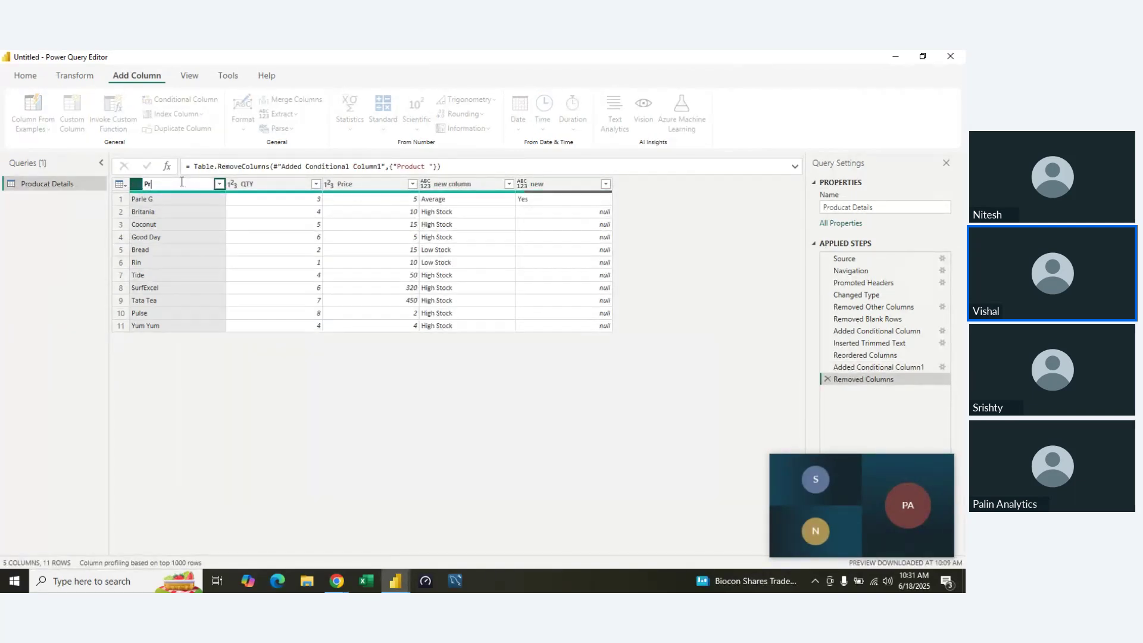
type("oduct")
key("Return")
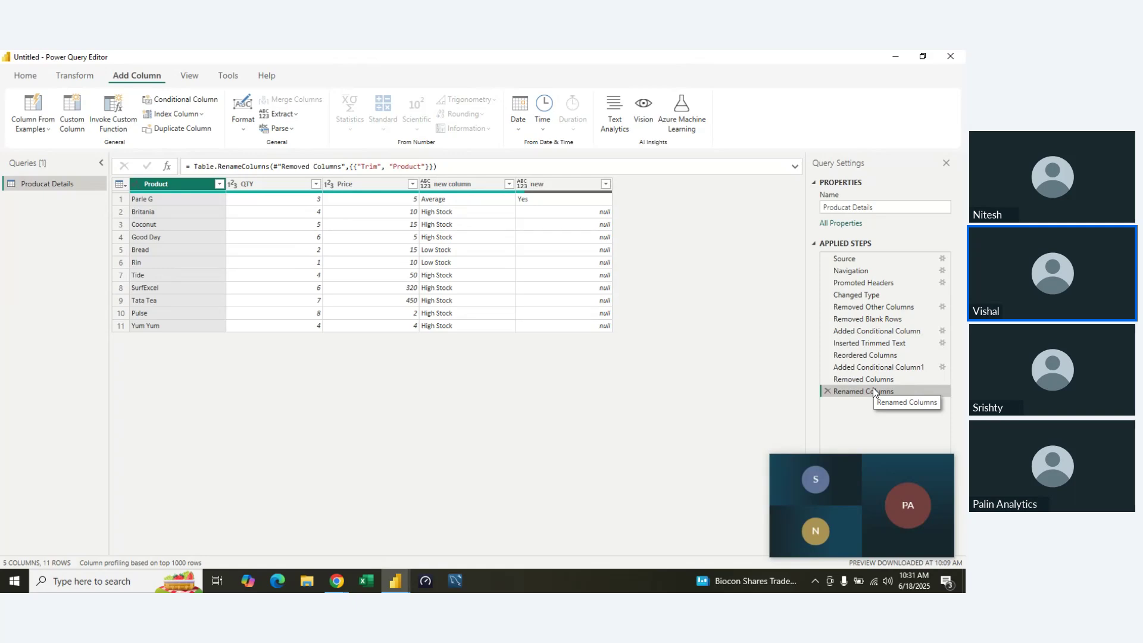
left_click(873, 370)
double_click(873, 371)
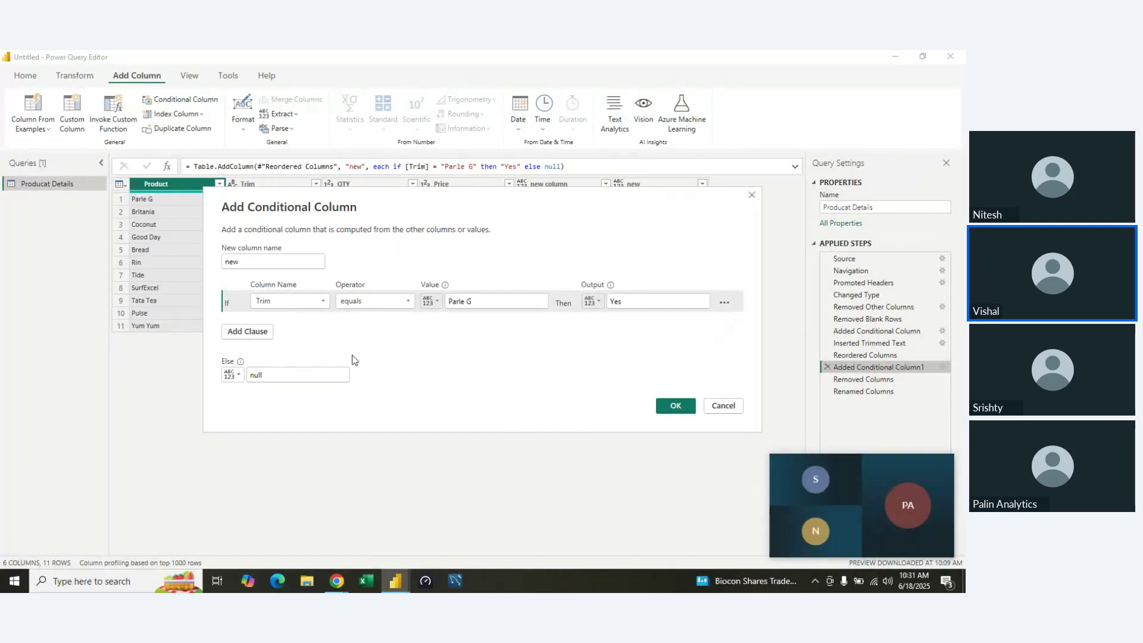
left_click(712, 408)
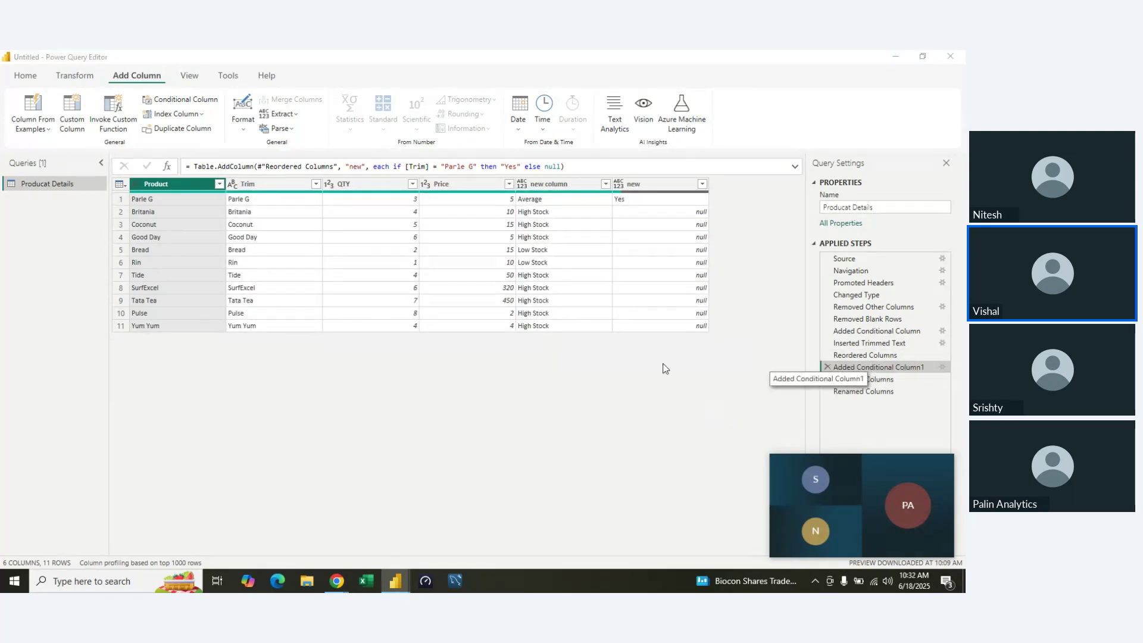
left_click(321, 302)
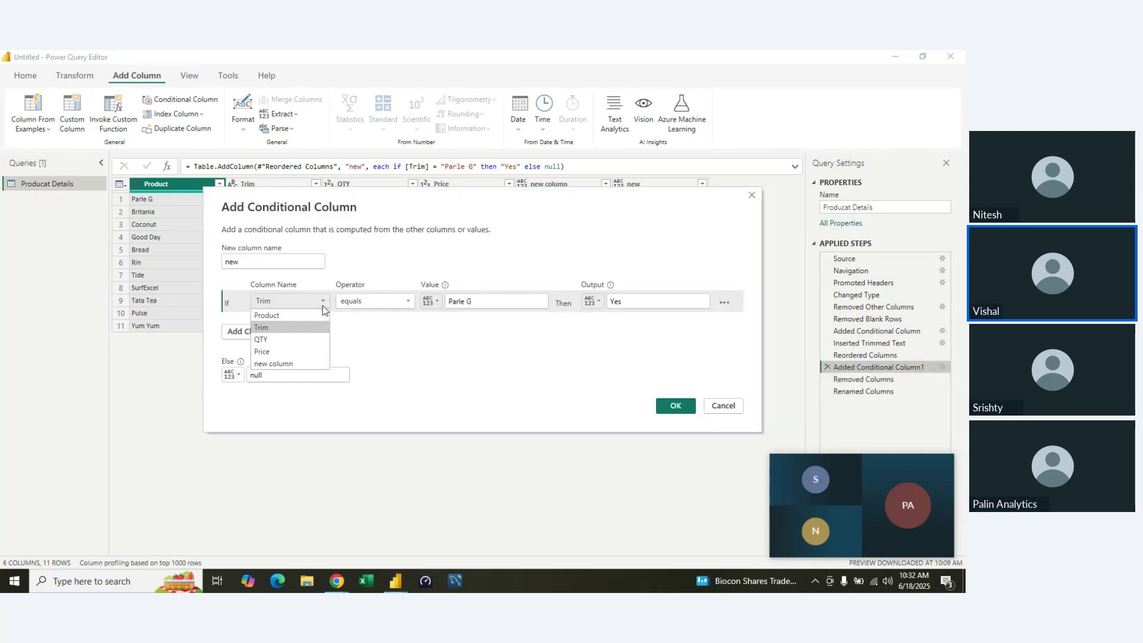
left_click(300, 316)
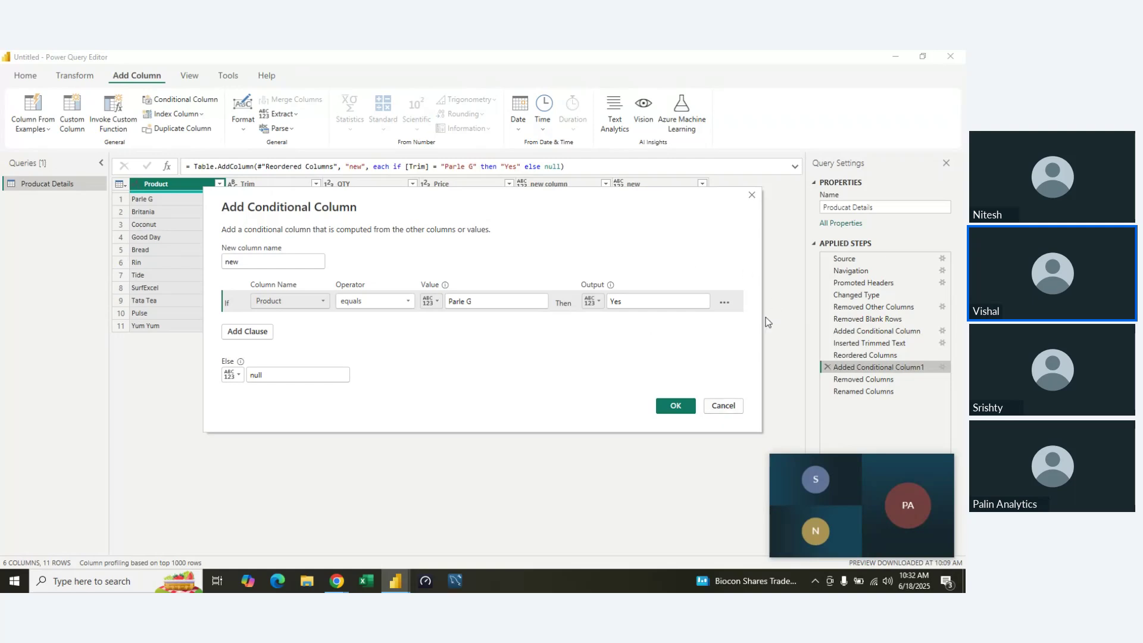
left_click(323, 303)
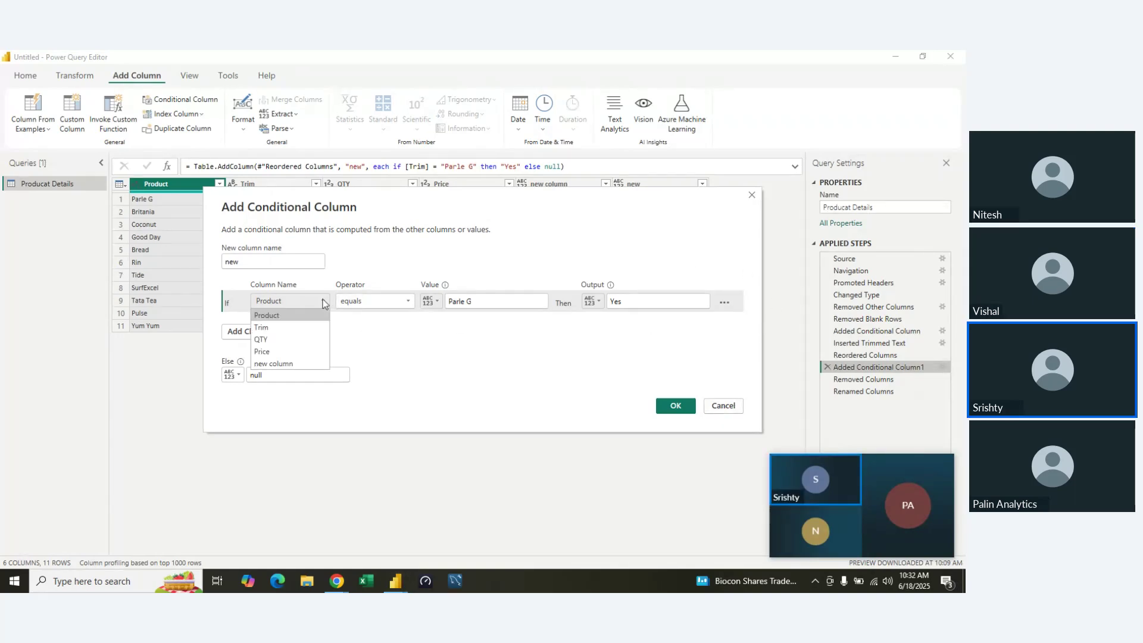
left_click(445, 362)
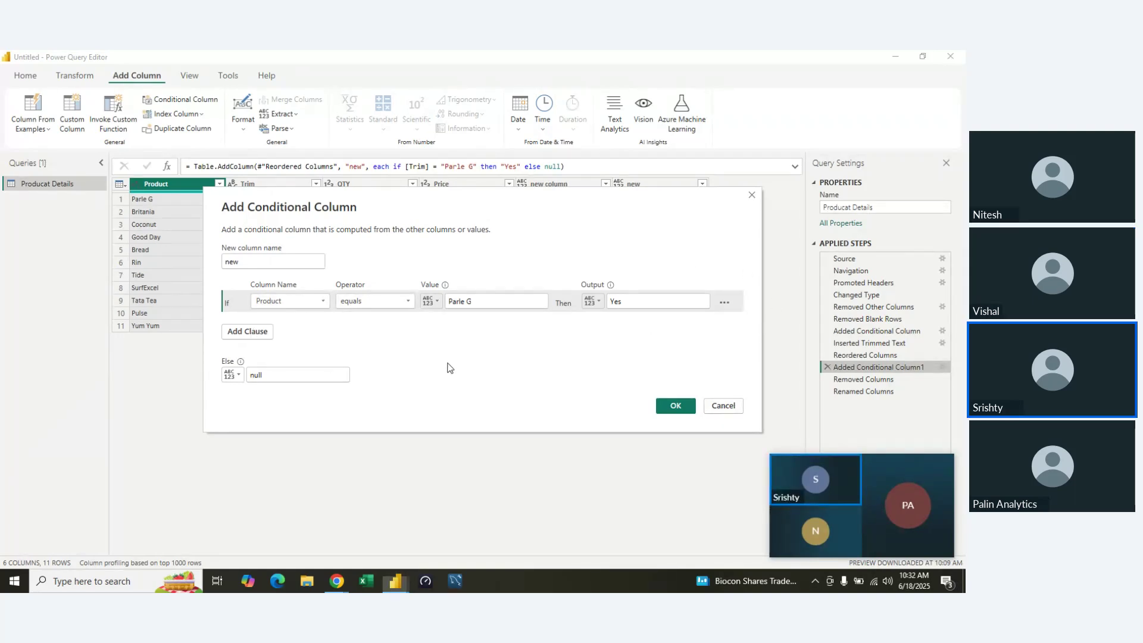
left_click(726, 407)
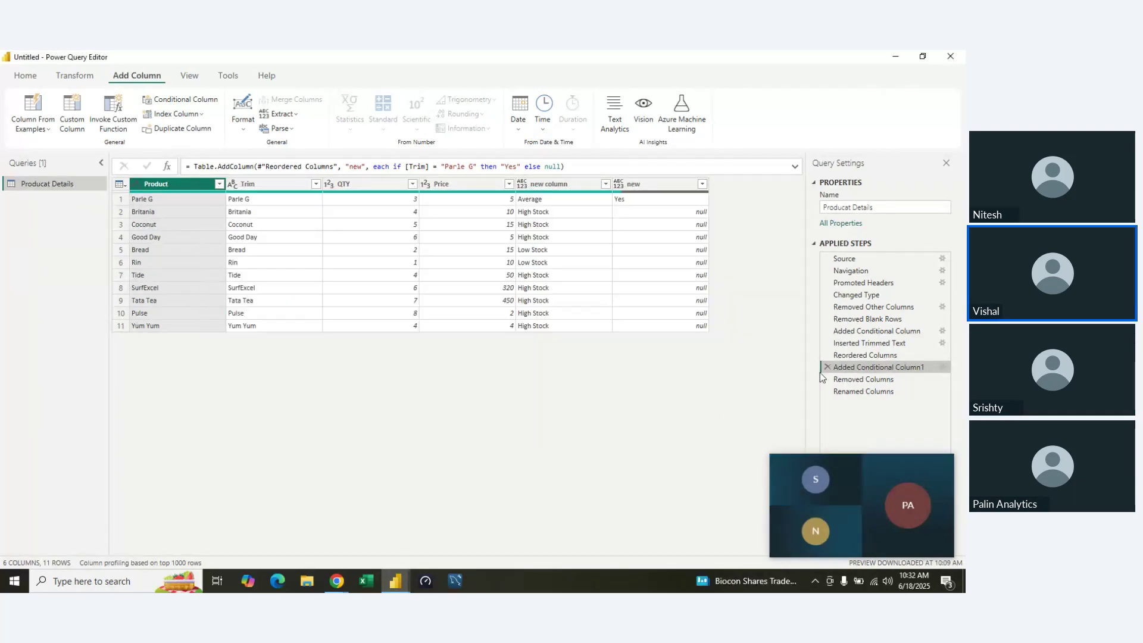
left_click(858, 393)
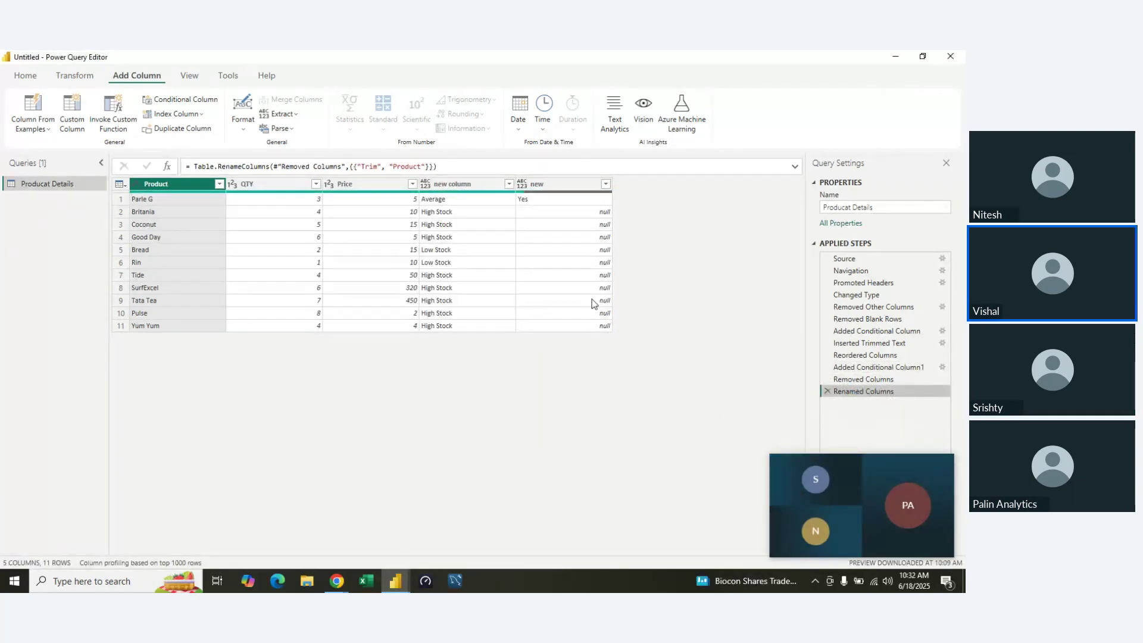
- Move the Added Conditional Column1 step to the end of the applied steps and base its condition on the Product column
left_click_drag(863, 385, 871, 374)
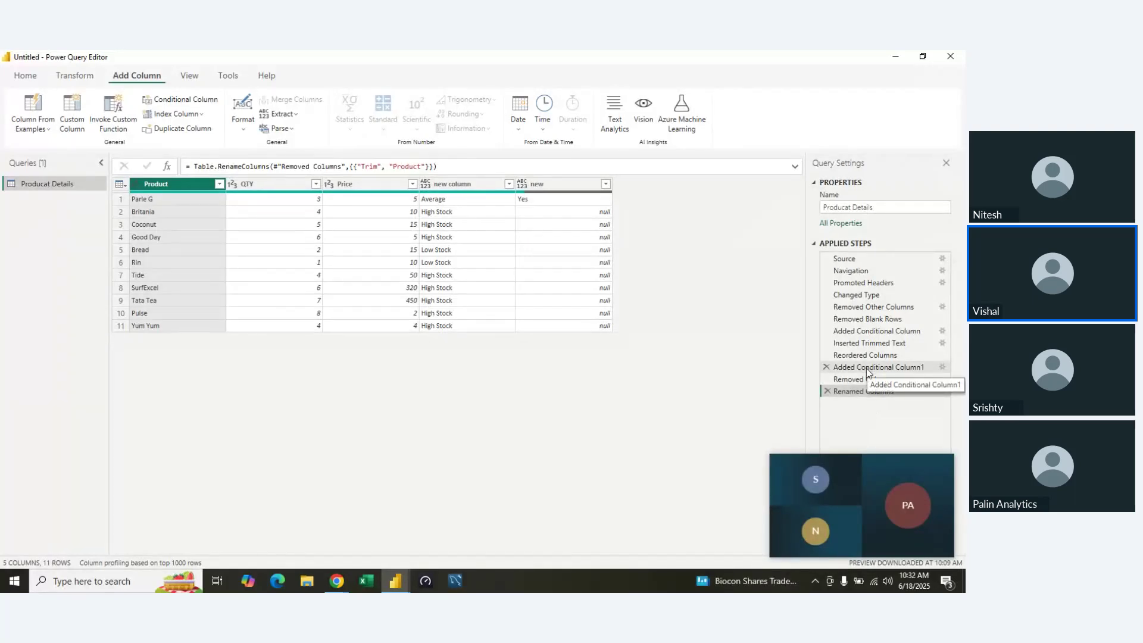
left_click_drag(867, 369, 866, 395)
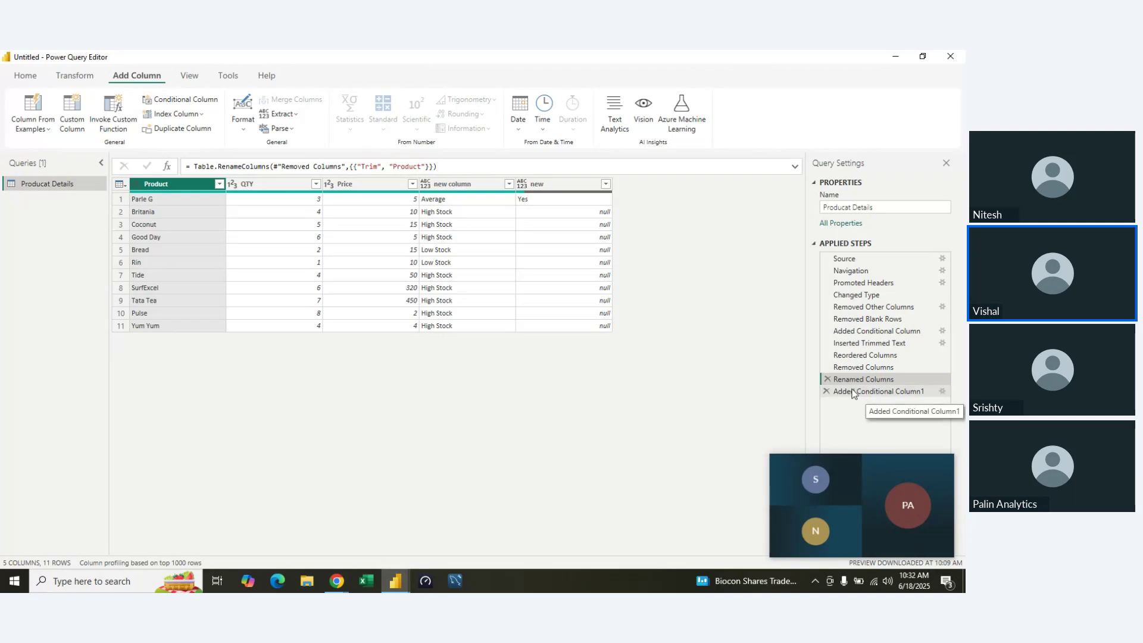
double_click(852, 393)
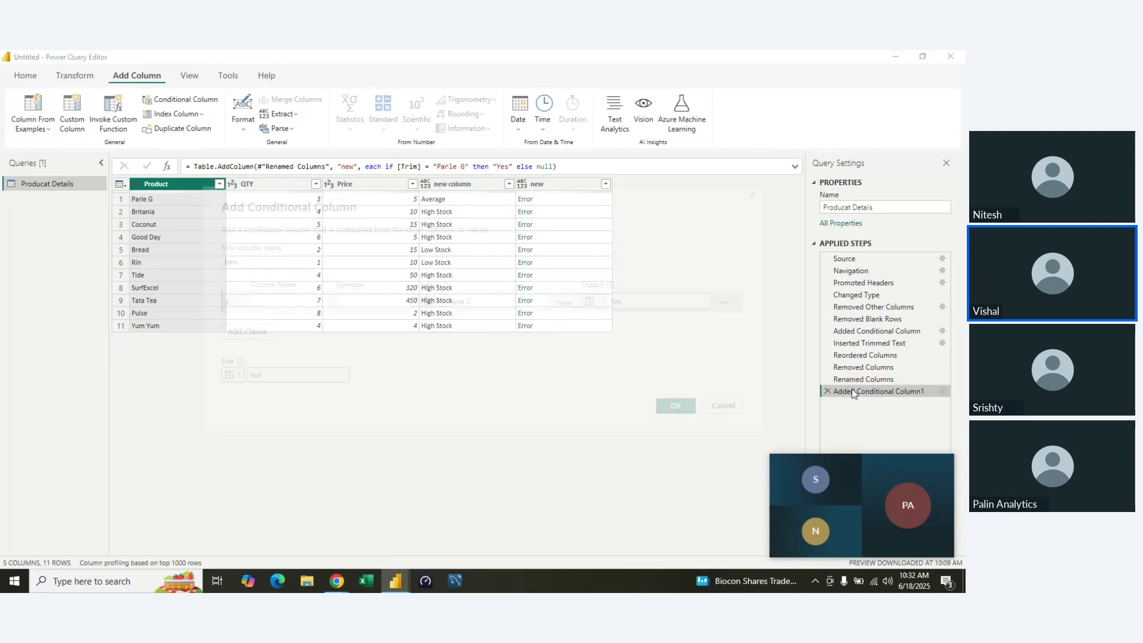
left_click(322, 301)
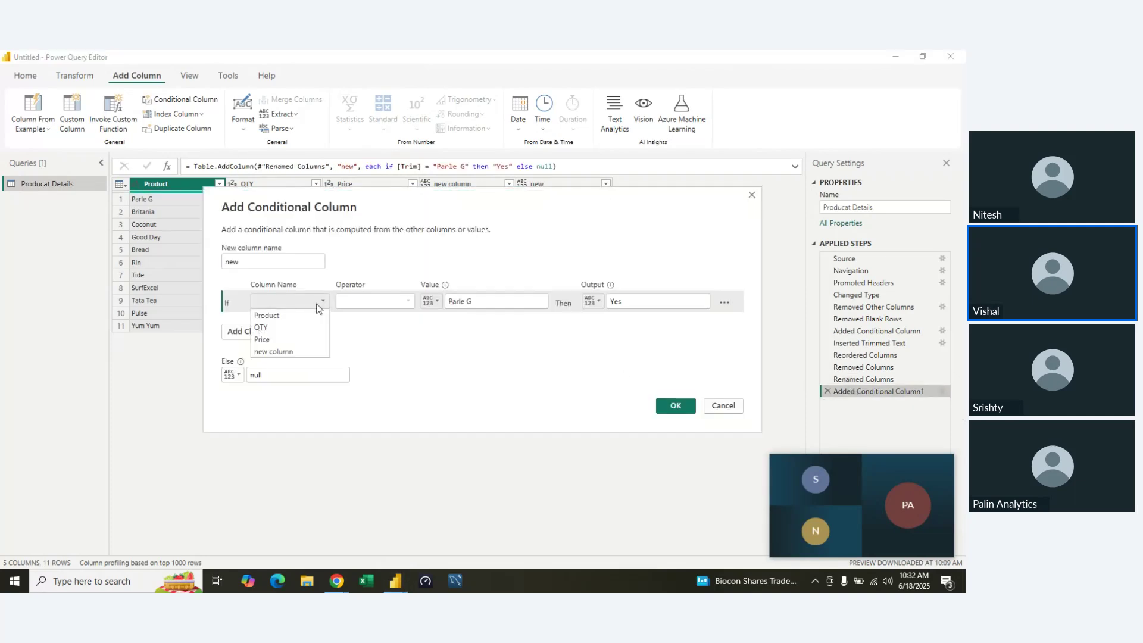
left_click(295, 316)
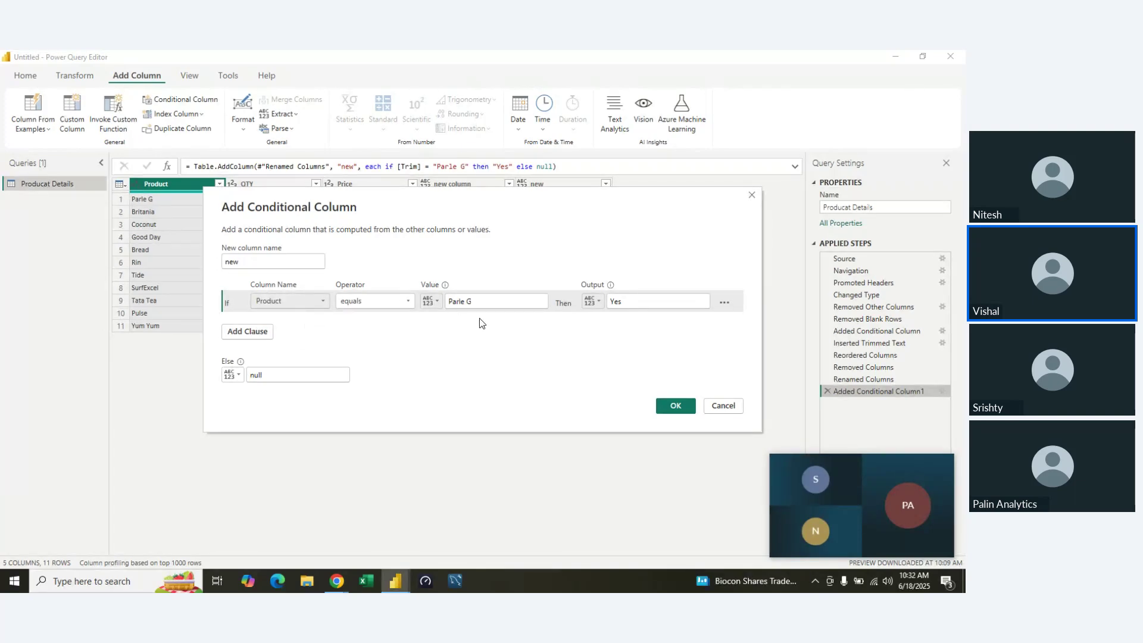
left_click(683, 410)
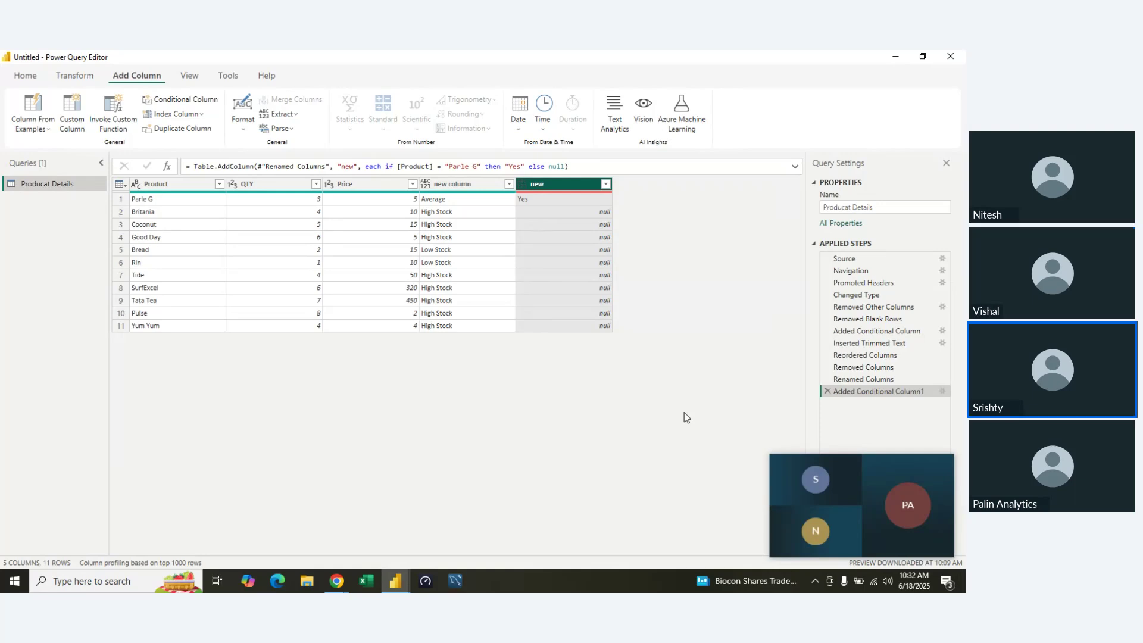
- Refresh the preview of the product table query
left_click(36, 79)
left_click(270, 110)
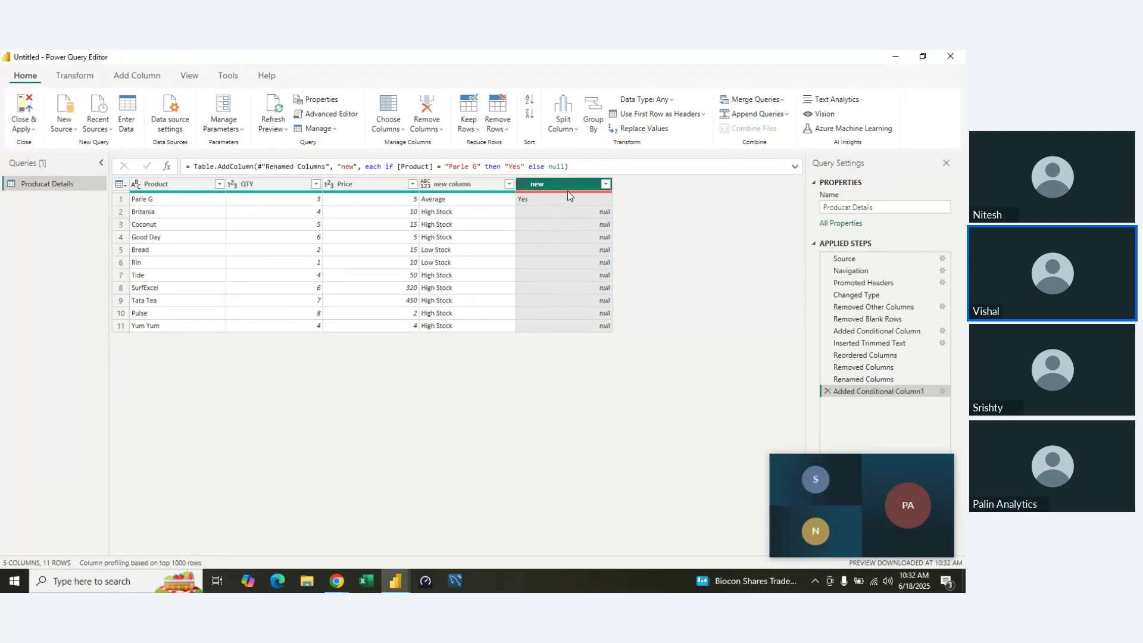
left_click(285, 128)
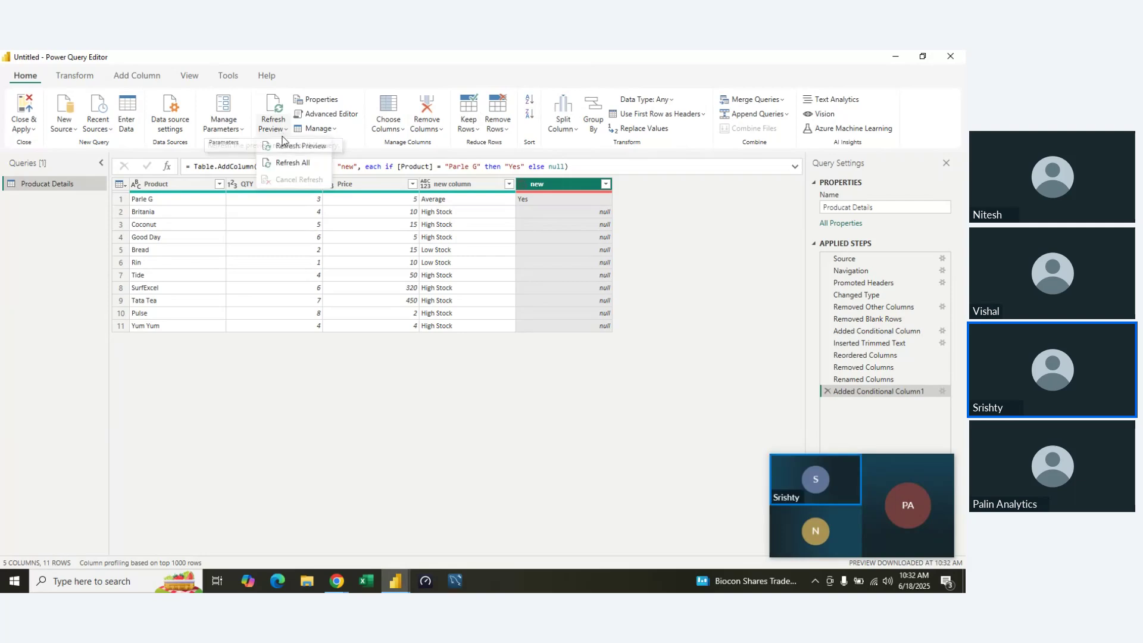
left_click(287, 146)
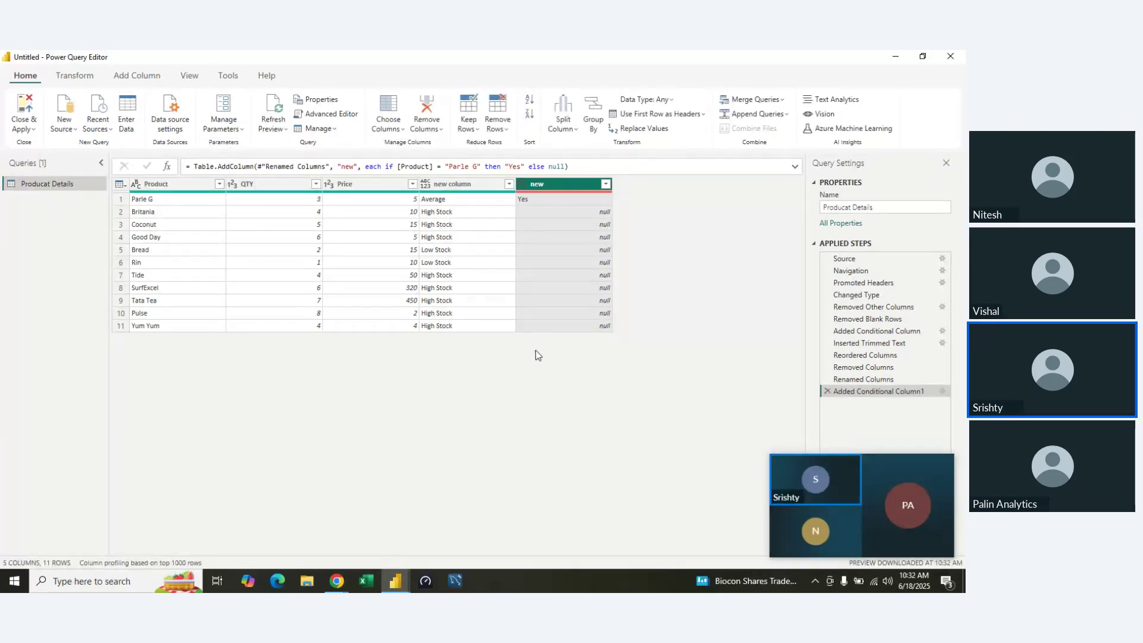
- Review the condition settings of the Added Conditional Column1 step without changing them
left_click(943, 391)
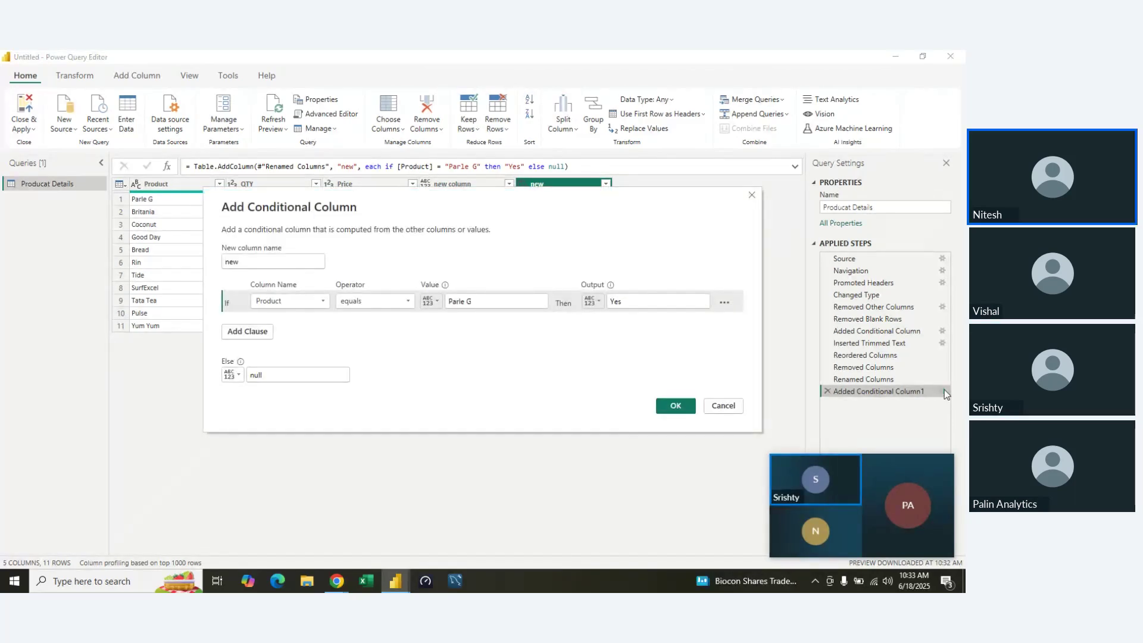
left_click(732, 408)
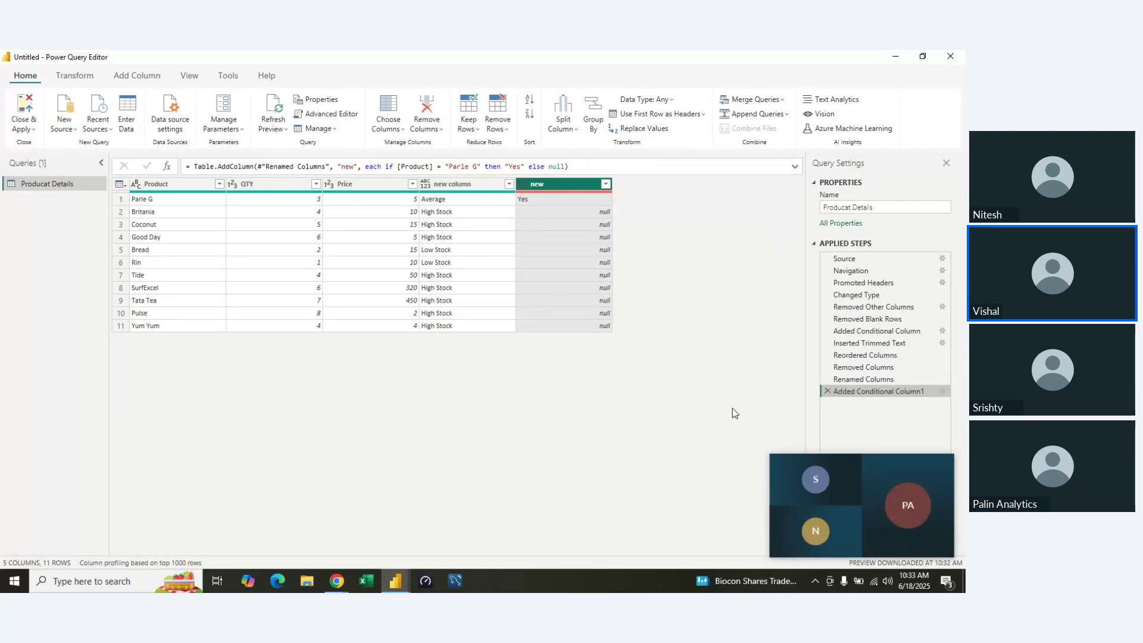
double_click(873, 393)
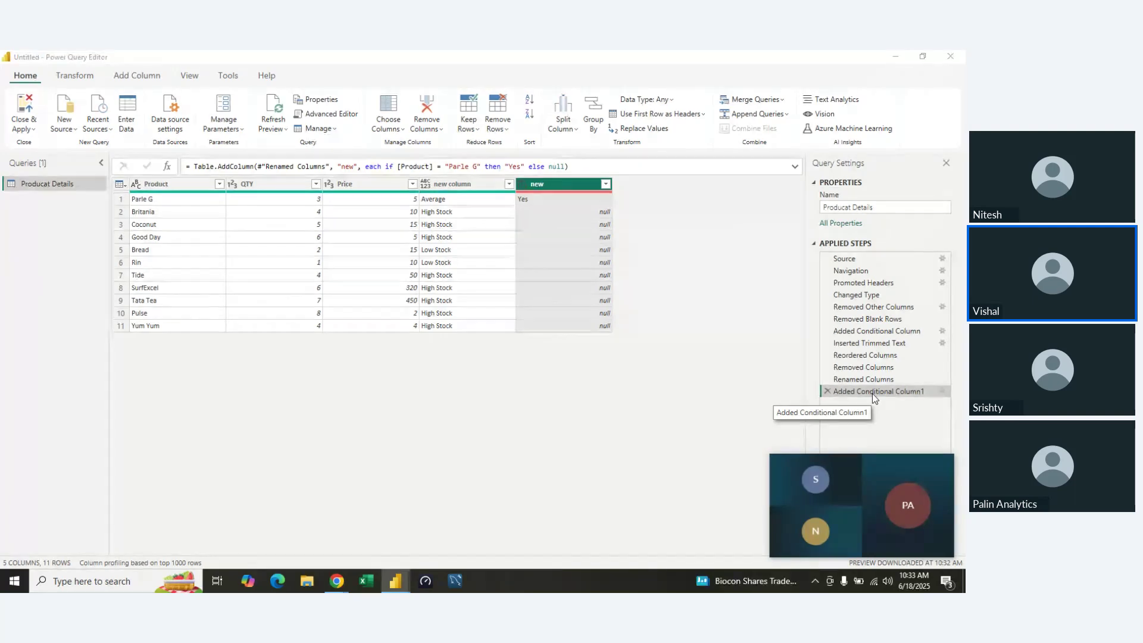
left_click(720, 406)
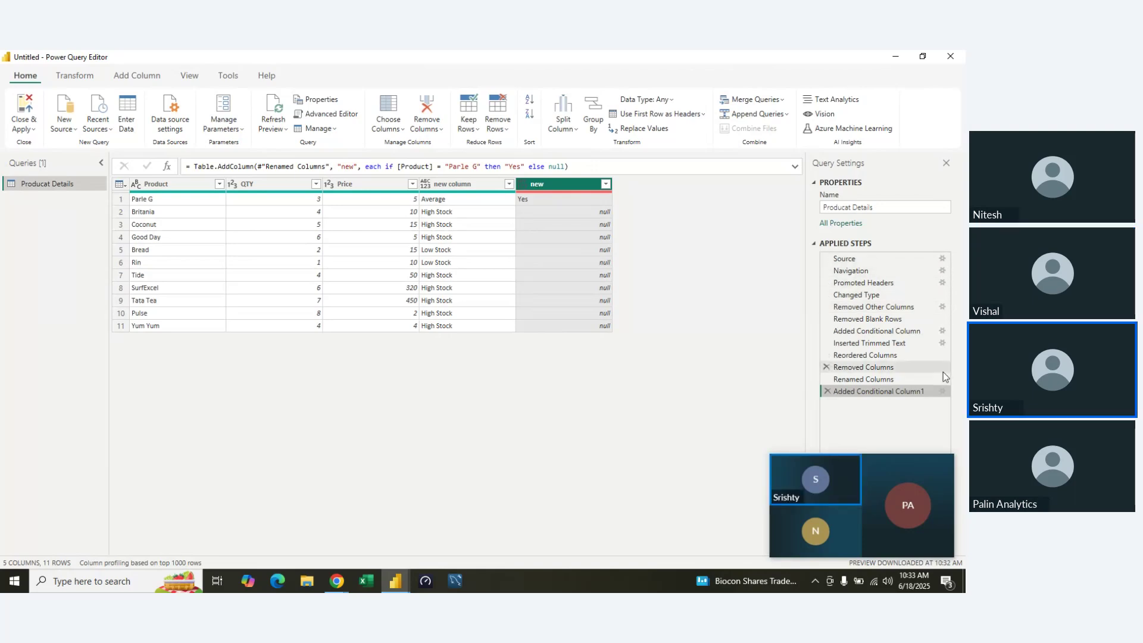
left_click(941, 392)
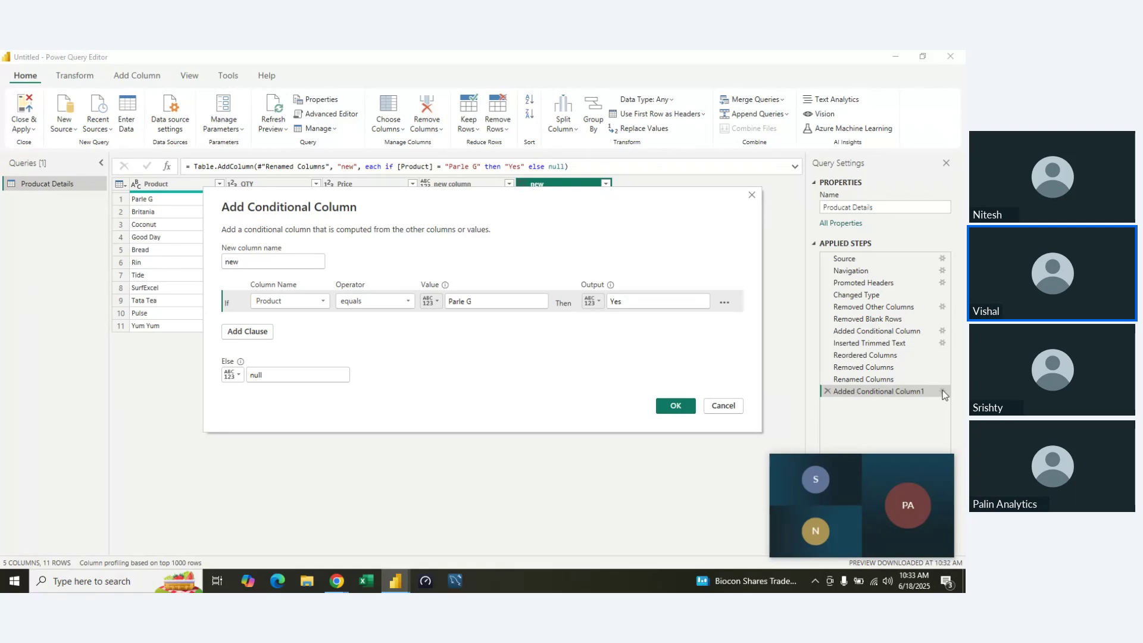
left_click(724, 407)
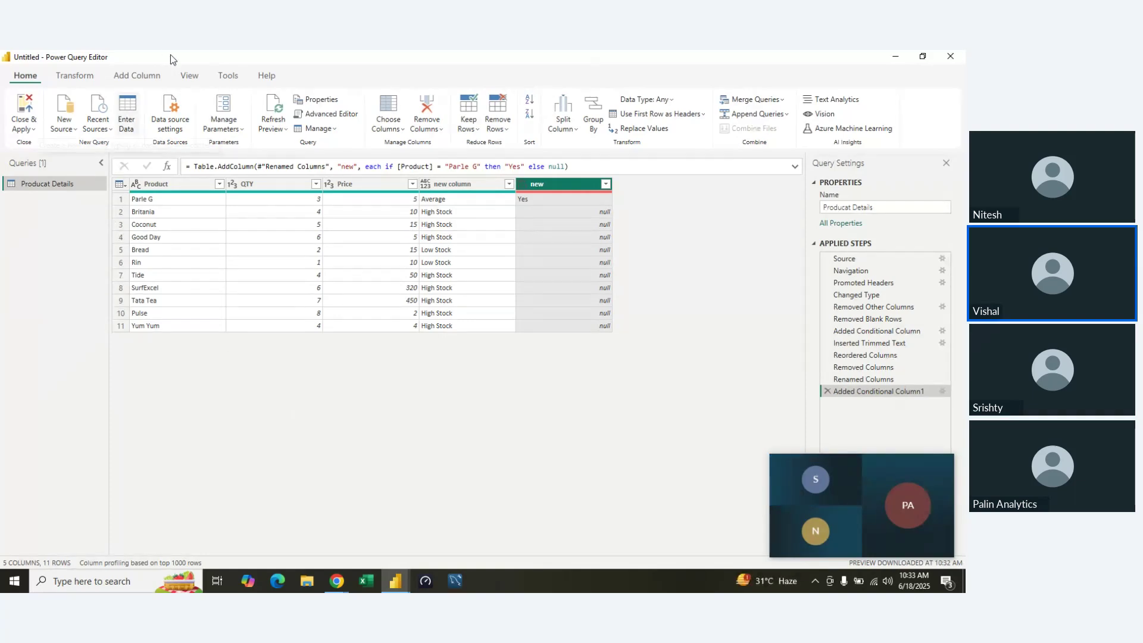
left_click(137, 76)
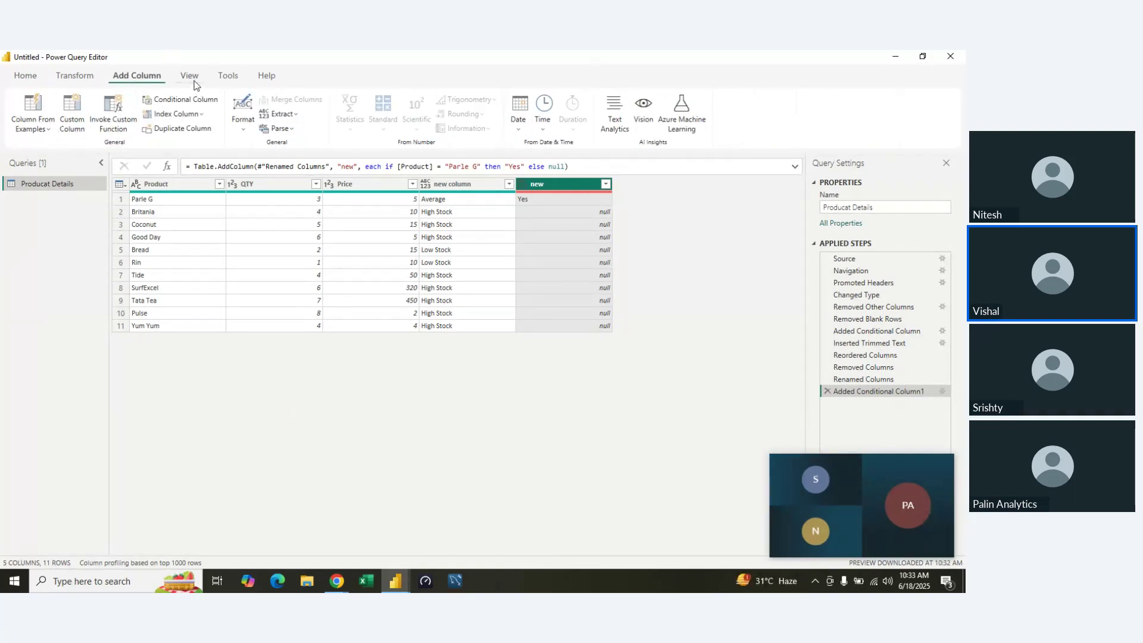
left_click(191, 78)
left_click(138, 79)
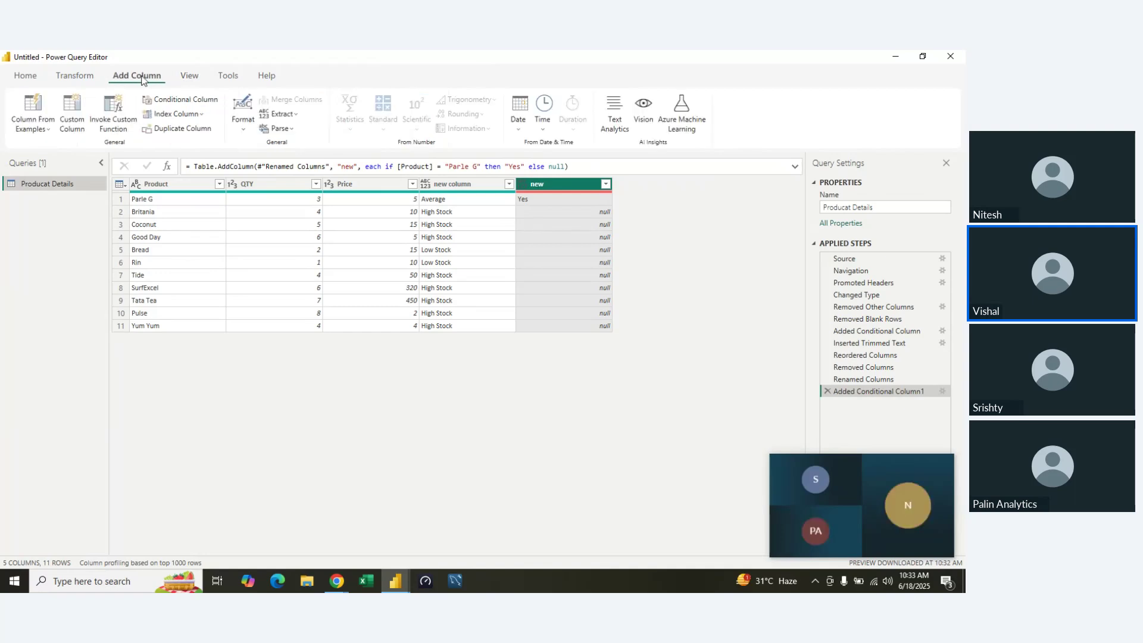
left_click(188, 77)
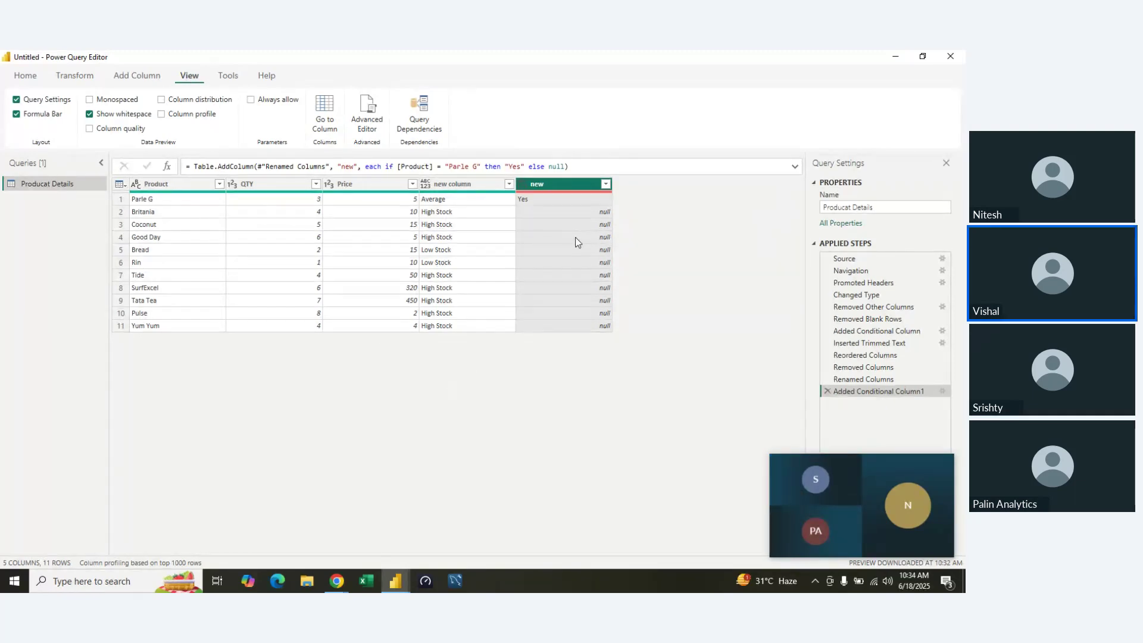
- Remove the "new" column from the product table
right_click(572, 186)
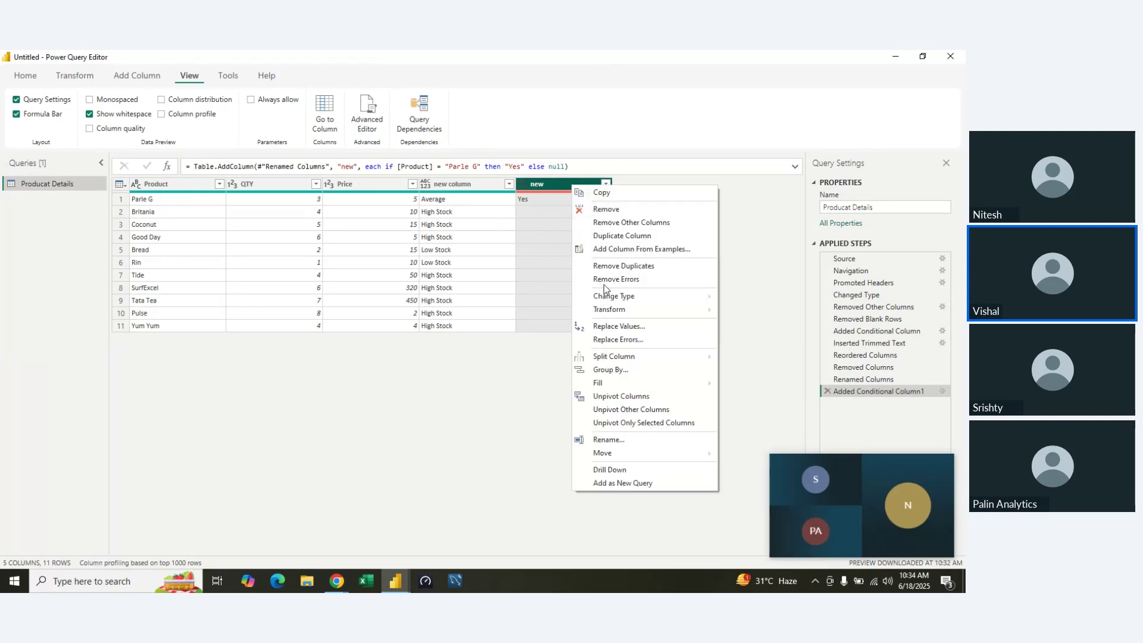
left_click(603, 209)
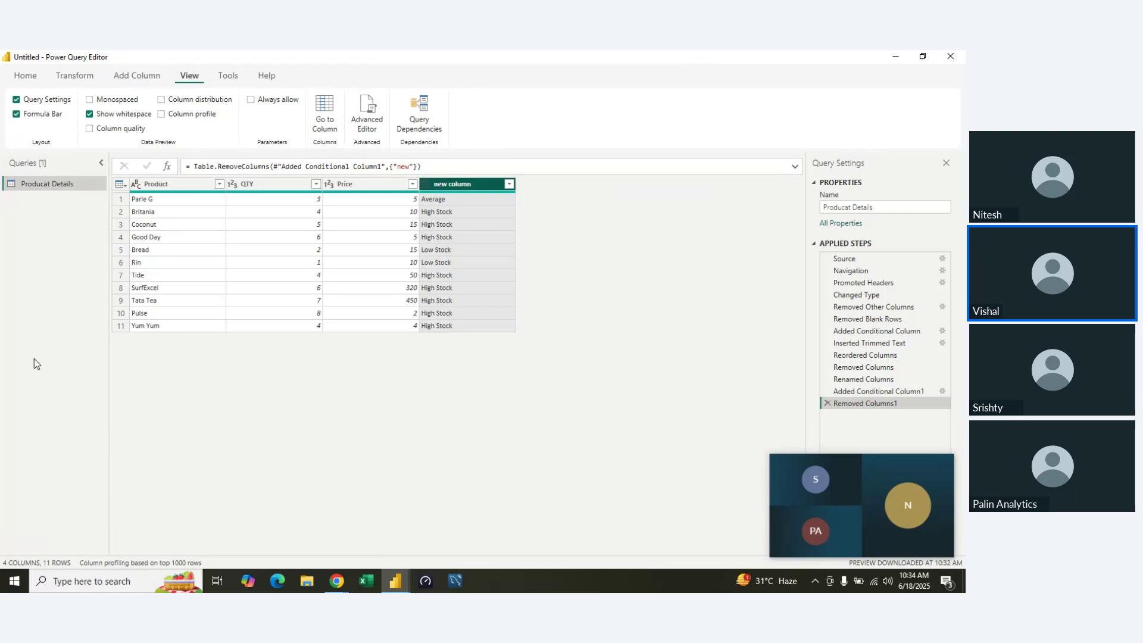
- Close the query editor with the changes applied, check the loaded table's columns, and return to the report page
left_click(25, 75)
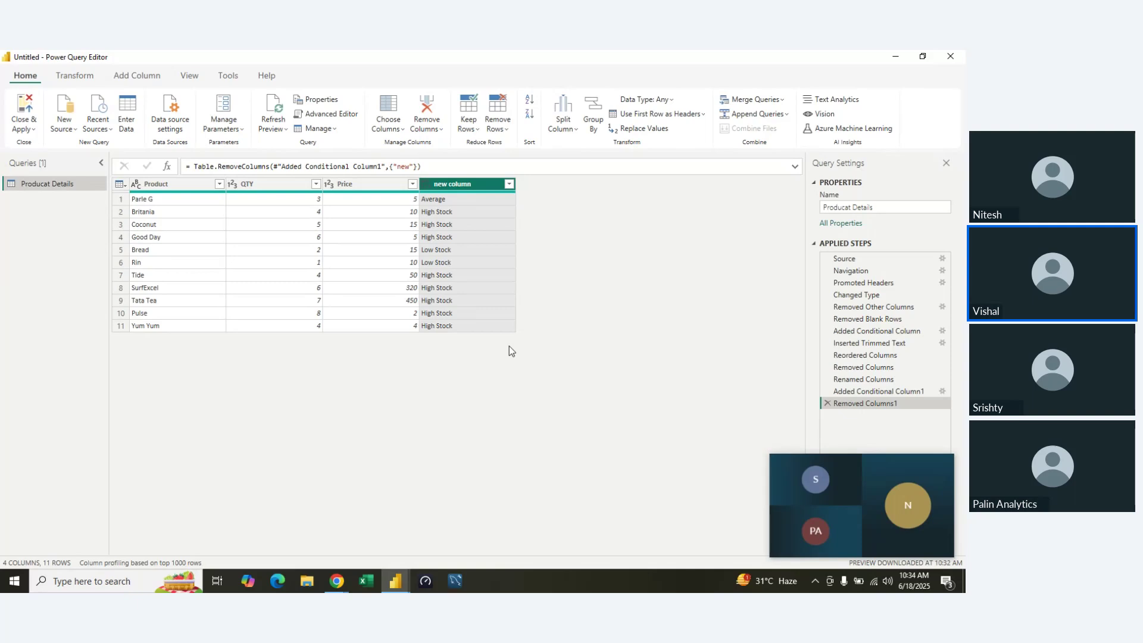
left_click(20, 113)
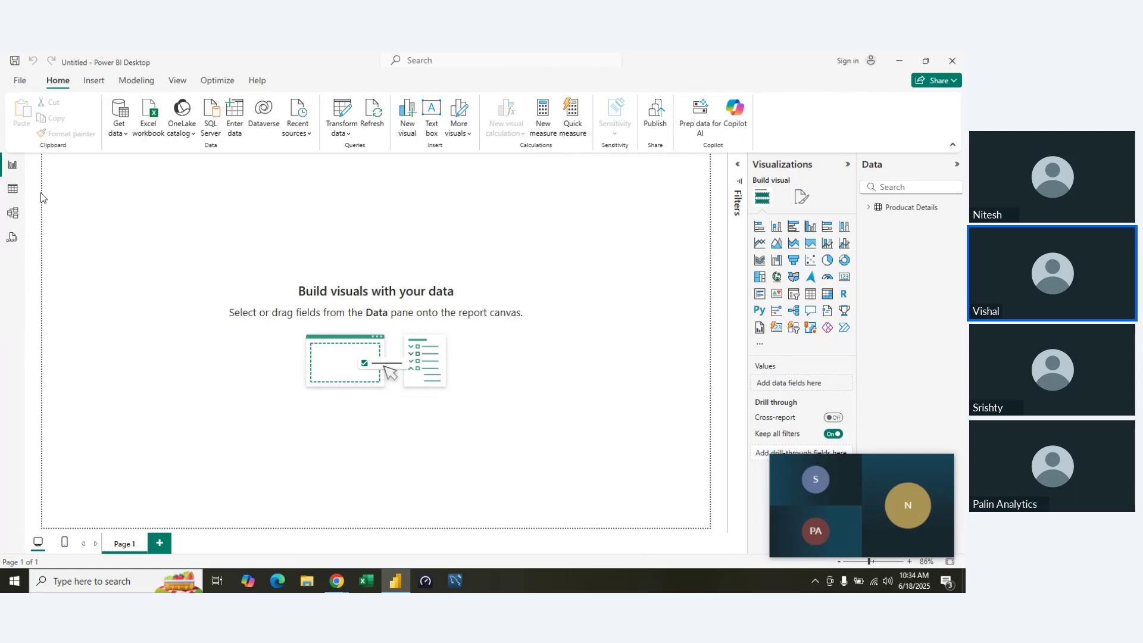
left_click(12, 190)
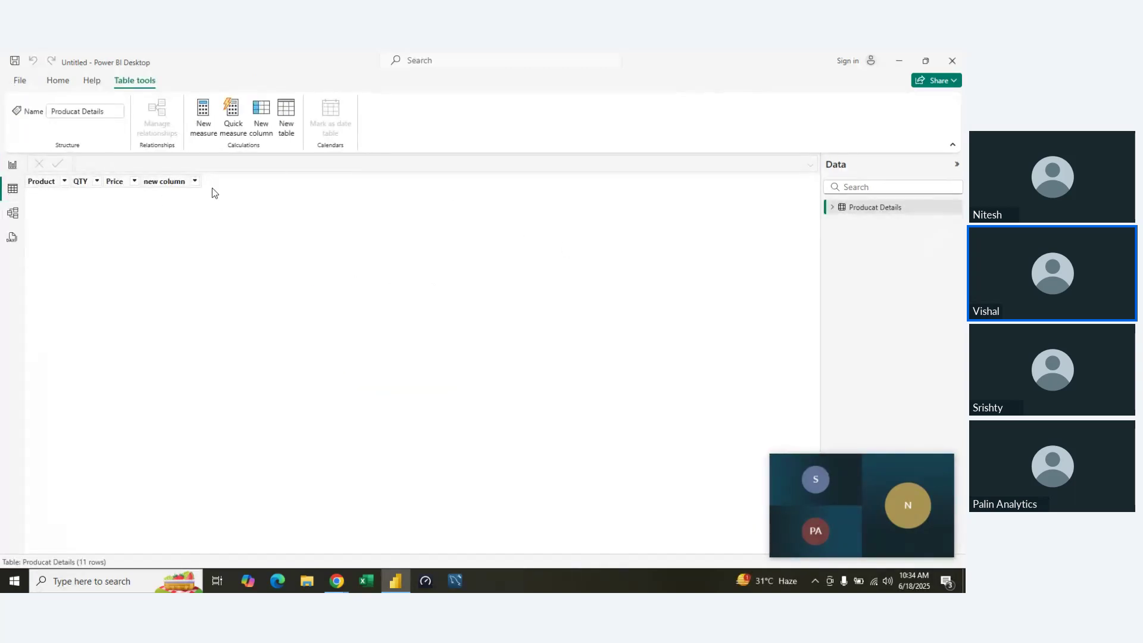
left_click(10, 162)
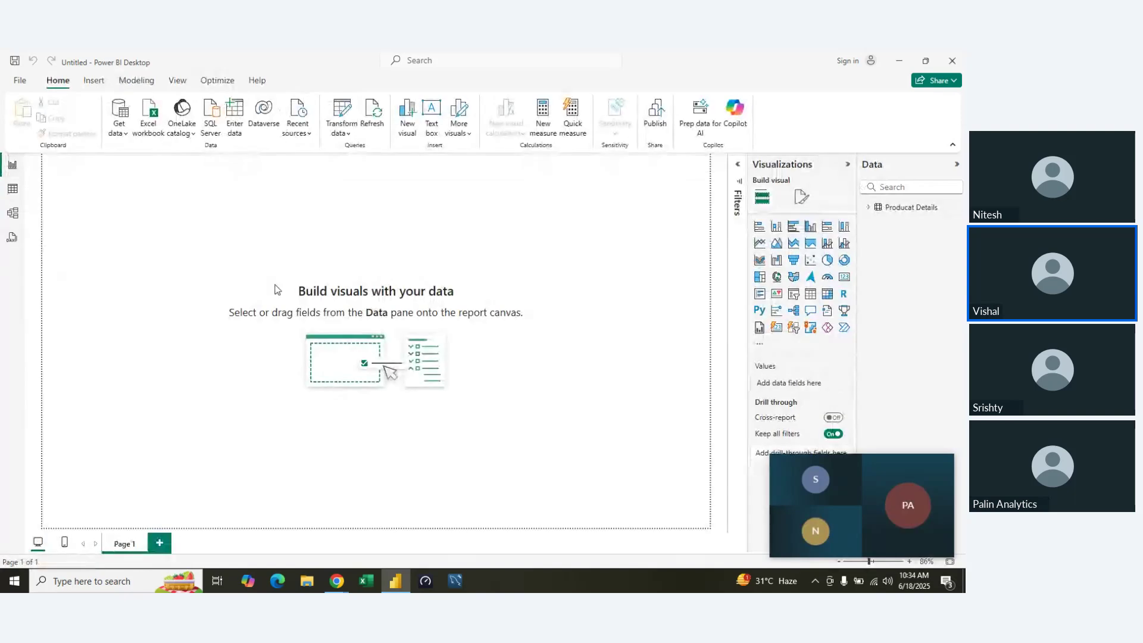
- Add an empty table visual to Page 1, move it away from the page corner, and enlarge it across the page
left_click(811, 294)
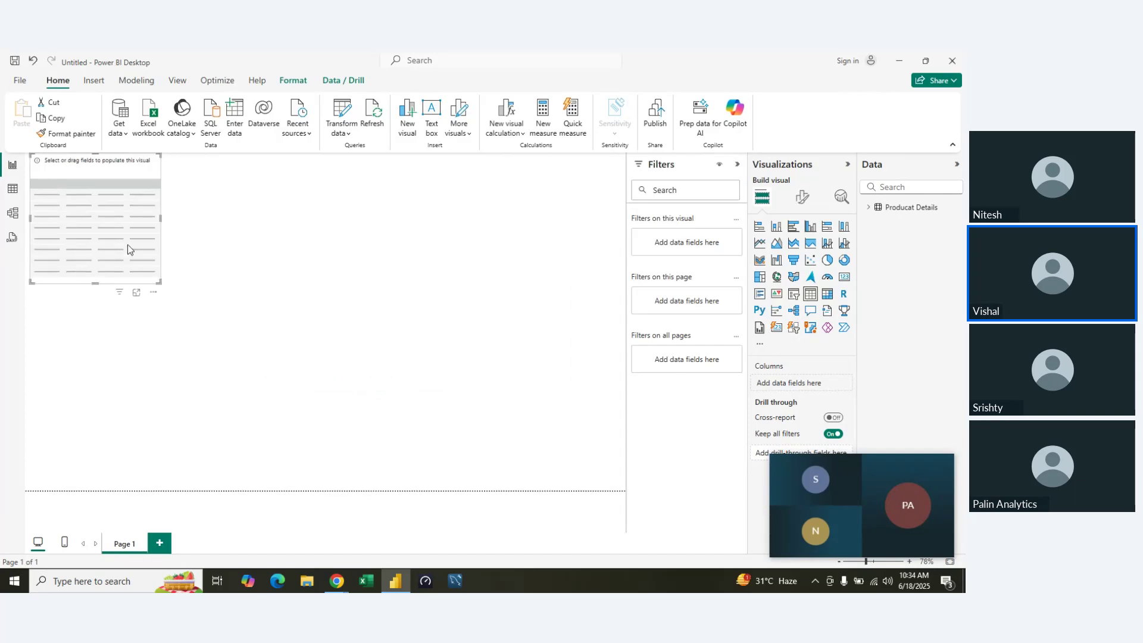
left_click_drag(127, 249, 189, 268)
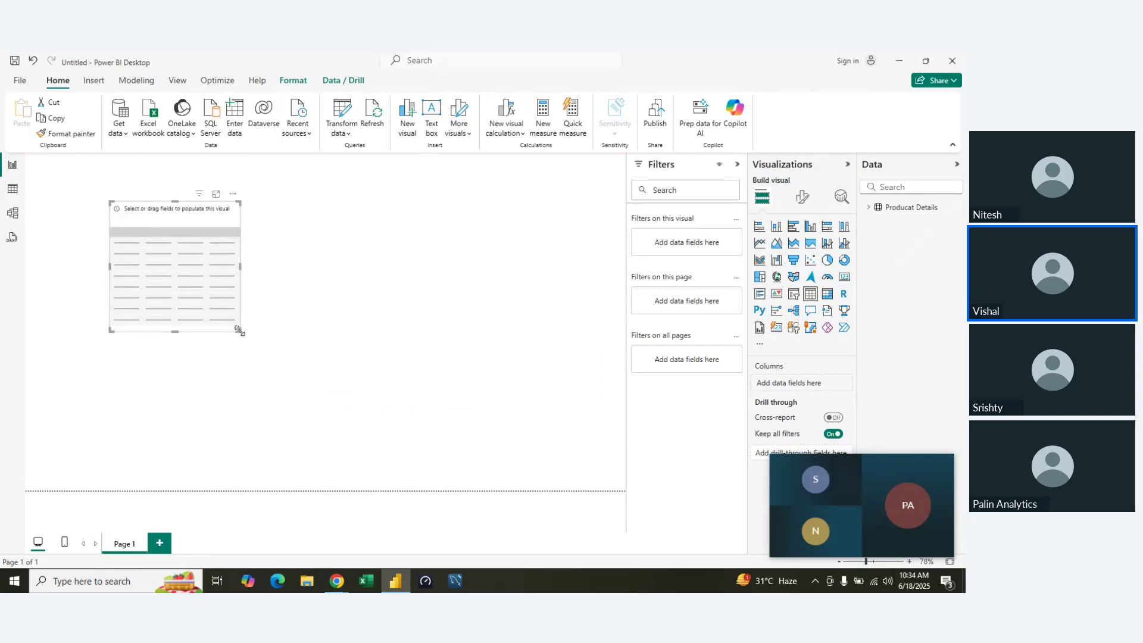
left_click_drag(239, 331, 513, 433)
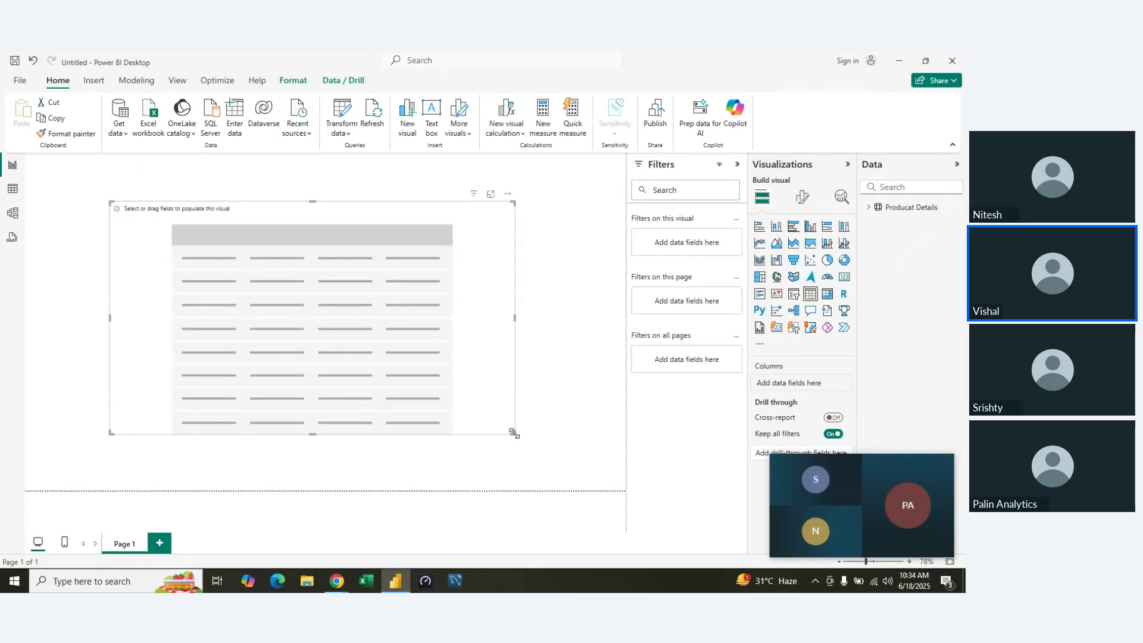
- Fill the empty table visual with the Product, QTY, Price and new column fields from Producat Details, in that order
left_click_drag(877, 457, 660, 463)
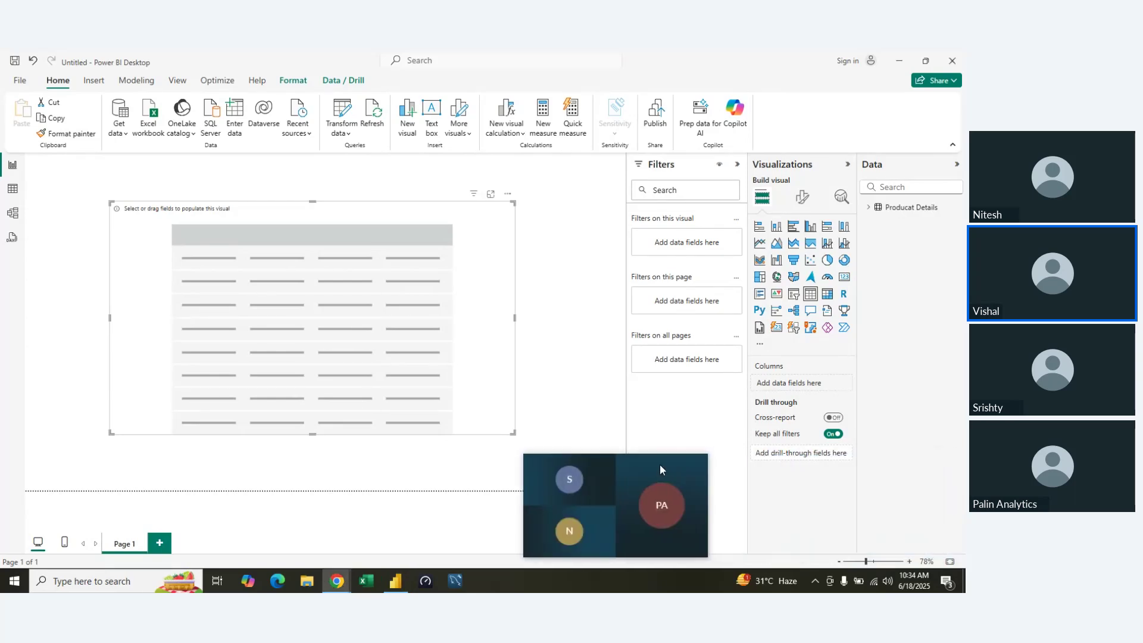
left_click(700, 464)
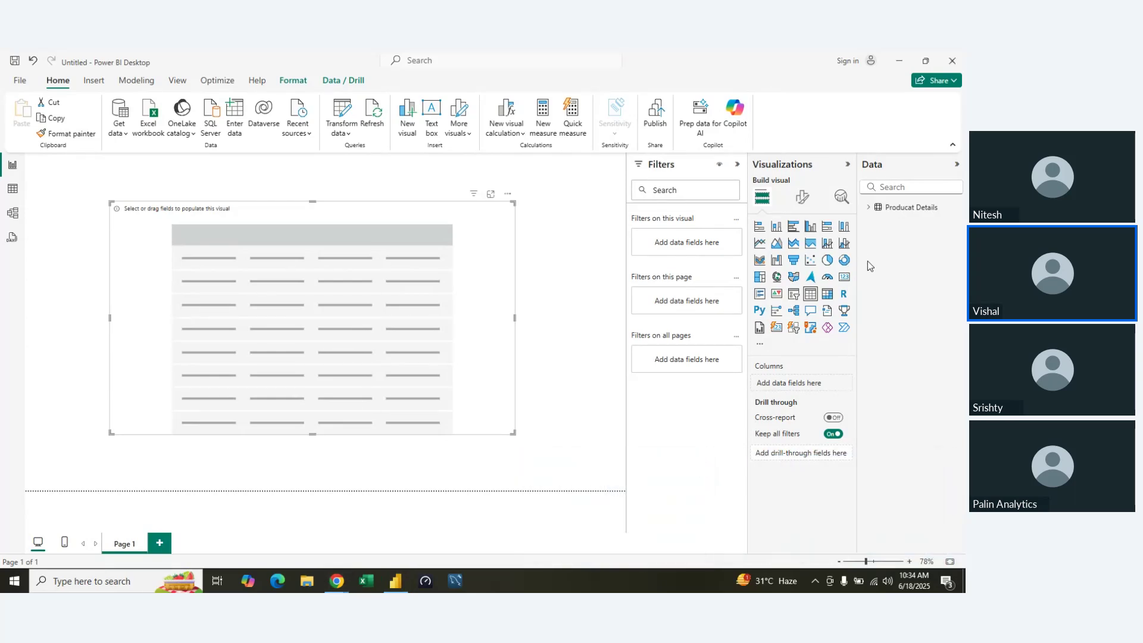
left_click(868, 206)
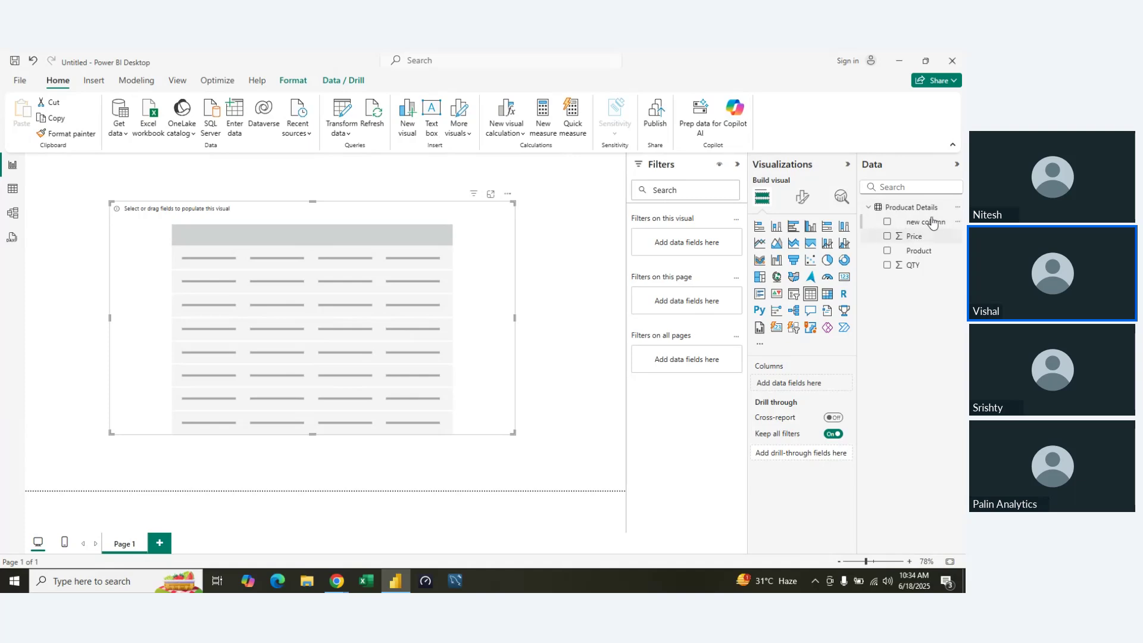
left_click_drag(932, 223, 785, 348)
left_click_drag(918, 250, 798, 384)
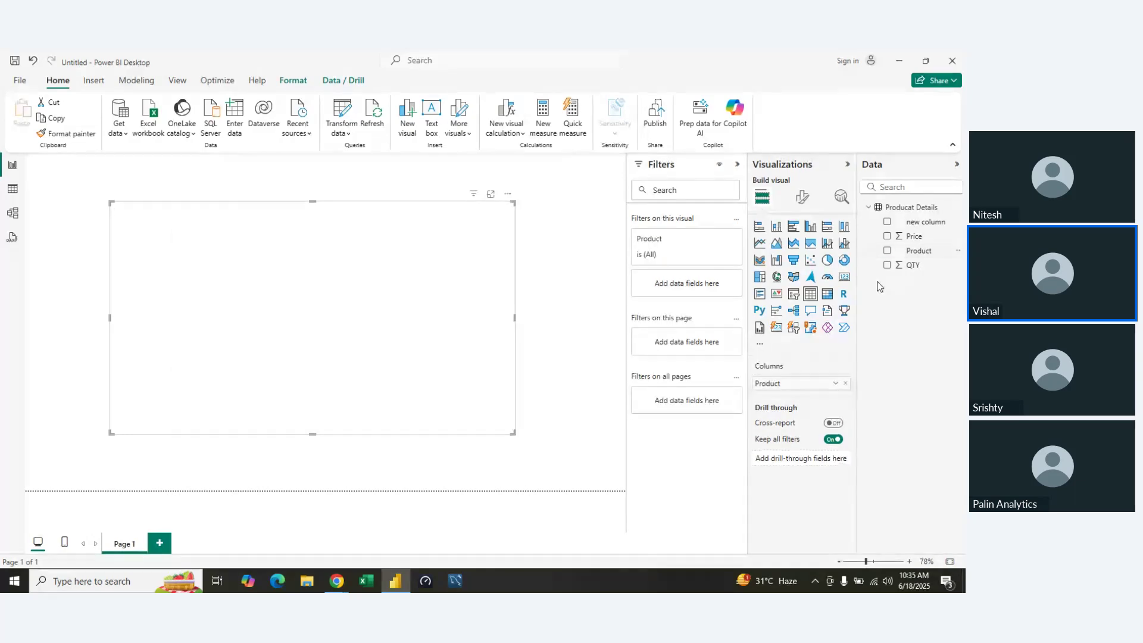
left_click_drag(913, 265, 801, 398)
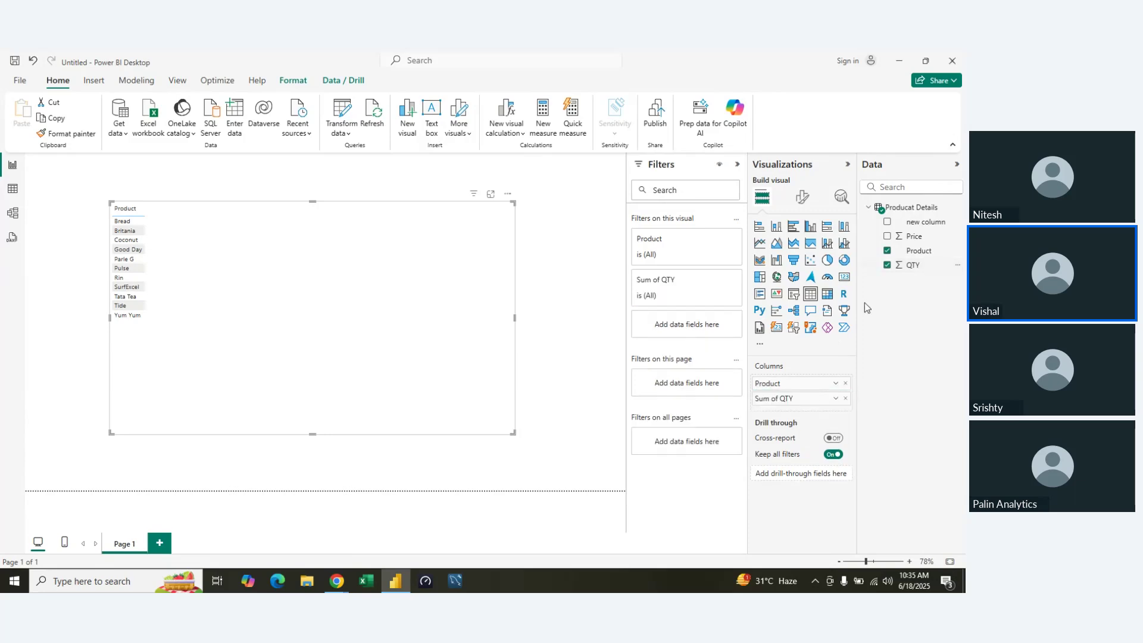
left_click_drag(914, 235, 791, 406)
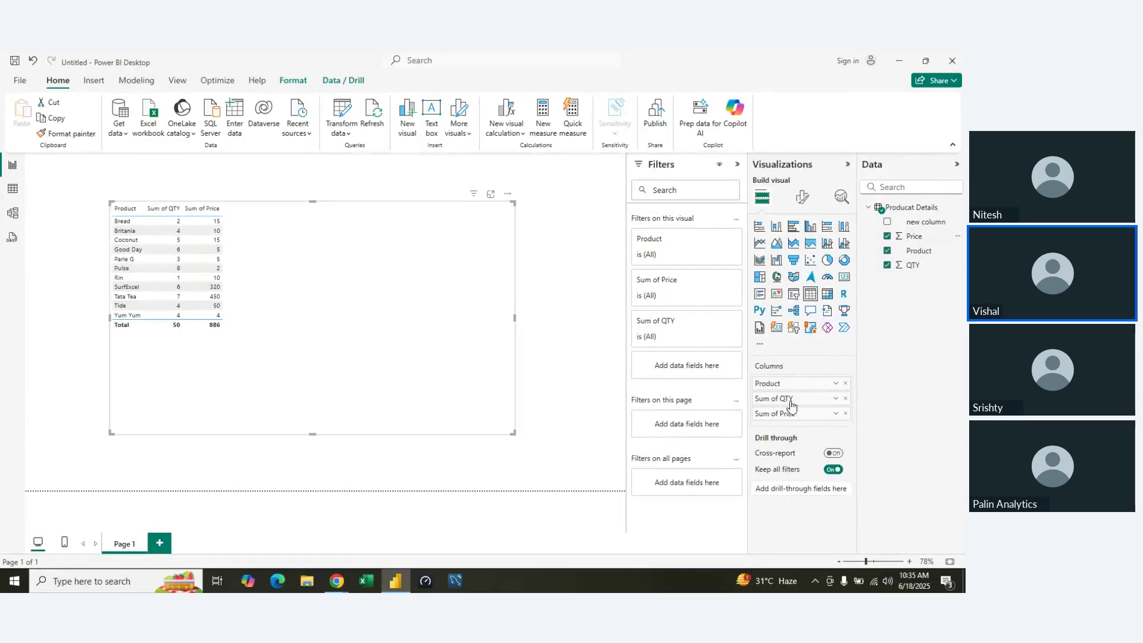
left_click_drag(917, 221, 795, 423)
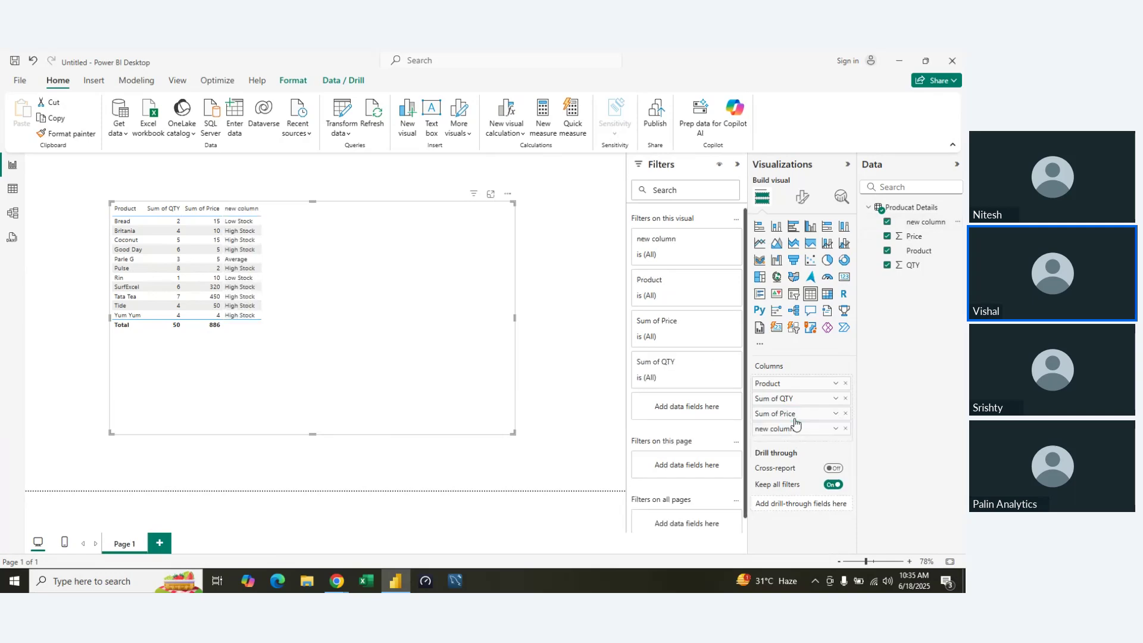
- Export the table visual's data to the Desktop as a CSV file named data
left_click(507, 193)
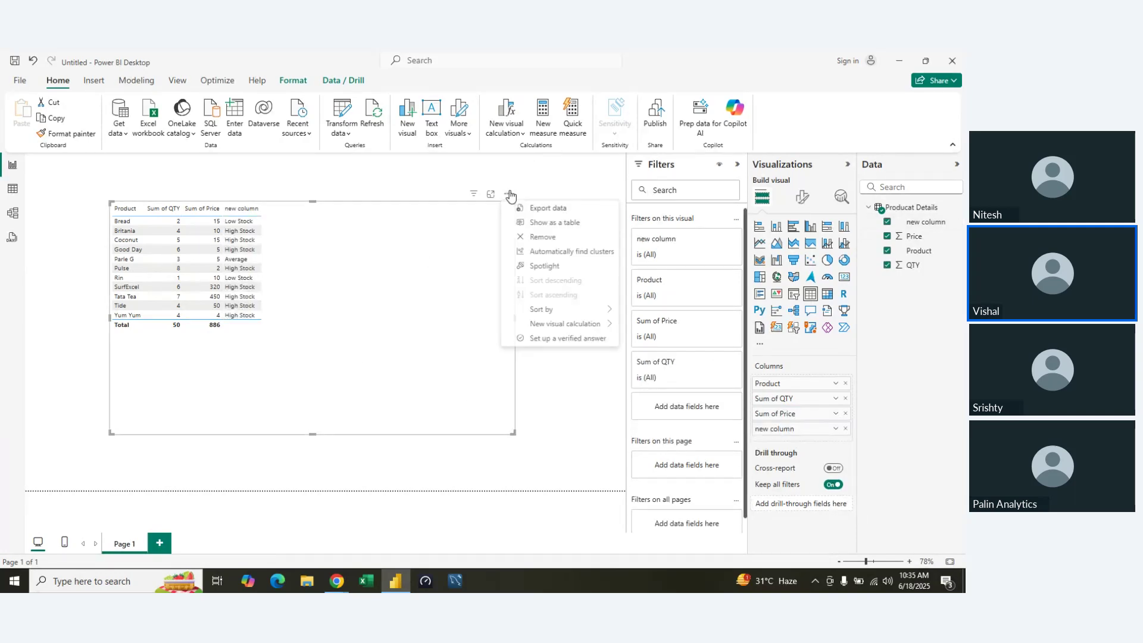
left_click(544, 210)
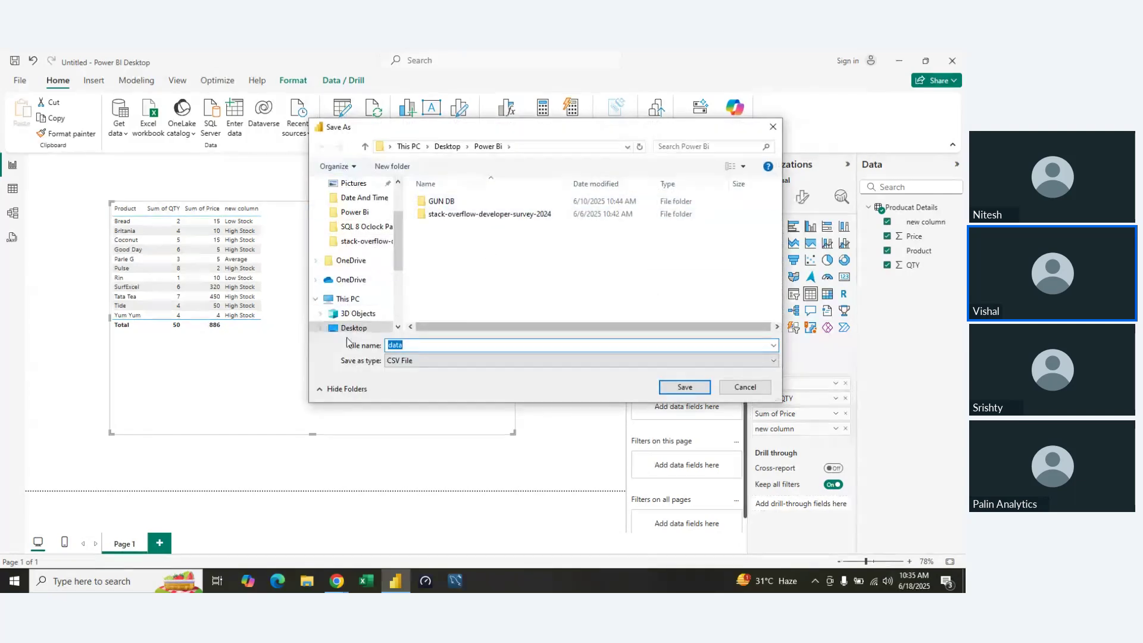
left_click(352, 328)
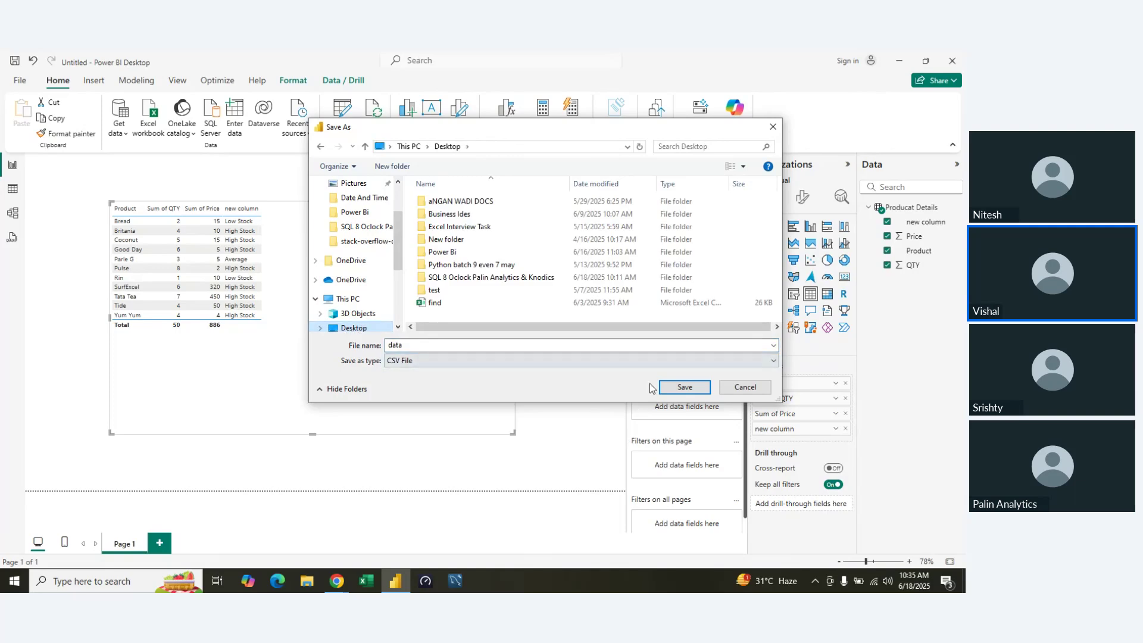
left_click(632, 360)
left_click(590, 373)
left_click(685, 388)
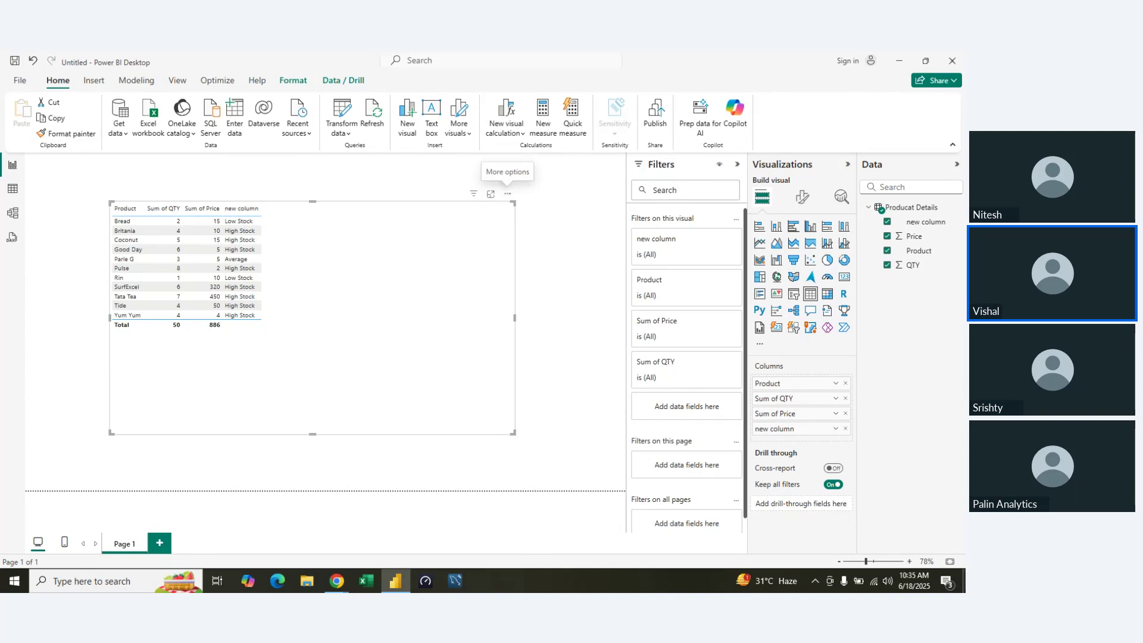
- Open the exported data file from the desktop in Excel, check its stock labels in column D, and close it
left_click(964, 587)
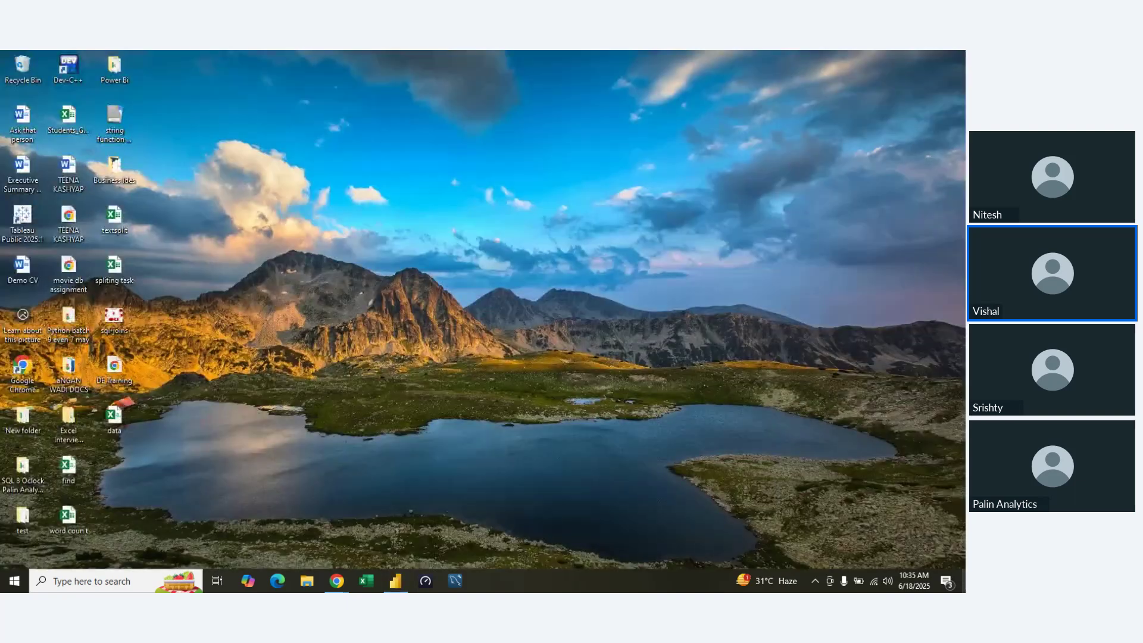
left_click(111, 428)
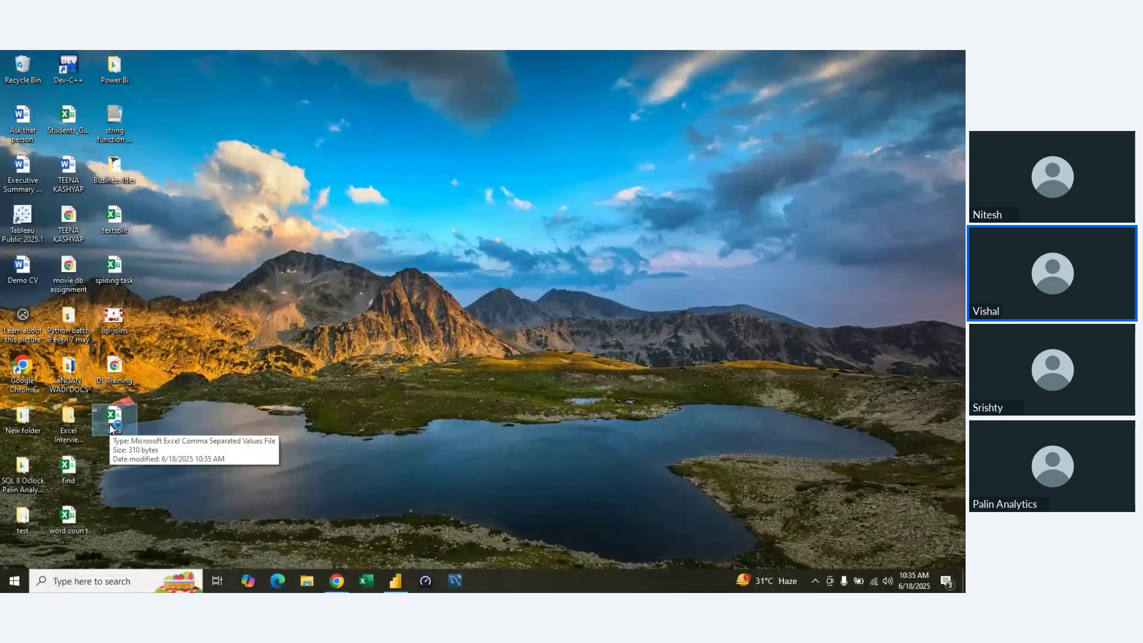
double_click(111, 427)
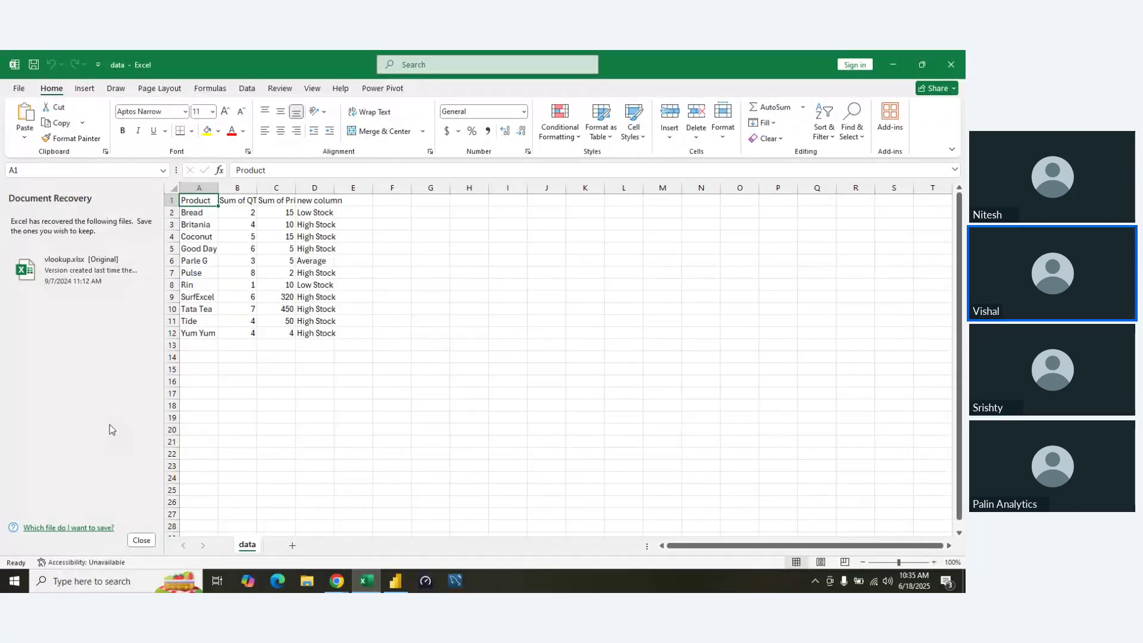
left_click(300, 332)
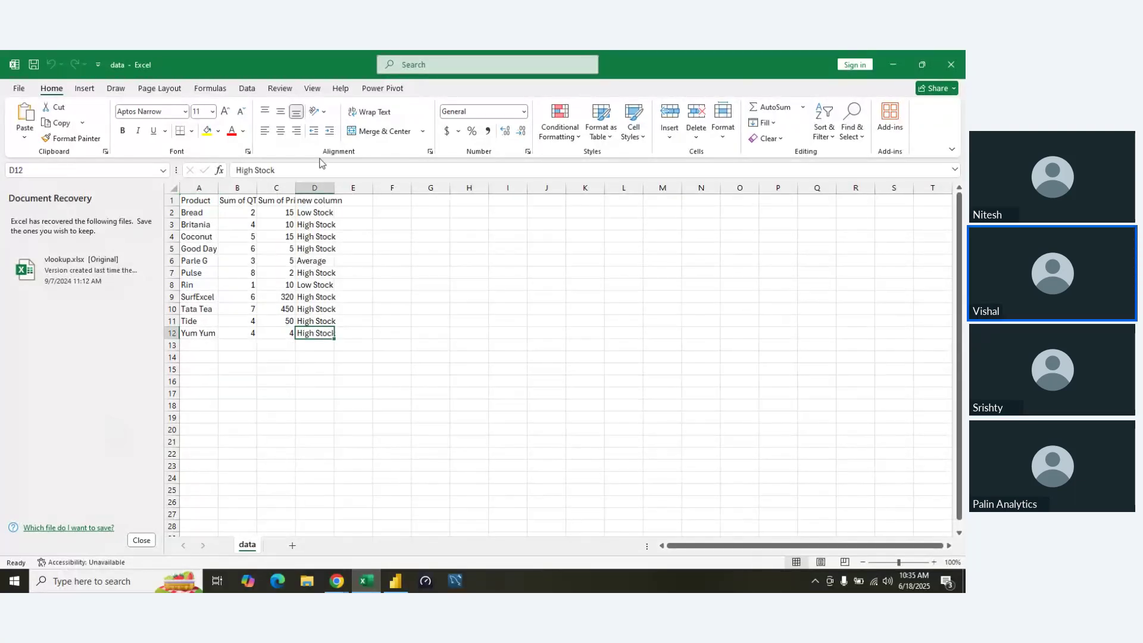
left_click(315, 225)
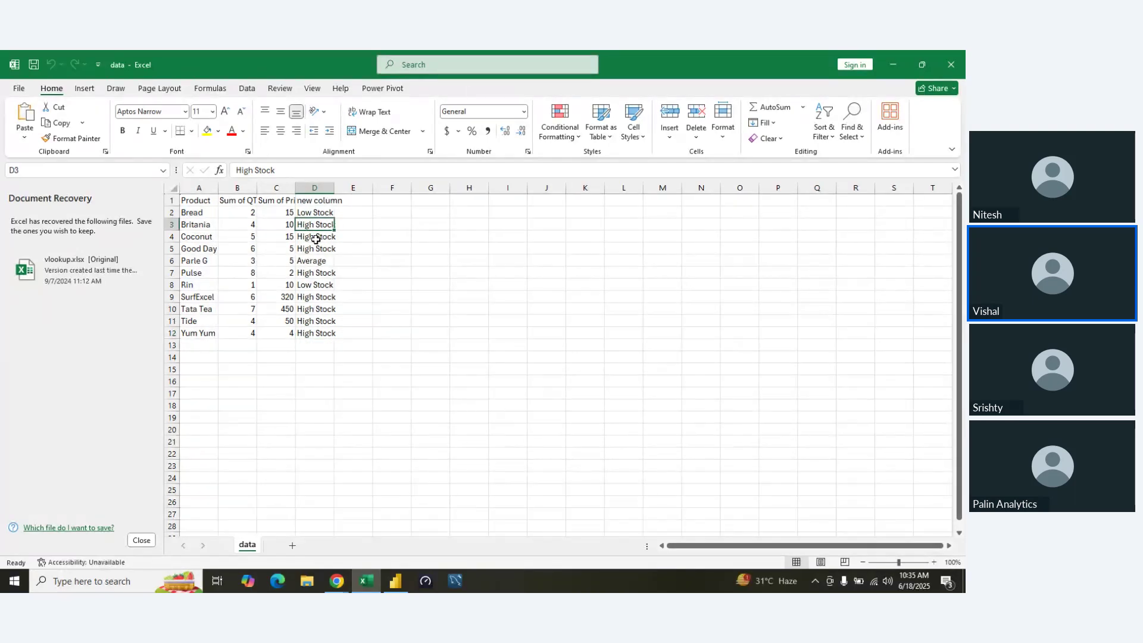
left_click(325, 214)
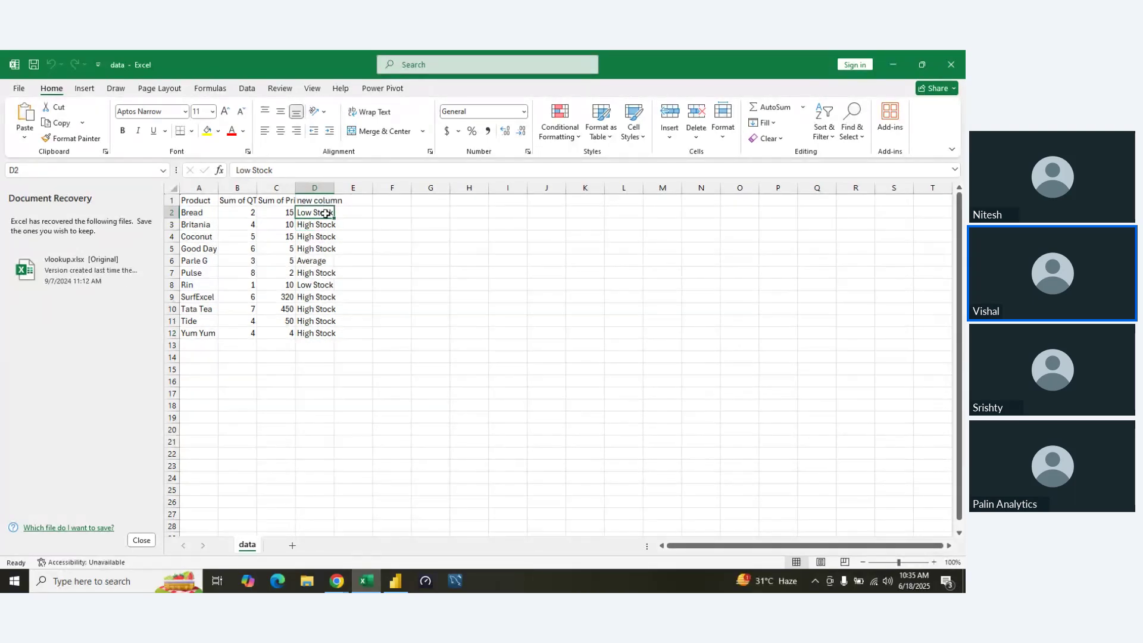
left_click(319, 260)
left_click(945, 52)
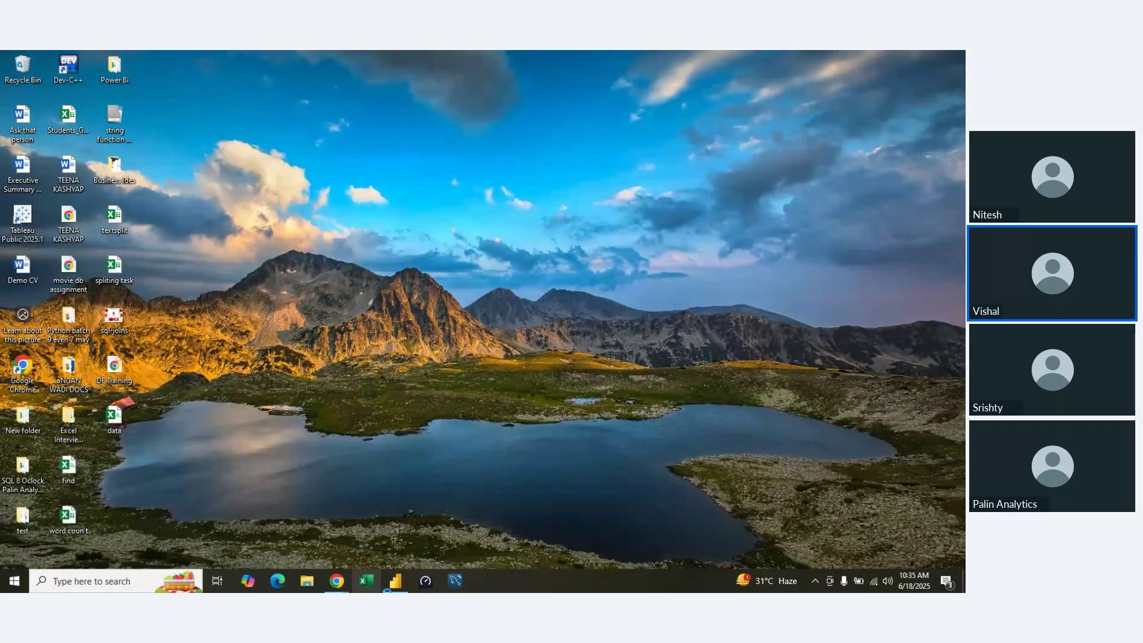
- Switch back to Power BI Desktop and delete the table visual from Page 1
left_click(375, 584)
left_click(394, 583)
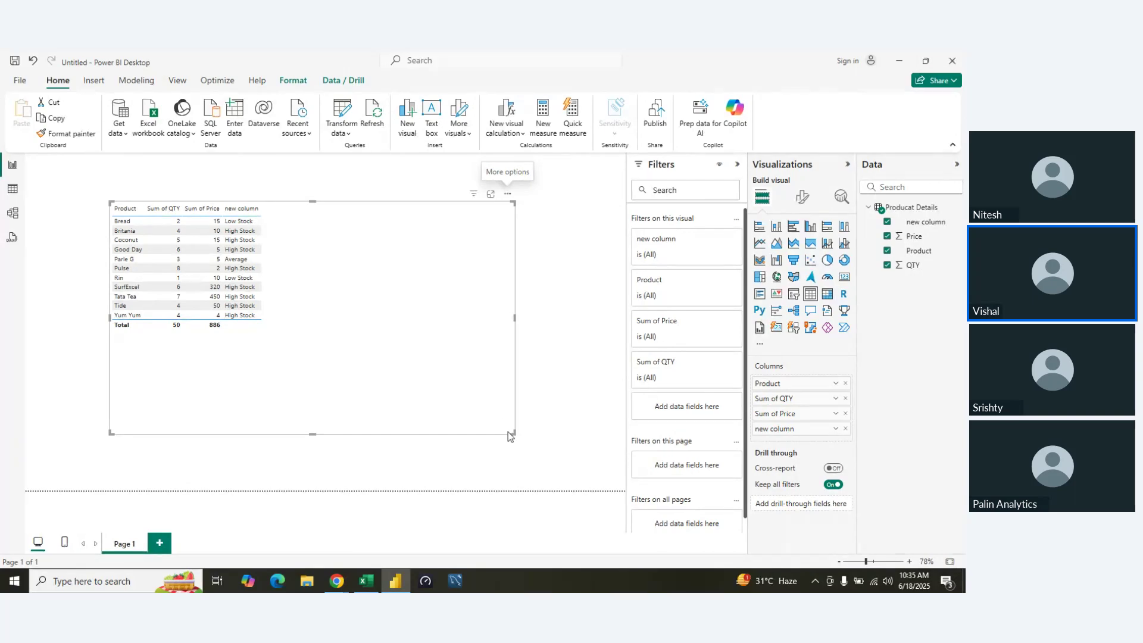
key("Delete")
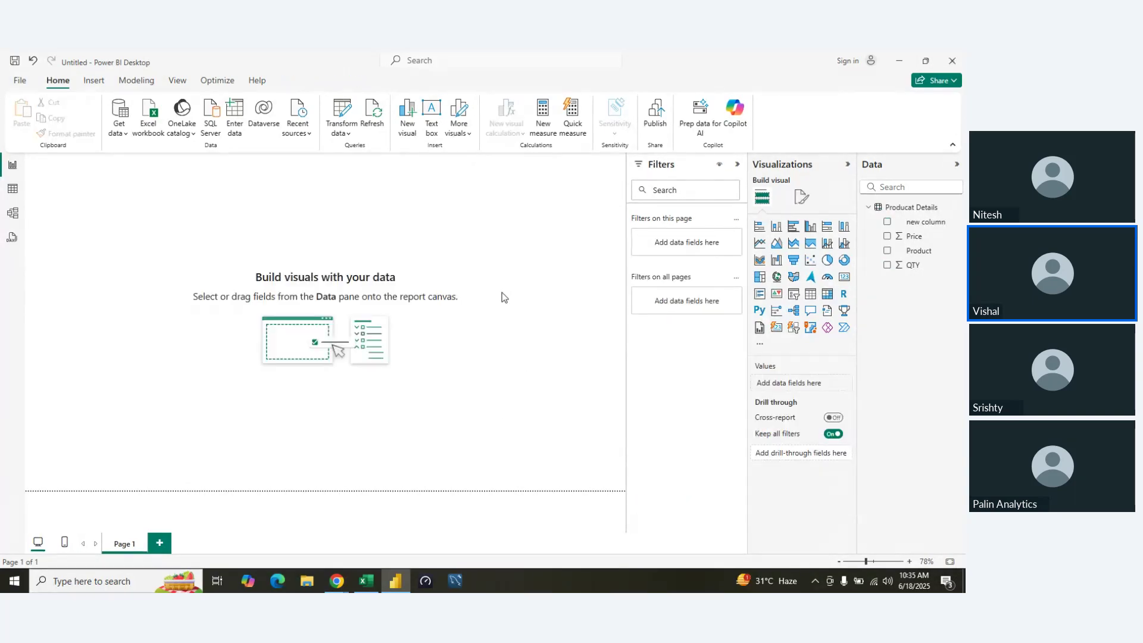
- Add a matrix visual with new column as its rows and the sum of QTY as its values, leaving its columns empty
left_click(824, 301)
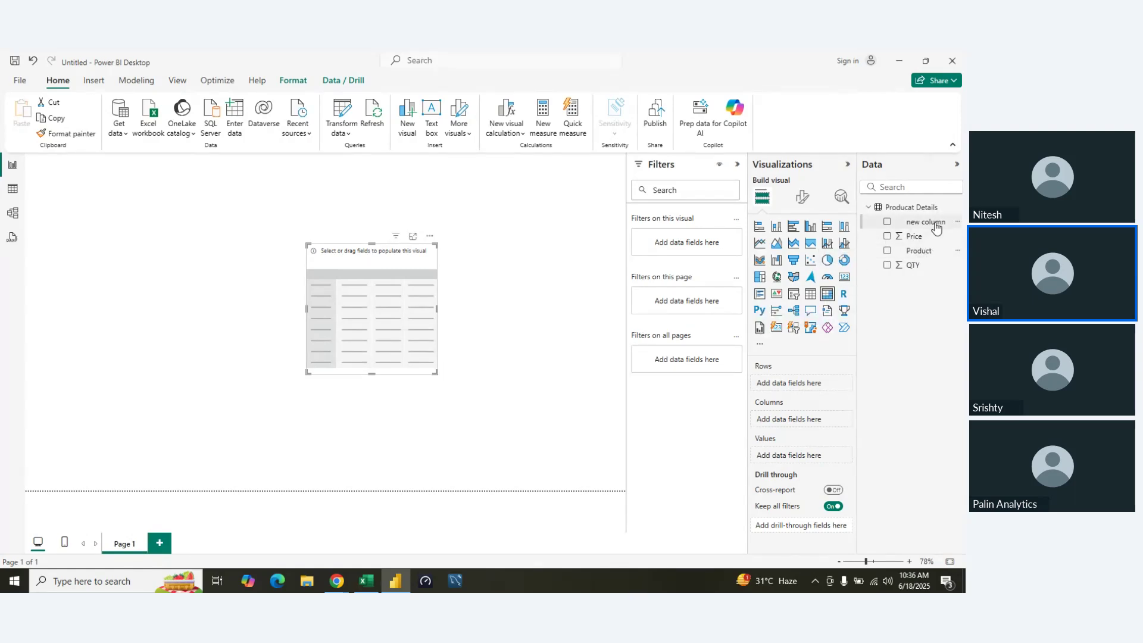
left_click_drag(936, 228, 820, 386)
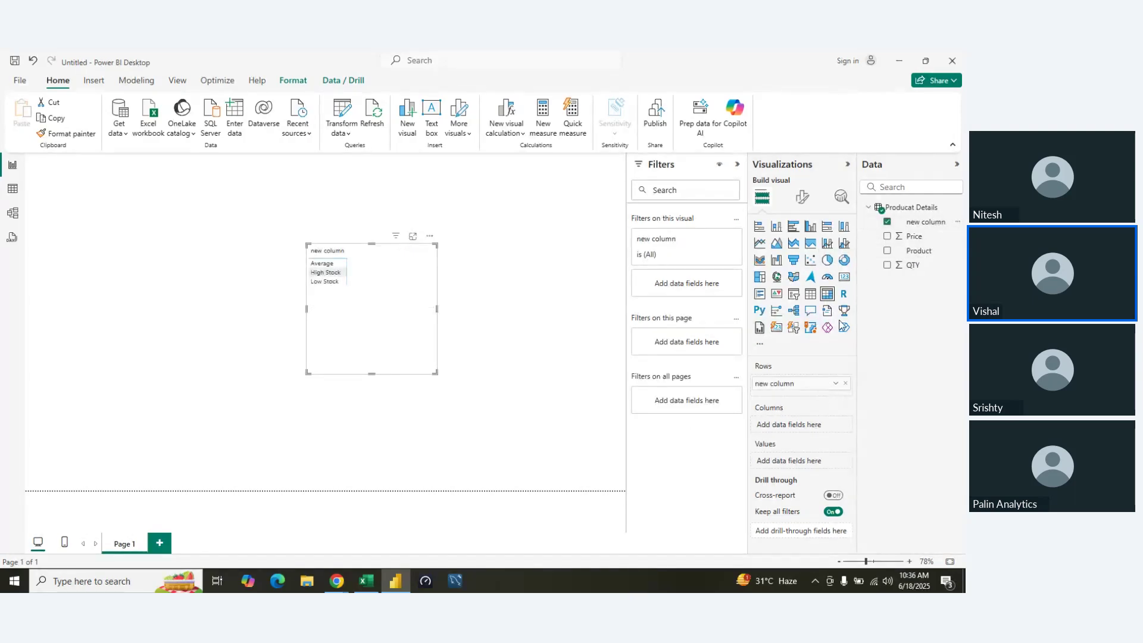
left_click_drag(913, 265, 798, 421)
left_click(836, 426)
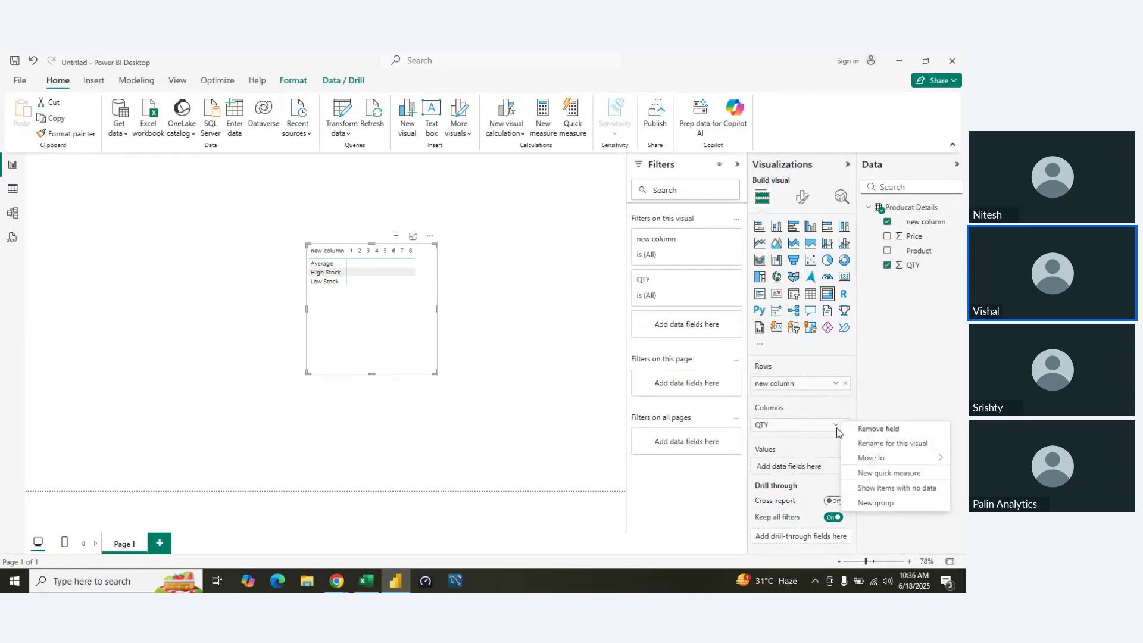
left_click(846, 429)
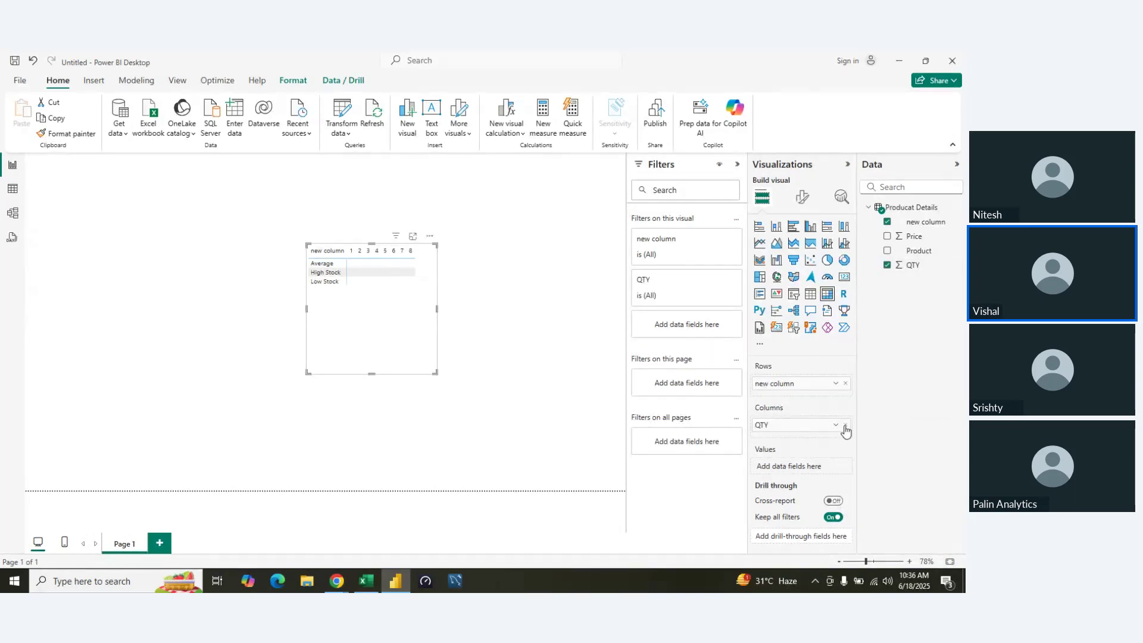
left_click_drag(913, 265, 805, 466)
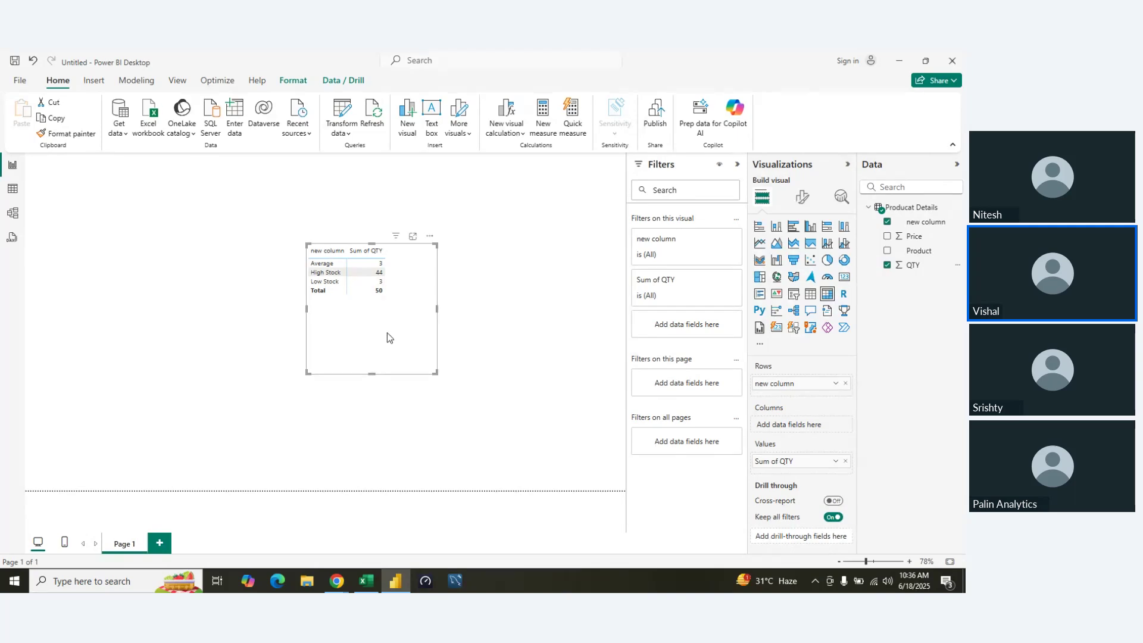
- Export the matrix visual's data to the Desktop as a CSV file named High Low
left_click(431, 237)
left_click(458, 250)
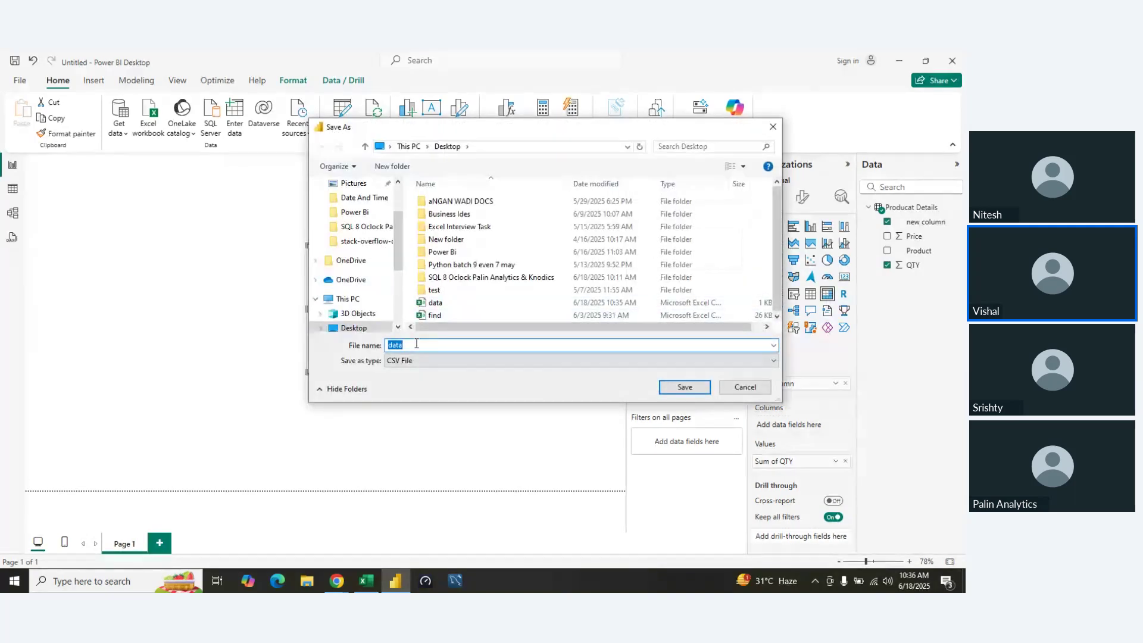
left_click(416, 343)
double_click(417, 344)
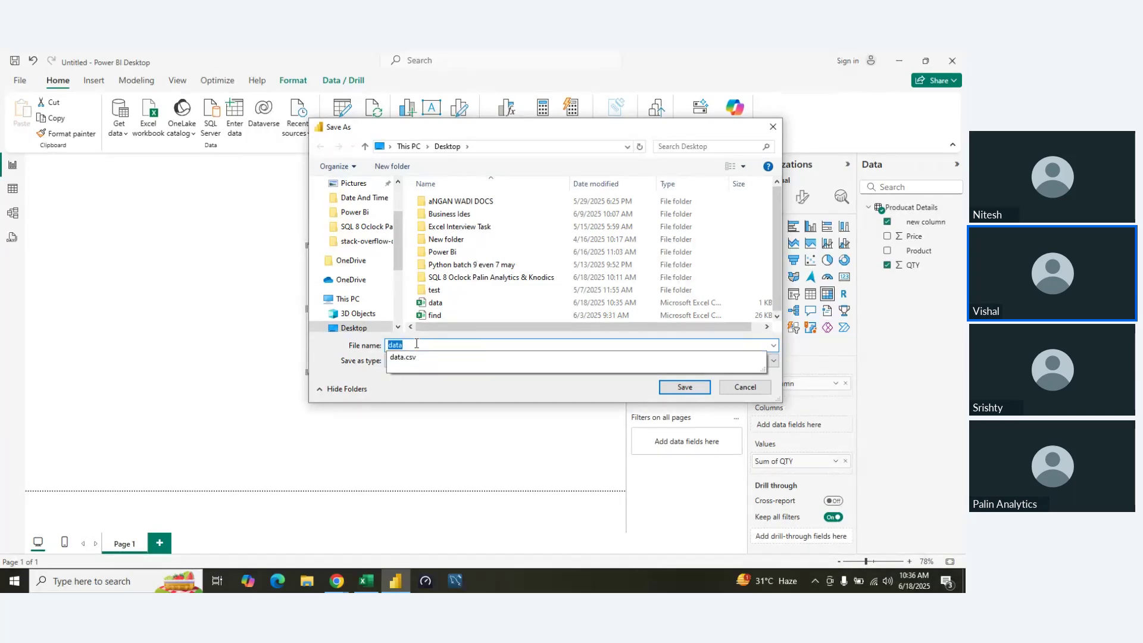
type("High Low")
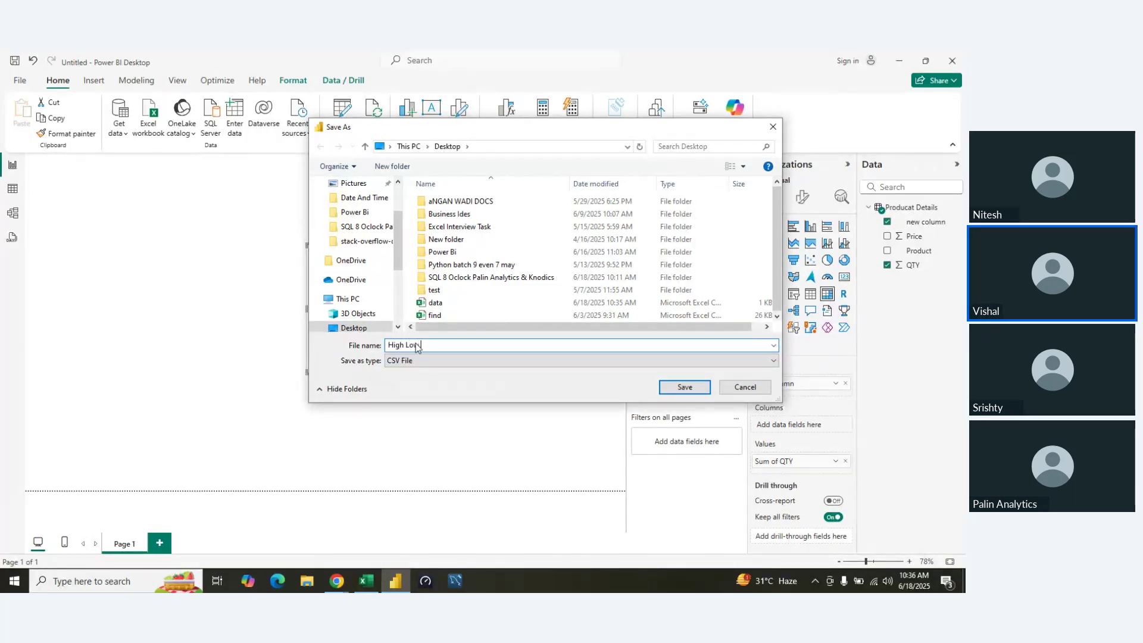
key("Return")
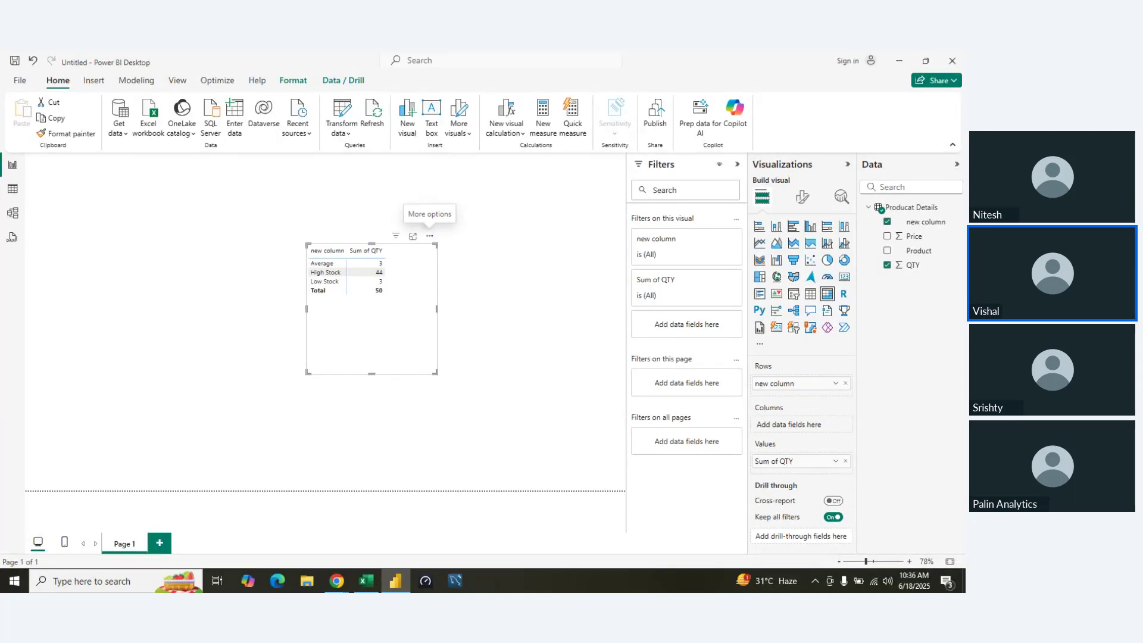
- Open the exported High Low file from the desktop in Excel, review the quantity per stock category, and close it
left_click(965, 590)
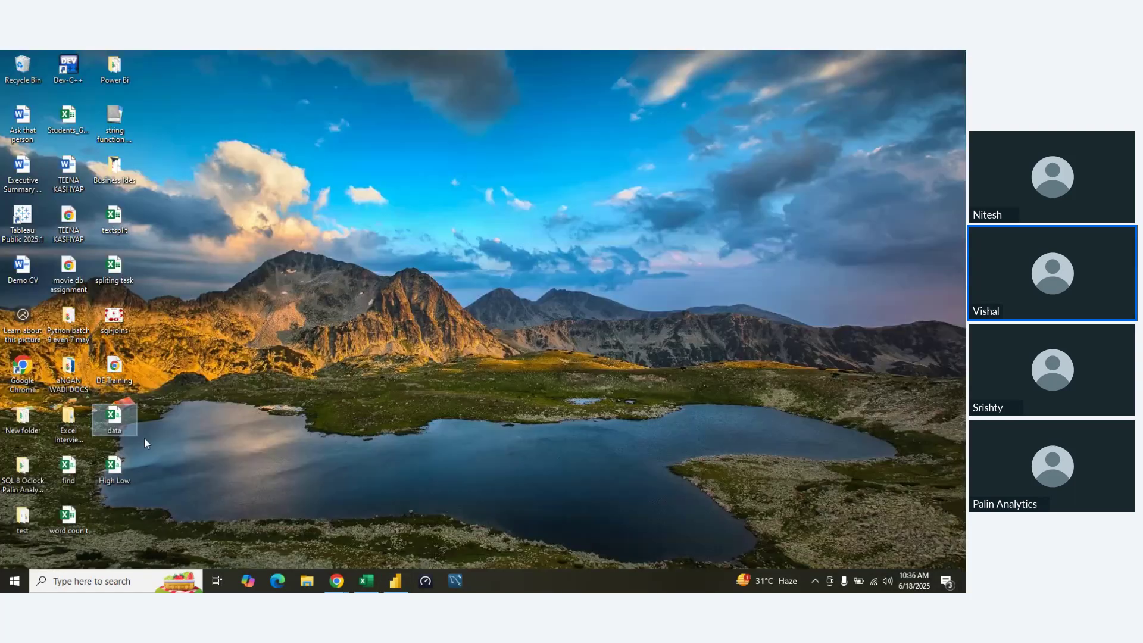
double_click(115, 470)
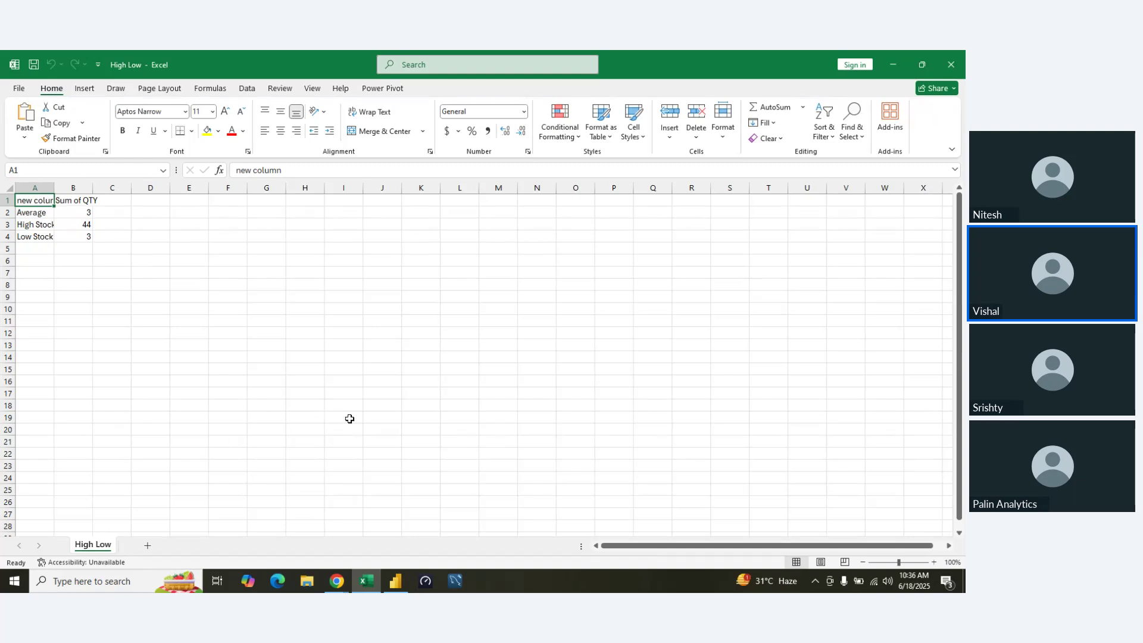
left_click(963, 56)
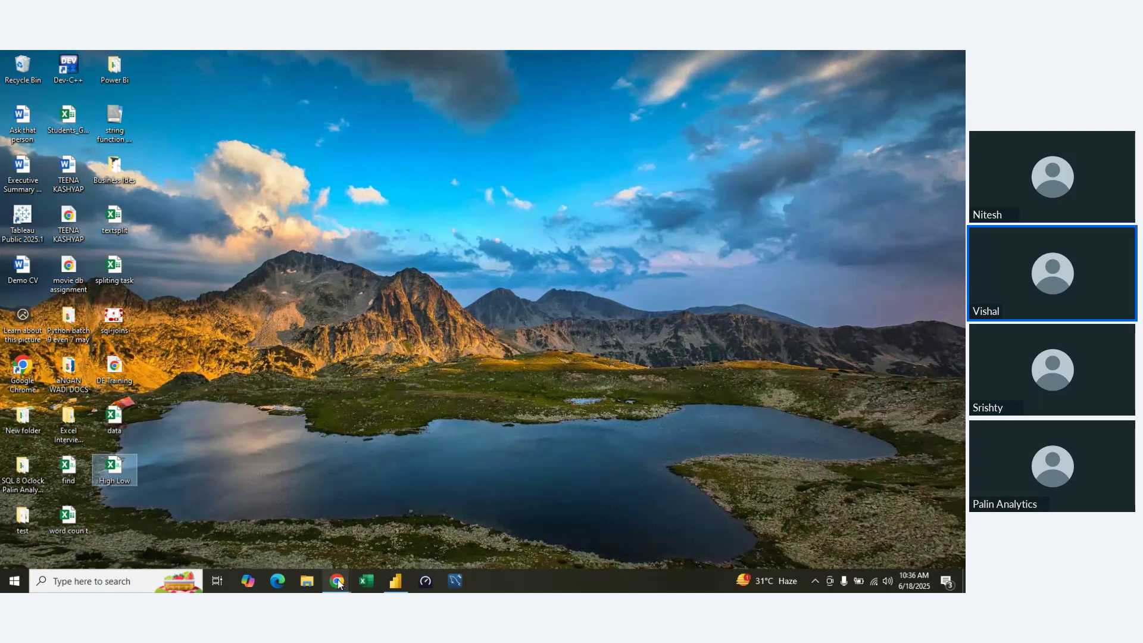
- Return to the Power BI Desktop report and delete the matrix visual from Page 1
mouse_move(338, 584)
left_click(396, 581)
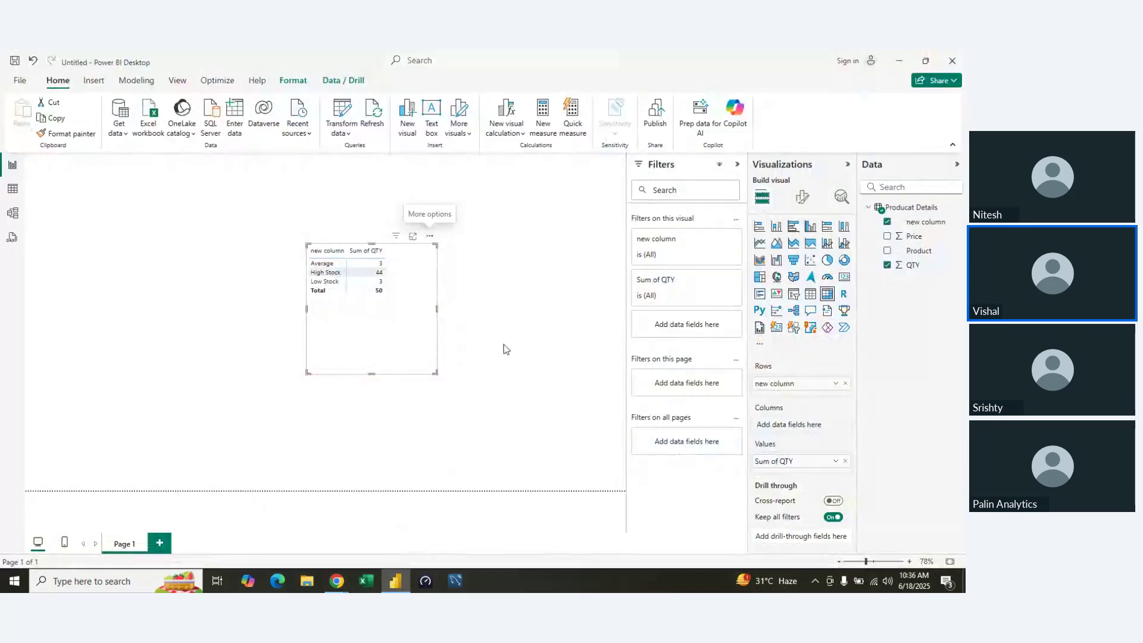
left_click(505, 349)
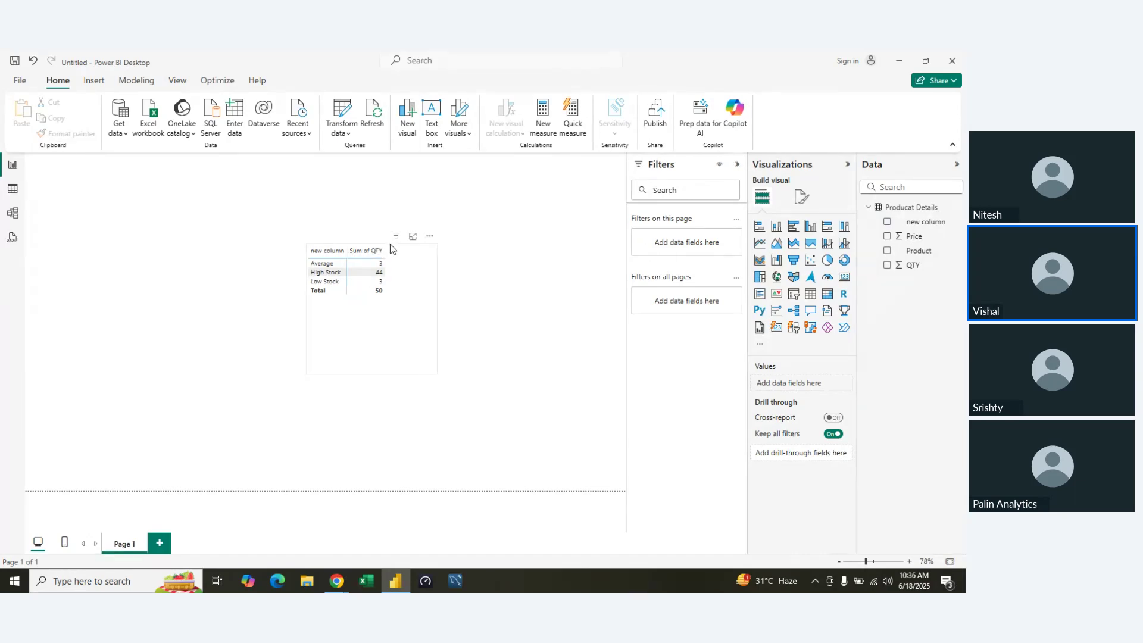
left_click(389, 244)
key("Delete")
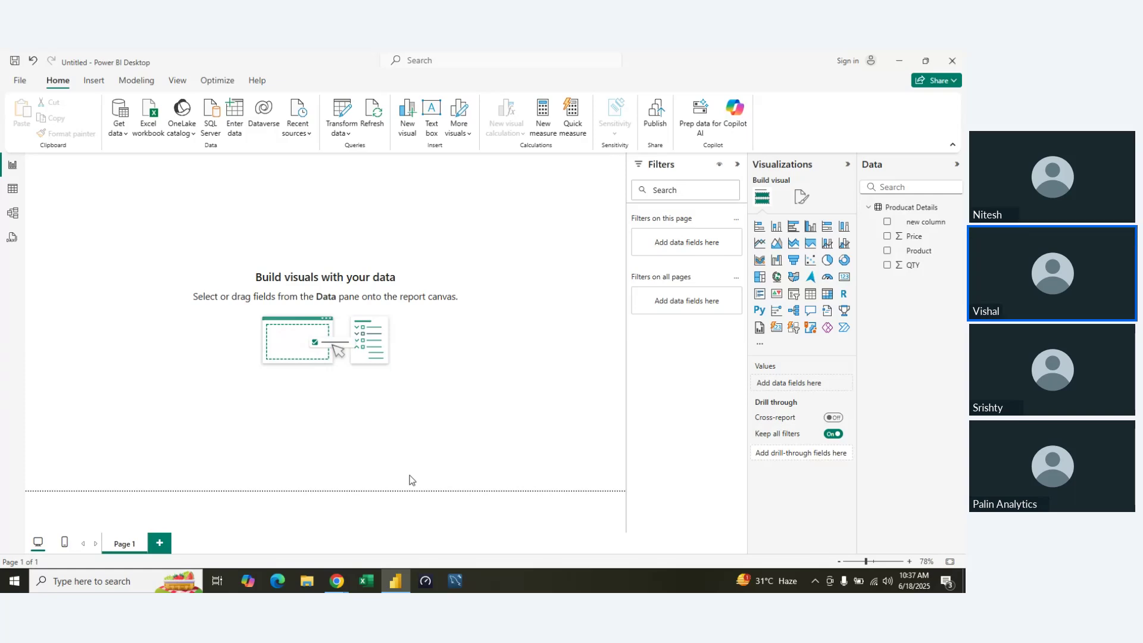
- Open the Power Query Editor for the product query, then switch to Excel and create a blank workbook
left_click(342, 113)
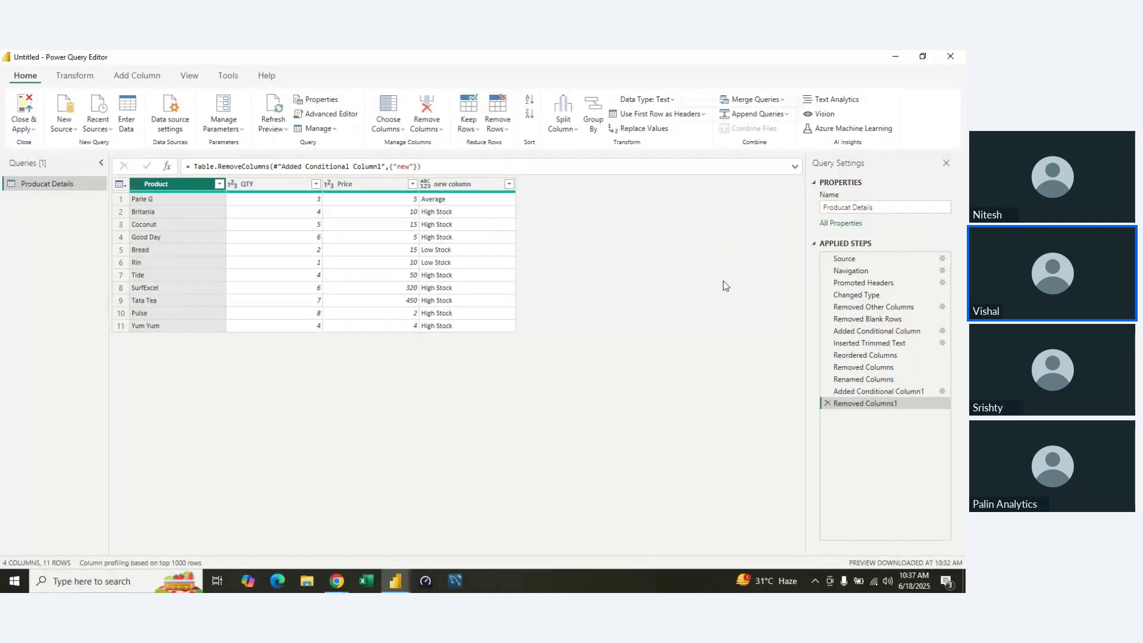
left_click(368, 584)
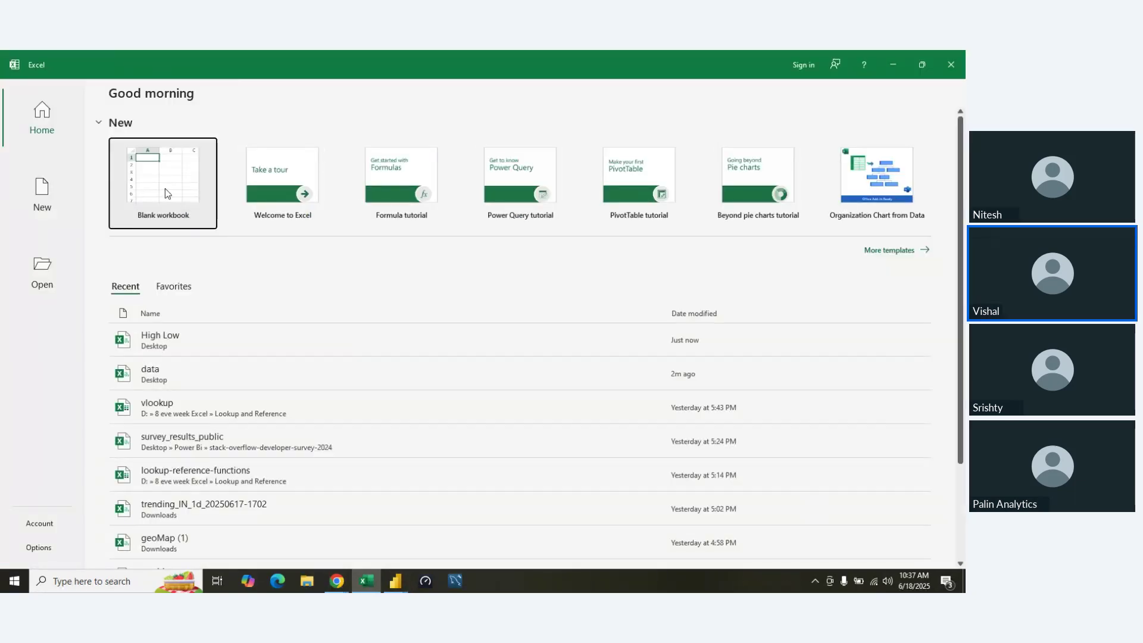
left_click(167, 193)
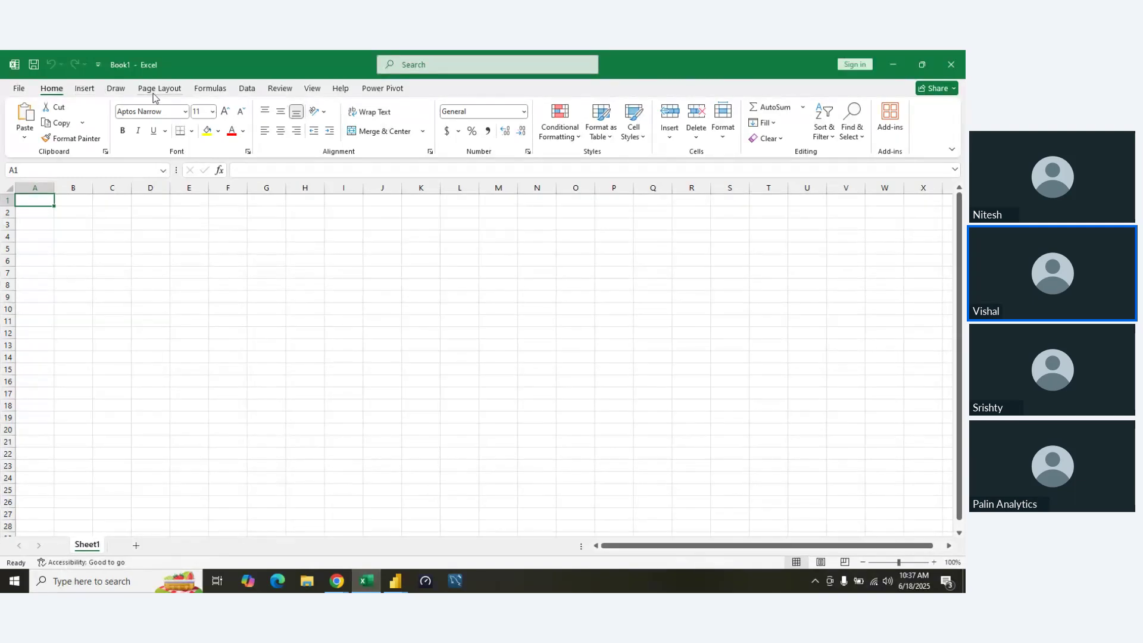
- Import the Product details workbook from the Power Bi folder on the Desktop and open its Producat Details sheet for transformation
left_click(206, 91)
left_click(249, 89)
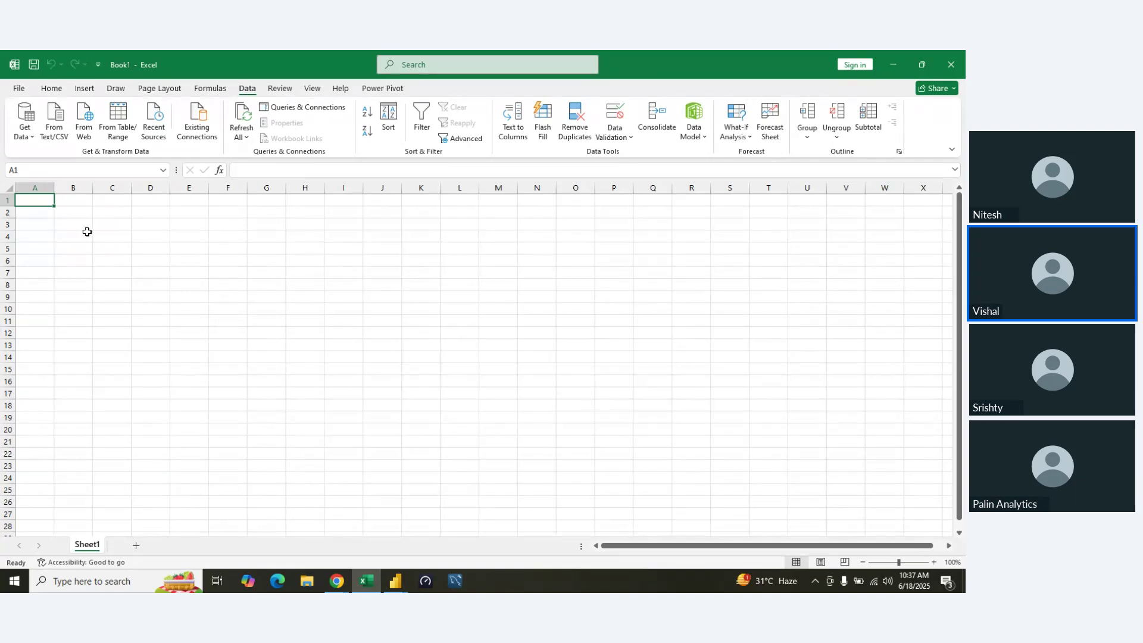
left_click(50, 127)
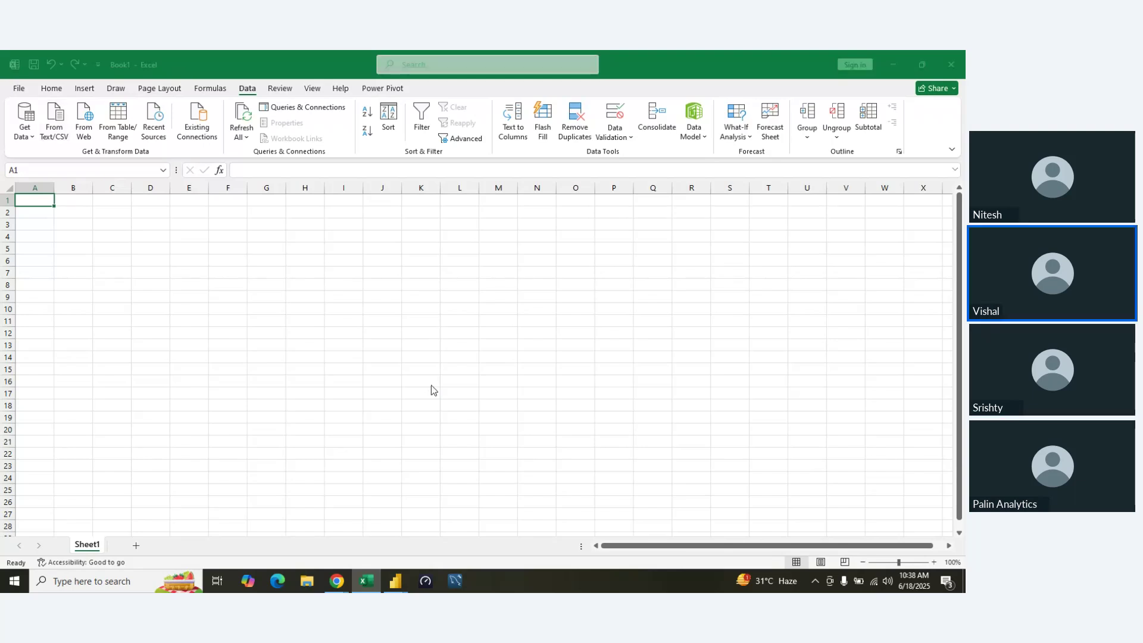
left_click(441, 321)
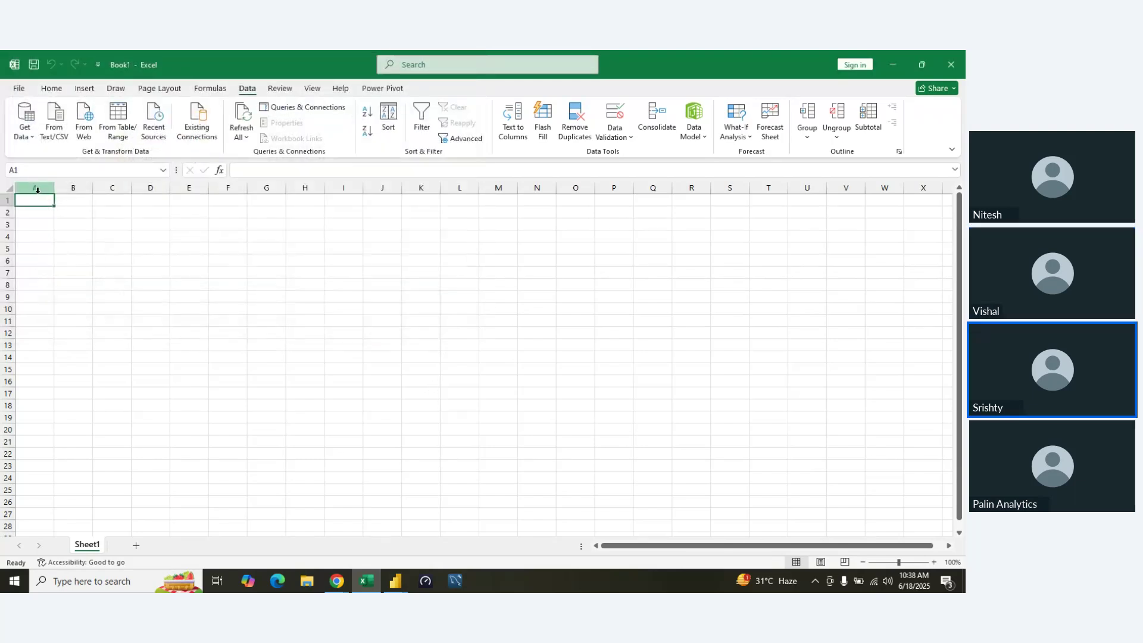
left_click(25, 128)
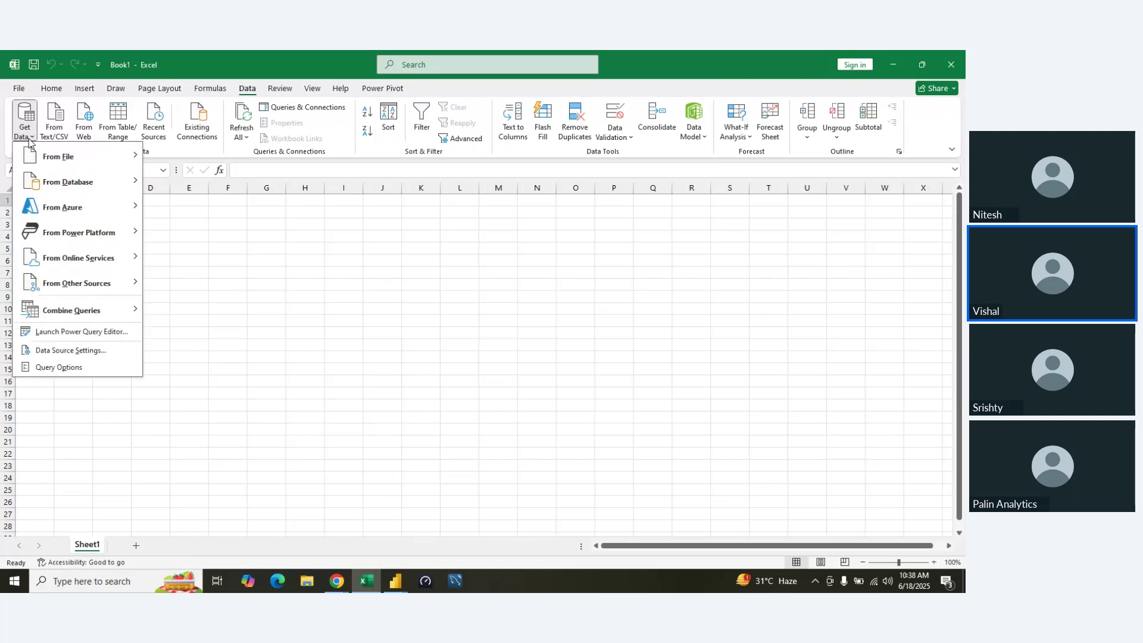
mouse_move(97, 156)
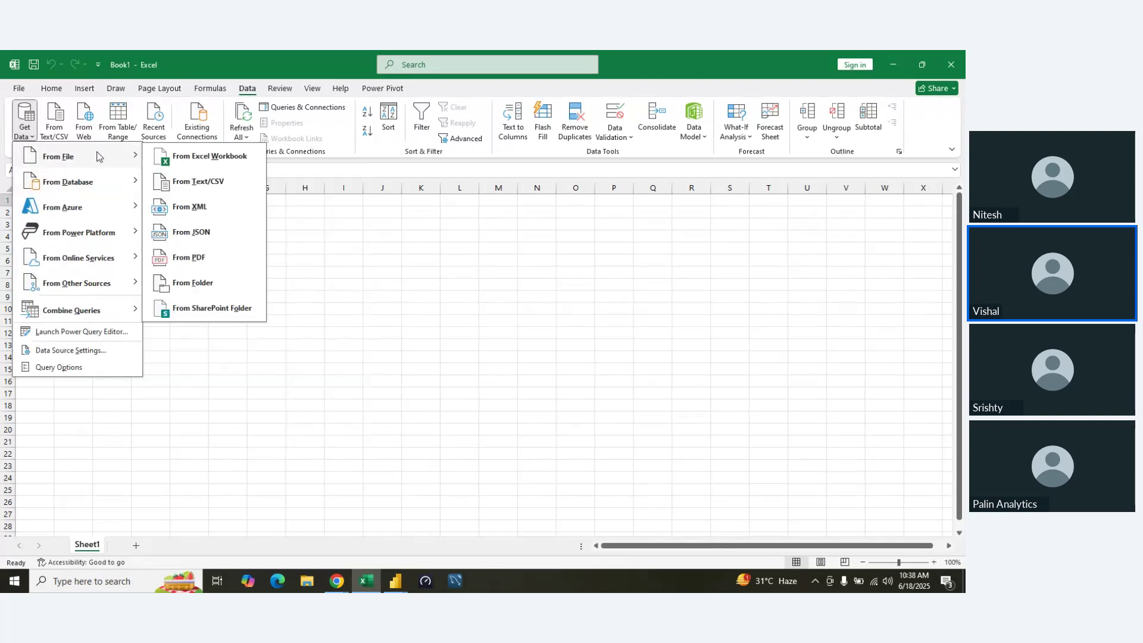
left_click(186, 158)
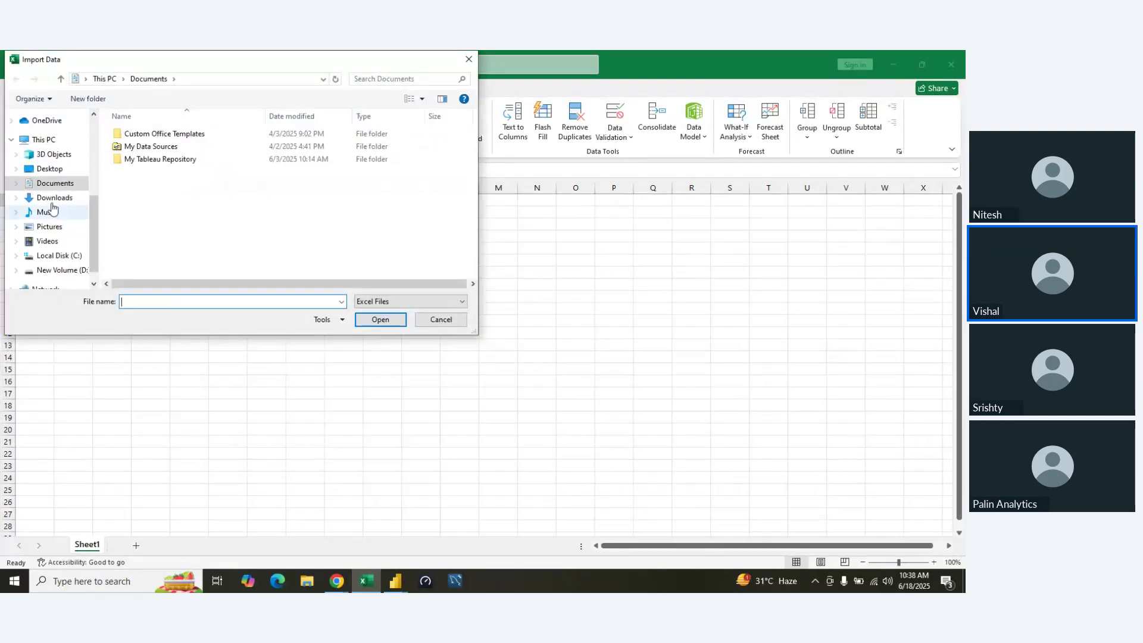
left_click(90, 168)
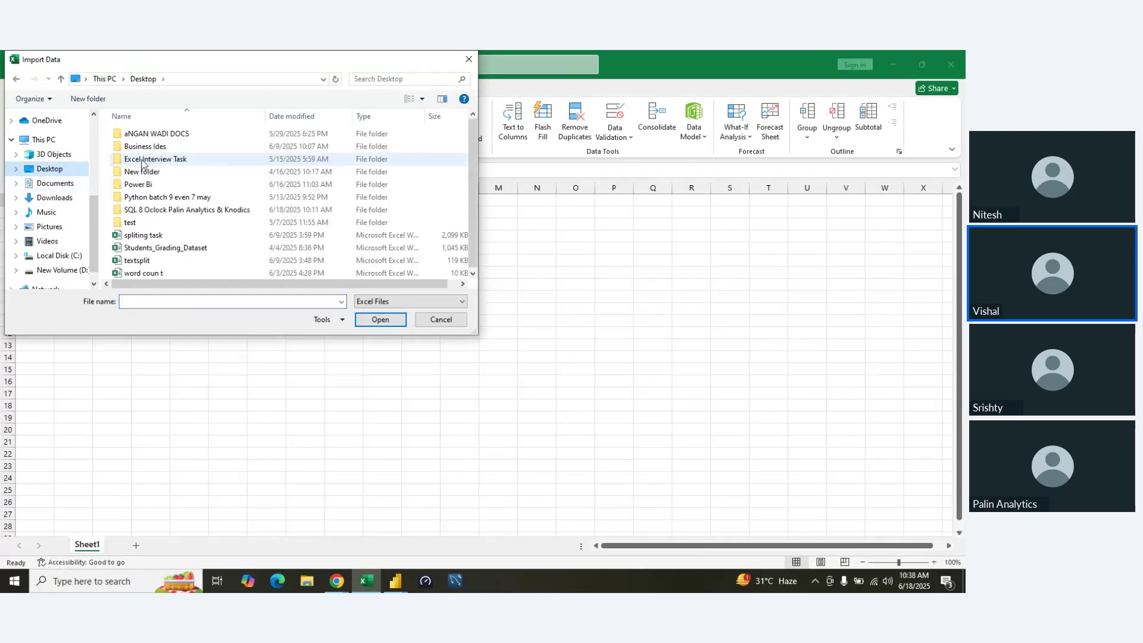
left_click(148, 186)
double_click(149, 186)
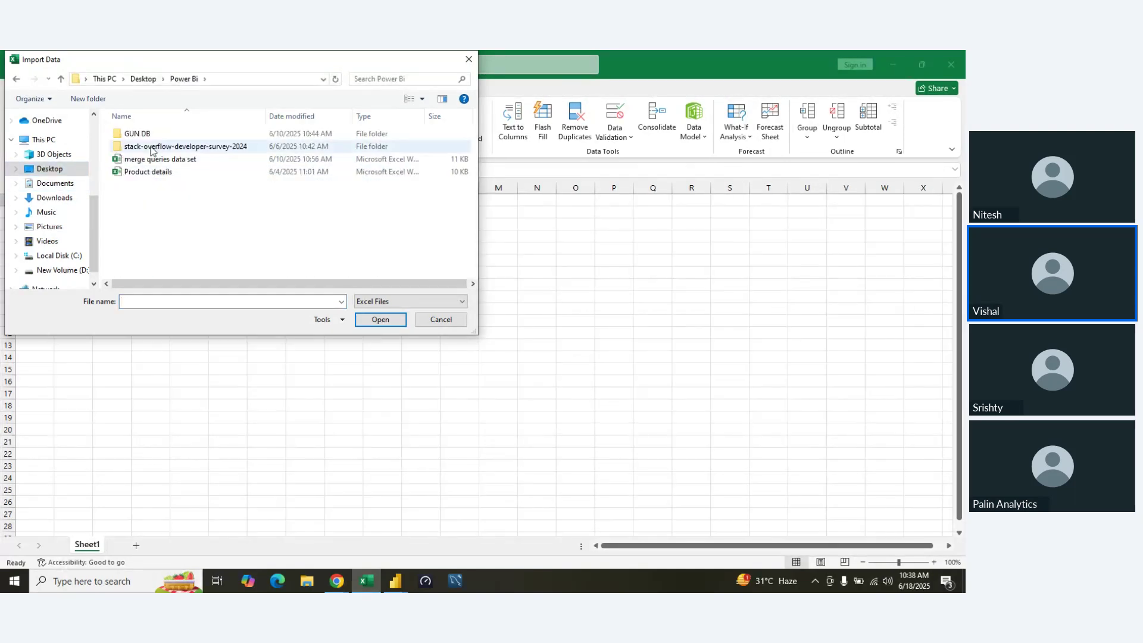
left_click(153, 174)
double_click(153, 174)
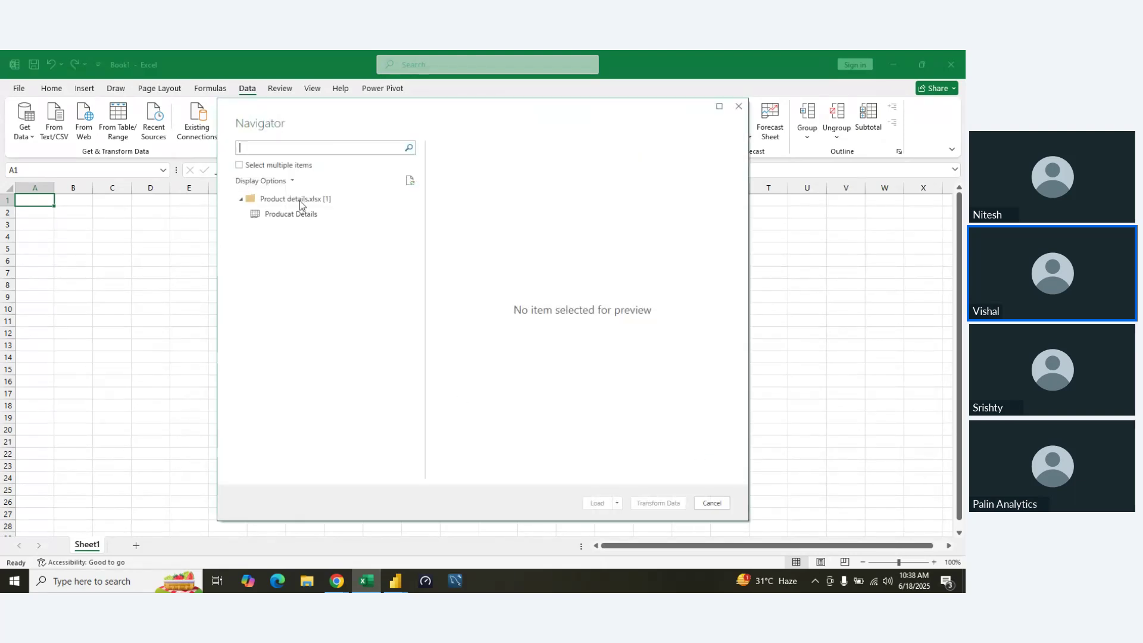
left_click(304, 214)
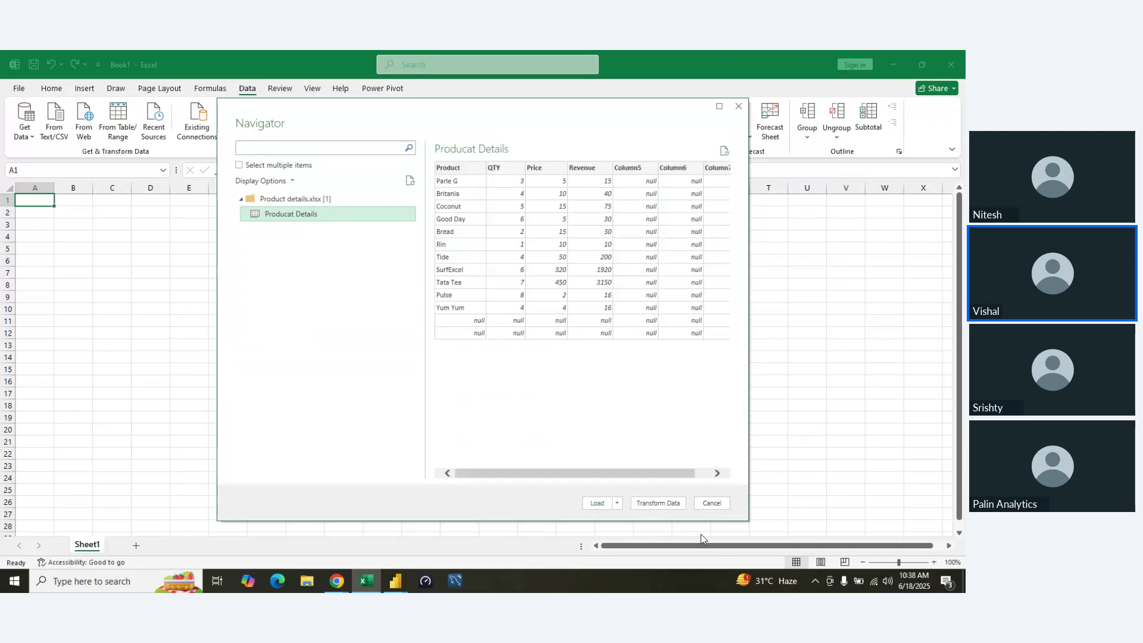
left_click(669, 510)
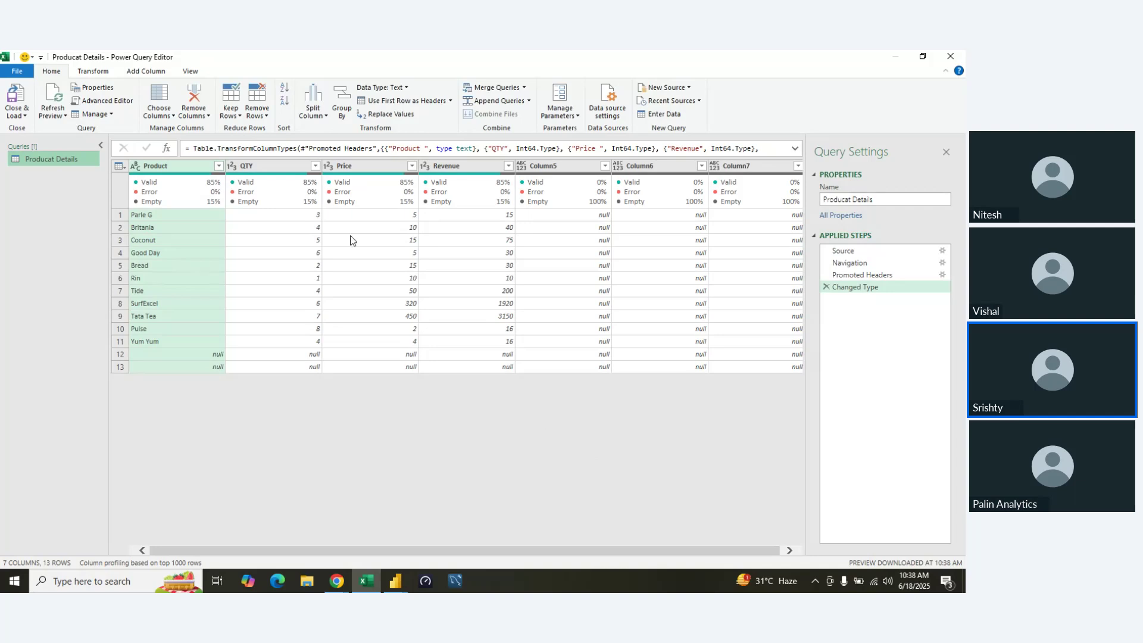
- Keep only the Product, QTY and Price columns in the Producat Details query
left_click(167, 115)
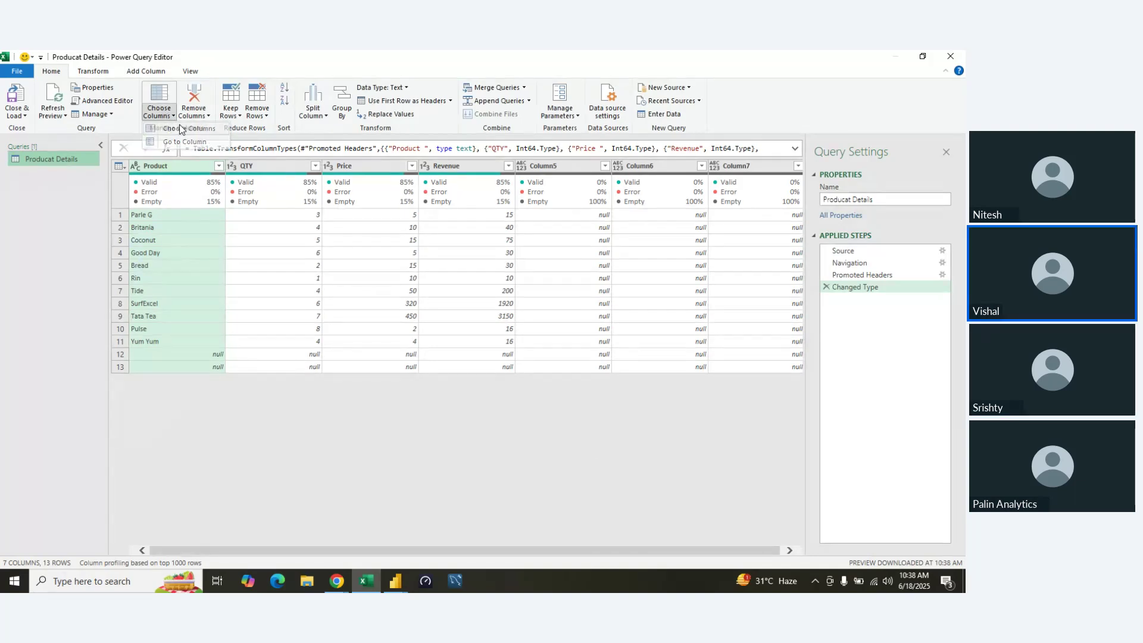
left_click(188, 129)
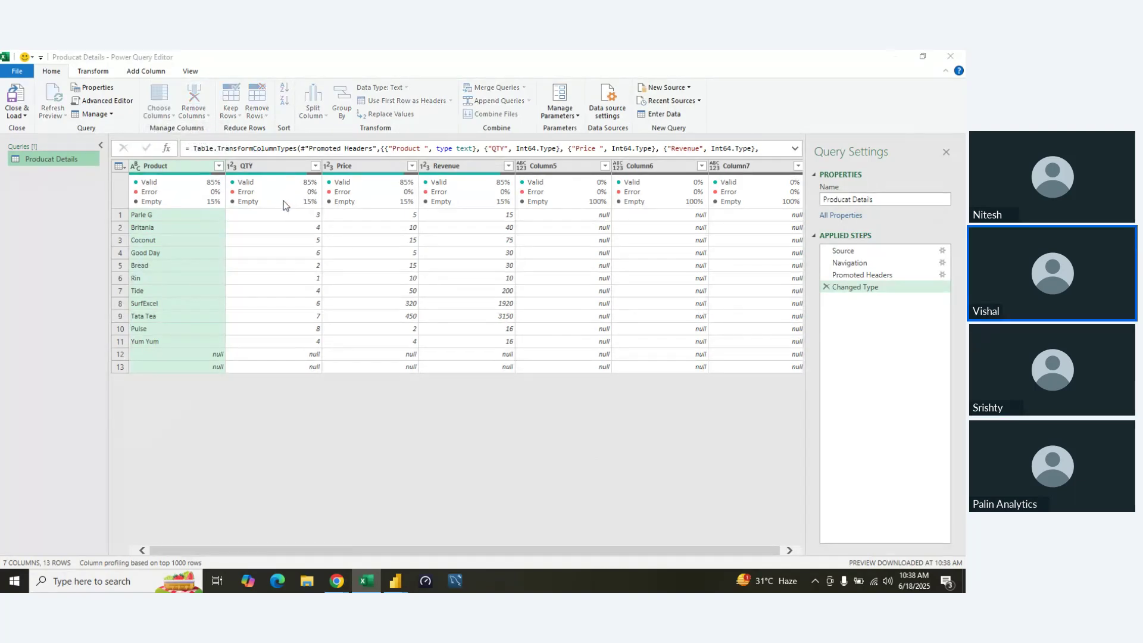
left_click(405, 201)
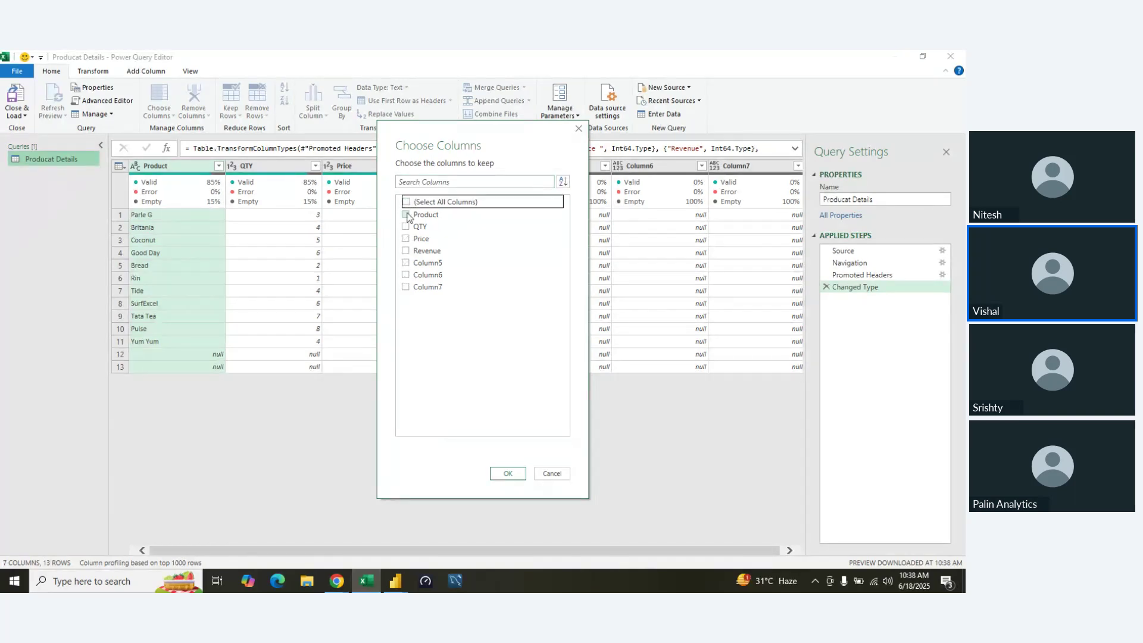
left_click(406, 214)
left_click(405, 225)
left_click(406, 237)
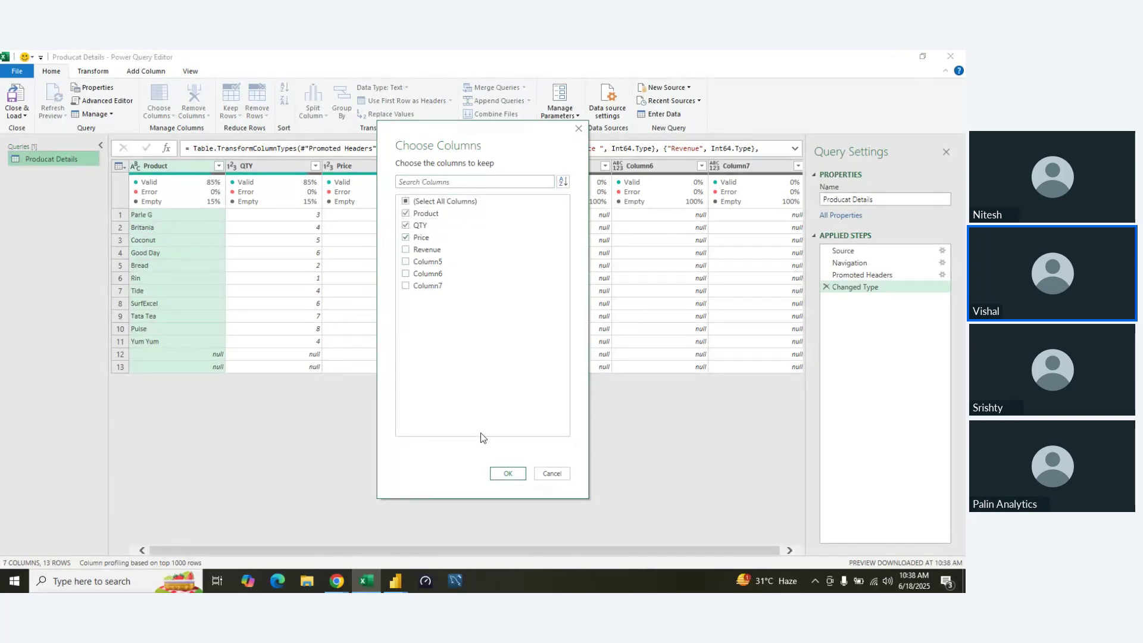
left_click(500, 474)
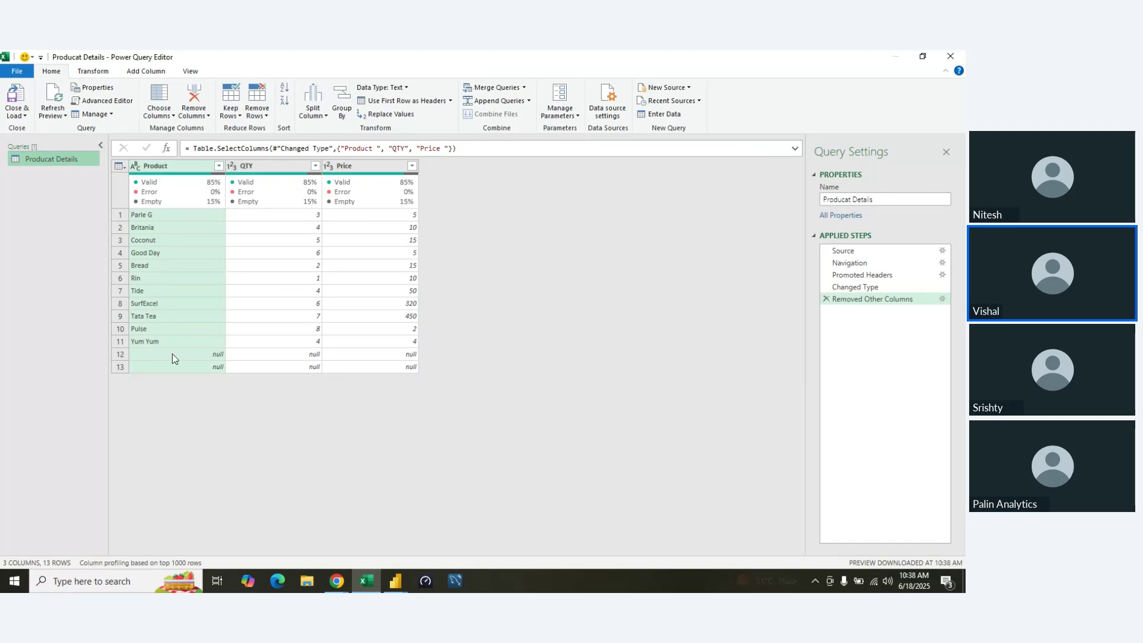
- Remove the blank rows from the Producat Details query
left_click(92, 71)
scroll(138, 78, "down", 1)
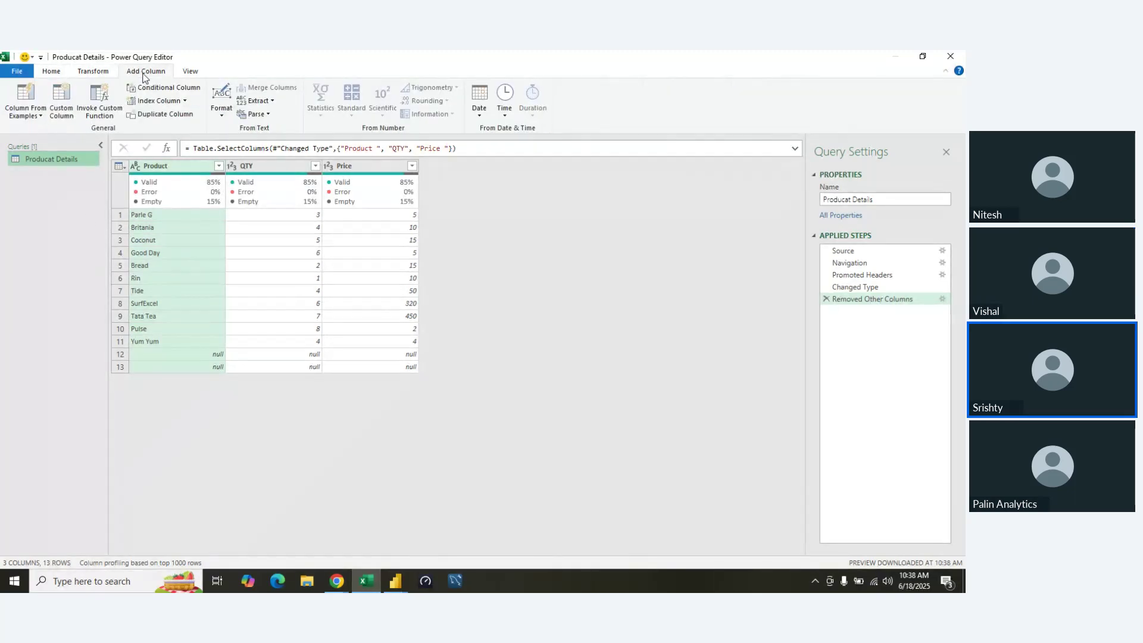
scroll(166, 77, "up", 1)
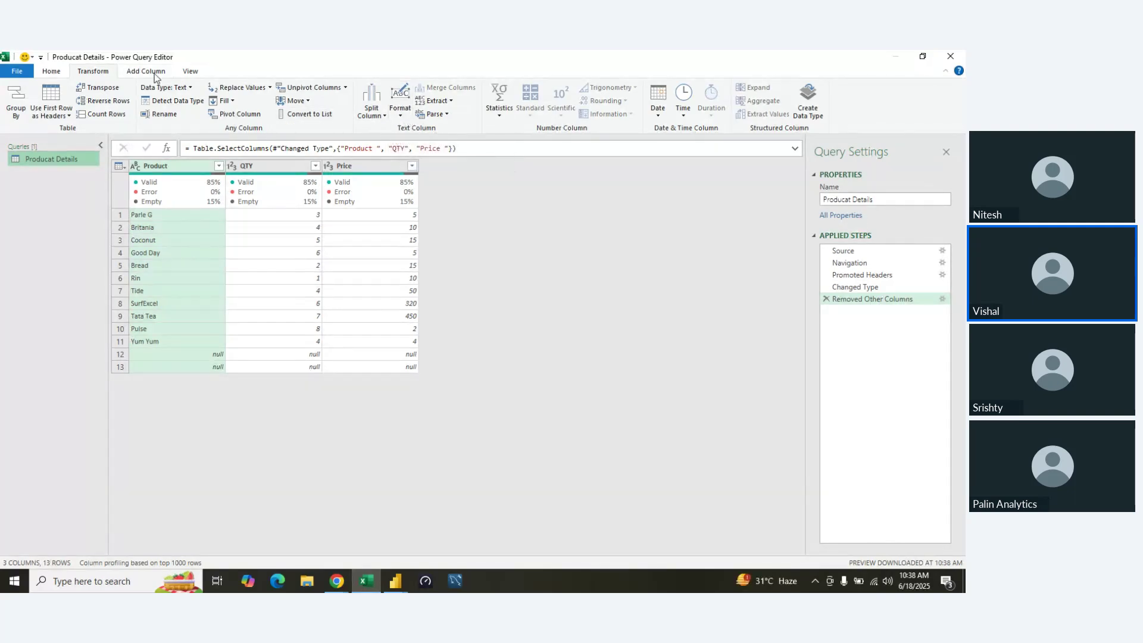
left_click(51, 72)
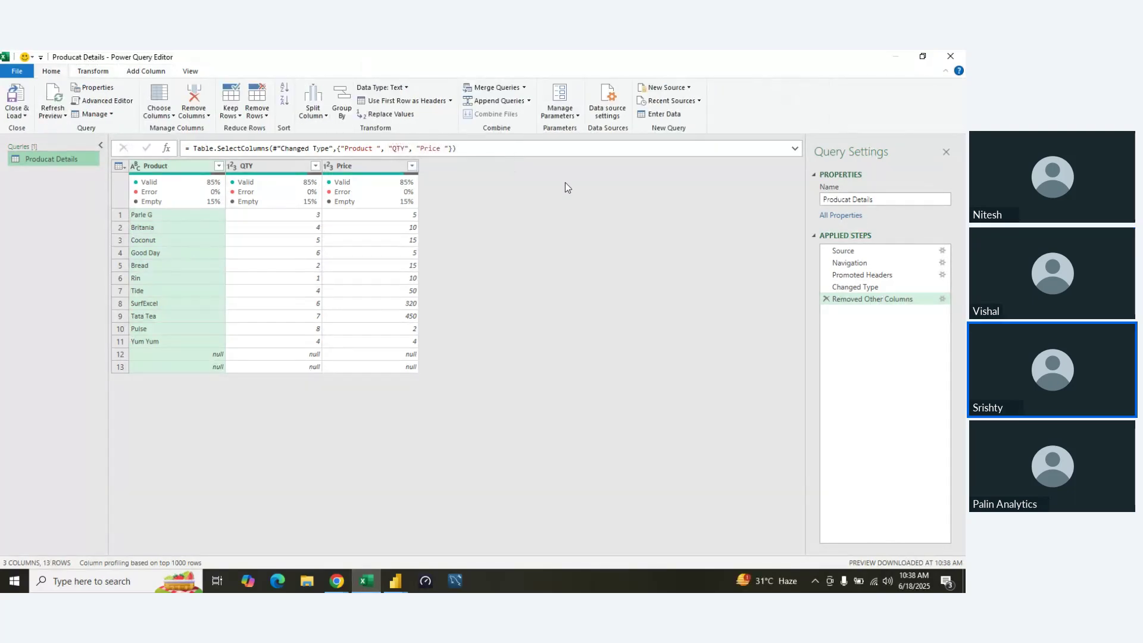
left_click(265, 115)
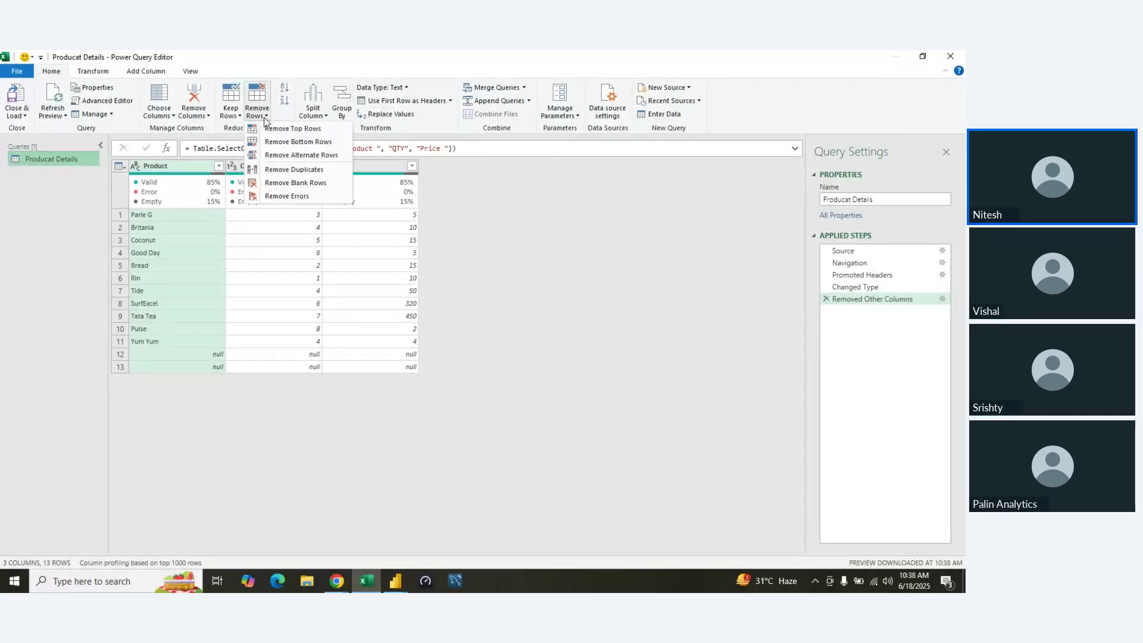
left_click(285, 183)
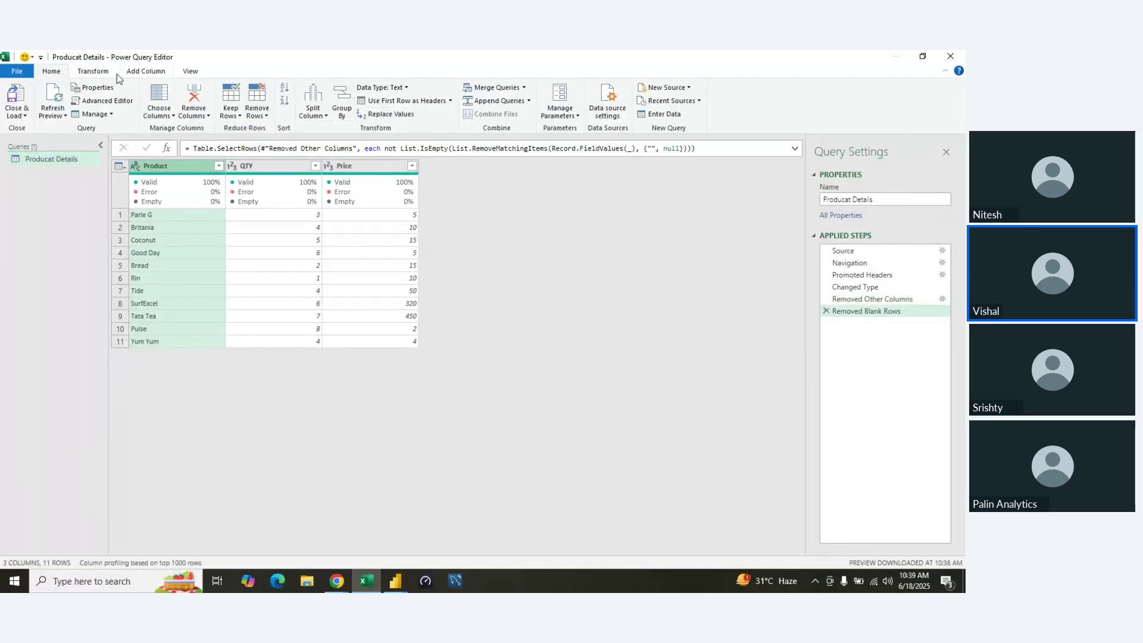
- Trim the text in the Product column
left_click(93, 71)
left_click(400, 109)
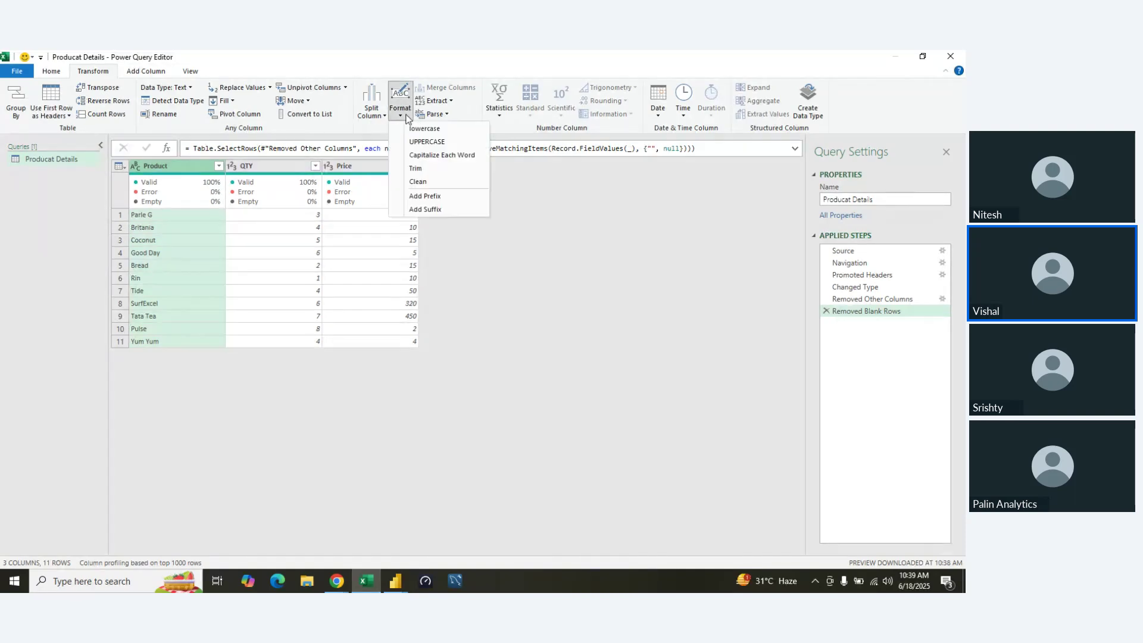
left_click(421, 170)
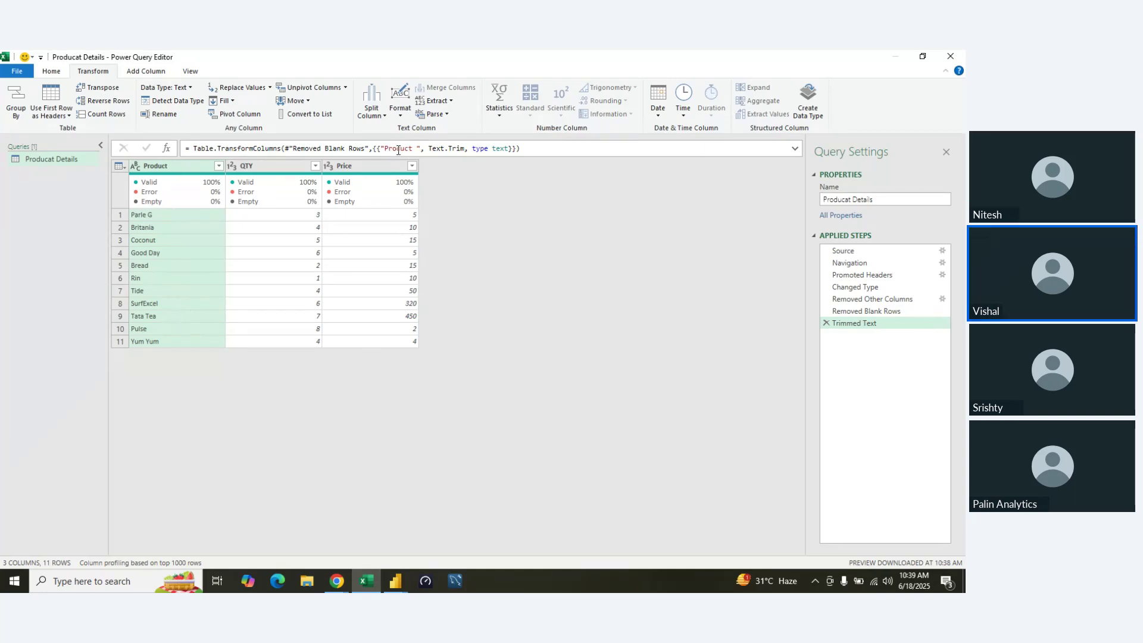
- Try replacing the Product text with its character length and delete that applied step
left_click(447, 101)
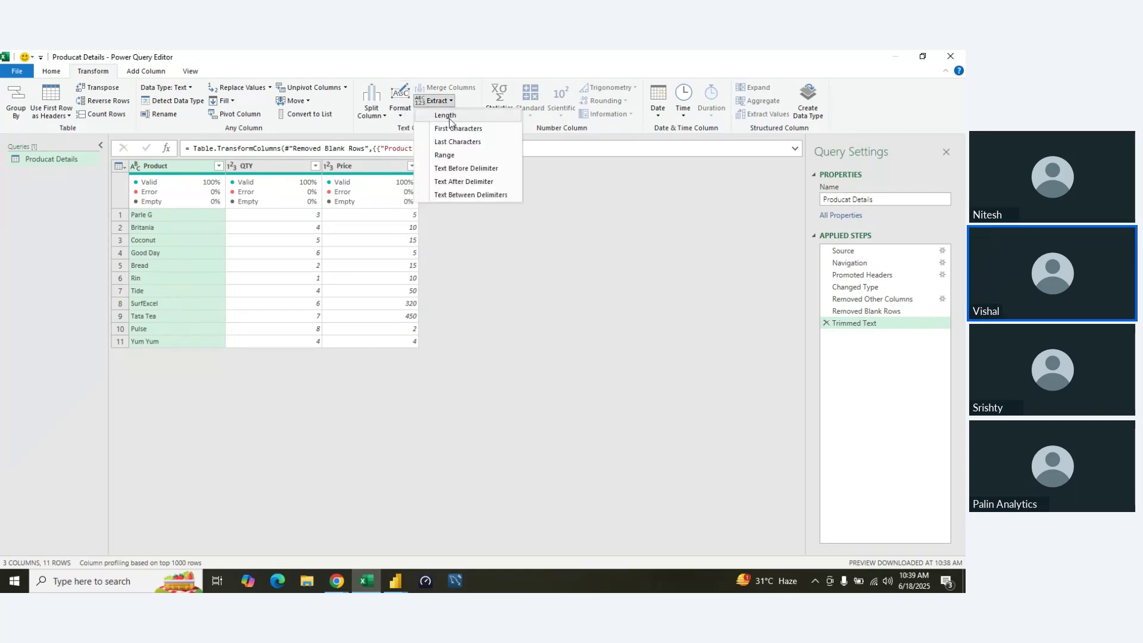
left_click(452, 114)
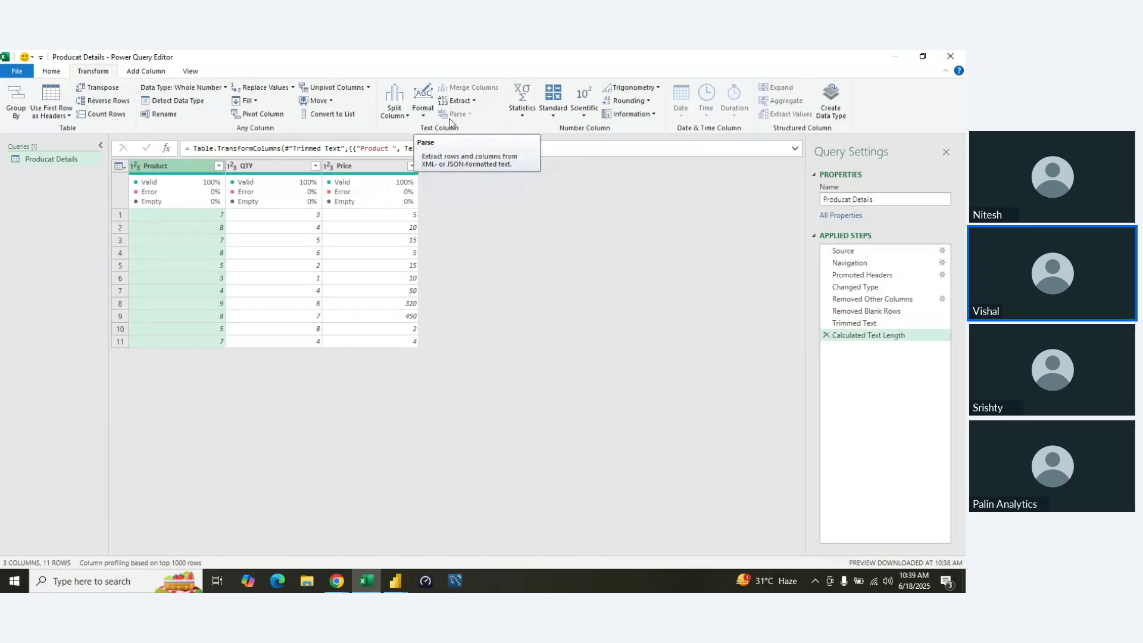
left_click(826, 335)
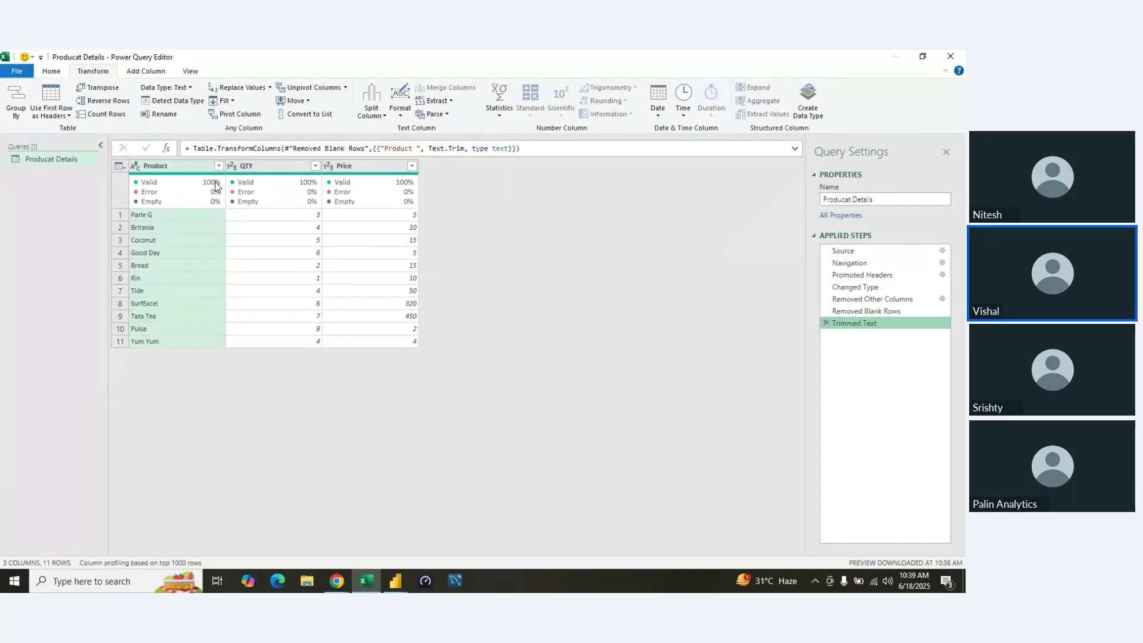
- Start a conditional column named Stock Category in the Producat Details query
left_click(144, 72)
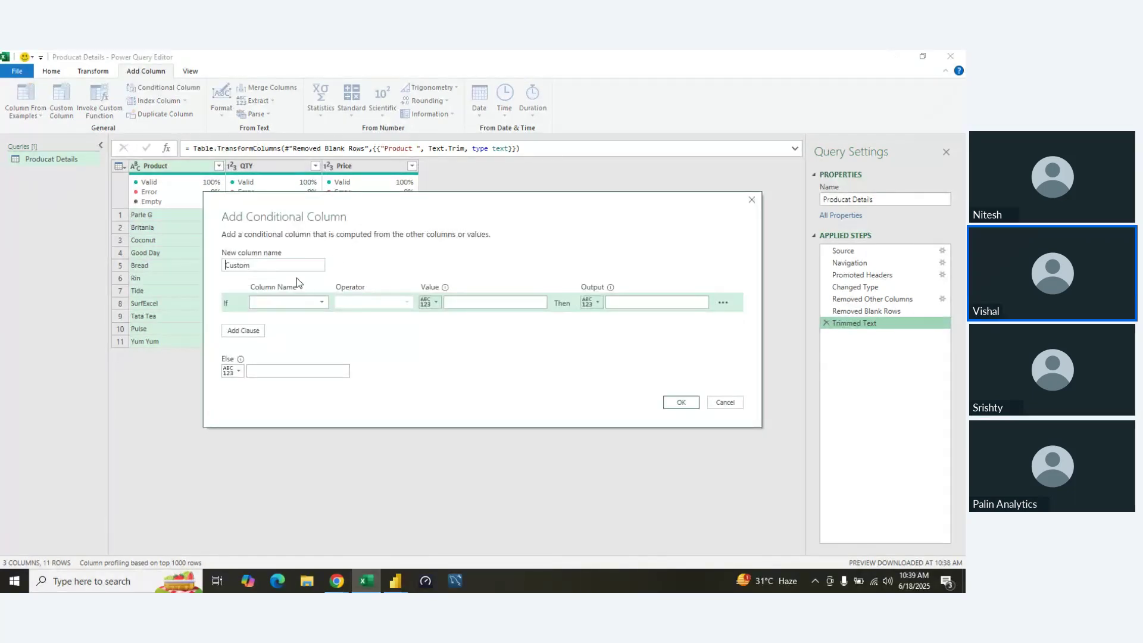
key("Delete")
key("Delete")
key("Delete")
key("Delete")
key("Delete")
key("Delete")
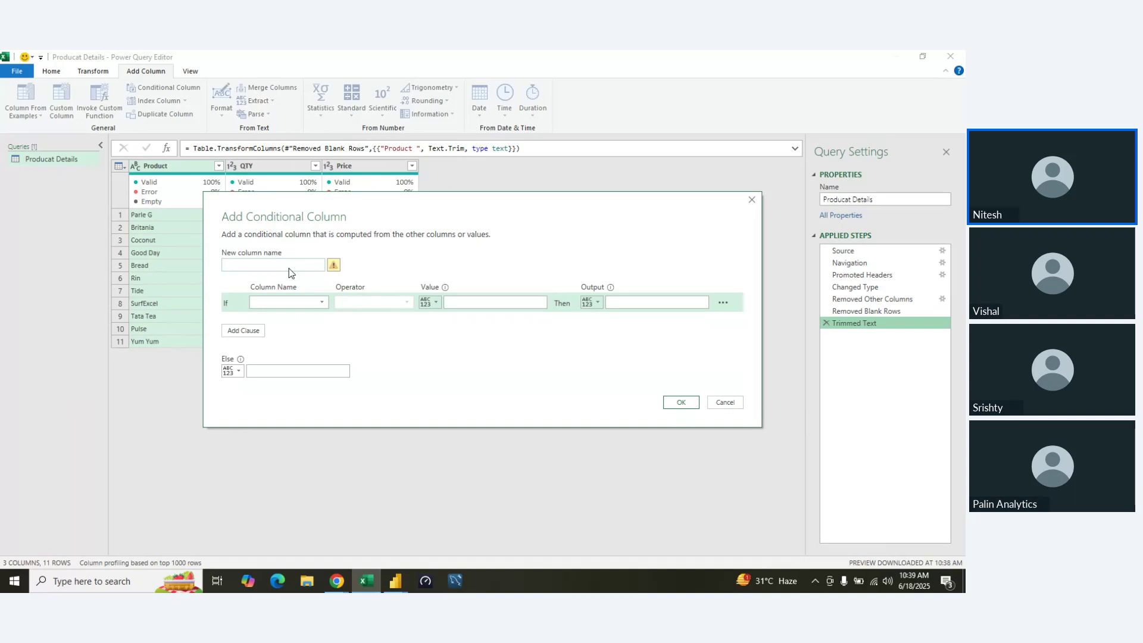
type("Stock ")
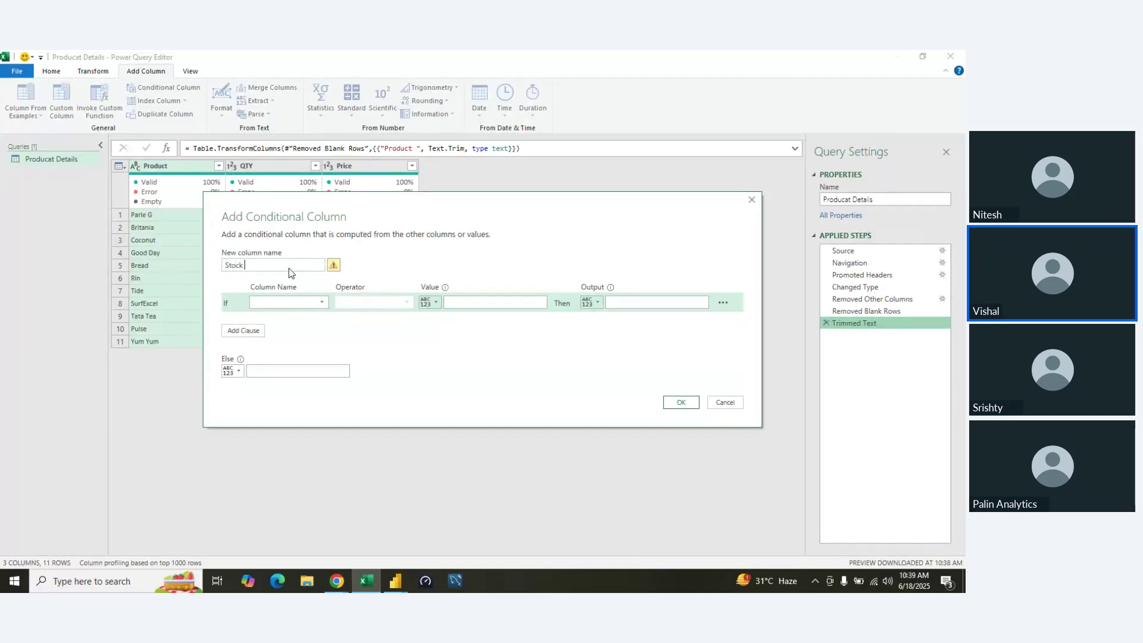
type("category")
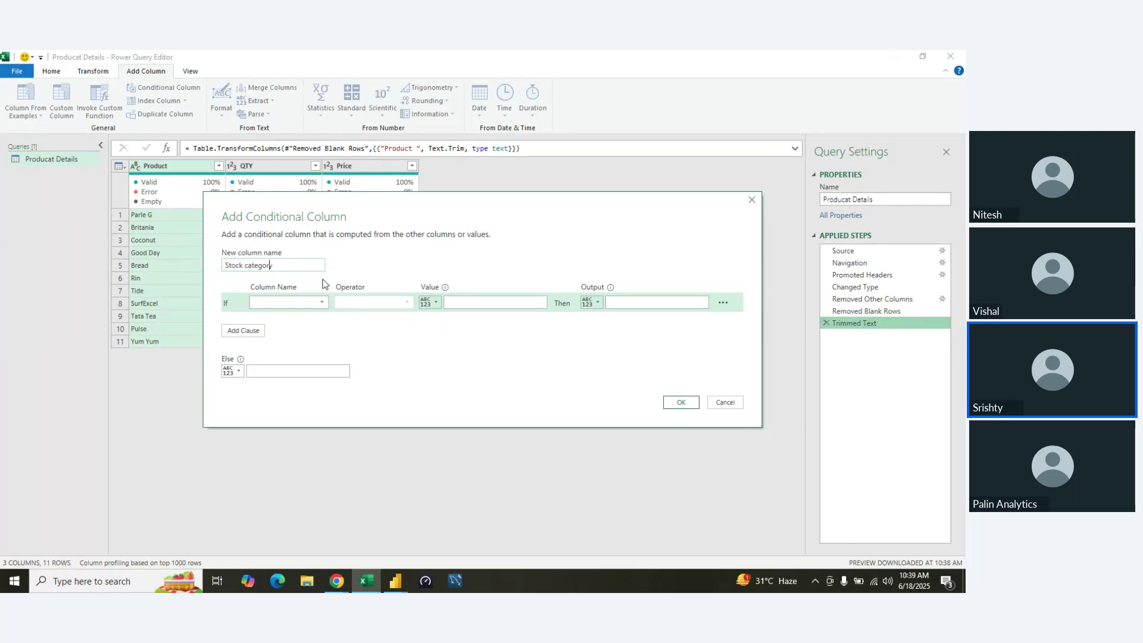
key("Left")
key("Left")
key("Left")
key("Left")
key("Left")
key("Left")
key("Left")
key("BackSpace")
type("S")
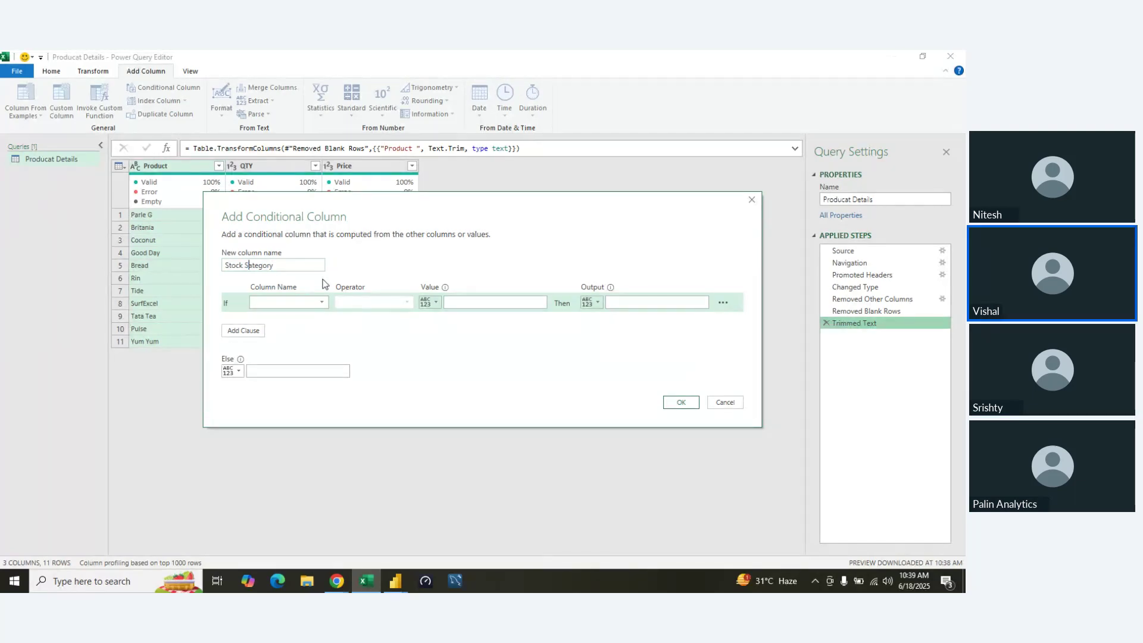
key("BackSpace")
type("C")
- Create the Stock Category column with a condition that outputs Yes when Product equals Parle G
left_click(322, 303)
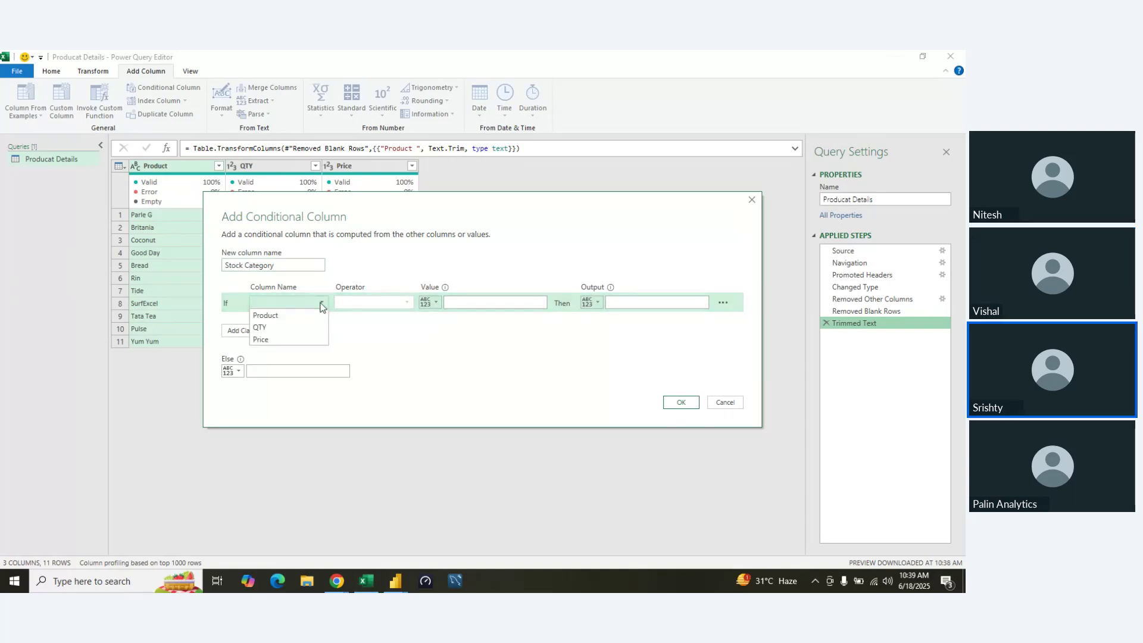
left_click(299, 327)
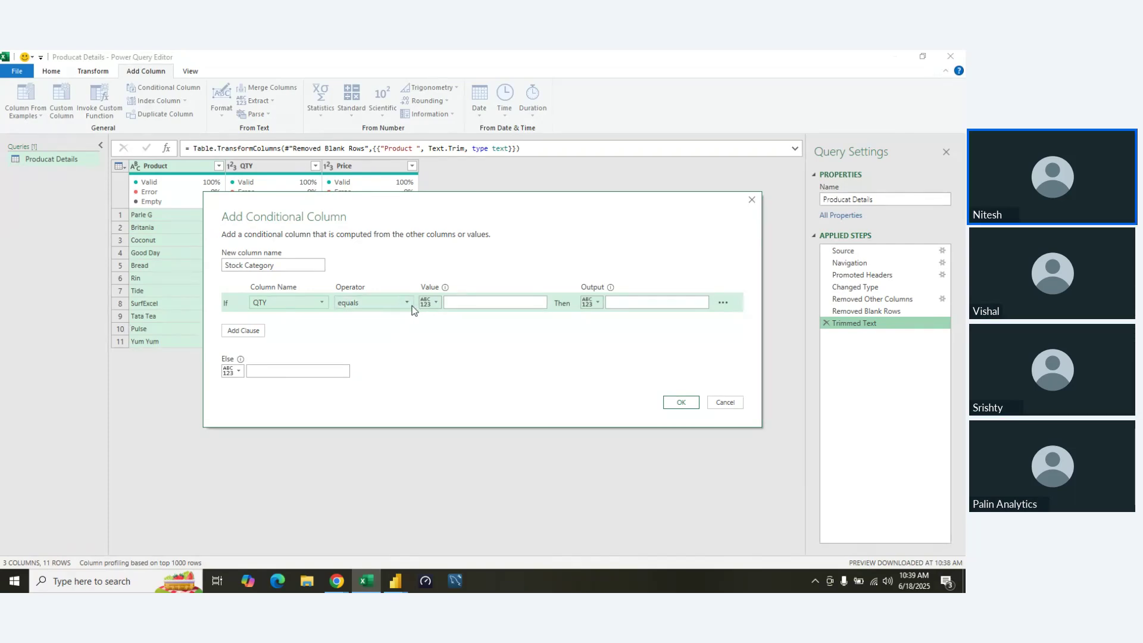
left_click(485, 305)
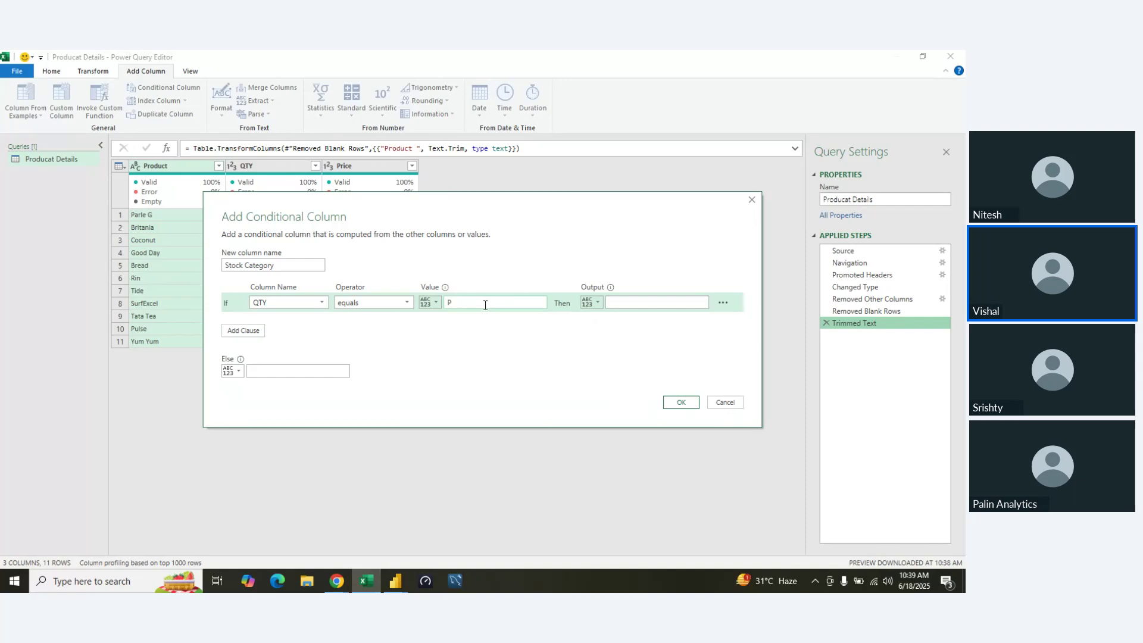
type("Parle G")
left_click(628, 304)
type("Yes")
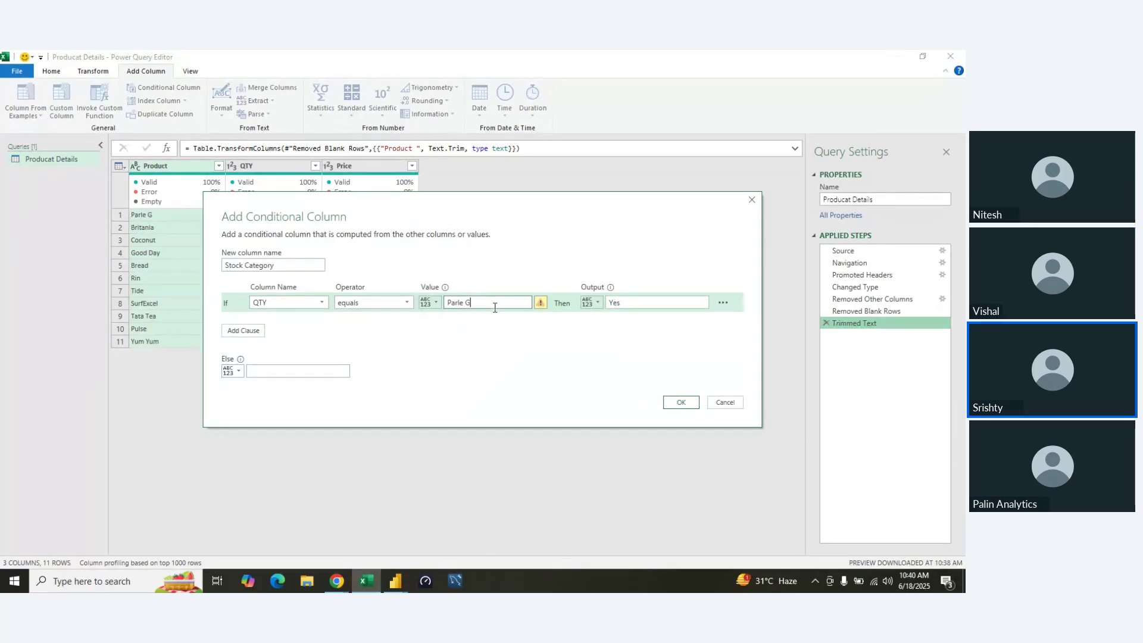
left_click(302, 303)
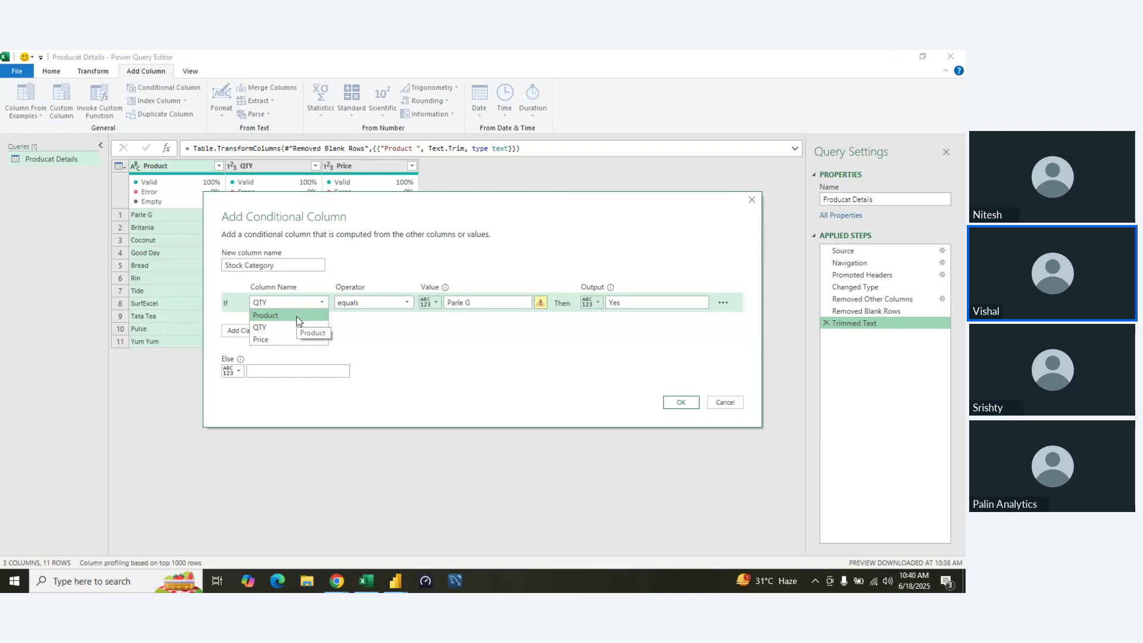
left_click(296, 316)
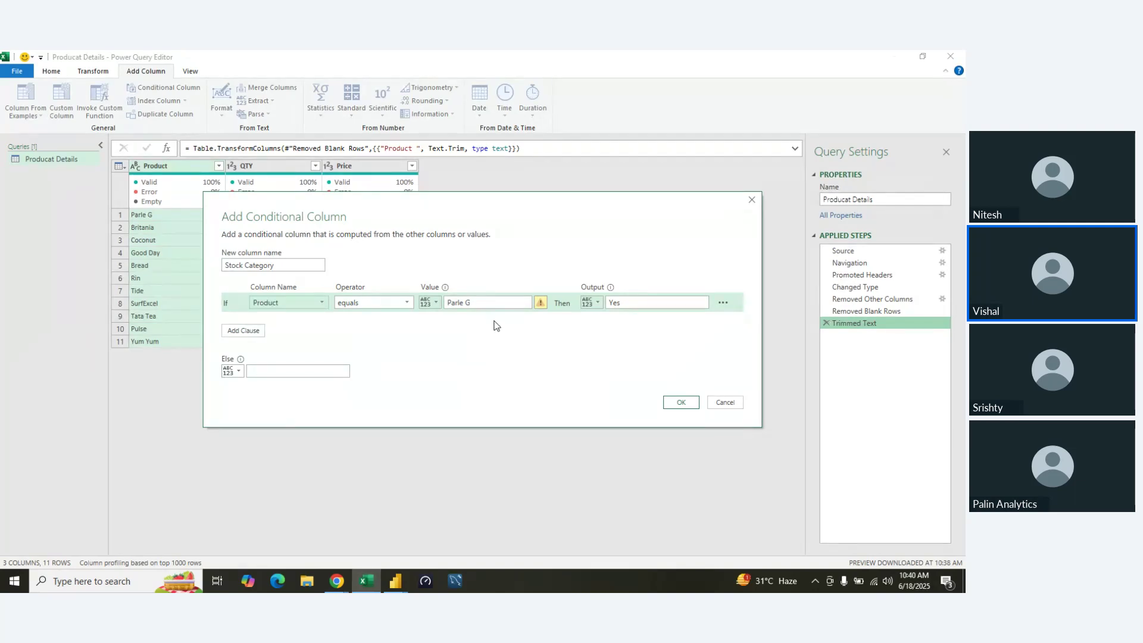
left_click(682, 404)
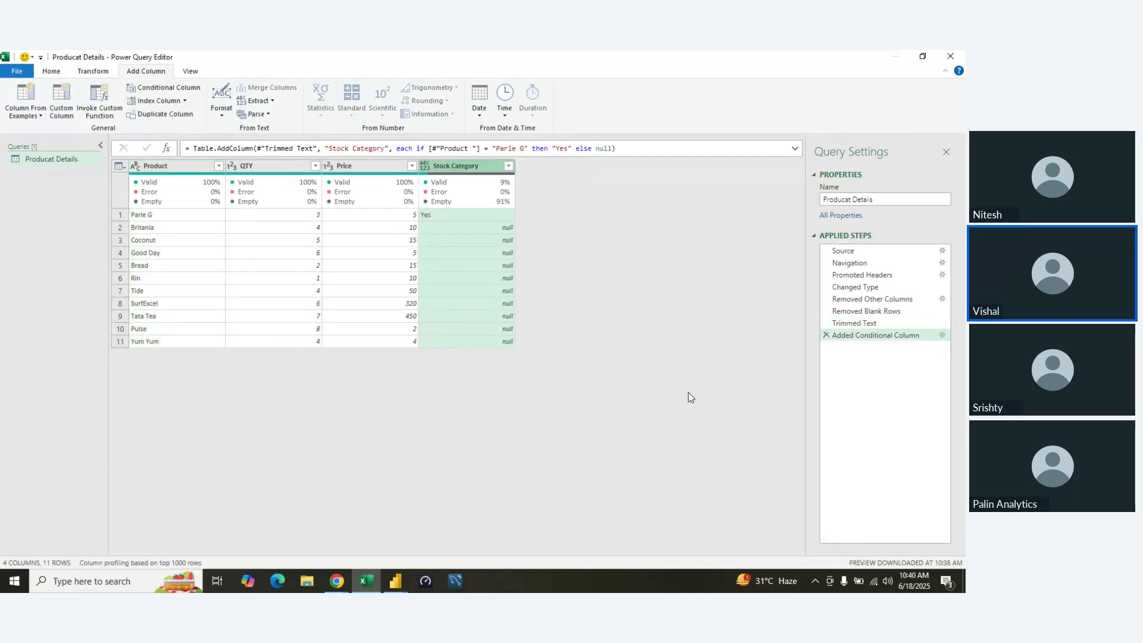
- Try the Stock Category condition with the value Parle g in lowercase and delete the conditional column's applied step
double_click(903, 336)
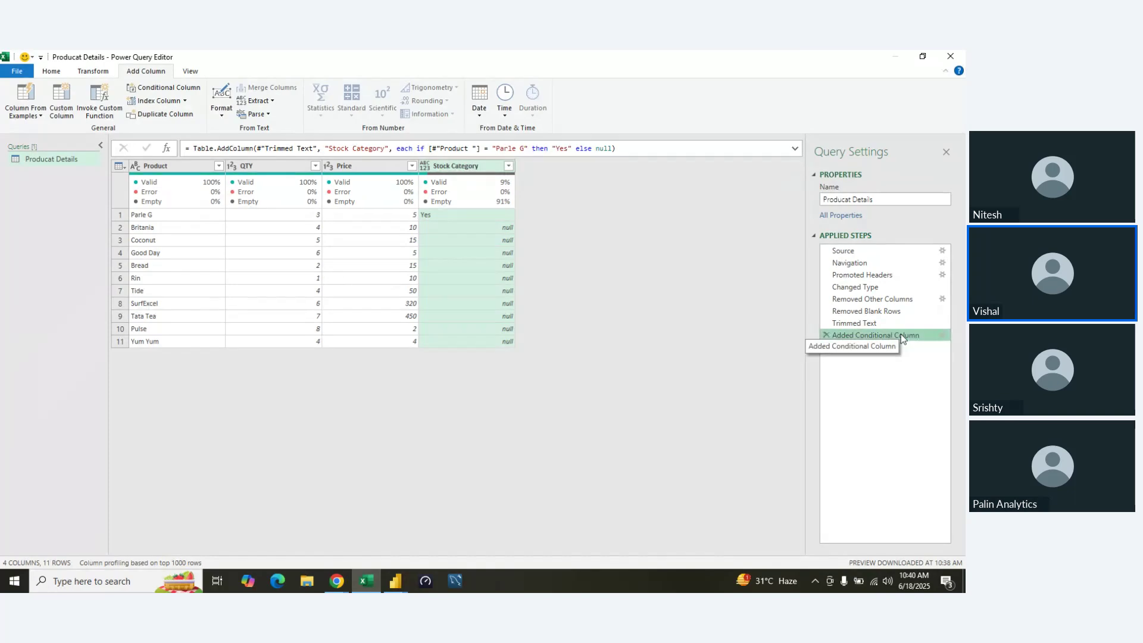
left_click(504, 303)
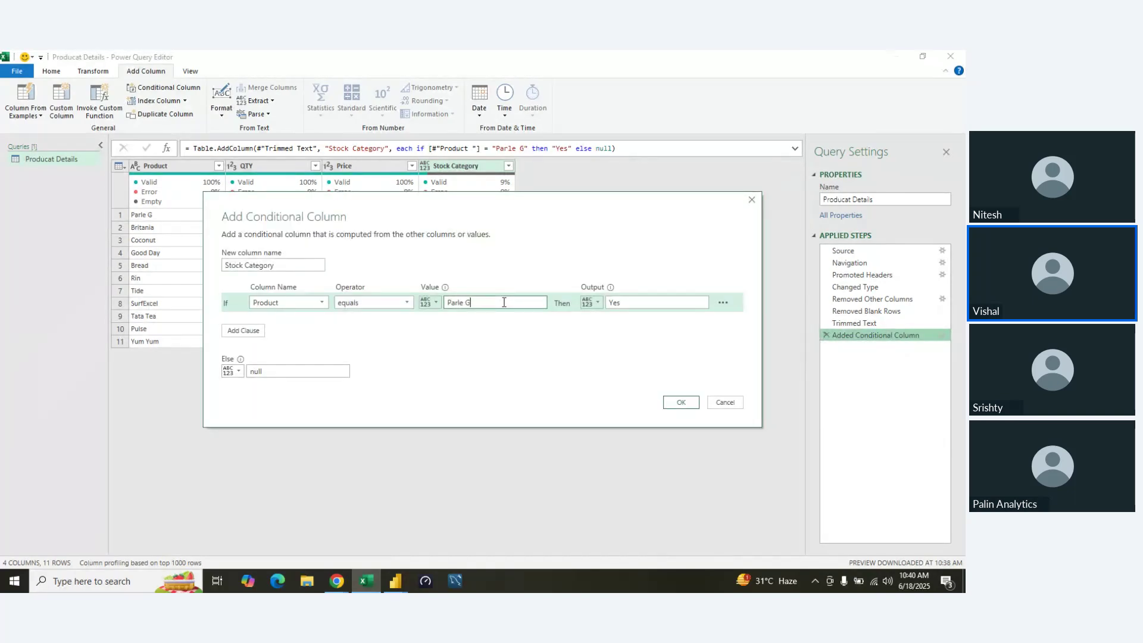
key("BackSpace")
type("g")
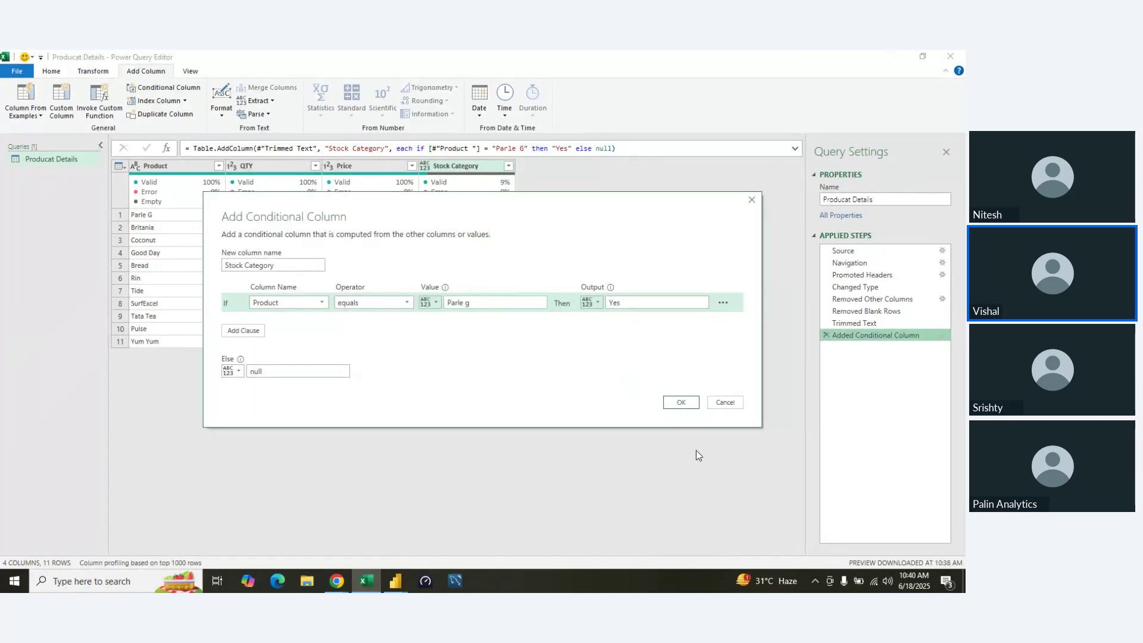
left_click(689, 402)
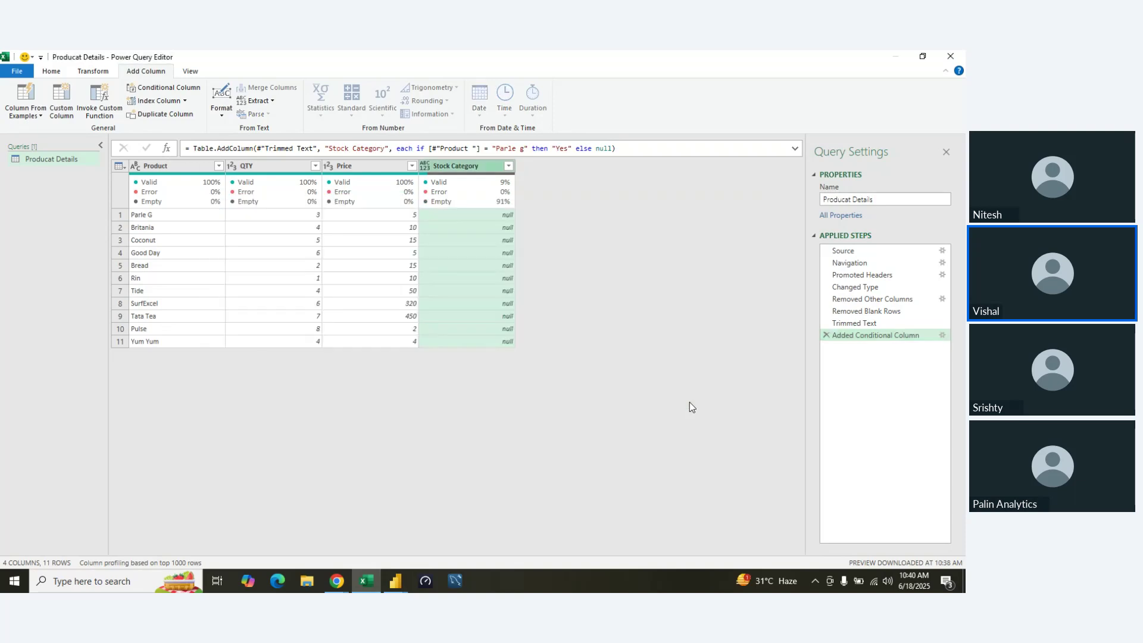
left_click(826, 334)
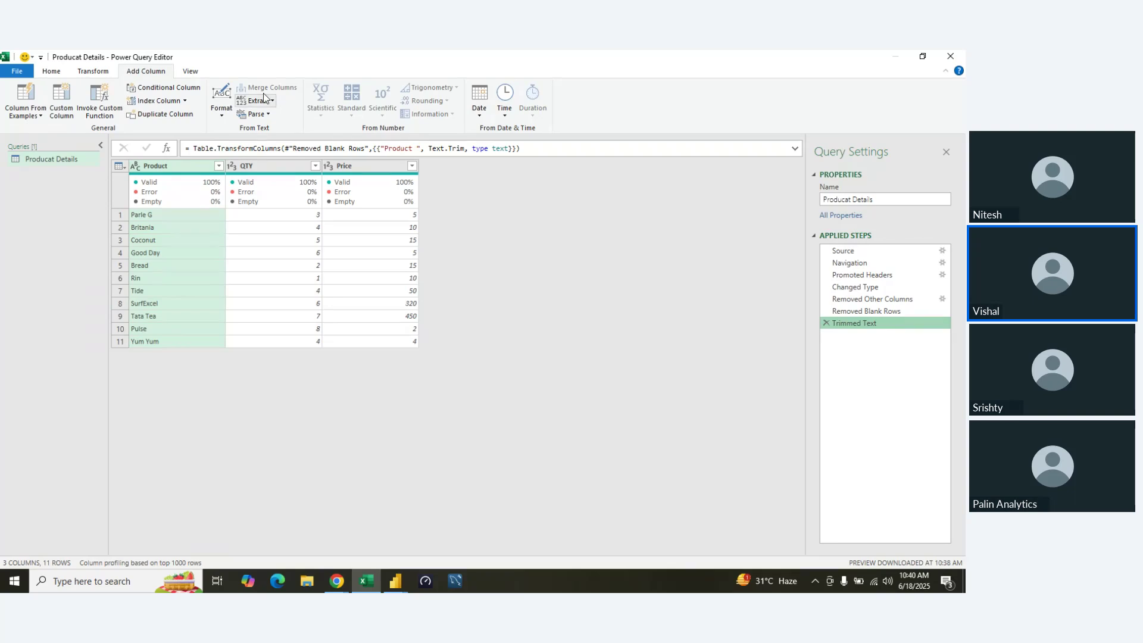
- Start a new conditional column named Stock Column whose condition tests the QTY column
left_click(177, 90)
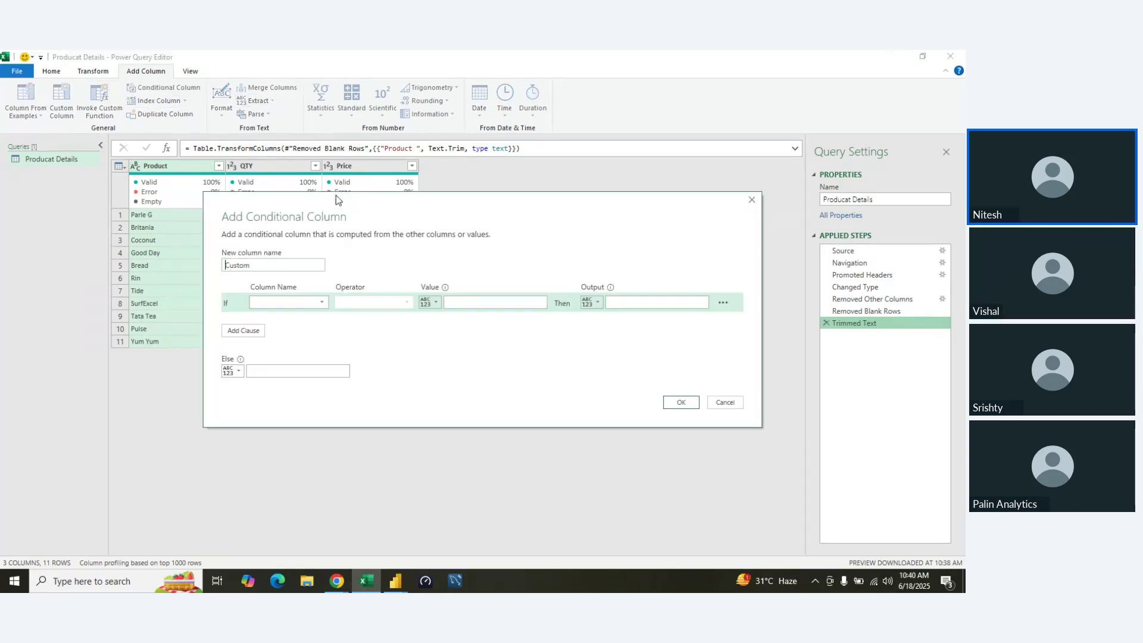
left_click(318, 303)
left_click(268, 326)
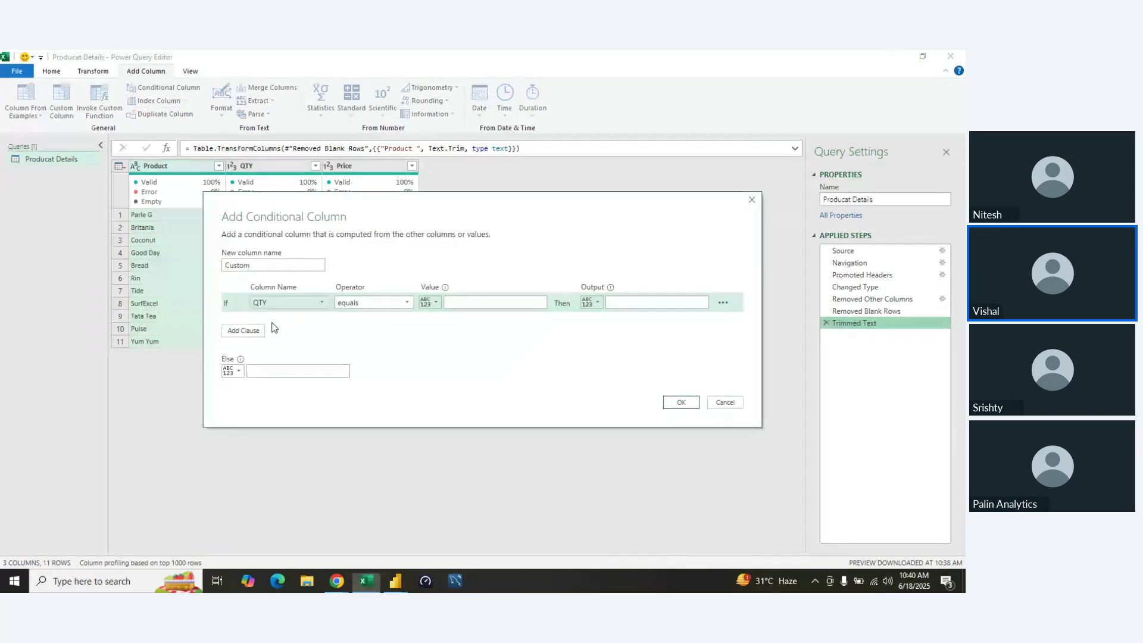
double_click(276, 267)
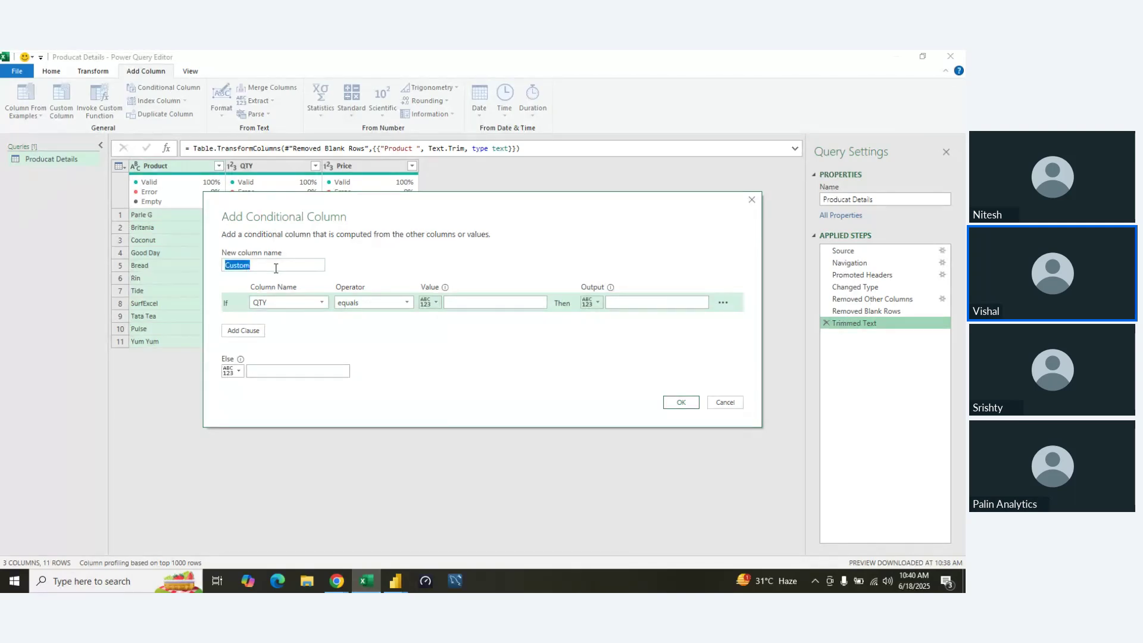
type("Stock Column")
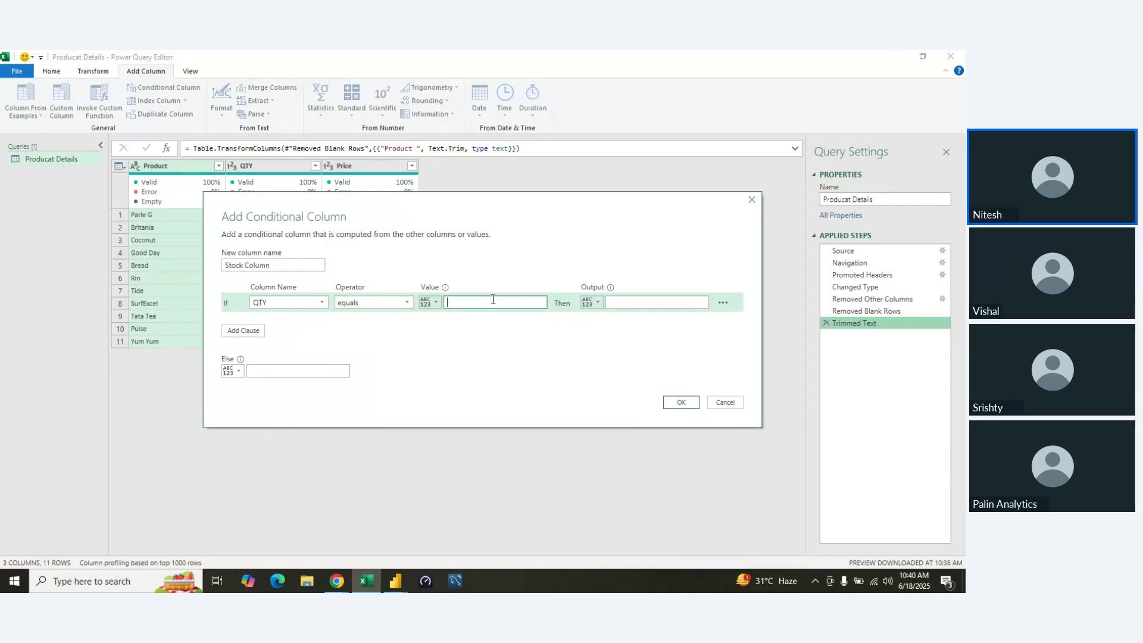
- Set the QTY condition to is greater than 3 and begin entering its output with H
left_click(381, 304)
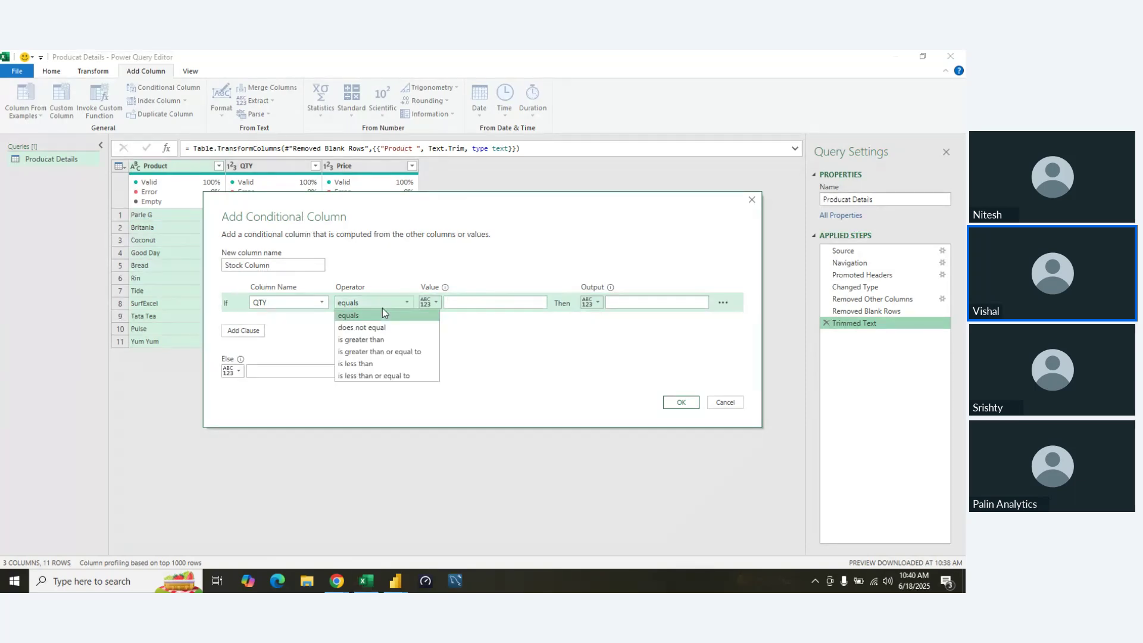
left_click(380, 340)
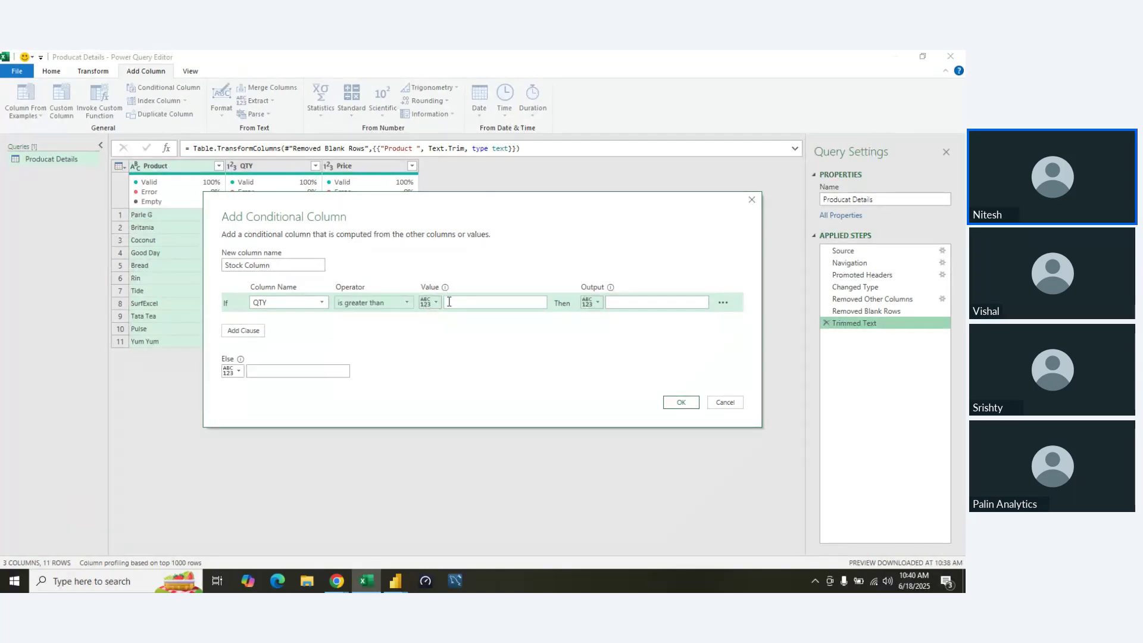
left_click(449, 302)
type("3")
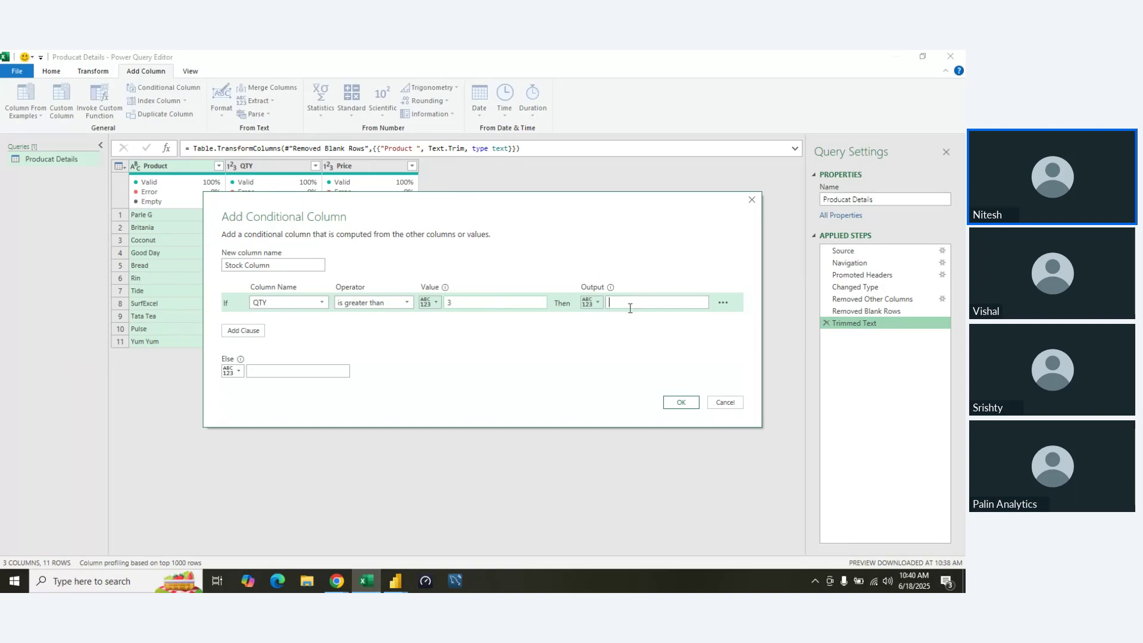
left_click(630, 308)
type("H")
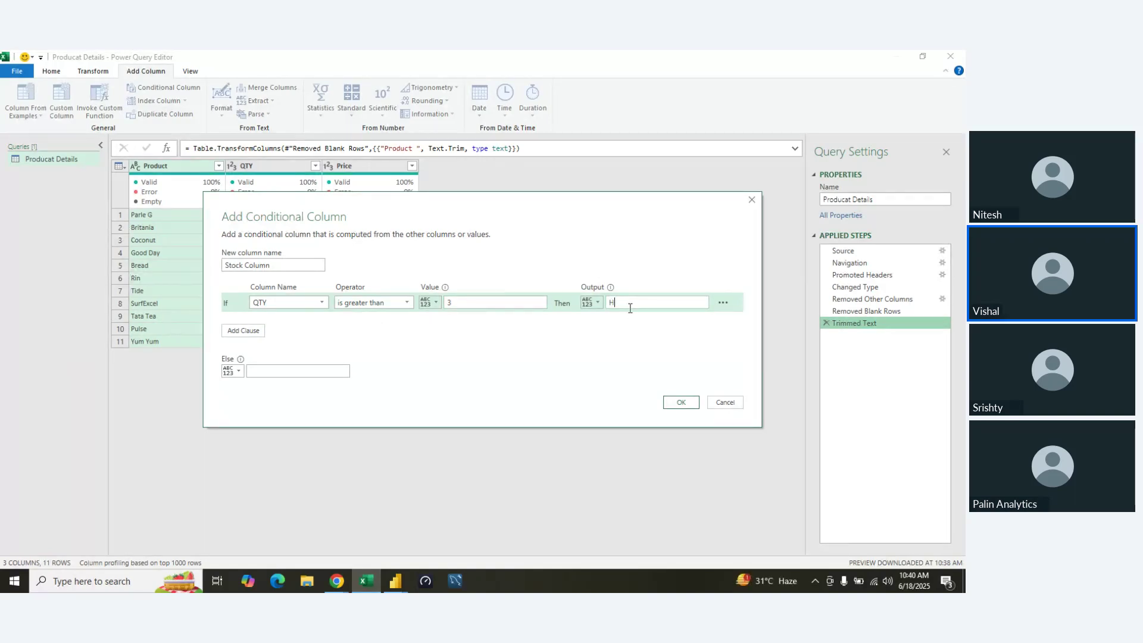
- Set the first clause's output to High and add an else-if clause returning Low when QTY is less than 3
type("igh")
left_click(235, 330)
left_click(314, 322)
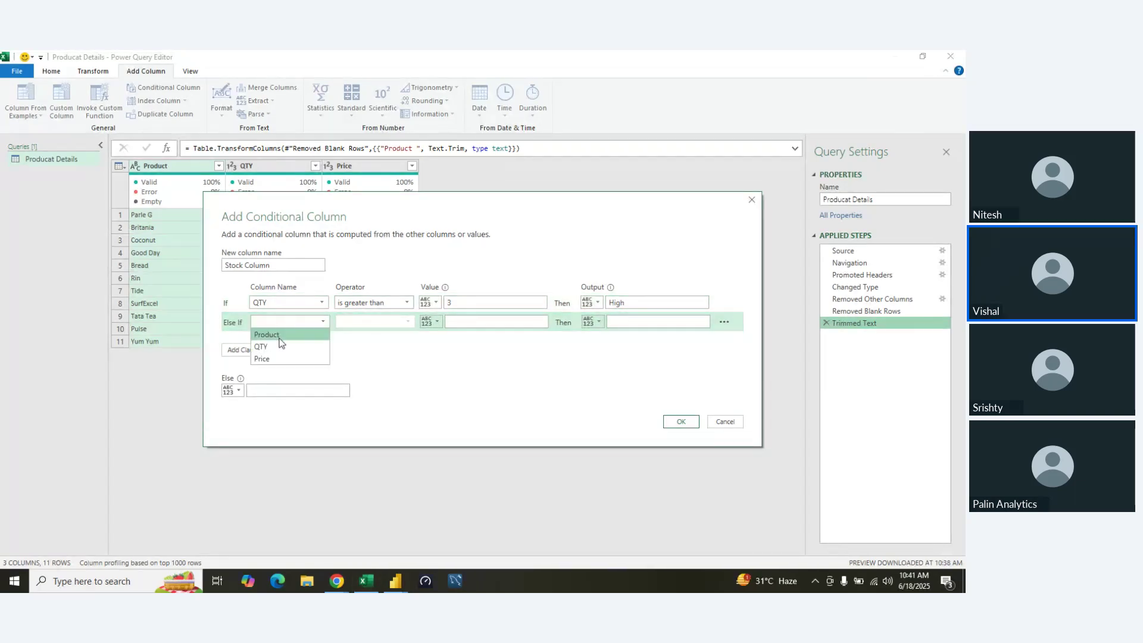
left_click(261, 347)
left_click(387, 322)
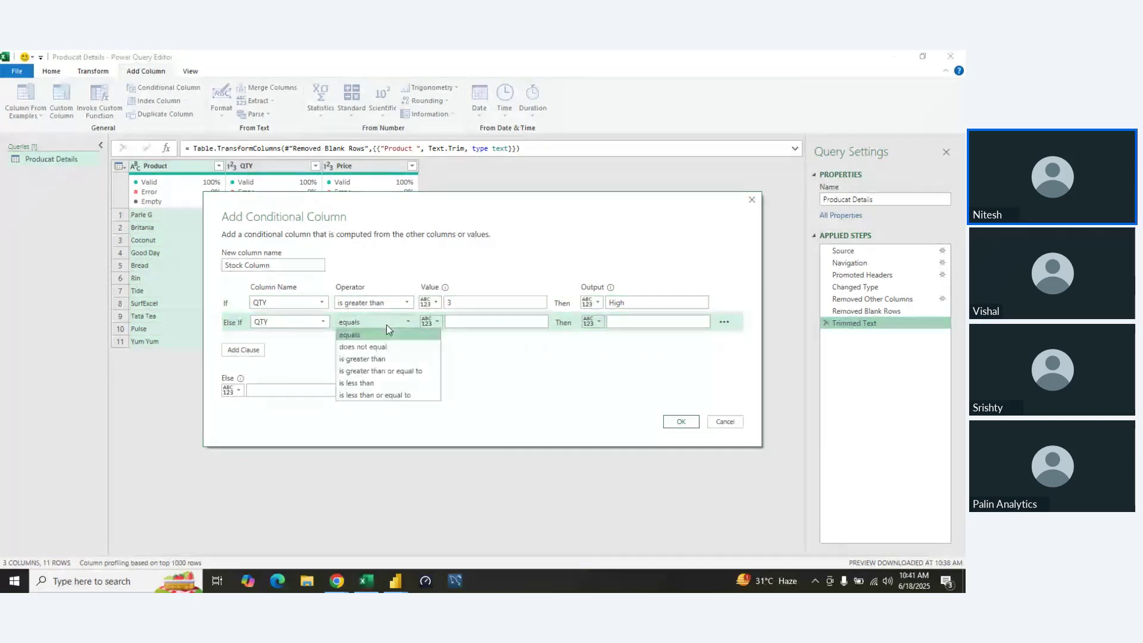
left_click(398, 382)
left_click(468, 324)
type("3")
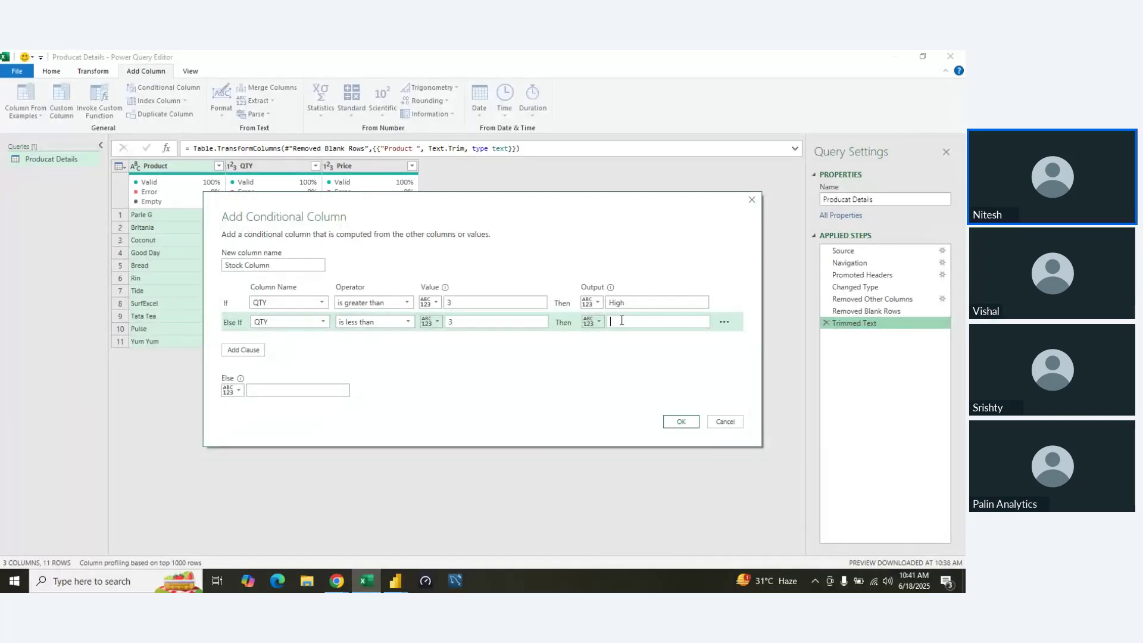
type("Low")
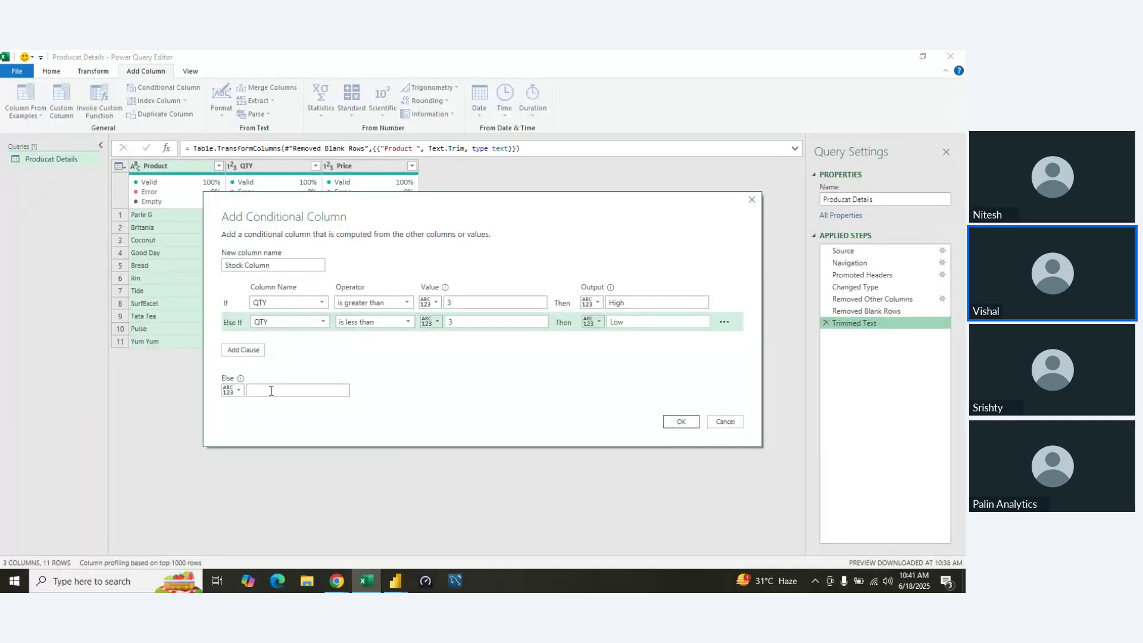
- Set the else output to Avg and create the Stock Column conditional column
left_click(281, 387)
type("Avg")
left_click(680, 422)
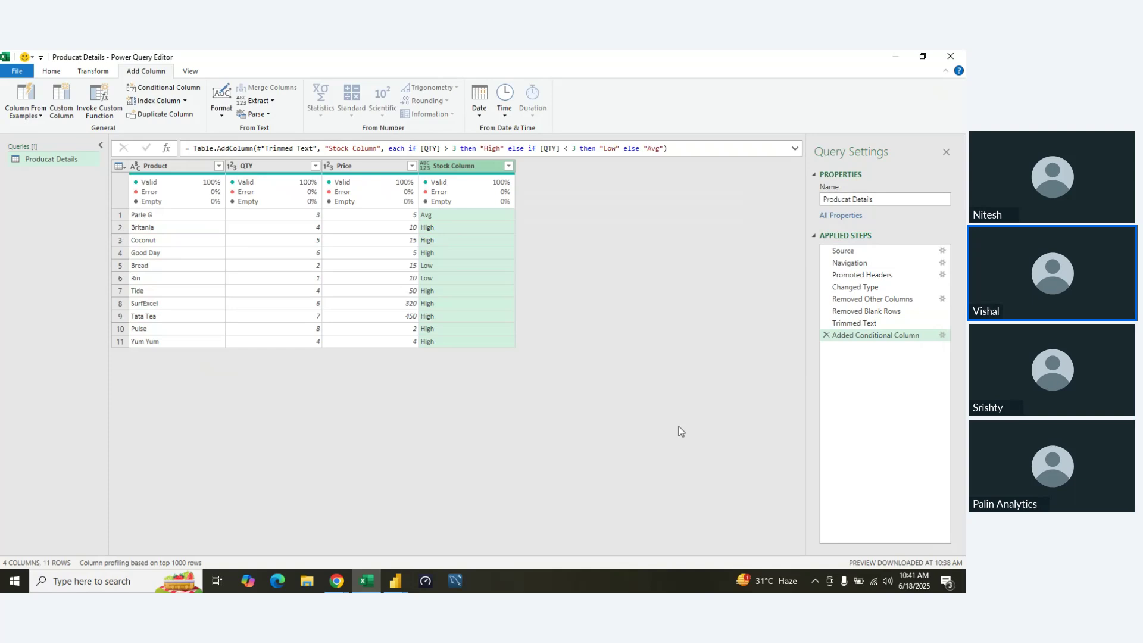
- Group the rows by Stock Column with a Count column that uses the Count Rows operation
left_click(51, 71)
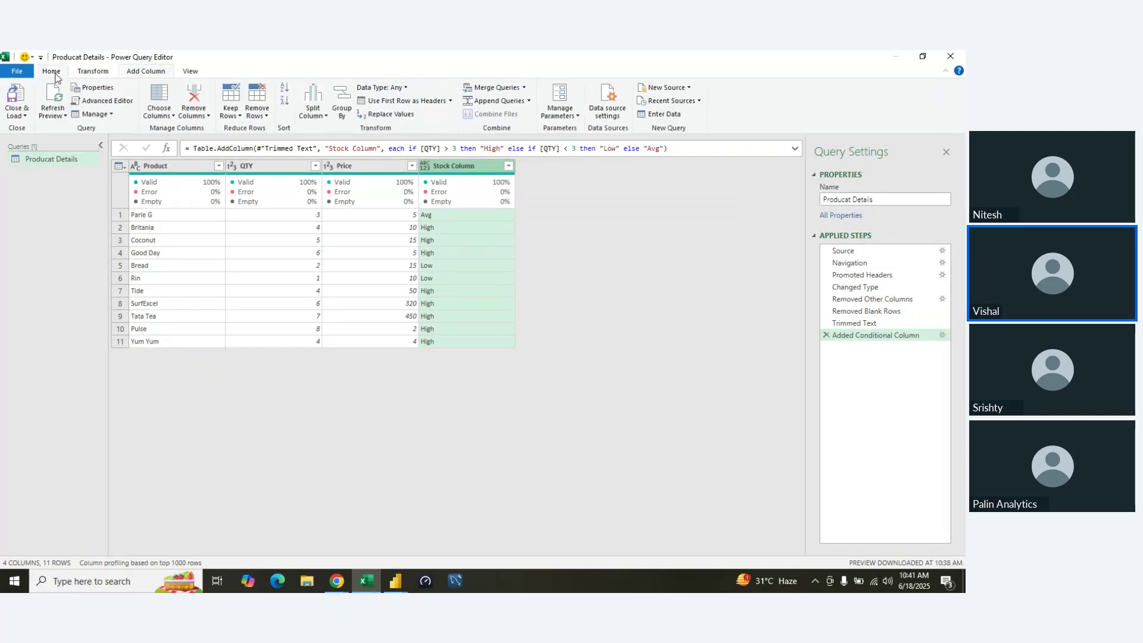
left_click(97, 71)
left_click(58, 72)
left_click(340, 114)
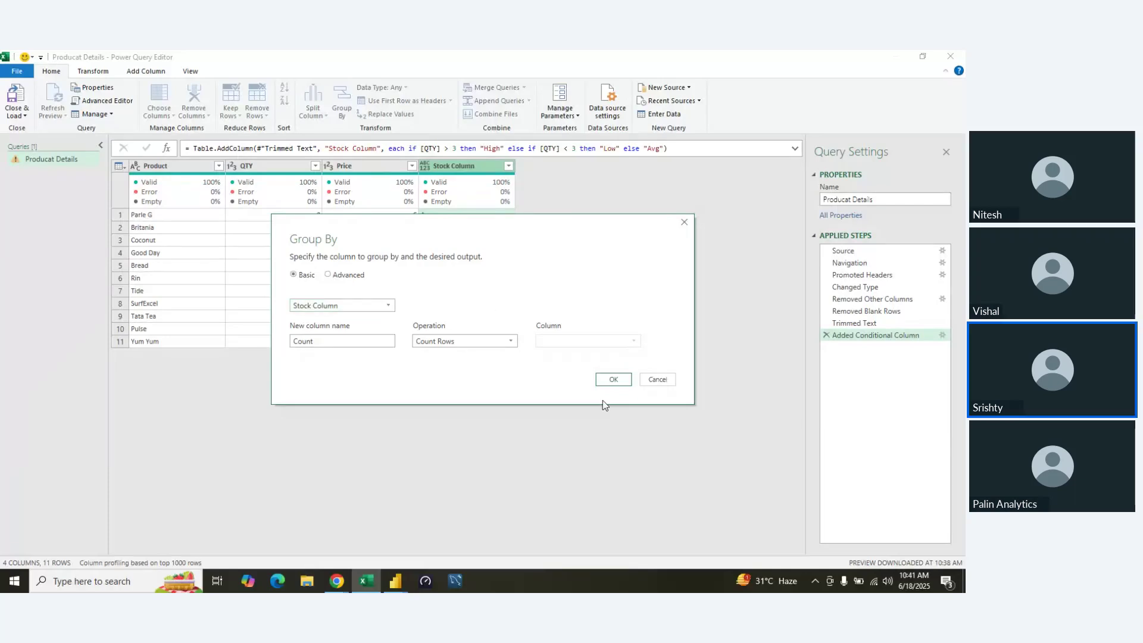
left_click(613, 380)
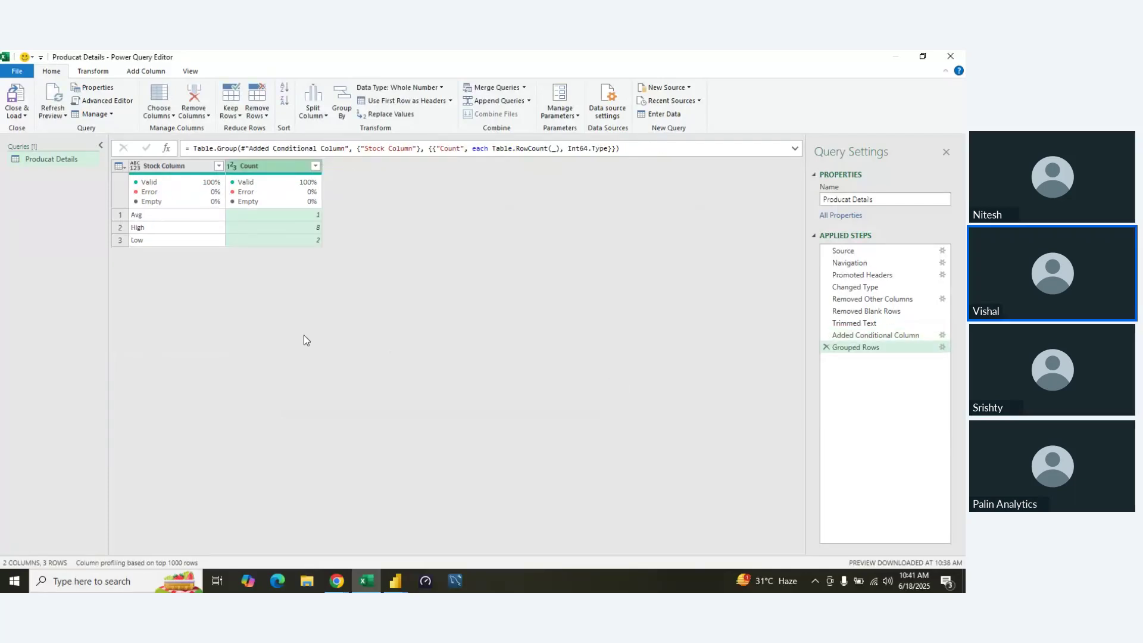
- Duplicate the grouped Producat Details query and rename the copy stock Quantity
left_click(104, 118)
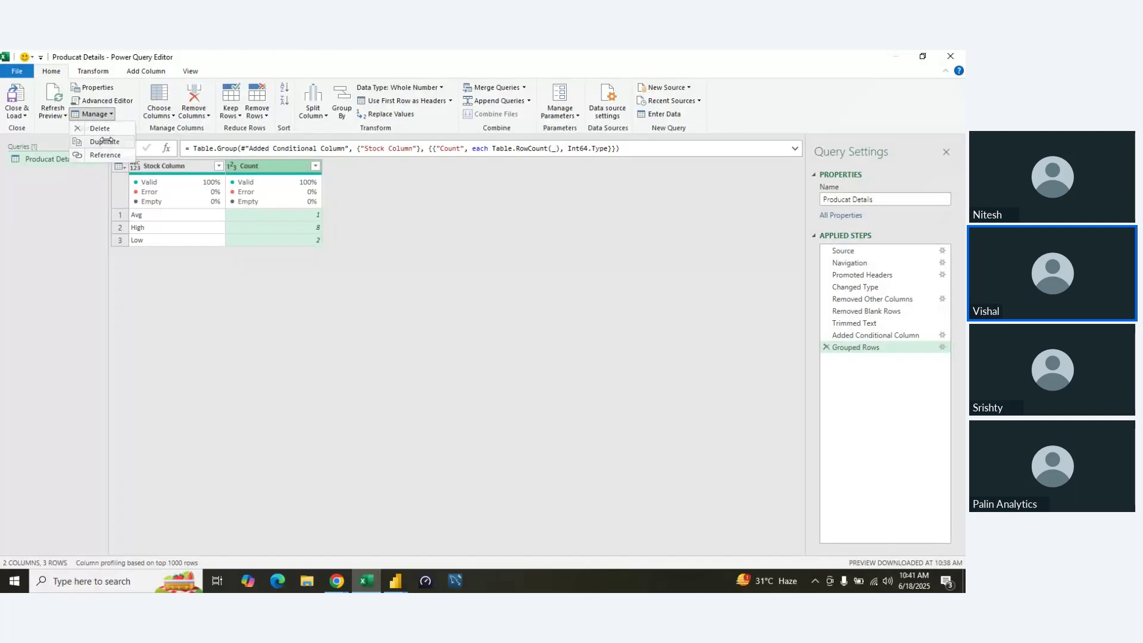
left_click(105, 141)
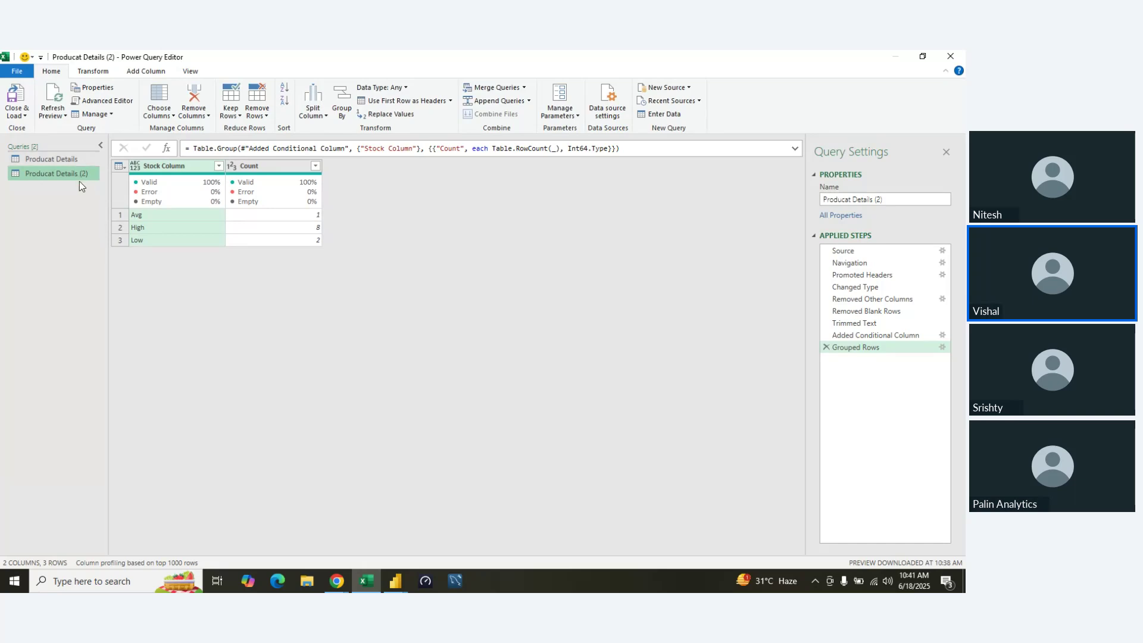
left_click(914, 203)
type("Sc")
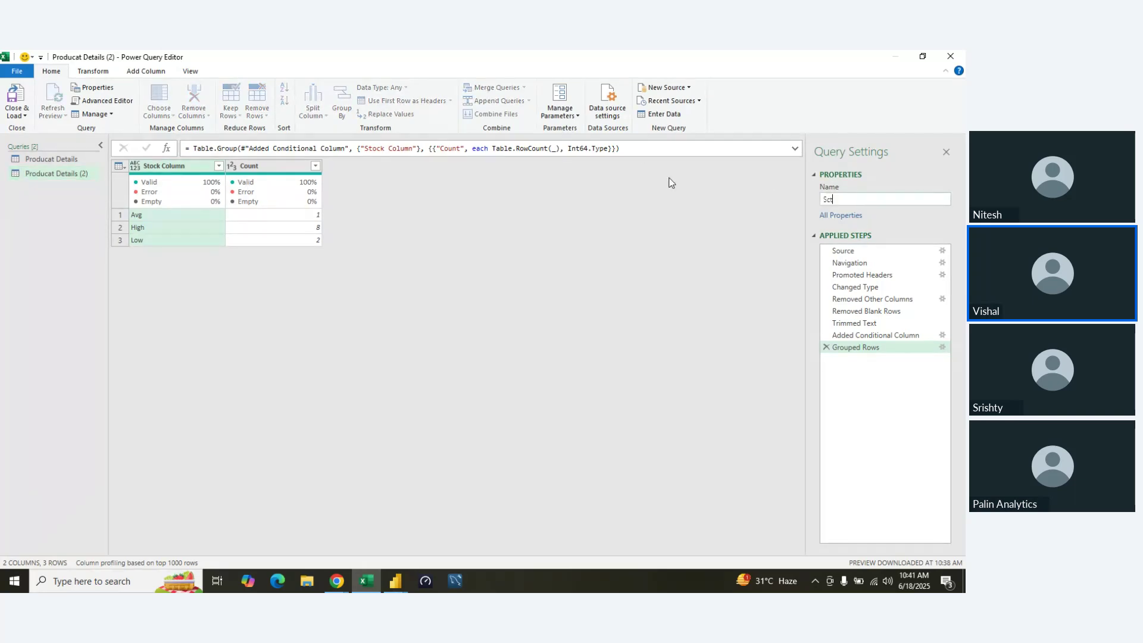
key("BackSpace")
key("BackSpace")
key("BackSpace")
key("BackSpace")
key("BackSpace")
key("BackSpace")
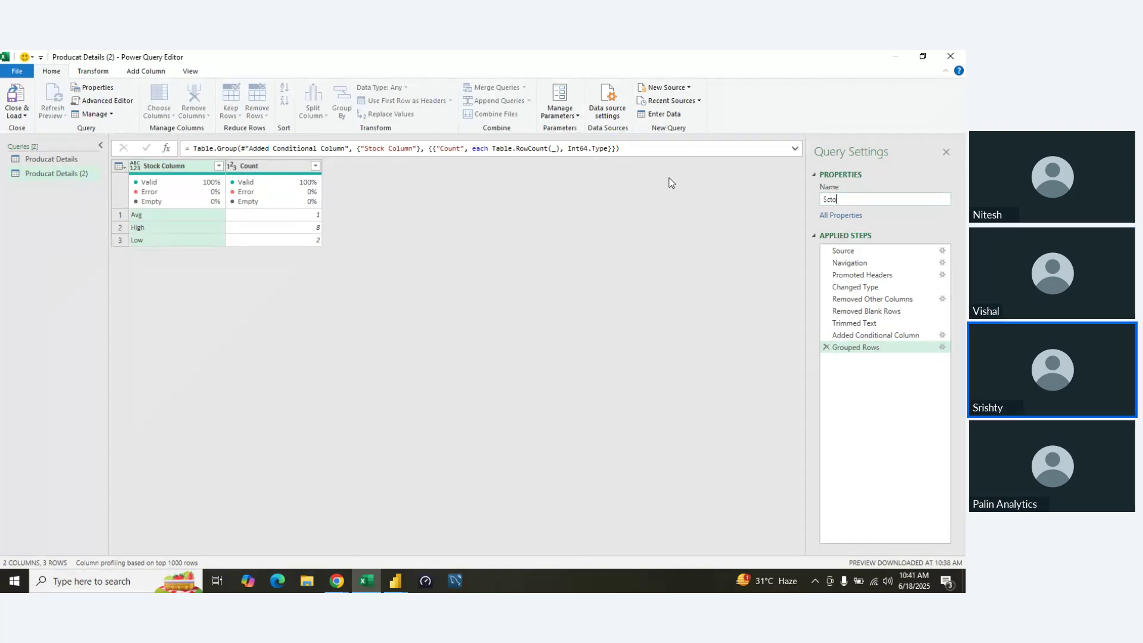
type("tock")
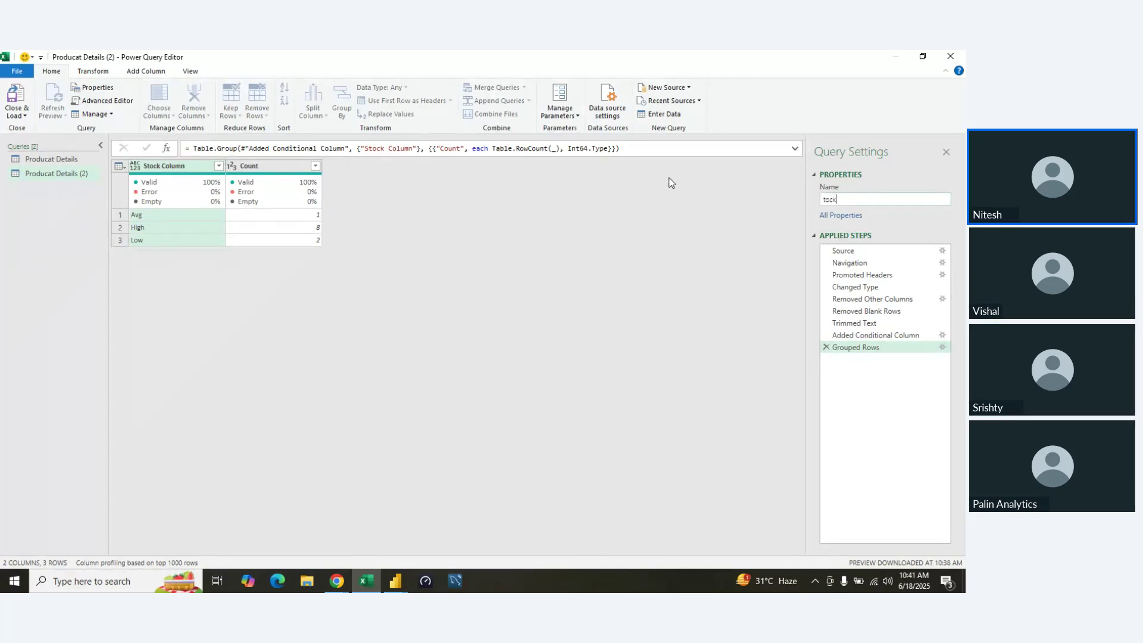
key("BackSpace")
key("BackSpace")
key("BackSpace")
key("BackSpace")
type("st")
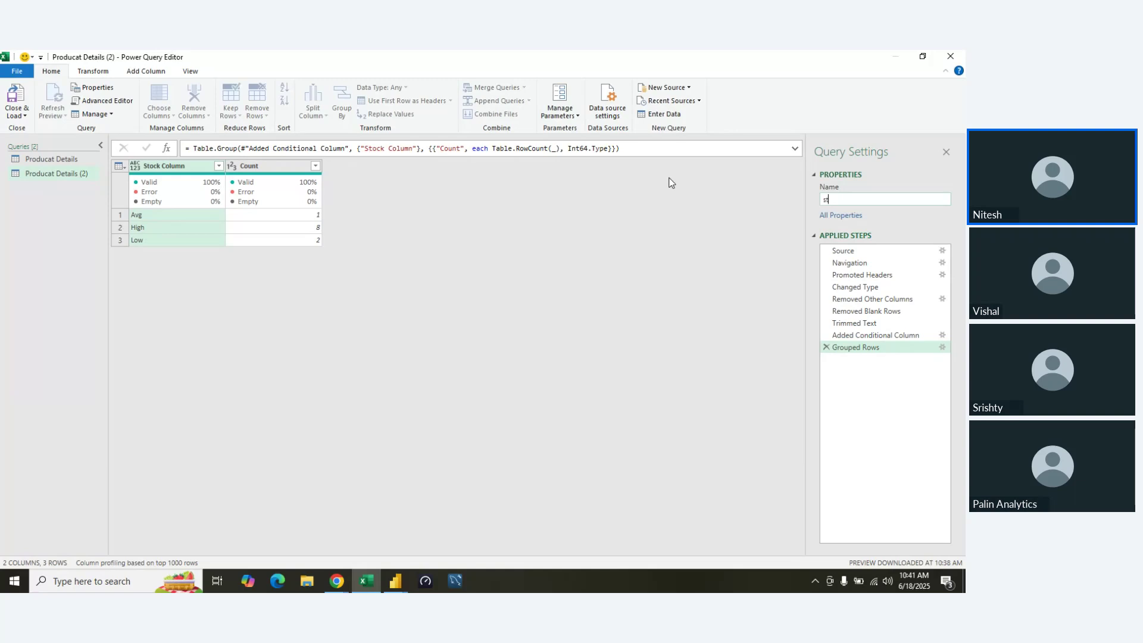
type("ock Q")
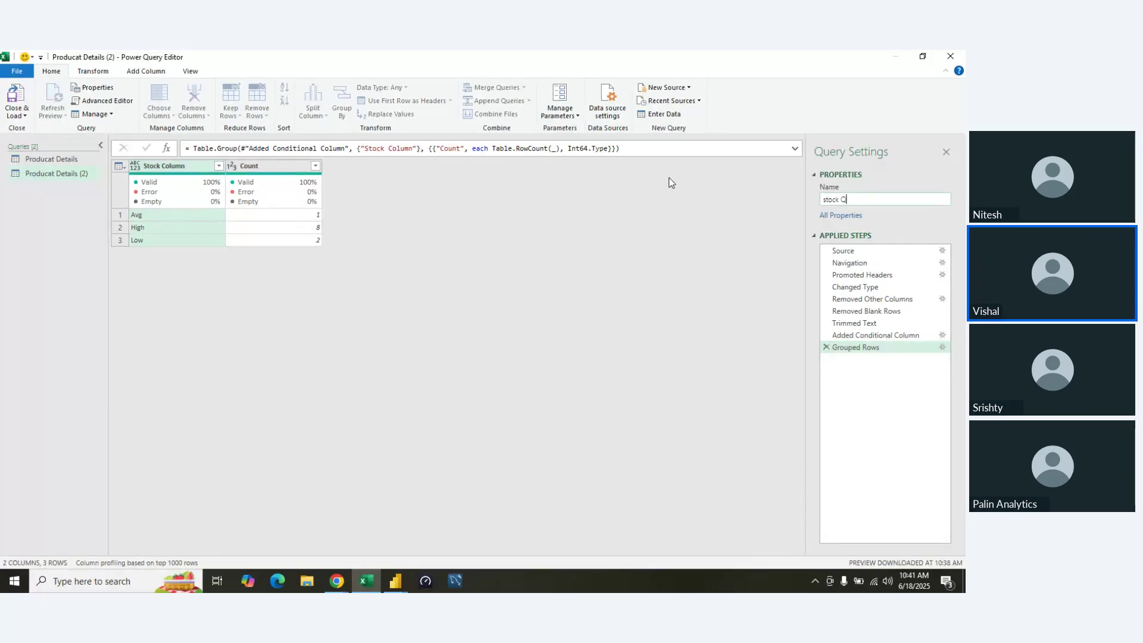
type("uantity")
key("Return")
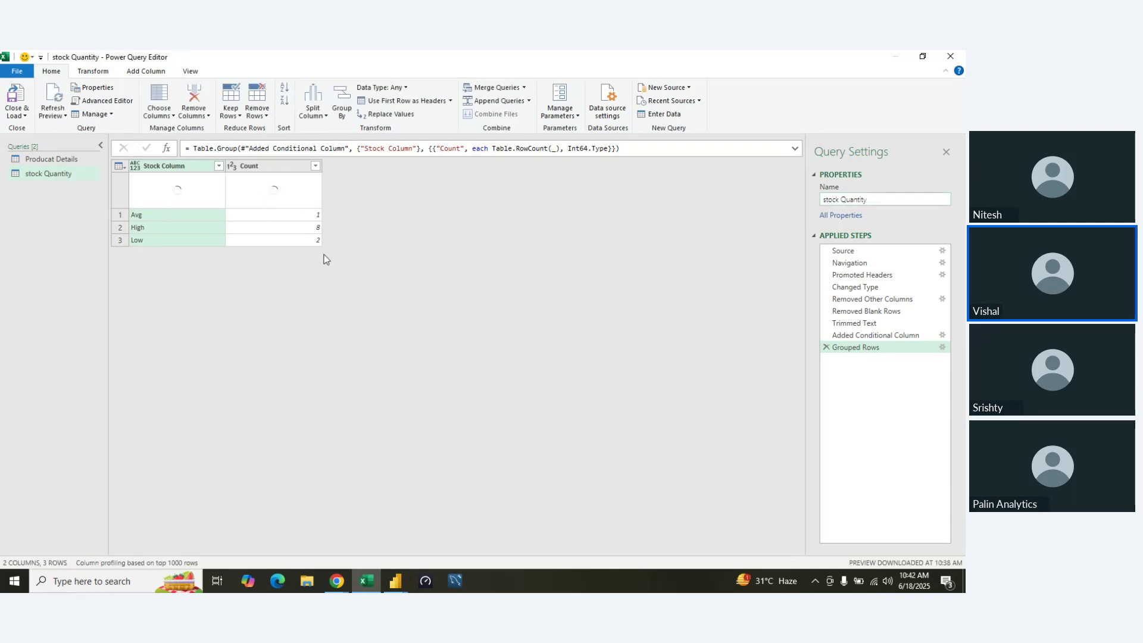
- Remove the Grouped Rows step from the Producat Details query and load the queries into the workbook
left_click(59, 161)
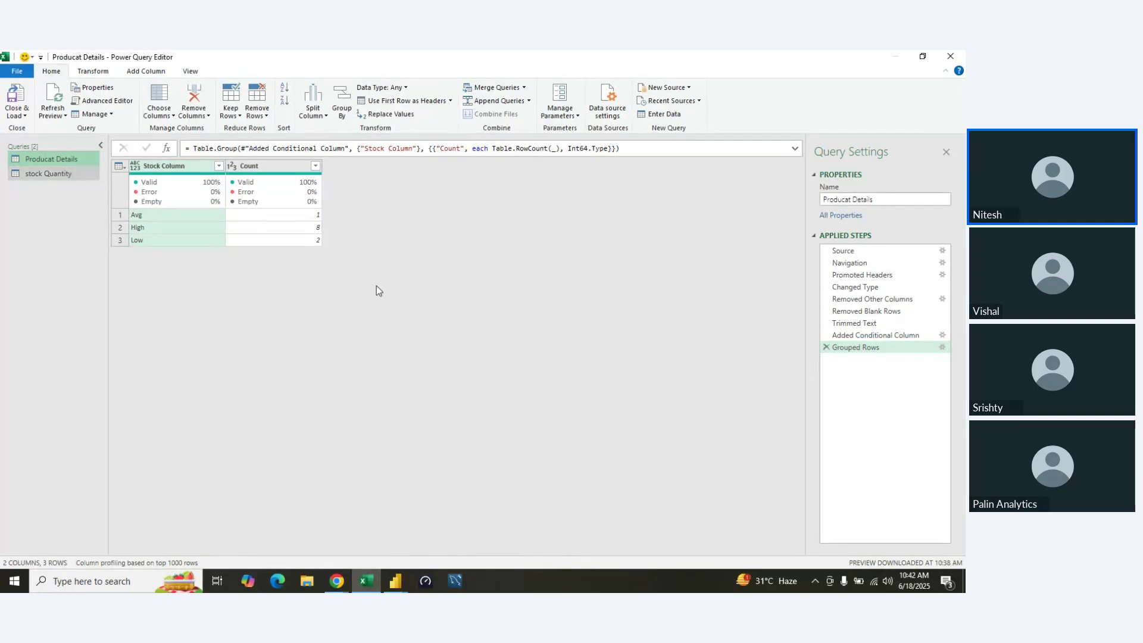
left_click(826, 347)
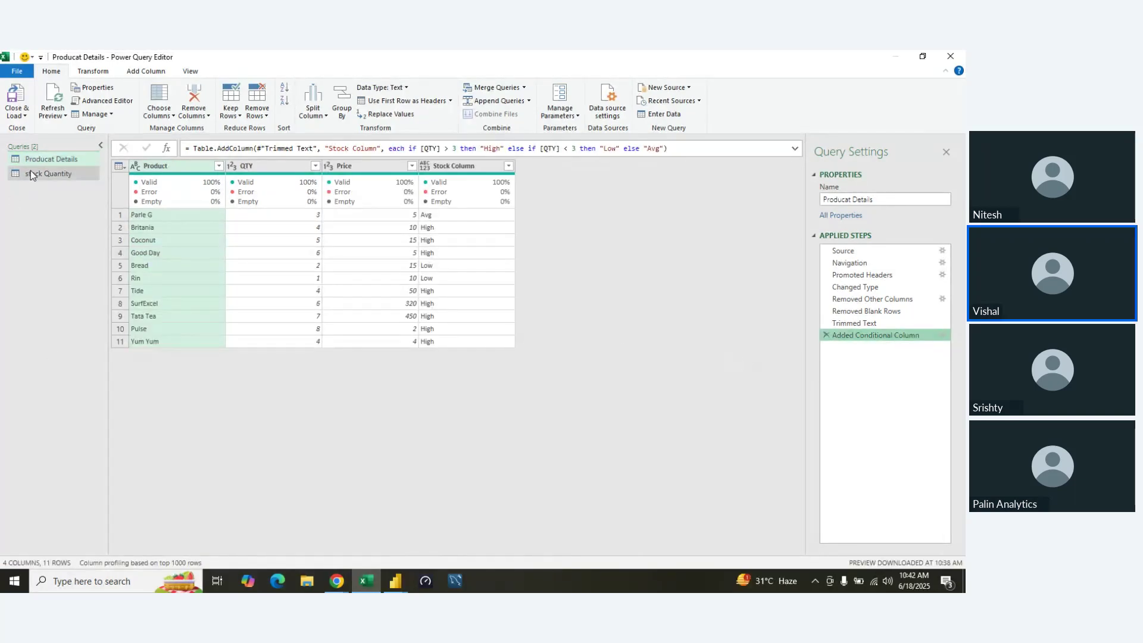
left_click(19, 96)
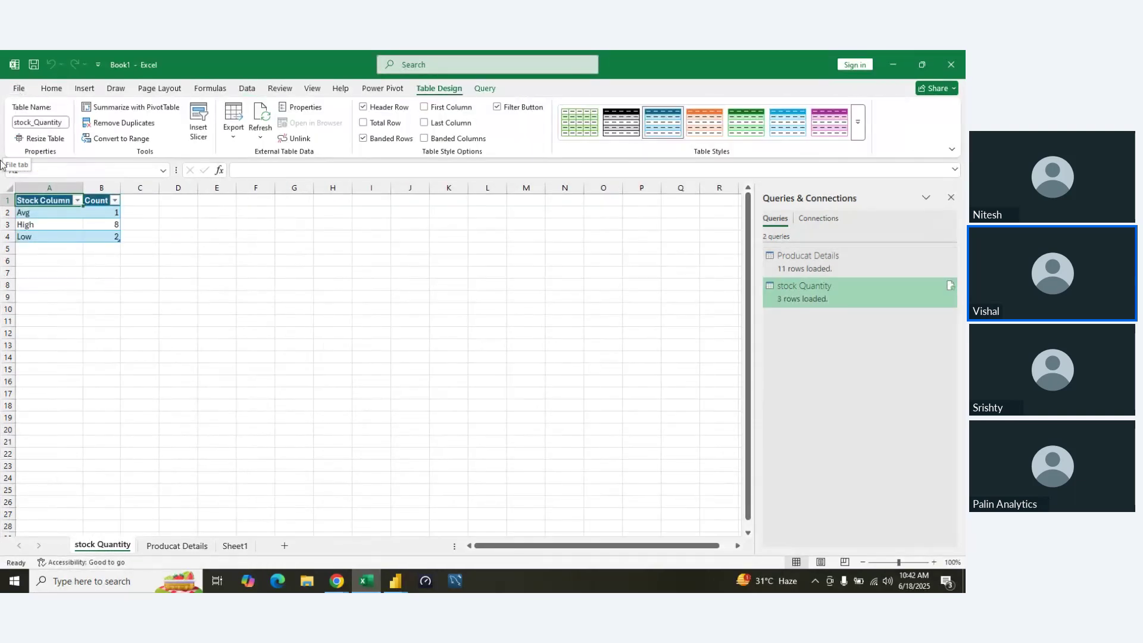
- Move the Producat Details sheet before the stock Quantity sheet and view both loaded tables
left_click(169, 548)
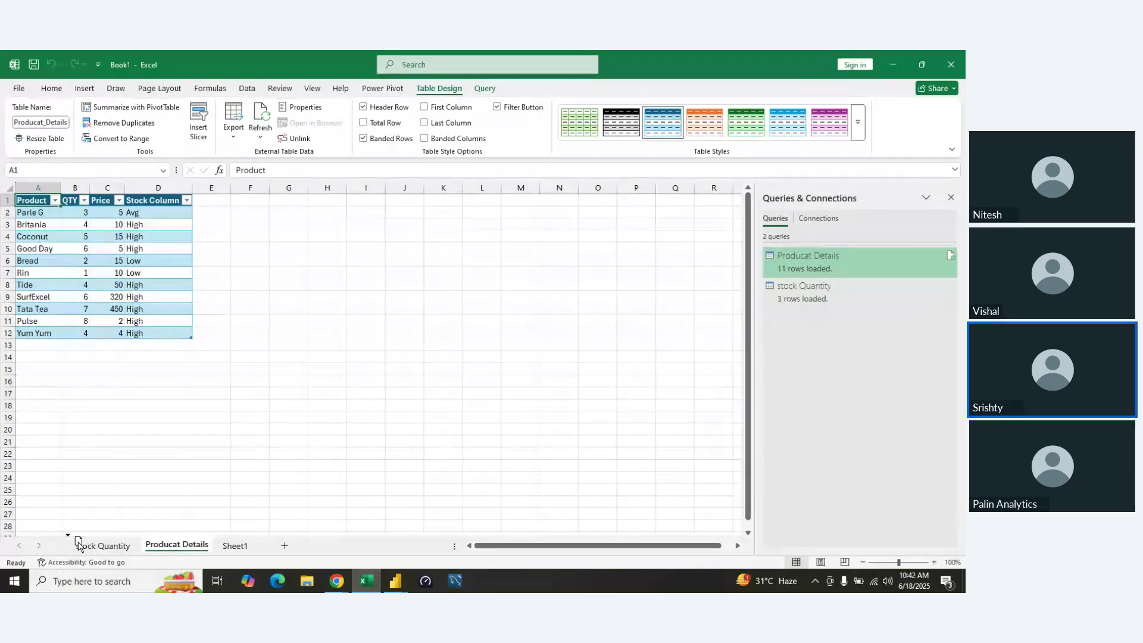
left_click_drag(78, 543, 78, 544)
left_click(172, 543)
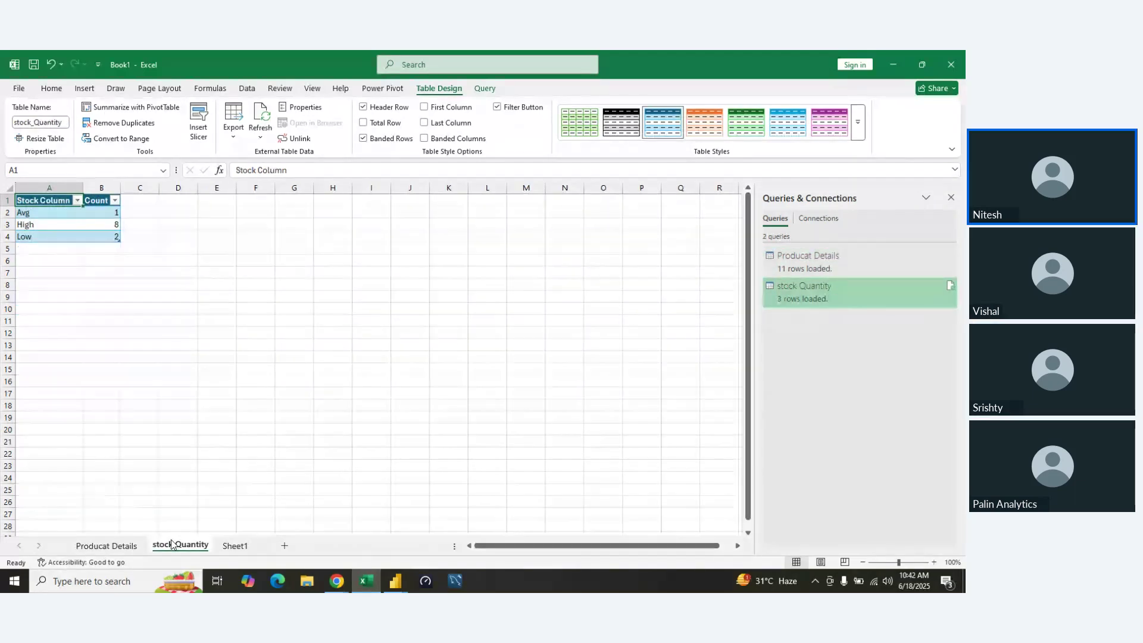
left_click(95, 550)
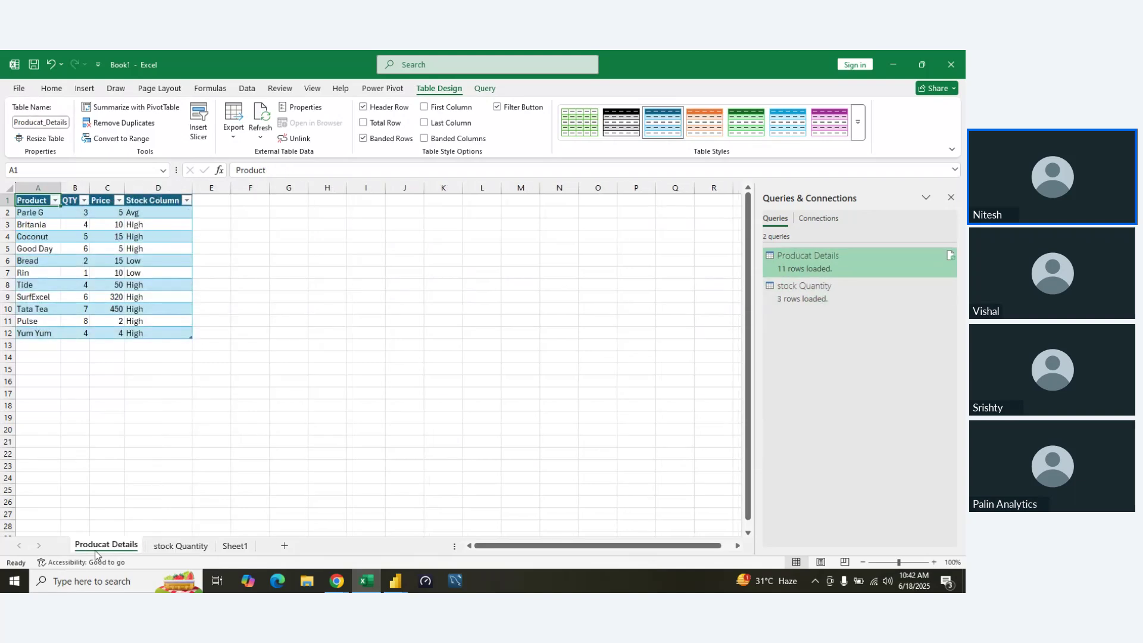
left_click(177, 546)
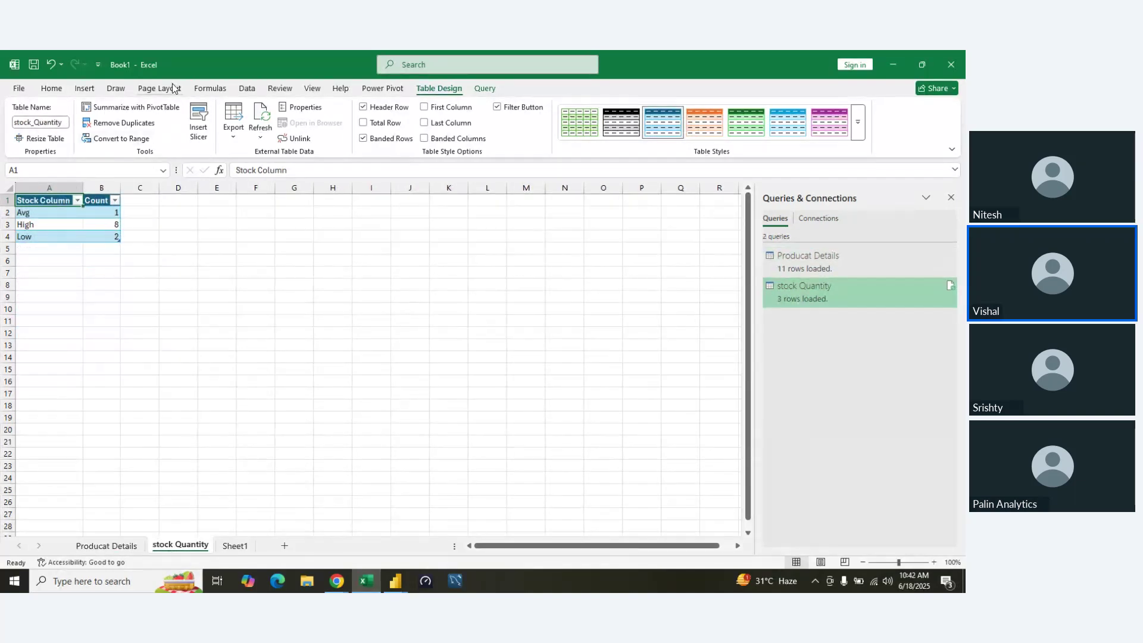
- Open the stock Quantity sheet's table in the Power Query Editor and delete the extra stock_Quantity query
left_click(248, 88)
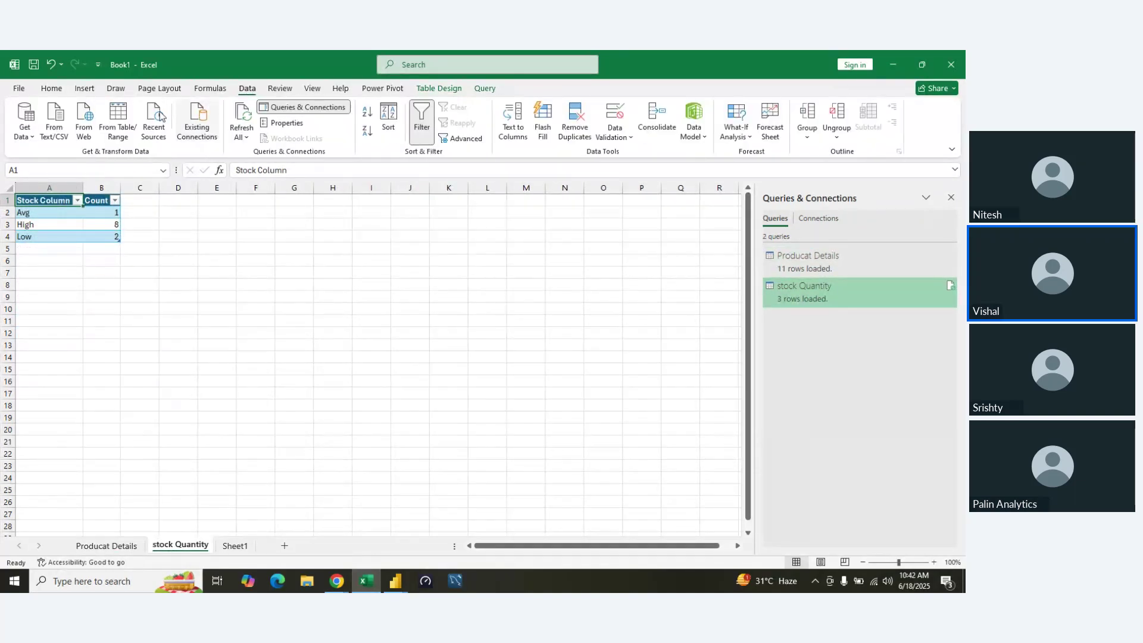
left_click(131, 136)
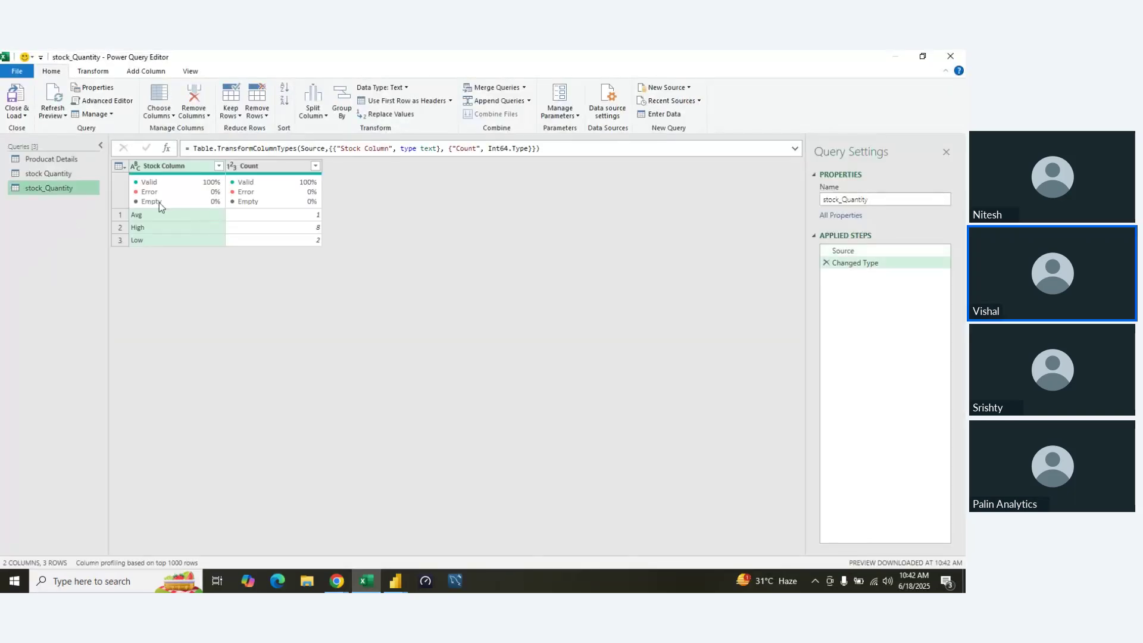
right_click(70, 188)
left_click(98, 226)
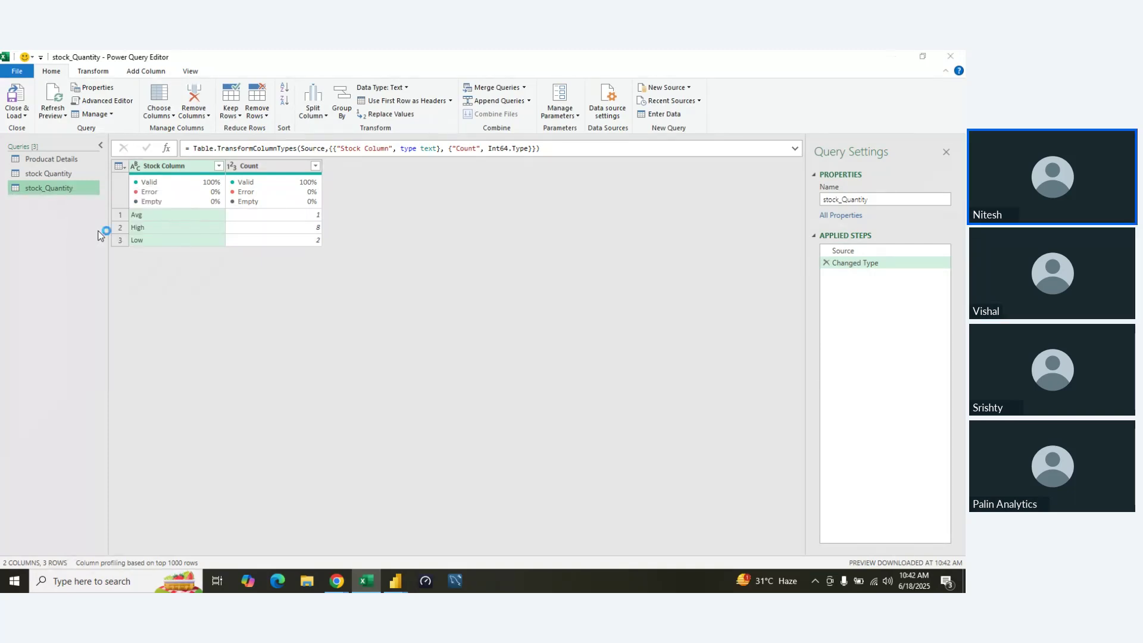
left_click(541, 334)
- Remove the Grouped Rows step from the stock Quantity query and select its Stock Column
left_click(60, 175)
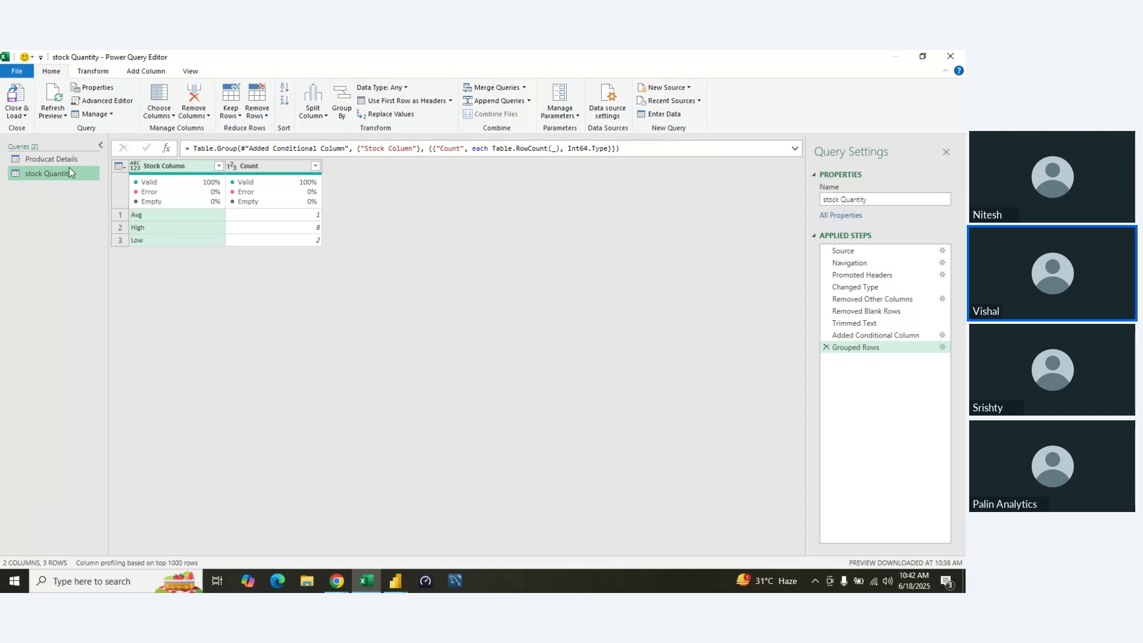
left_click(825, 347)
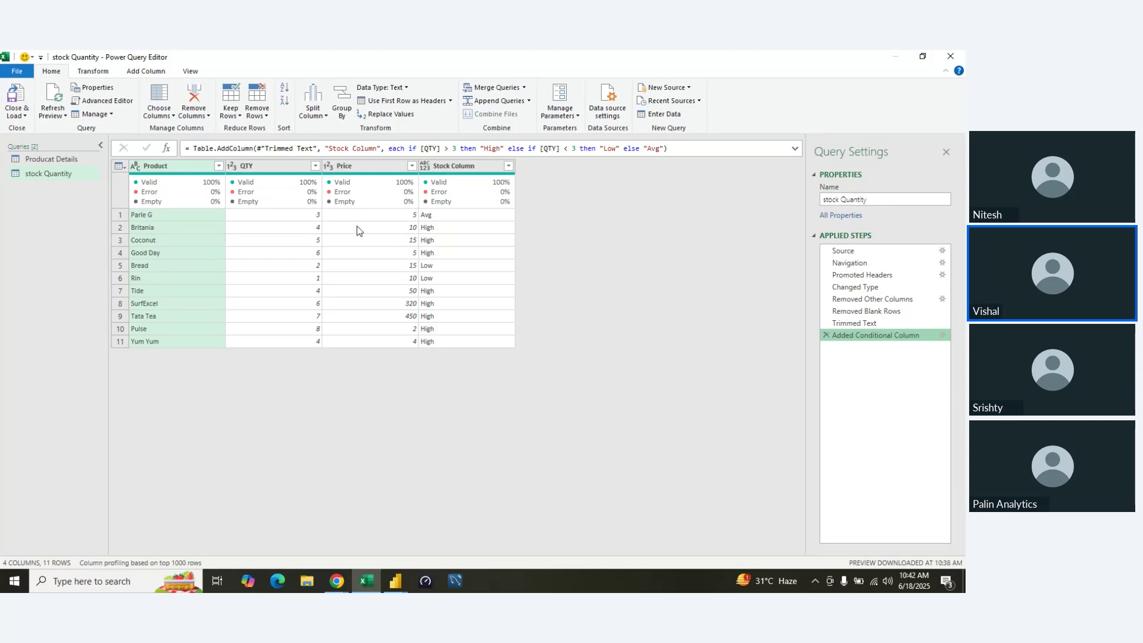
left_click(287, 169)
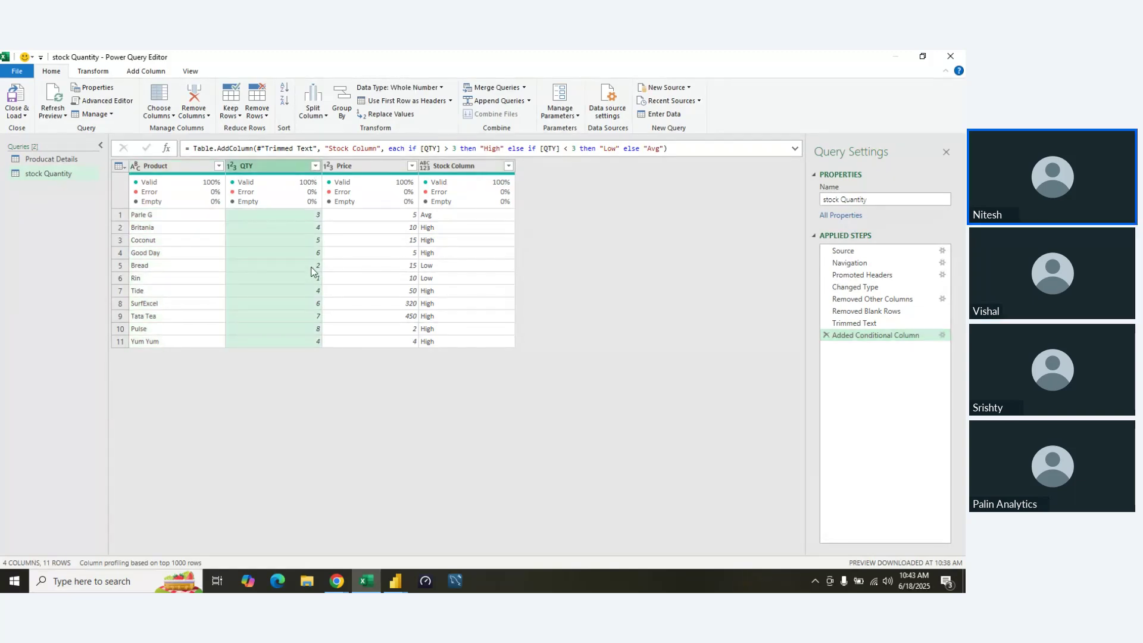
left_click(469, 170)
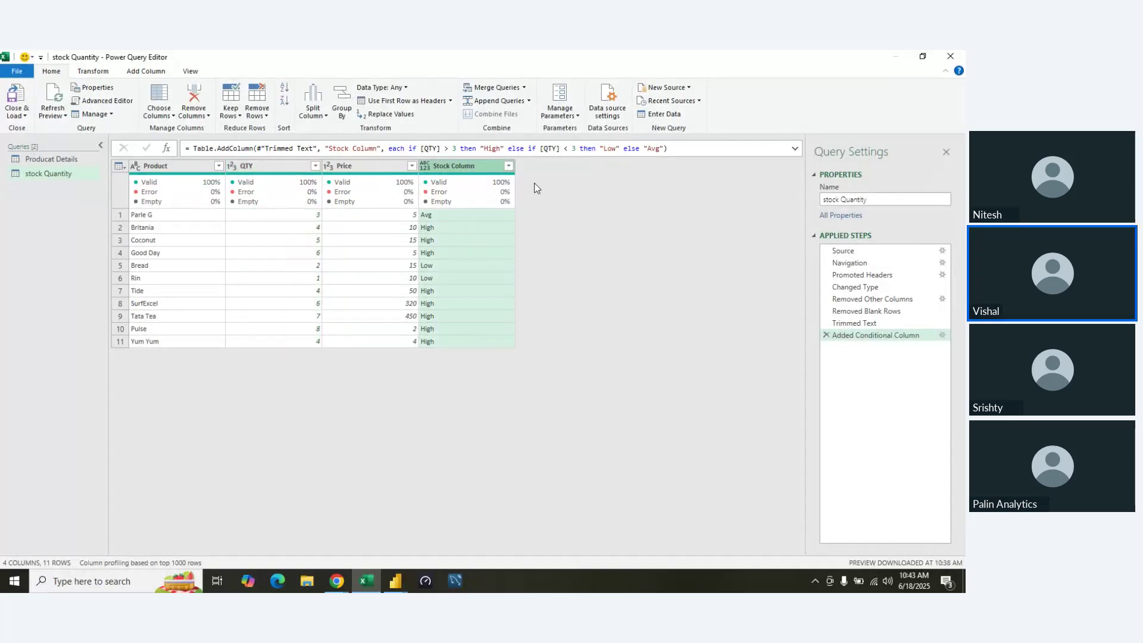
left_click(134, 72)
left_click(157, 90)
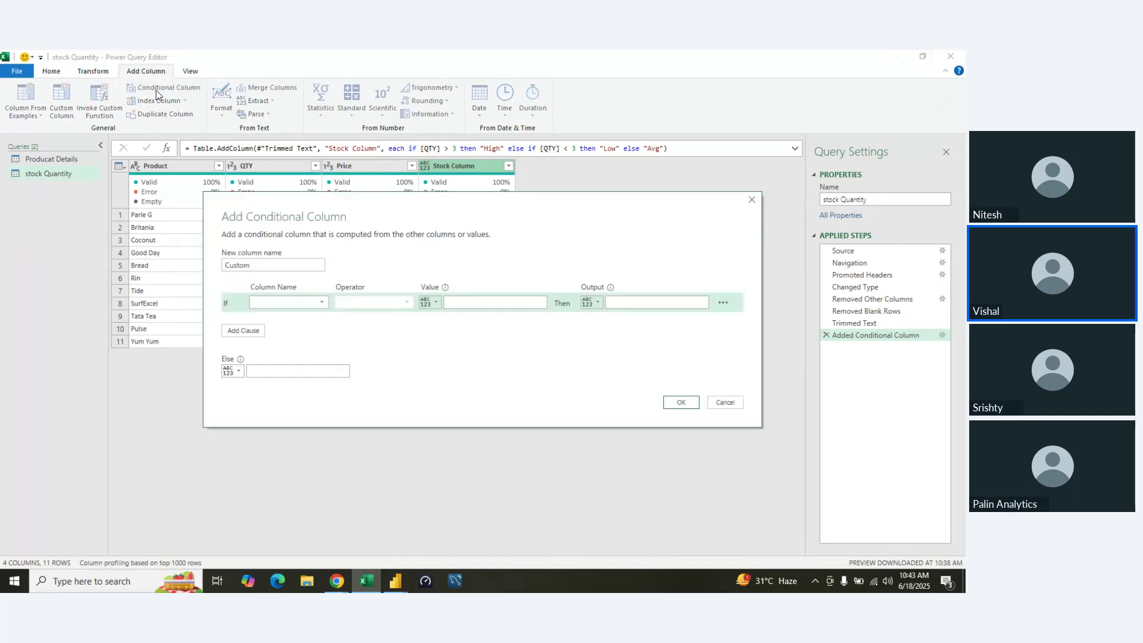
left_click(726, 402)
- Open the Group By settings for the stock Quantity query's Stock Column and check the available aggregation operations
left_click(95, 70)
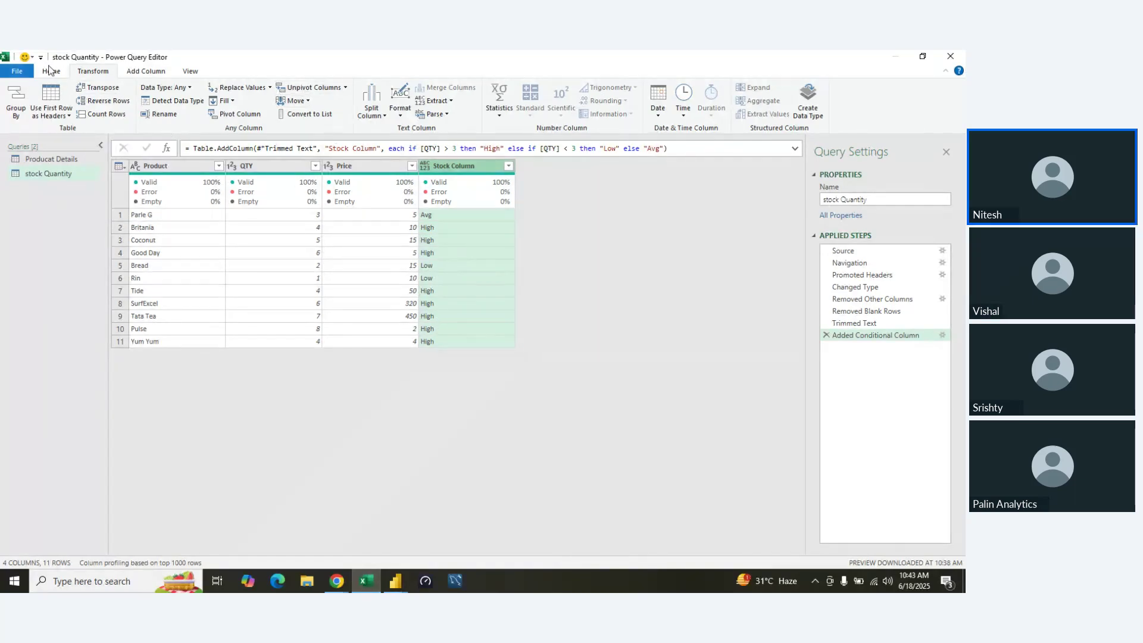
left_click(16, 102)
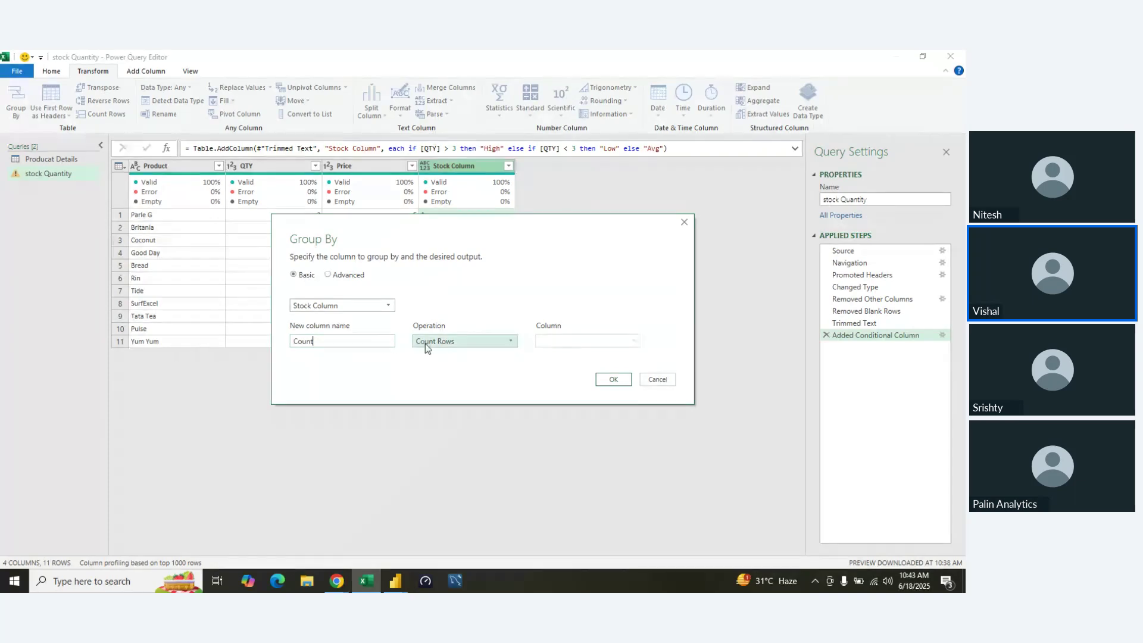
left_click(456, 343)
left_click(457, 344)
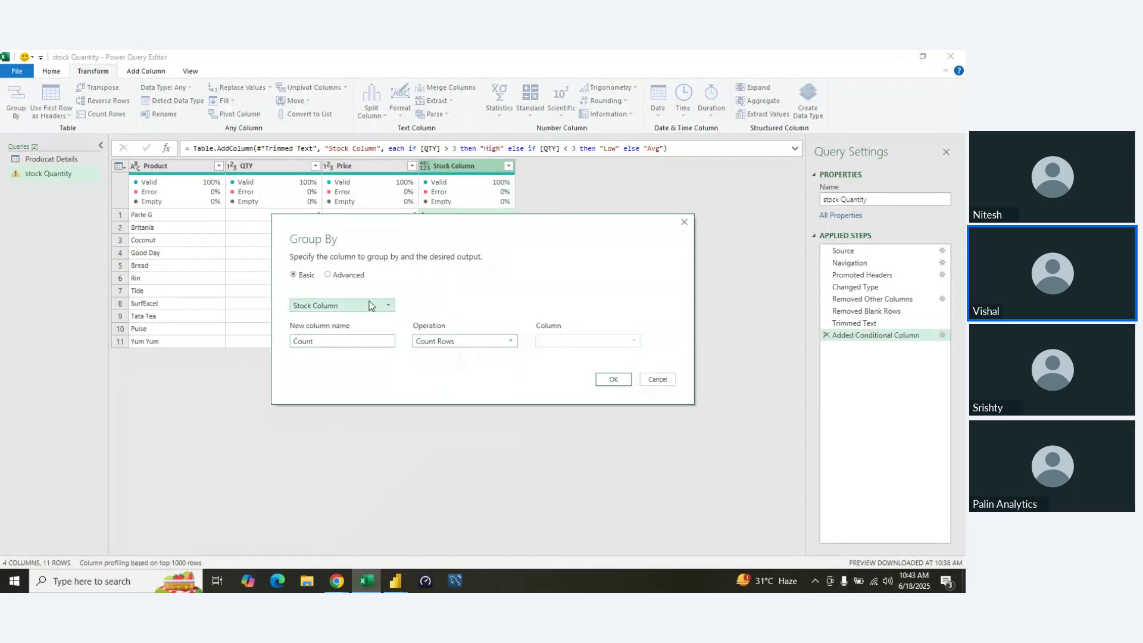
- Try an advanced grouping by QTY with the All Rows operation
left_click(334, 277)
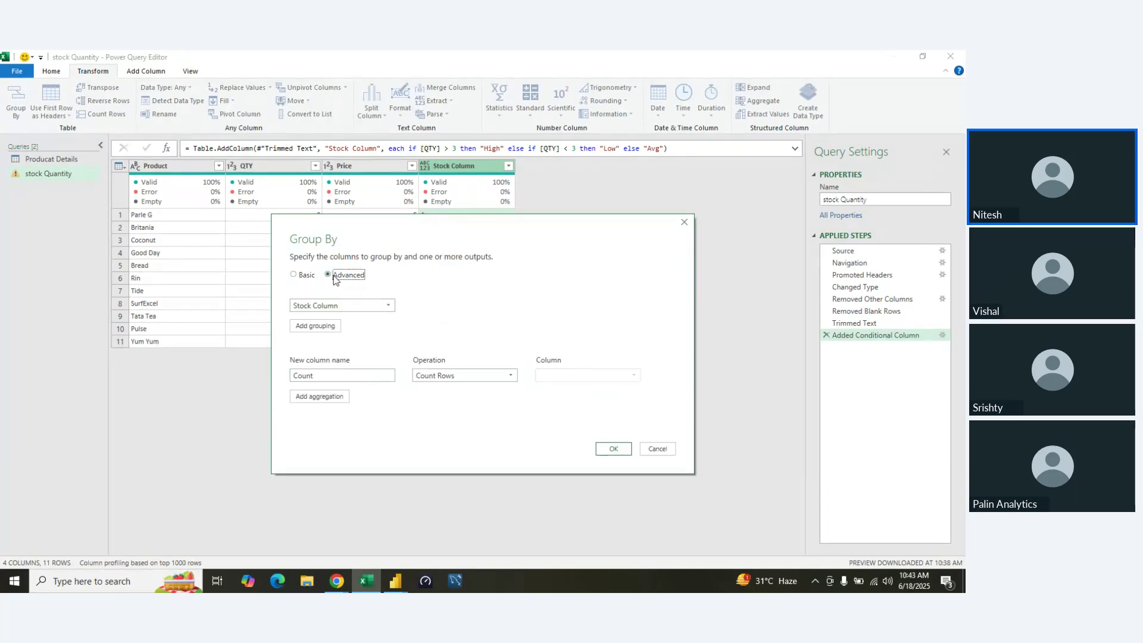
left_click(594, 376)
left_click(648, 380)
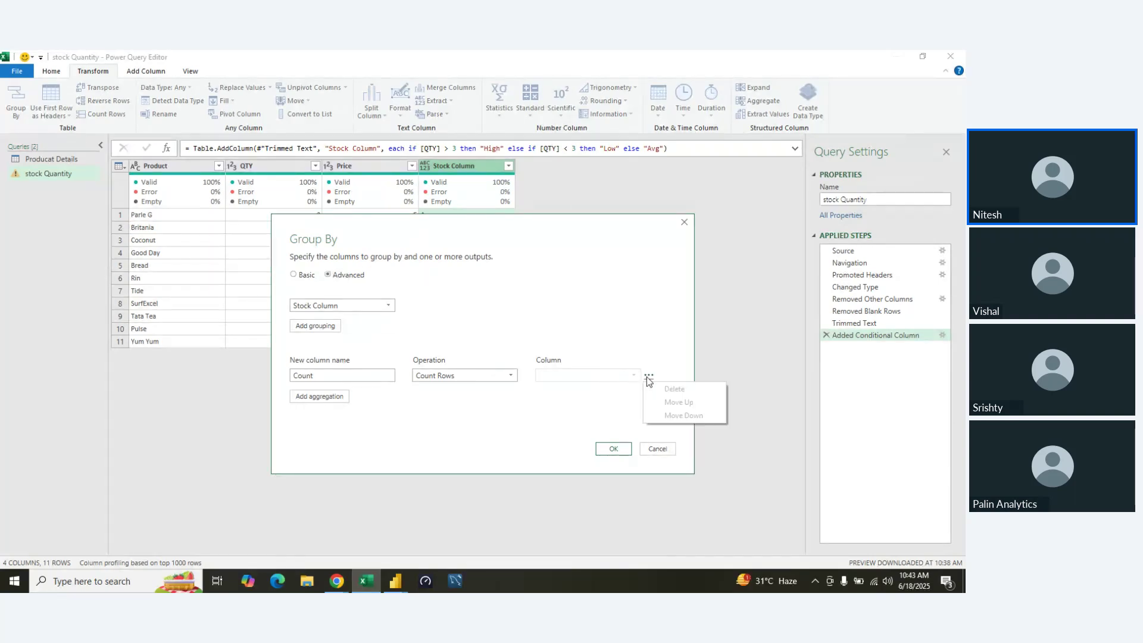
key("Escape")
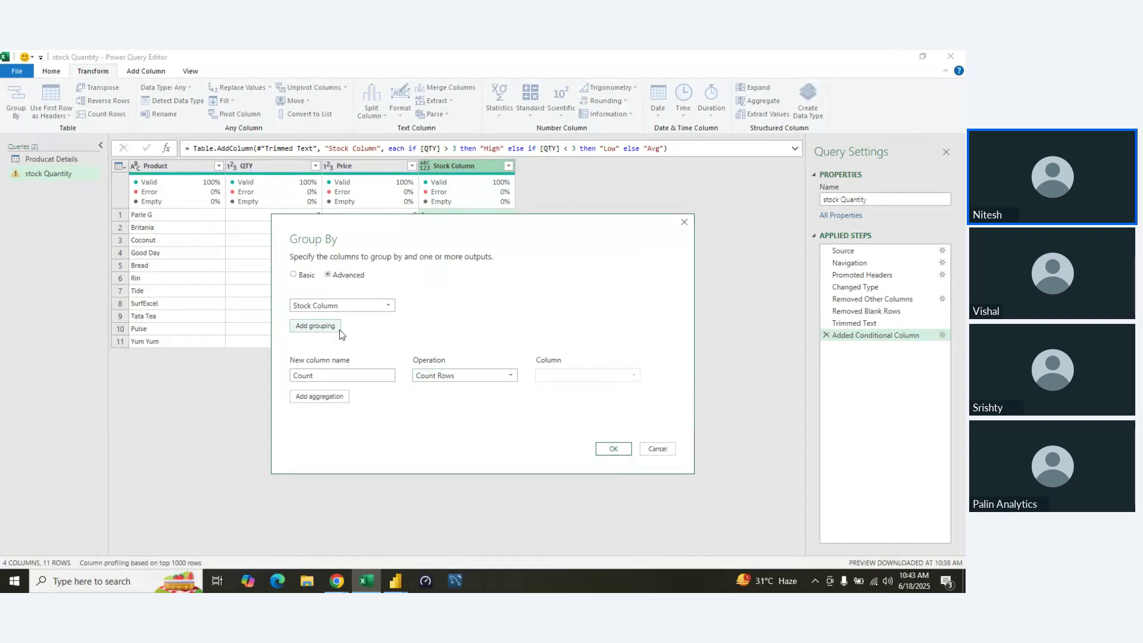
left_click(378, 308)
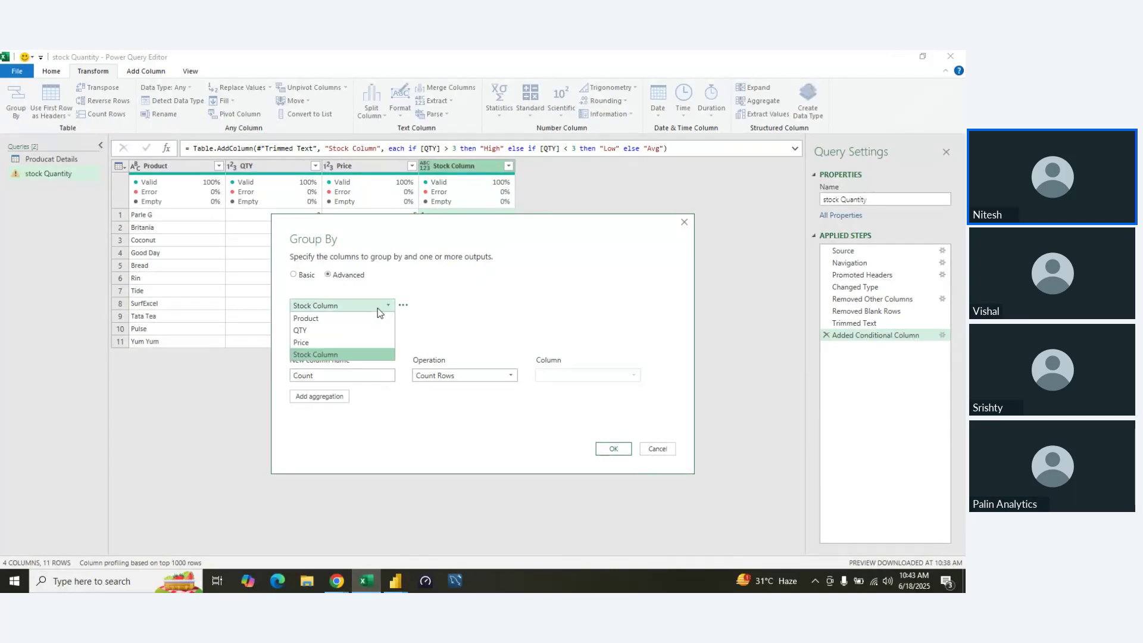
left_click(335, 330)
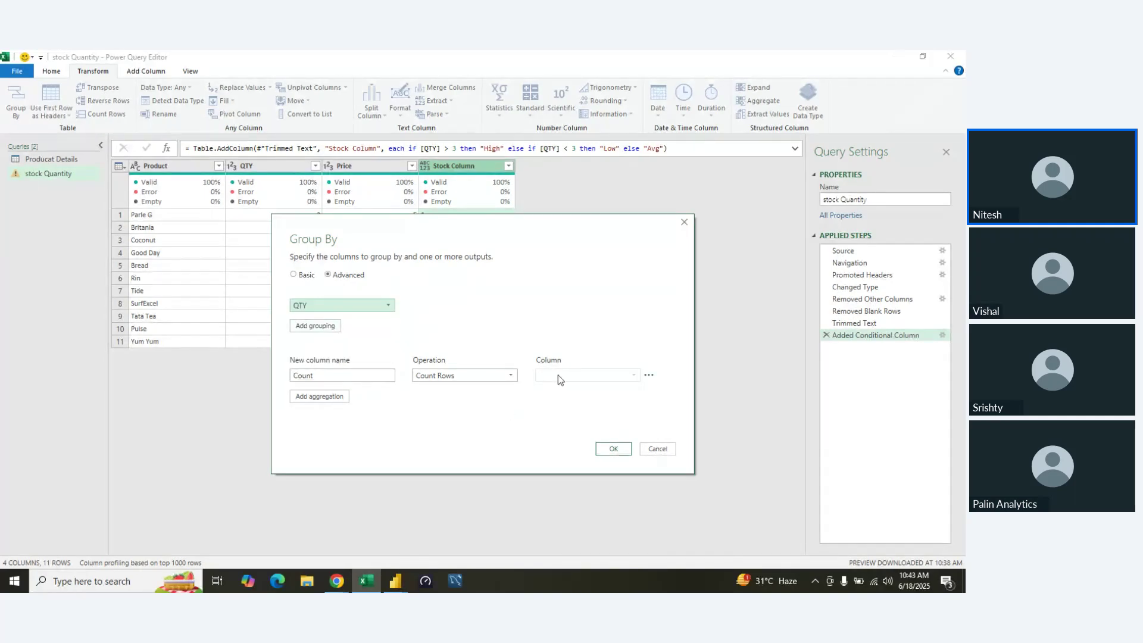
mouse_move(587, 377)
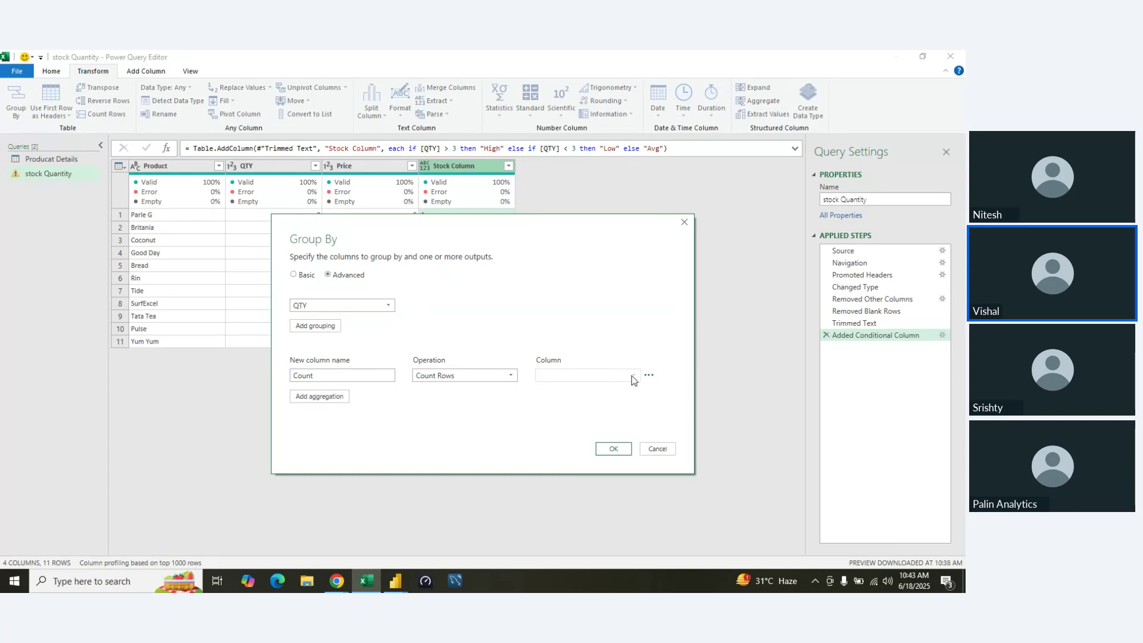
left_click(500, 376)
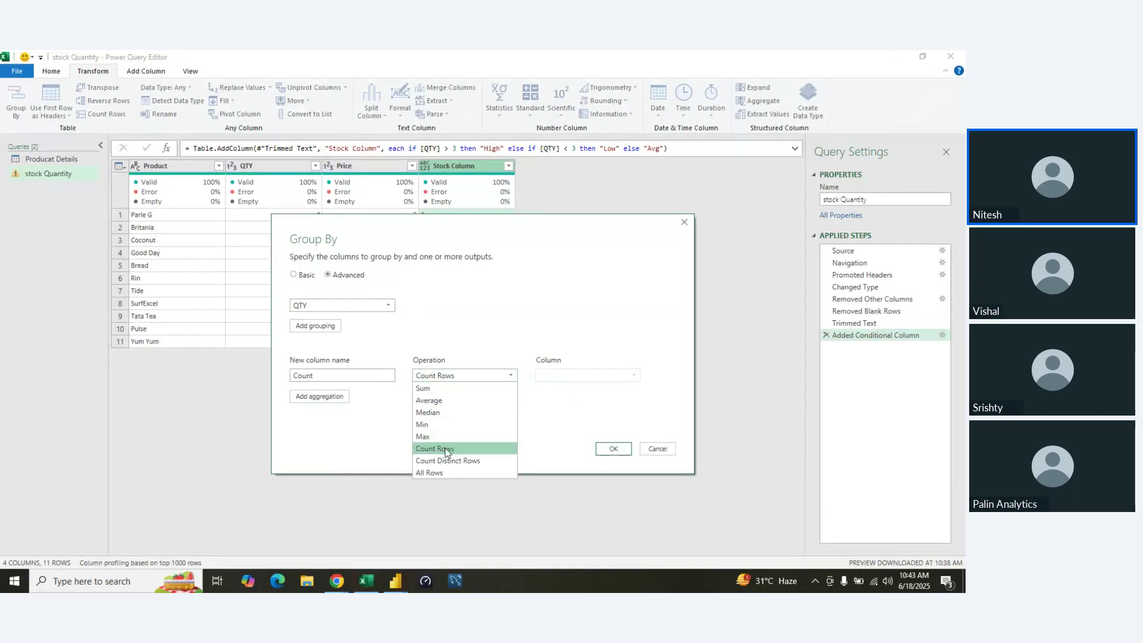
left_click(442, 472)
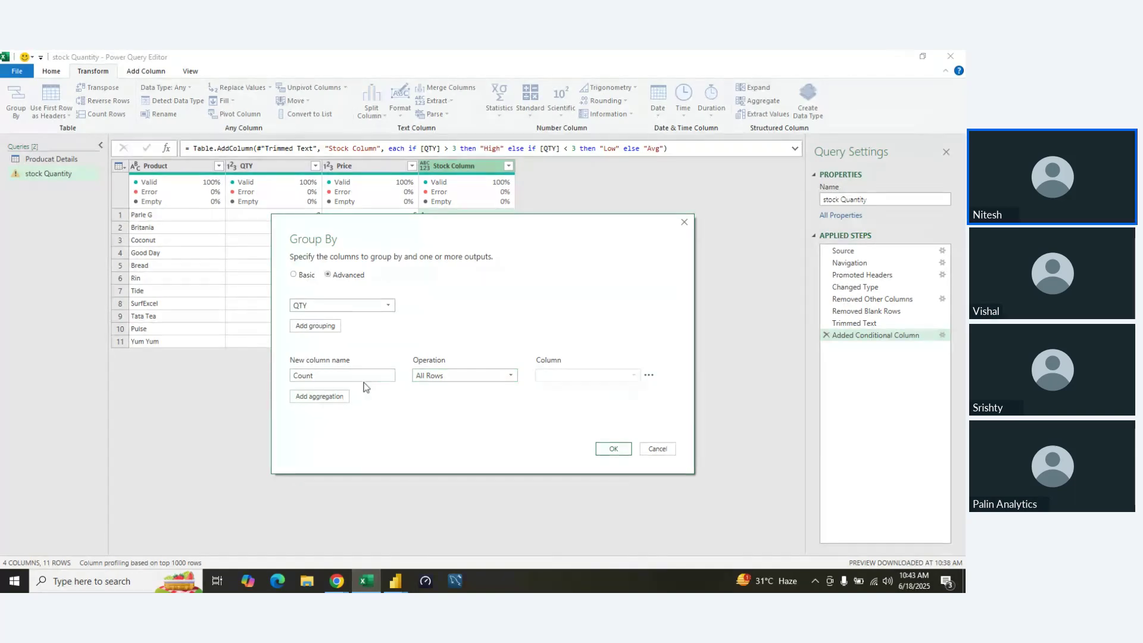
- Group the rows by Stock Column with basic grouping, using a Count column that sums QTY
left_click(294, 274)
left_click(340, 304)
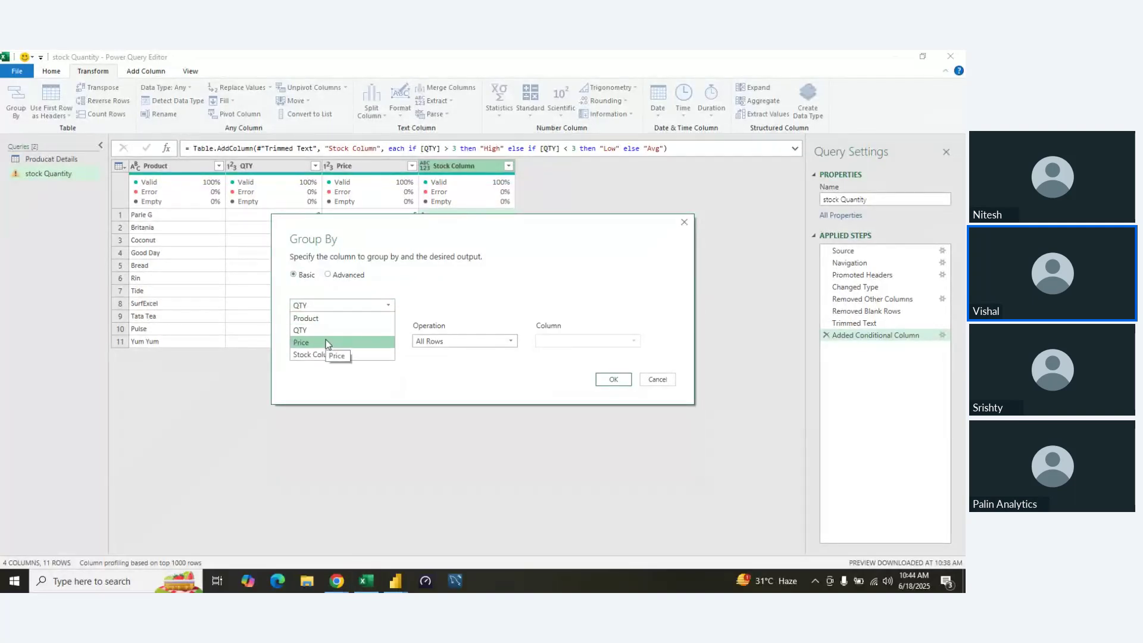
left_click(331, 355)
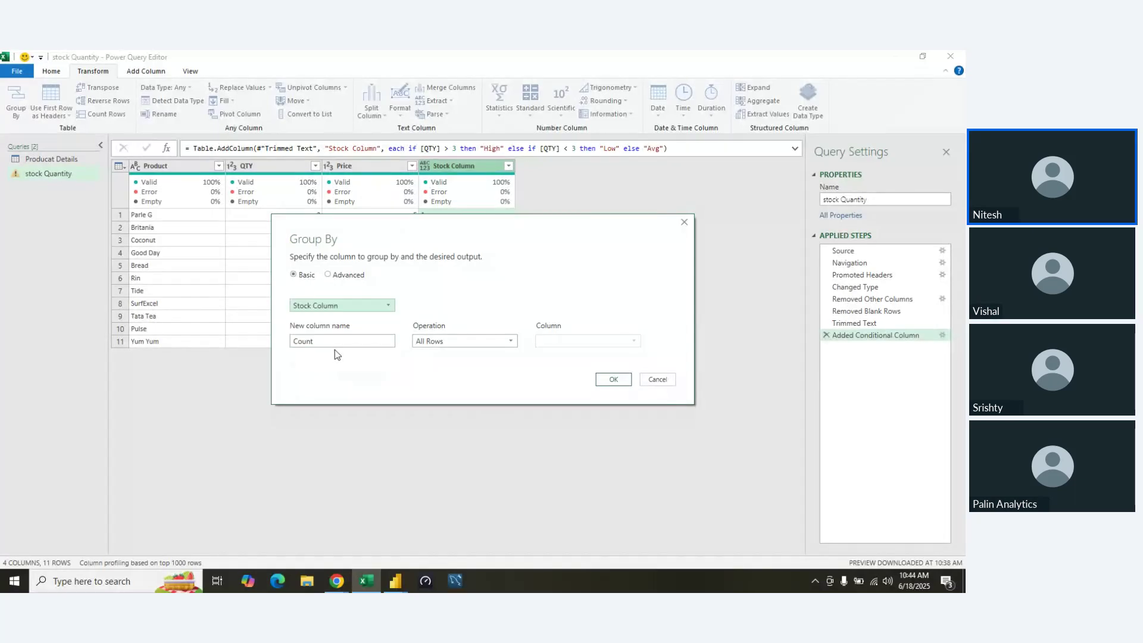
left_click(354, 304)
left_click(355, 303)
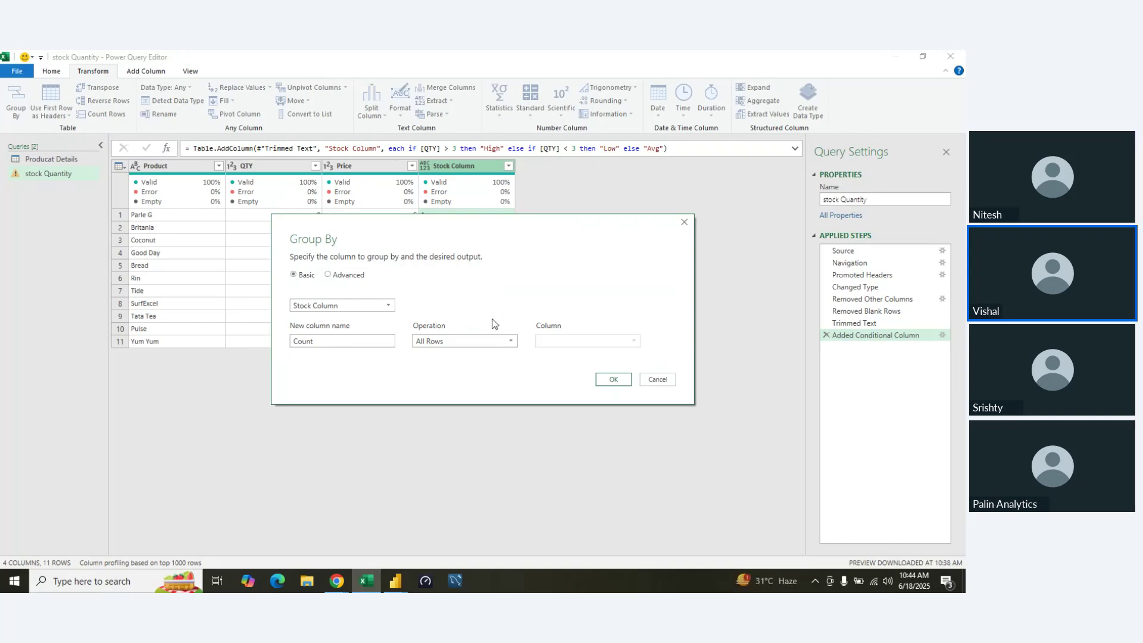
left_click(491, 344)
left_click(465, 354)
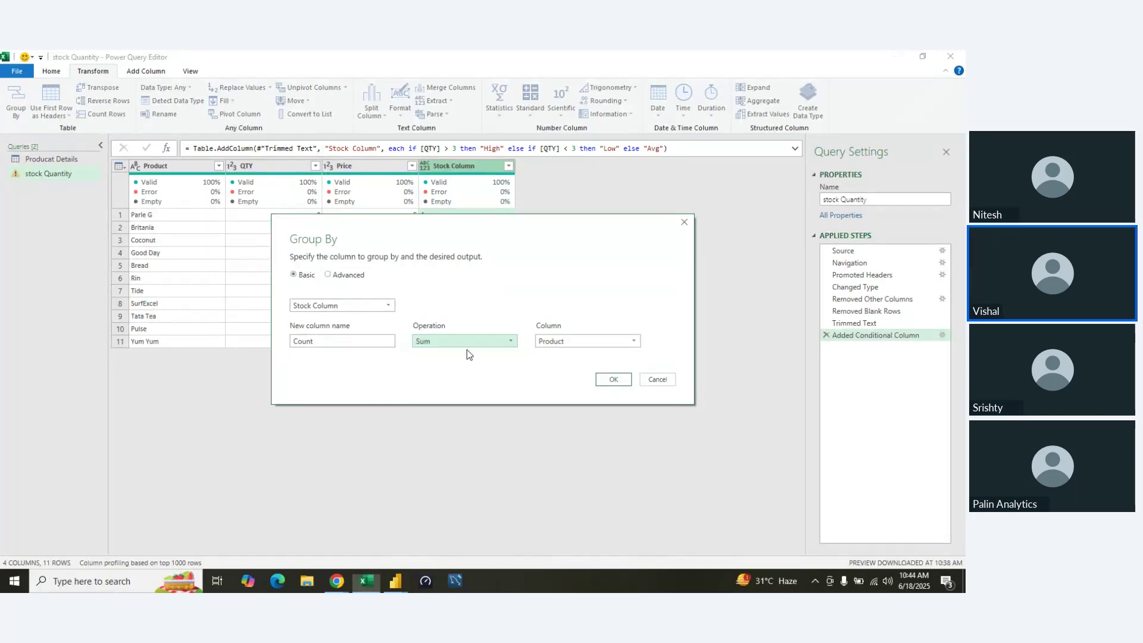
left_click(617, 350)
left_click(550, 365)
left_click(613, 379)
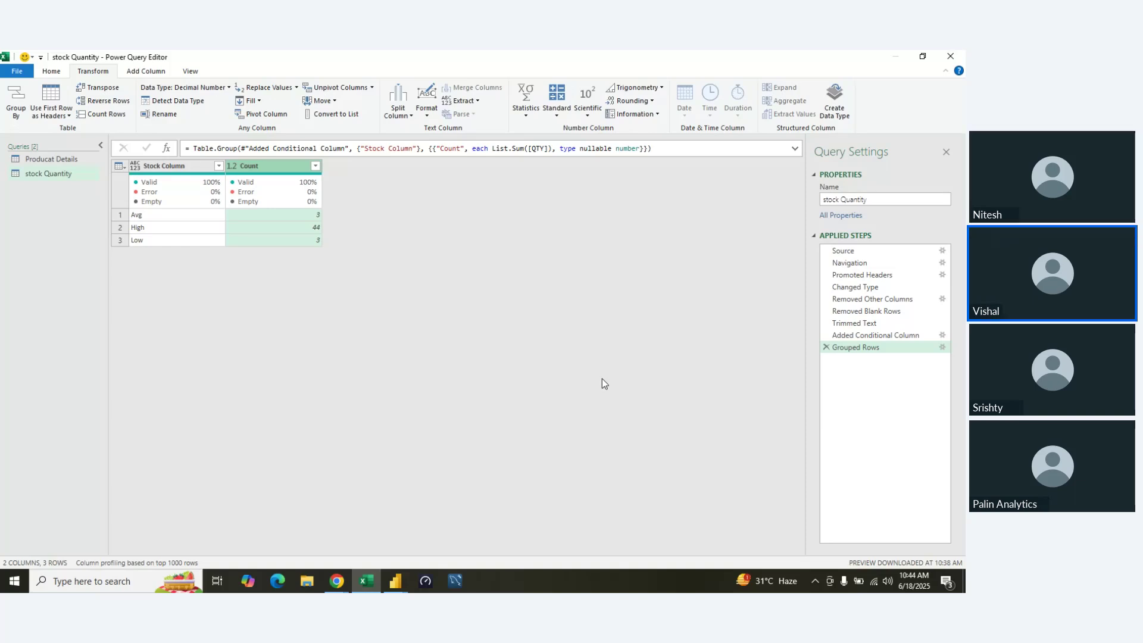
- Review the settings of the Grouped Rows step and load the stock Quantity query into the workbook
left_click(943, 348)
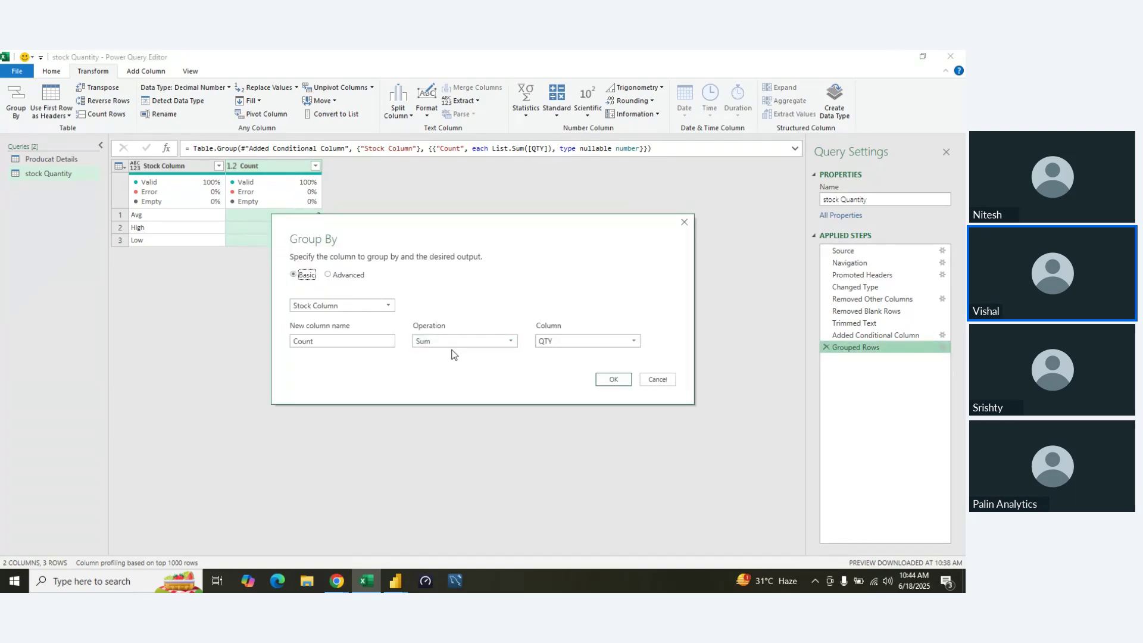
left_click(659, 381)
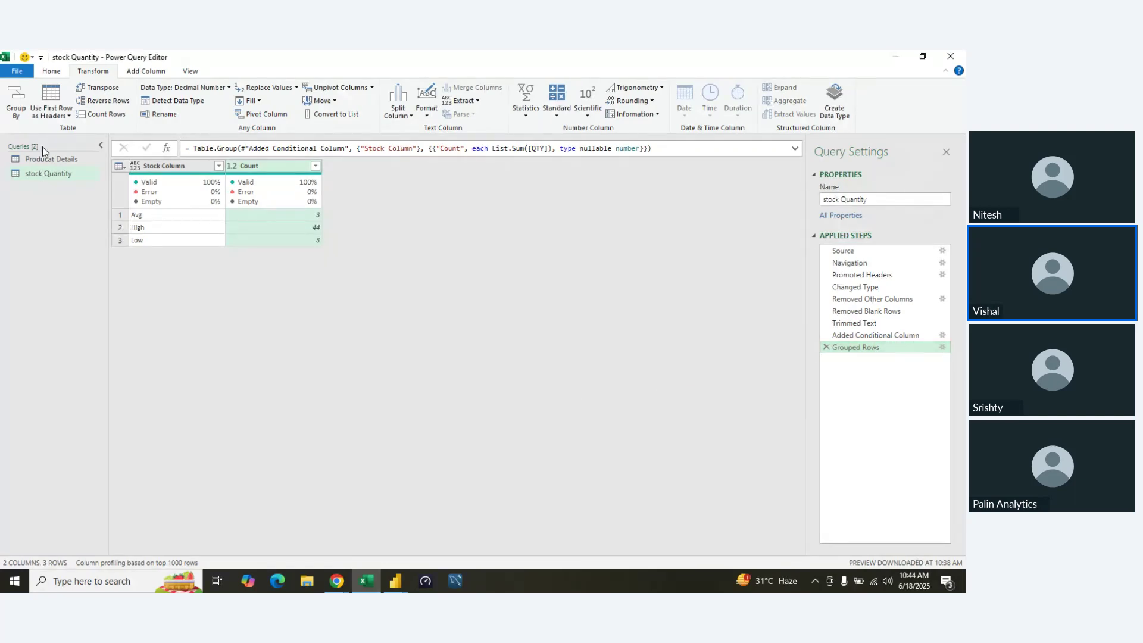
left_click(51, 71)
left_click(24, 96)
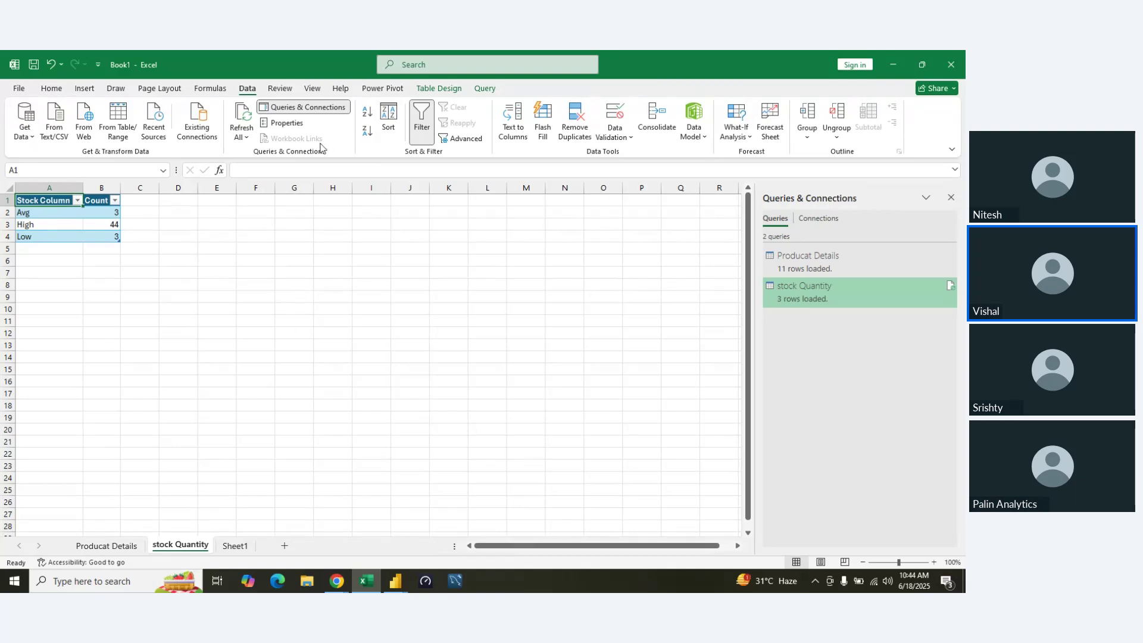
- Refresh all queries in the workbook and check its existing connections
left_click(249, 114)
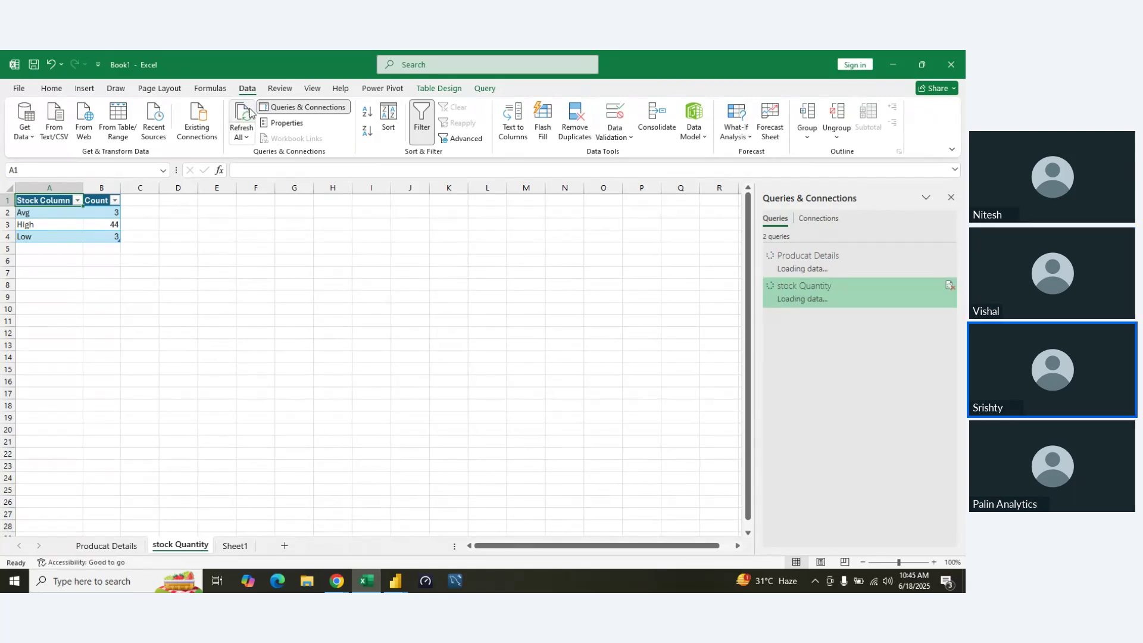
left_click(207, 462)
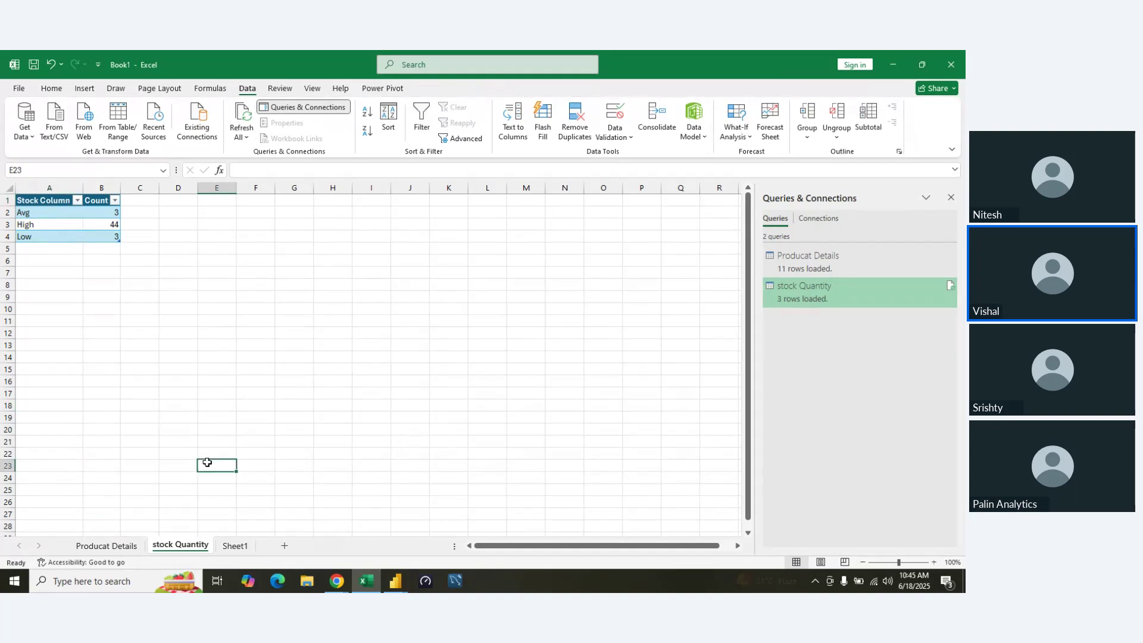
left_click(68, 271)
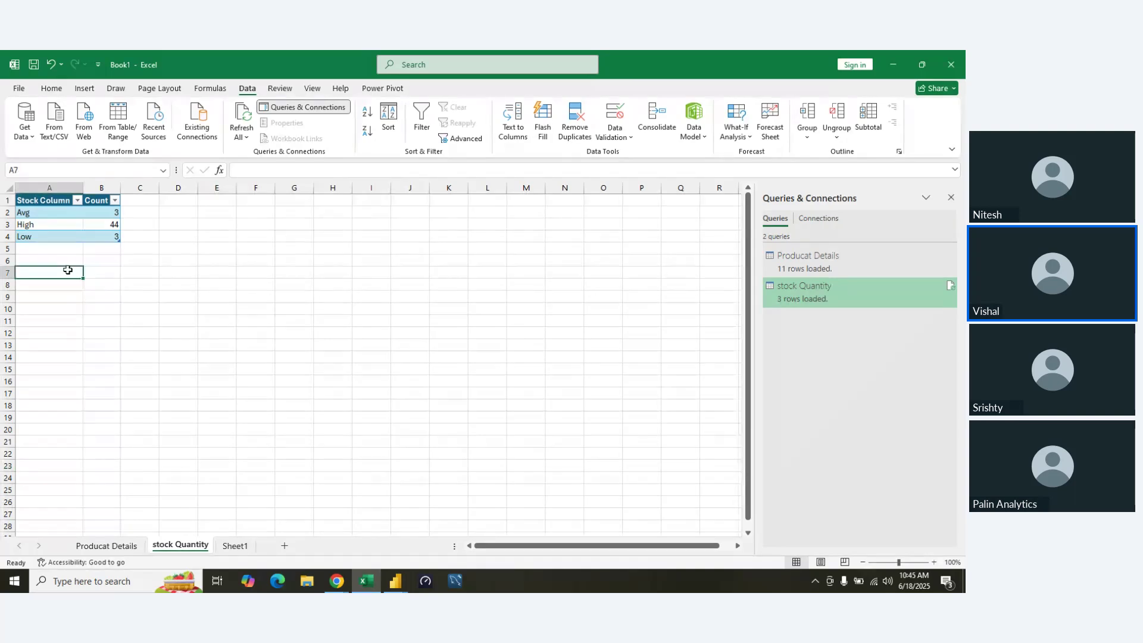
mouse_move(87, 225)
left_mouse_down()
mouse_move(89, 241)
mouse_move(91, 214)
mouse_move(89, 232)
left_mouse_up()
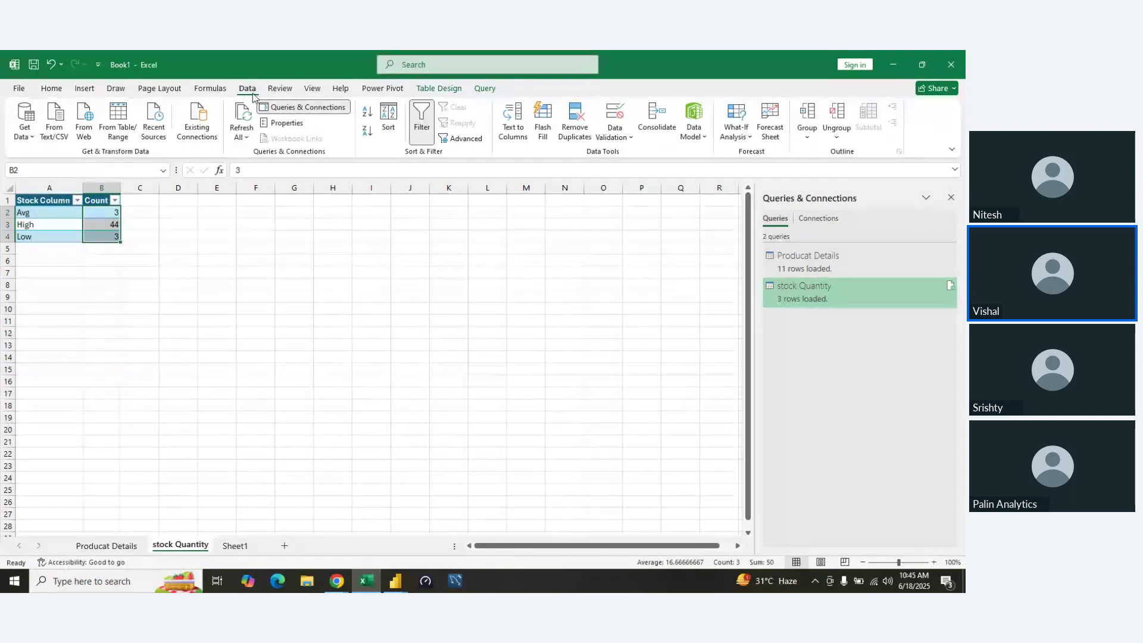
left_click(203, 119)
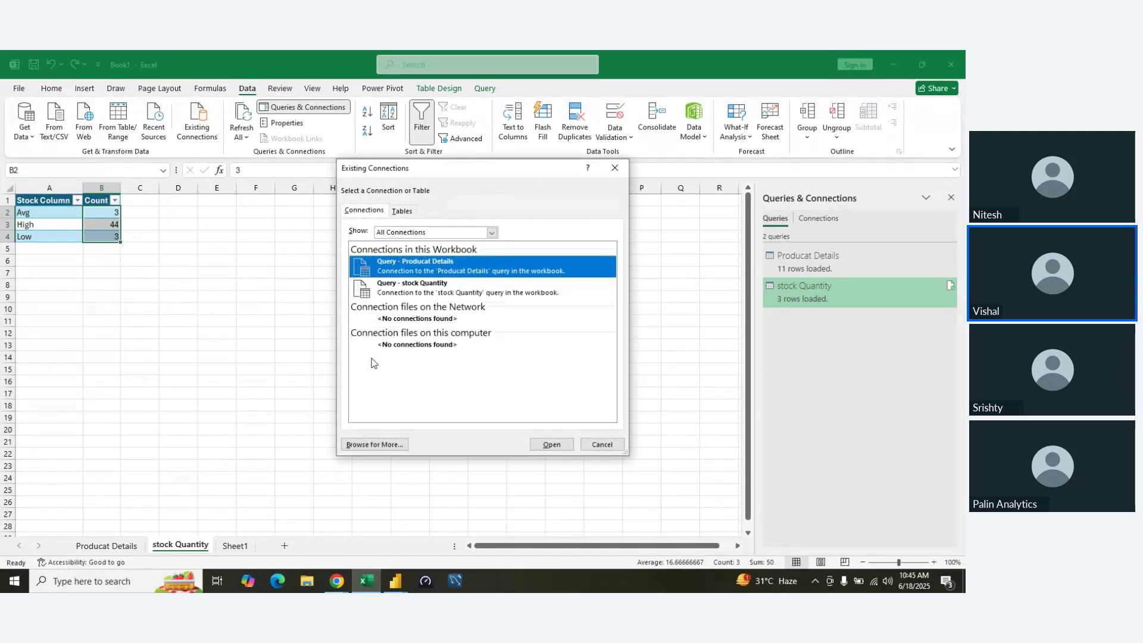
left_click(601, 445)
- Delete the empty Sheet1 from the workbook
left_click(234, 550)
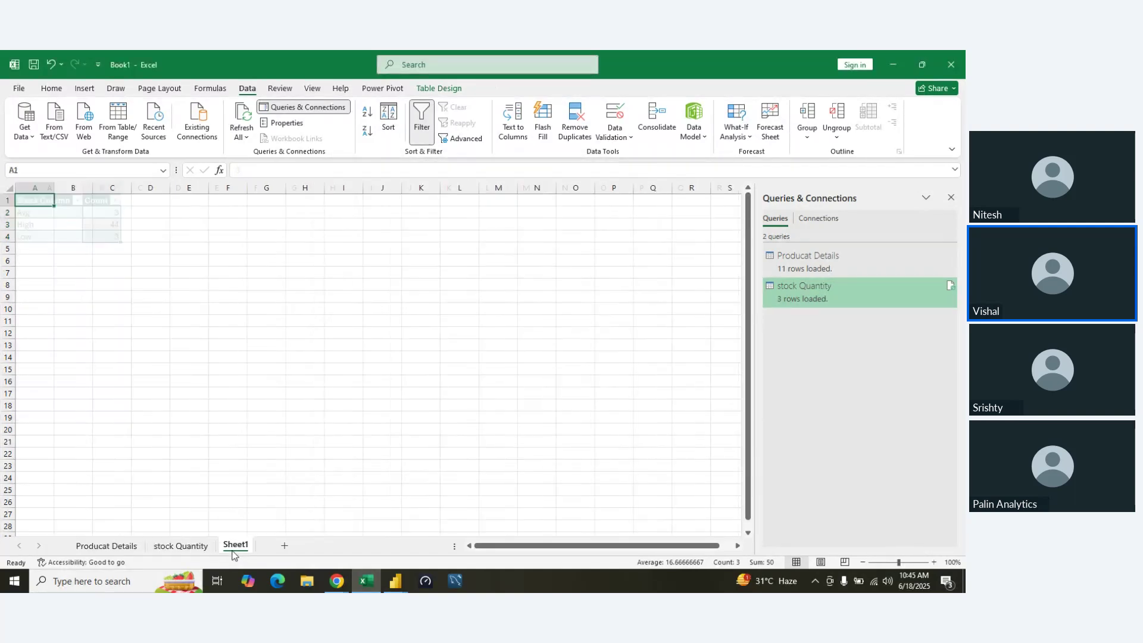
right_click(233, 551)
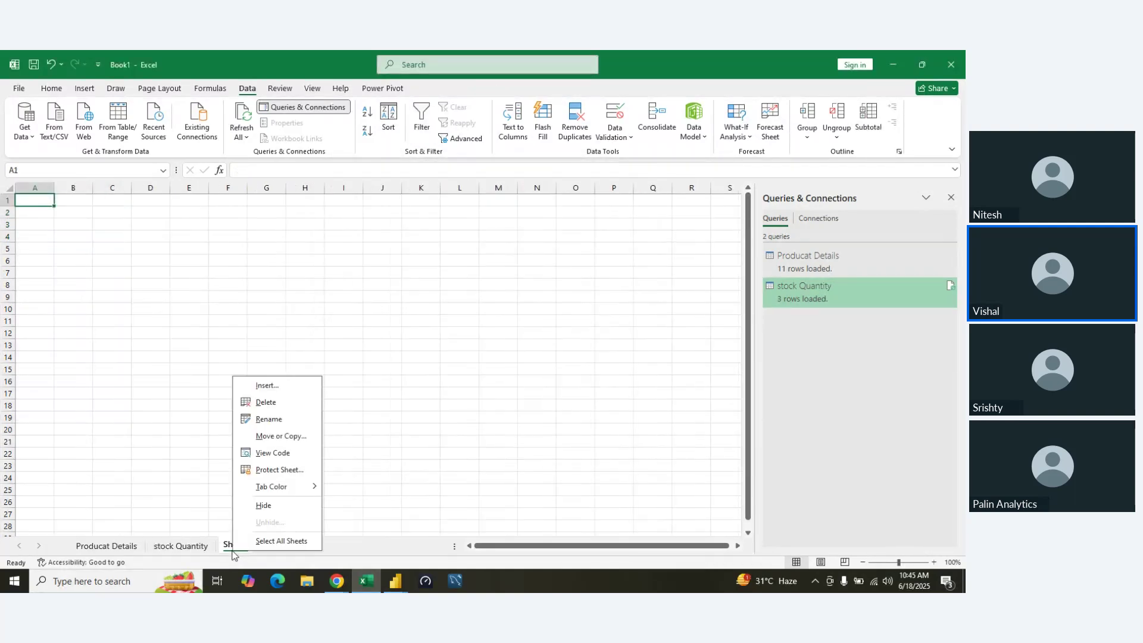
left_click(266, 402)
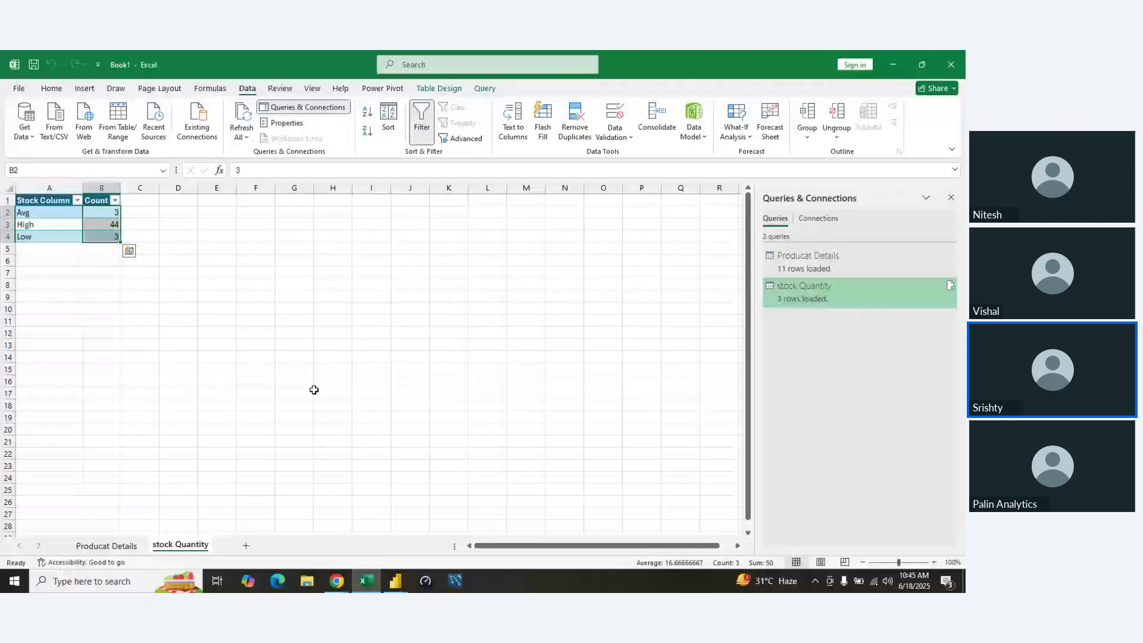
- Close the Excel workbook and the untitled Power BI report together with its Power Query Editor
left_click(956, 55)
left_click(503, 337)
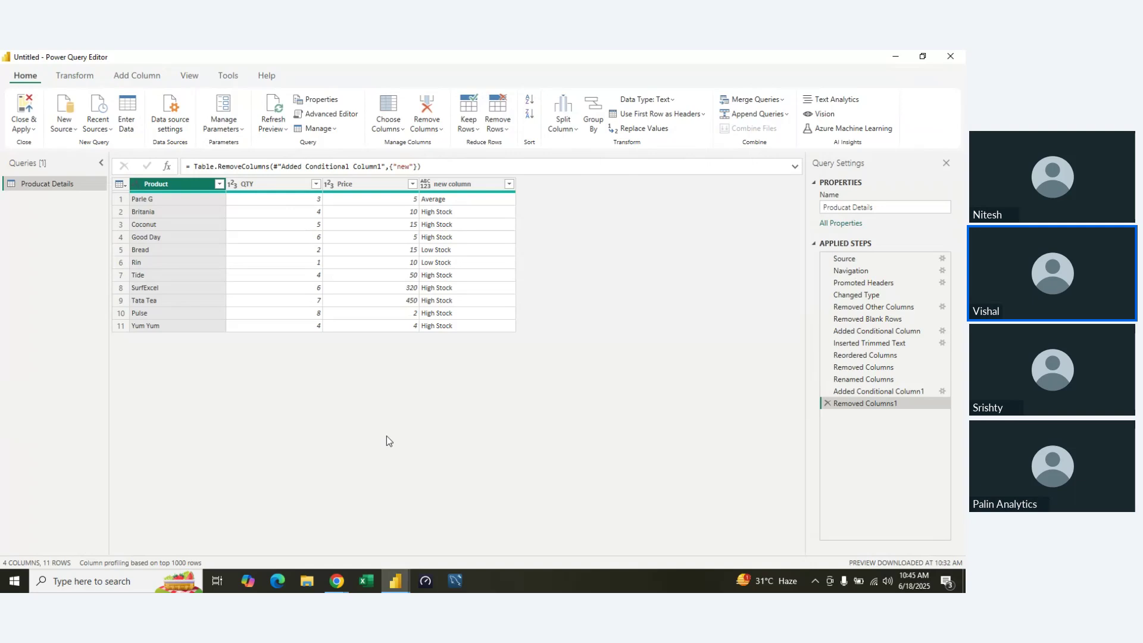
key("alt+F4")
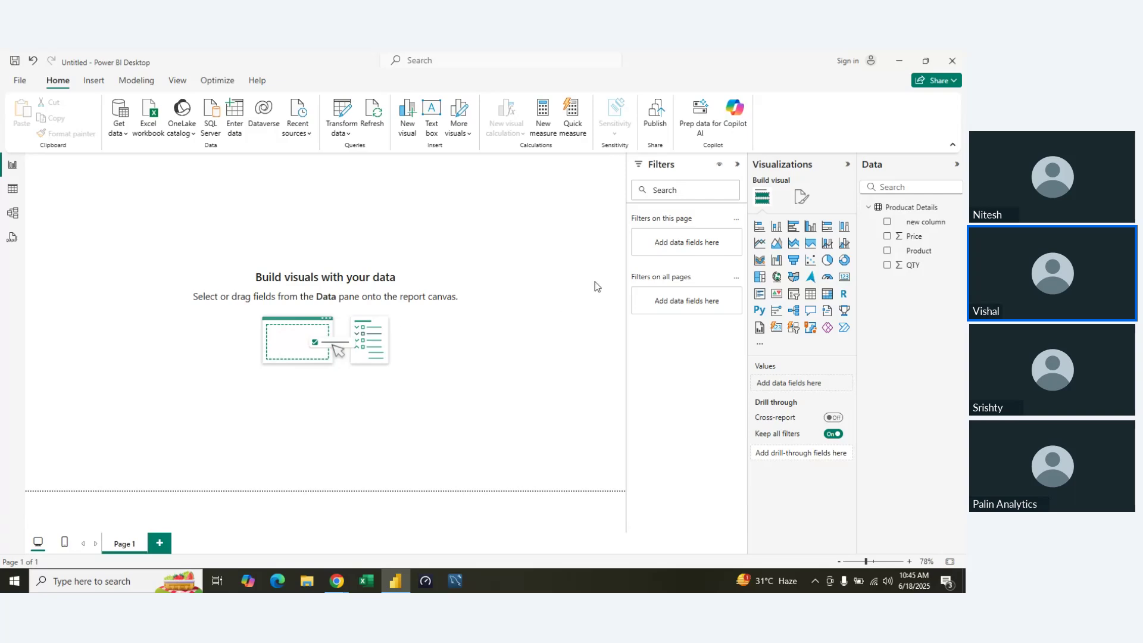
left_click(963, 54)
left_click(539, 341)
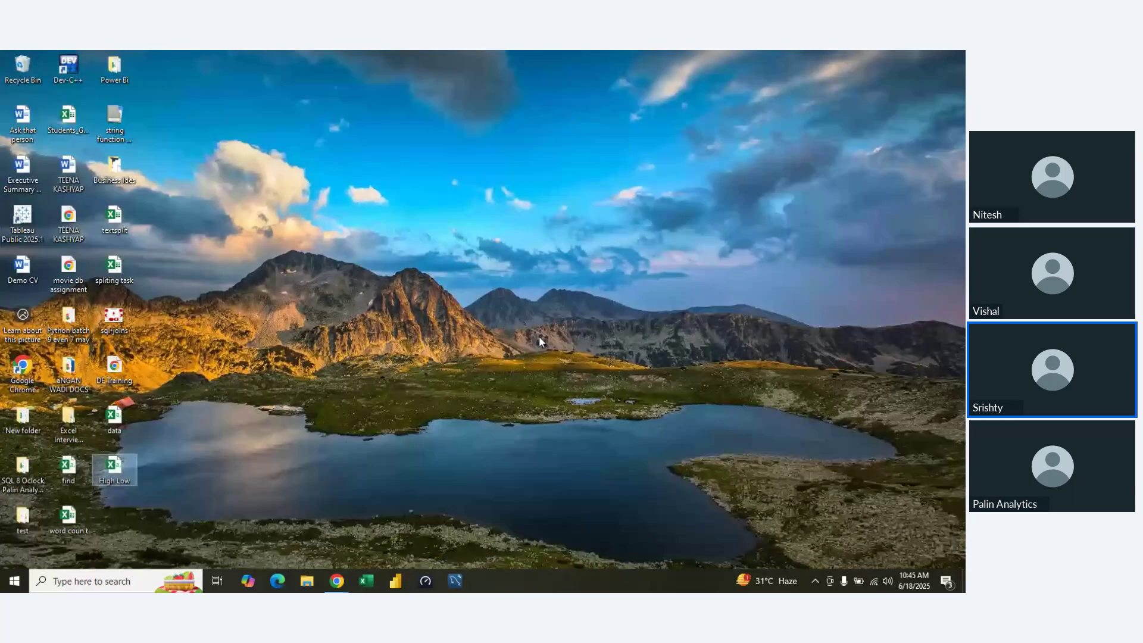
- Launch Jupyter Notebook in the browser and open the Matplotlib.ipynb notebook from the home folder
key("super+r")
key("Return")
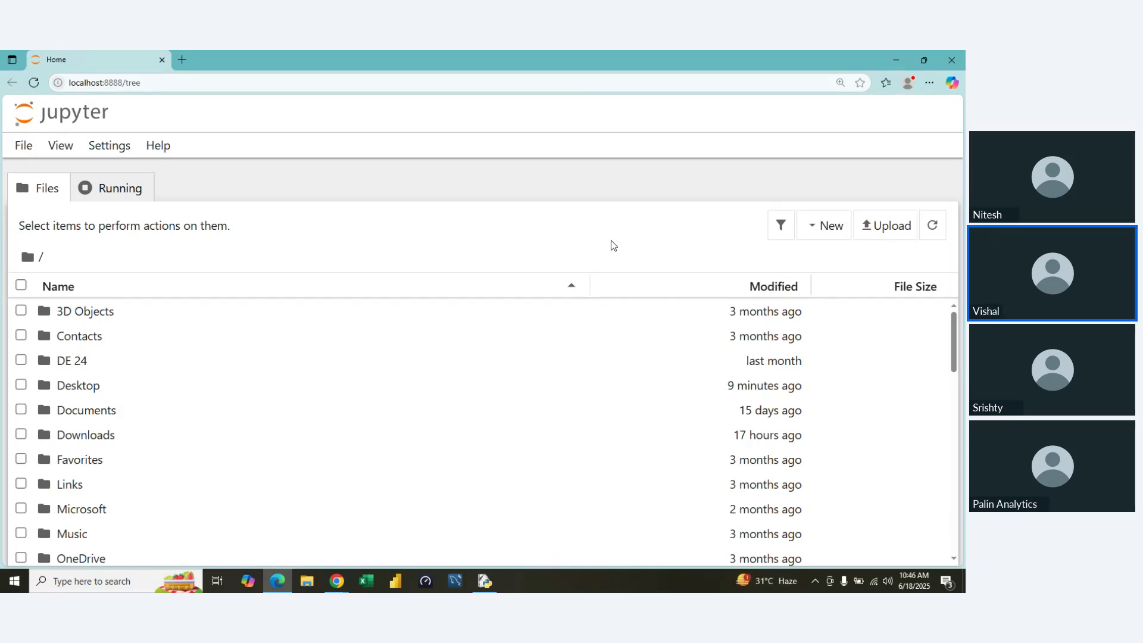
key("ctrl+0")
scroll(374, 466, "down", 1)
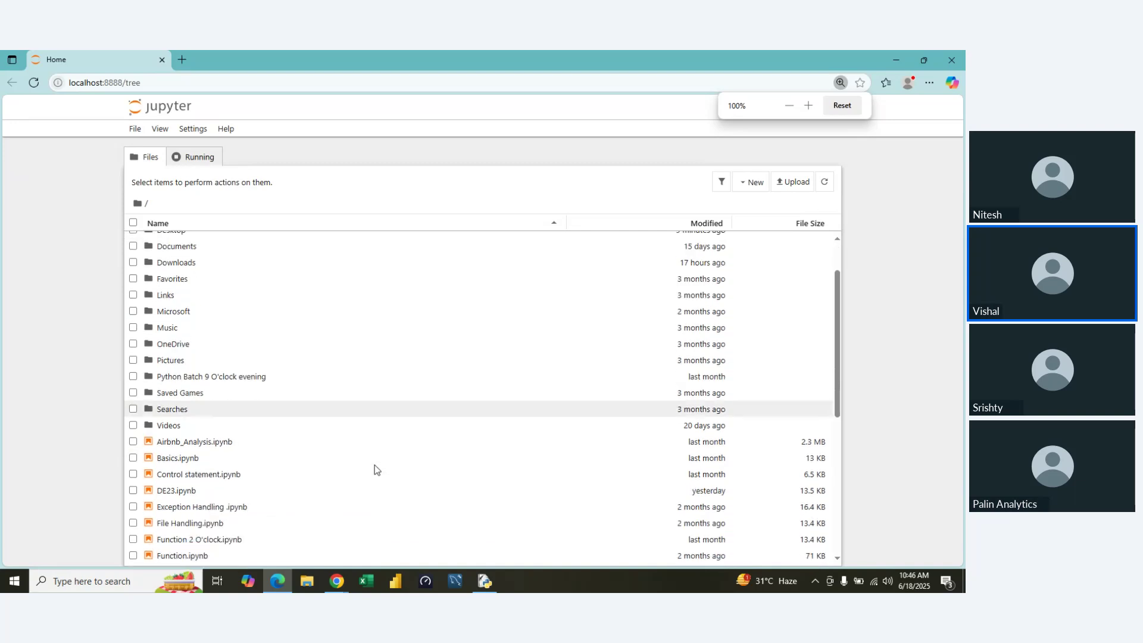
scroll(374, 466, "down", 3)
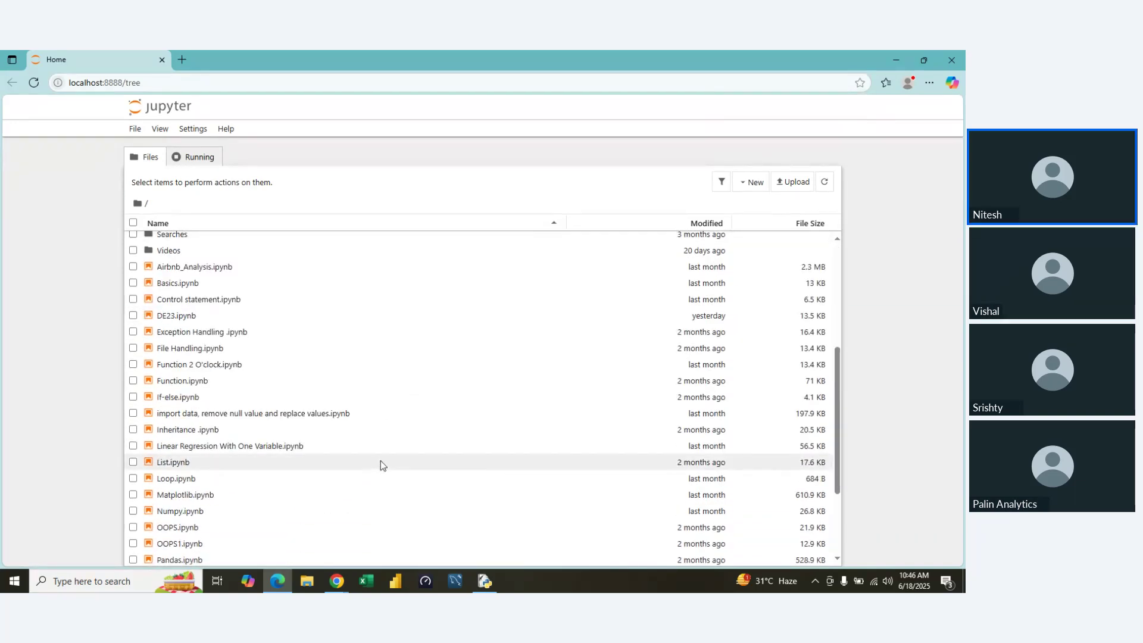
key("ctrl+plus")
scroll(381, 460, "down", 3)
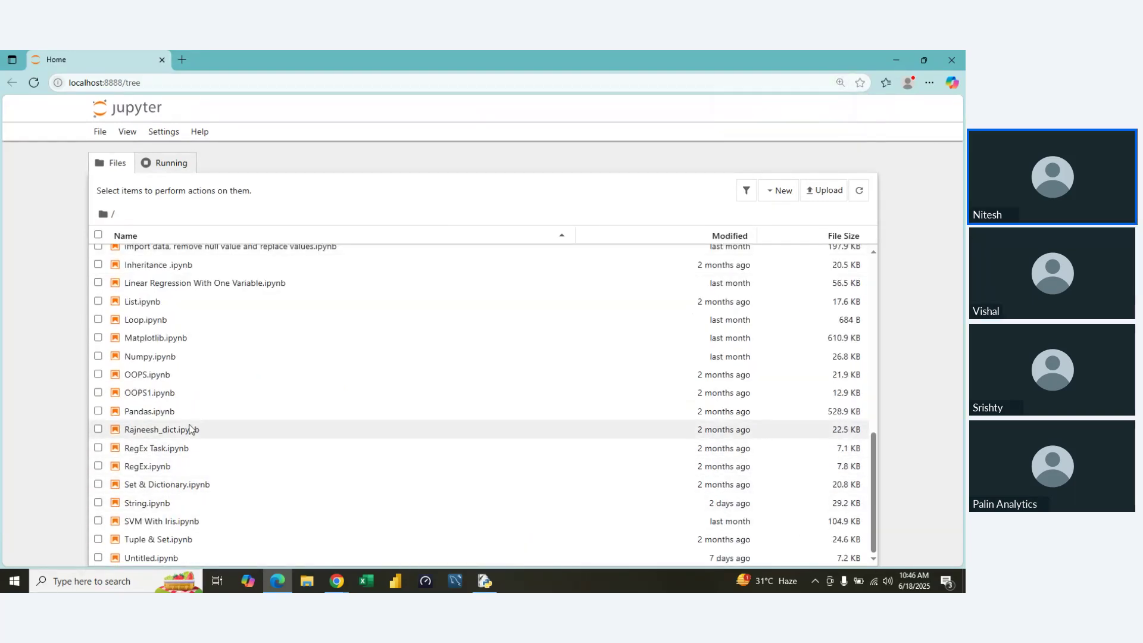
double_click(170, 337)
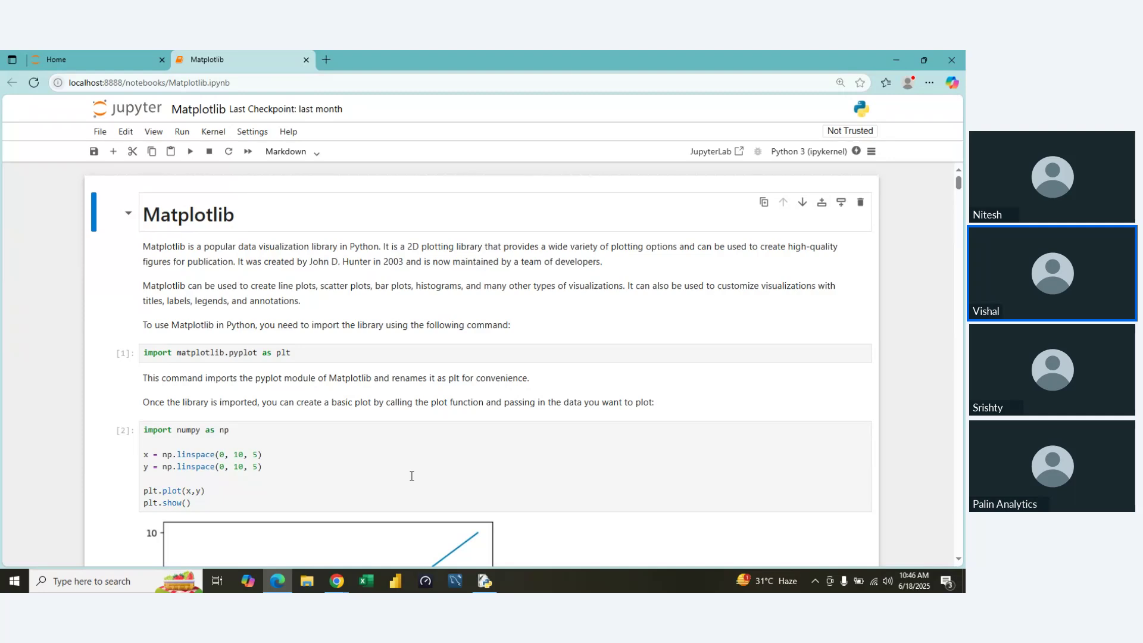
- Copy the notebook's Graph section, from its heading through the ninth item of the list of situations for using graphs
scroll(411, 475, "down", 15)
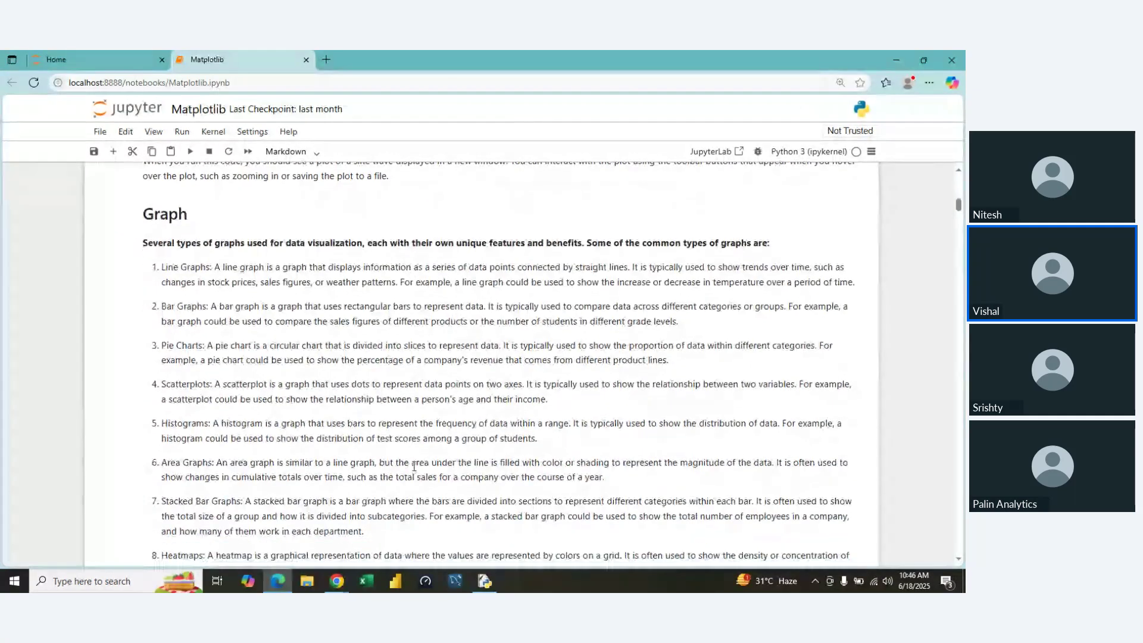
scroll(413, 467, "down", 1)
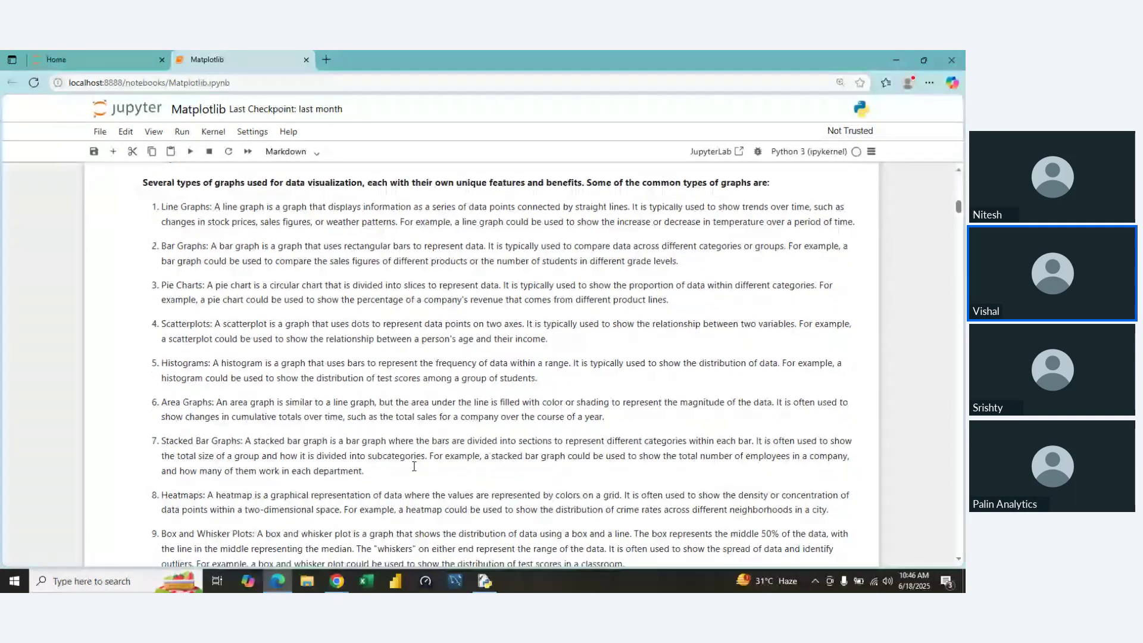
scroll(413, 467, "down", 1)
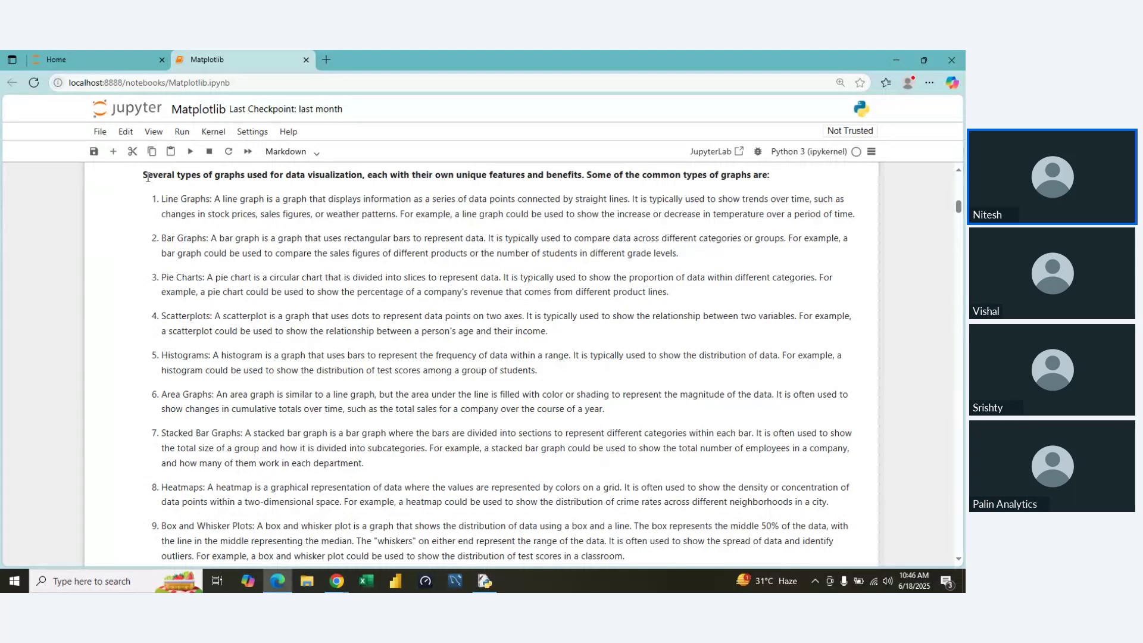
scroll(142, 249, "up", 1)
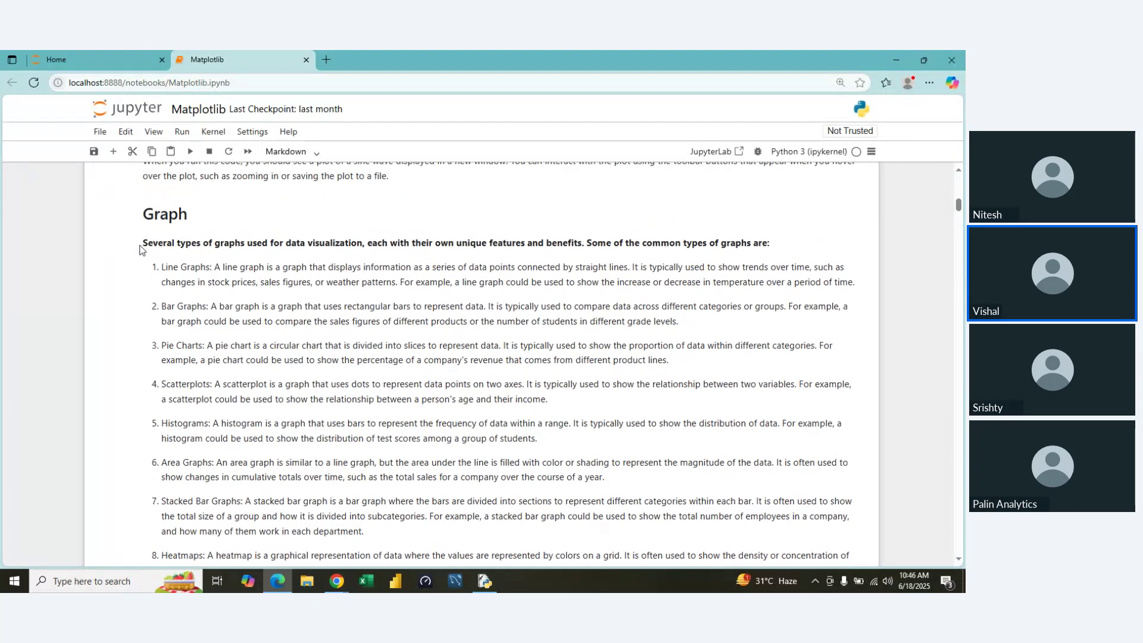
left_click(141, 205)
left_click_drag(141, 205, 574, 377)
left_click(575, 172)
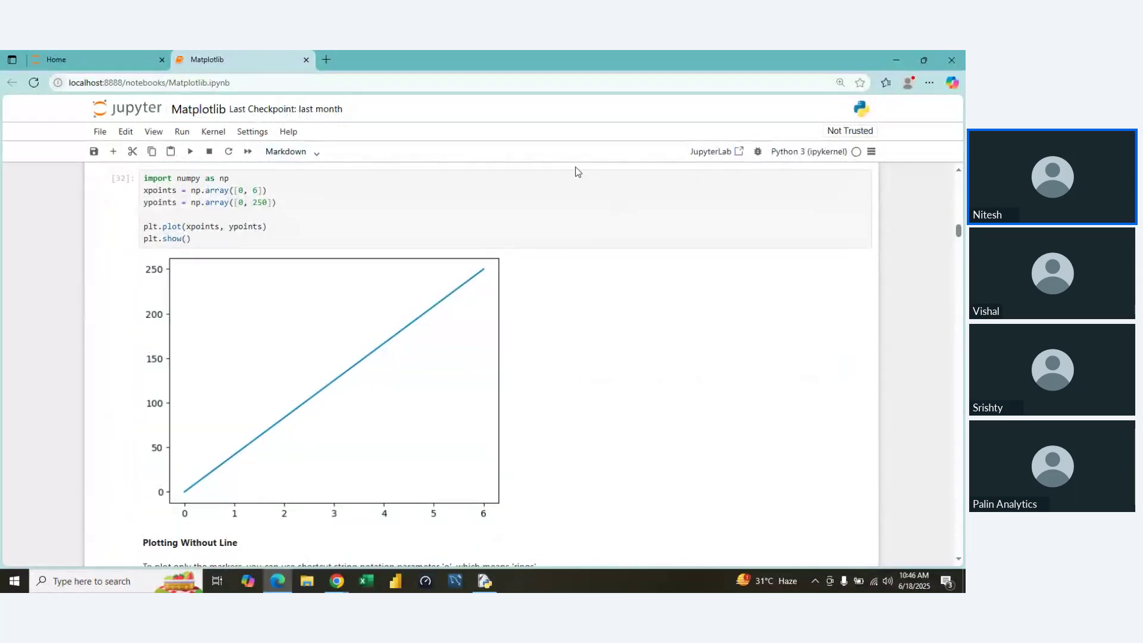
left_click_drag(575, 171, 582, 307)
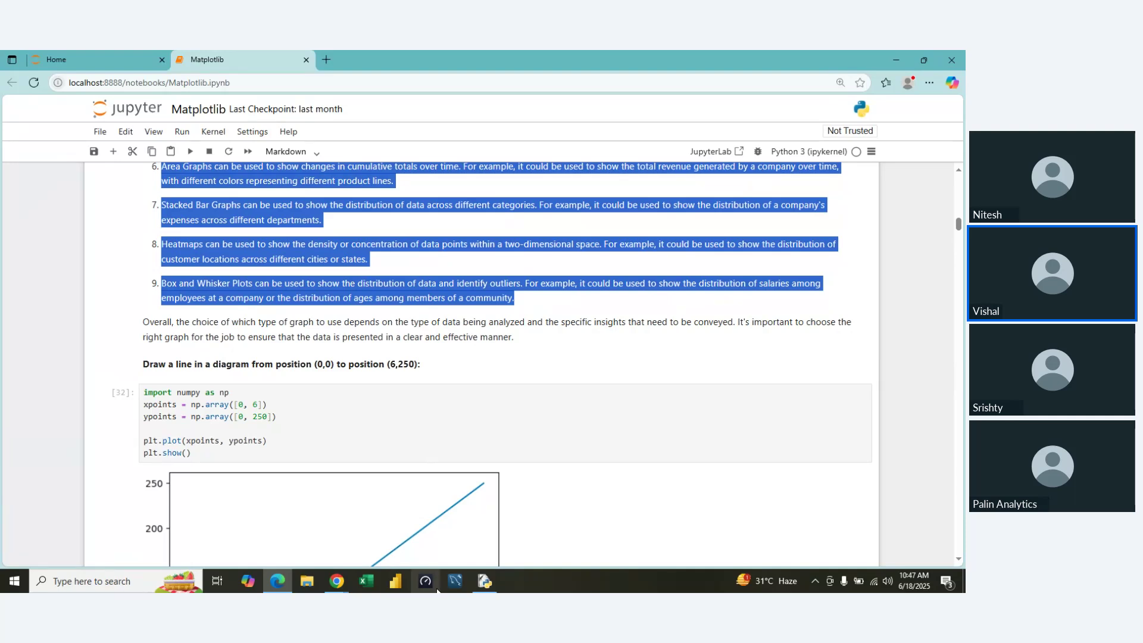
- Launch Word and bring its recovered Document1 to the front in a maximized window
left_click(115, 587)
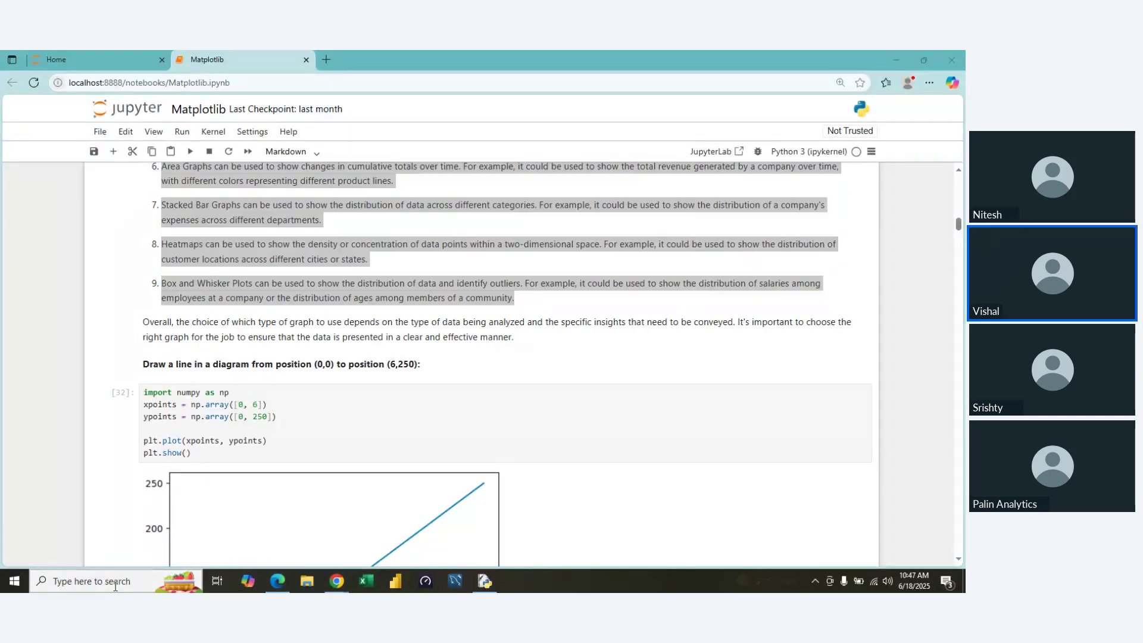
type("wo")
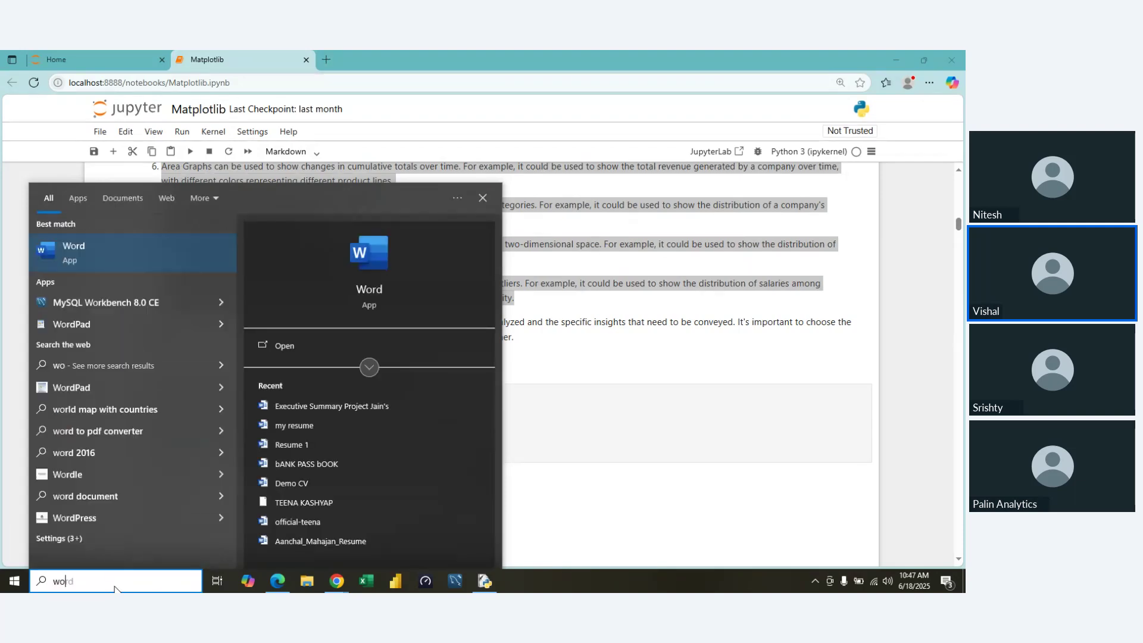
left_click(305, 345)
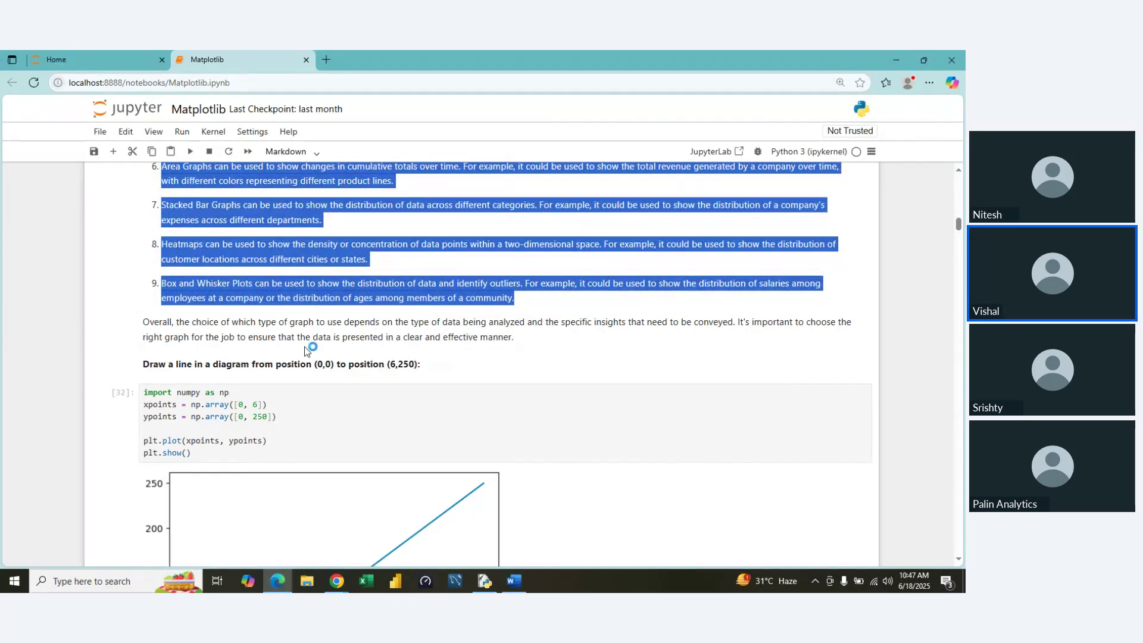
left_click(514, 582)
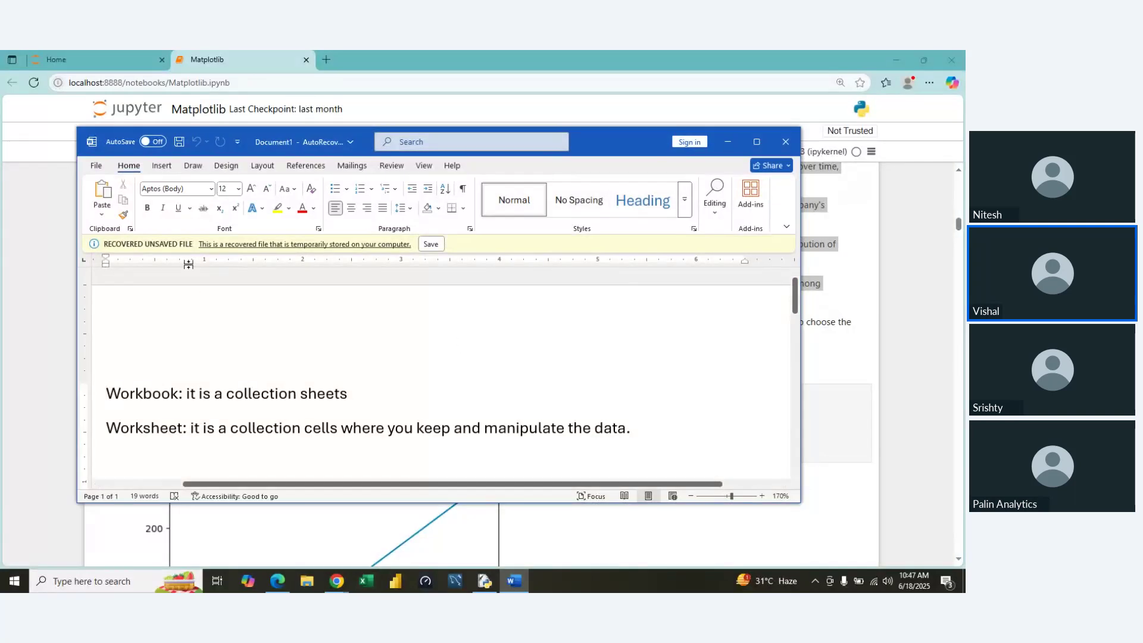
double_click(610, 137)
- Replace the Workbook and Worksheet definitions in the document with the copied Graph section
left_click_drag(96, 225, 513, 515)
left_click(516, 510)
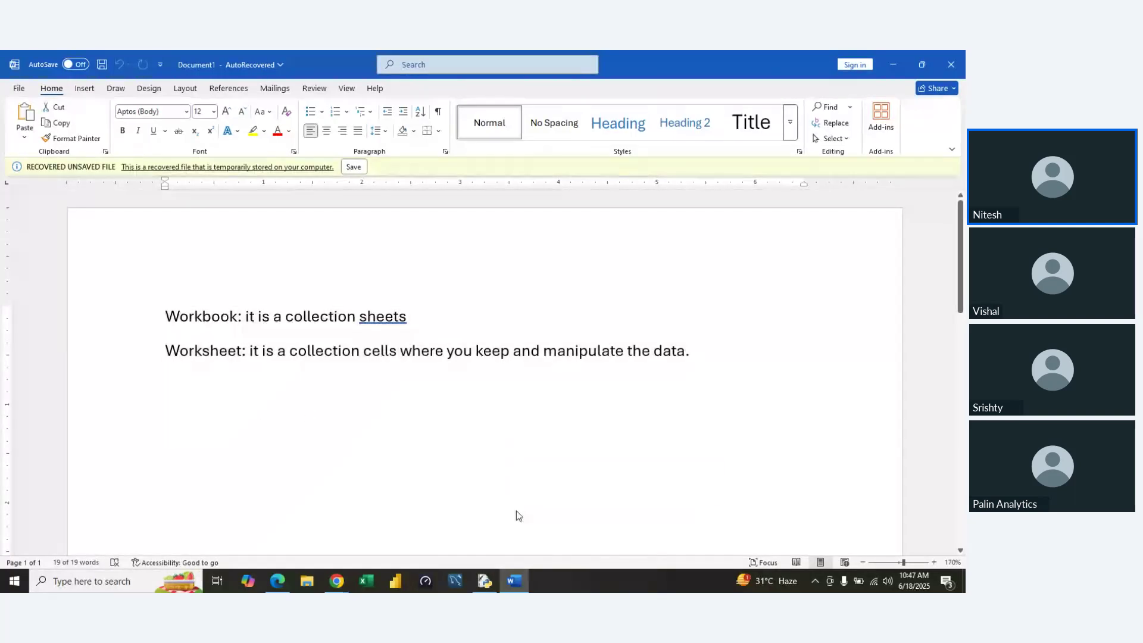
key("ctrl+v")
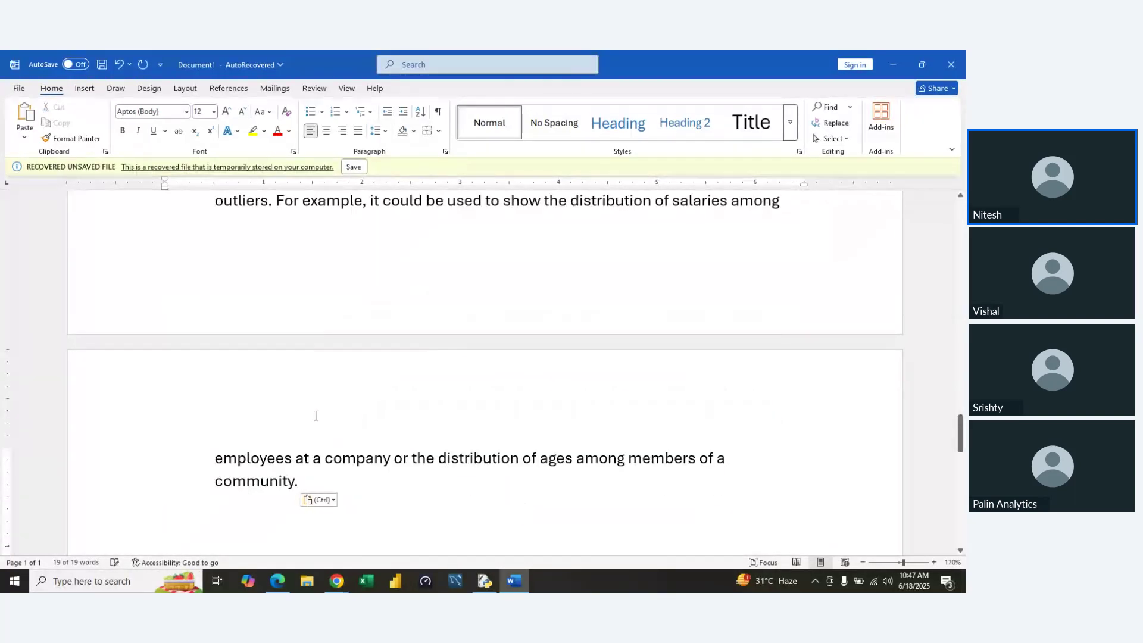
key("ctrl+a")
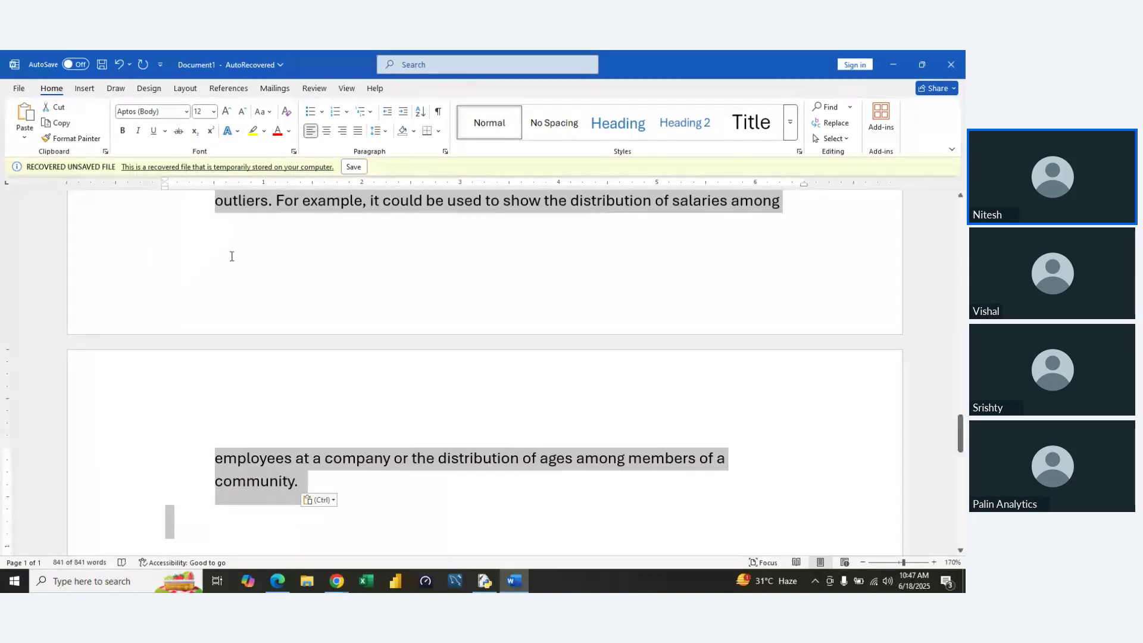
left_click(203, 453)
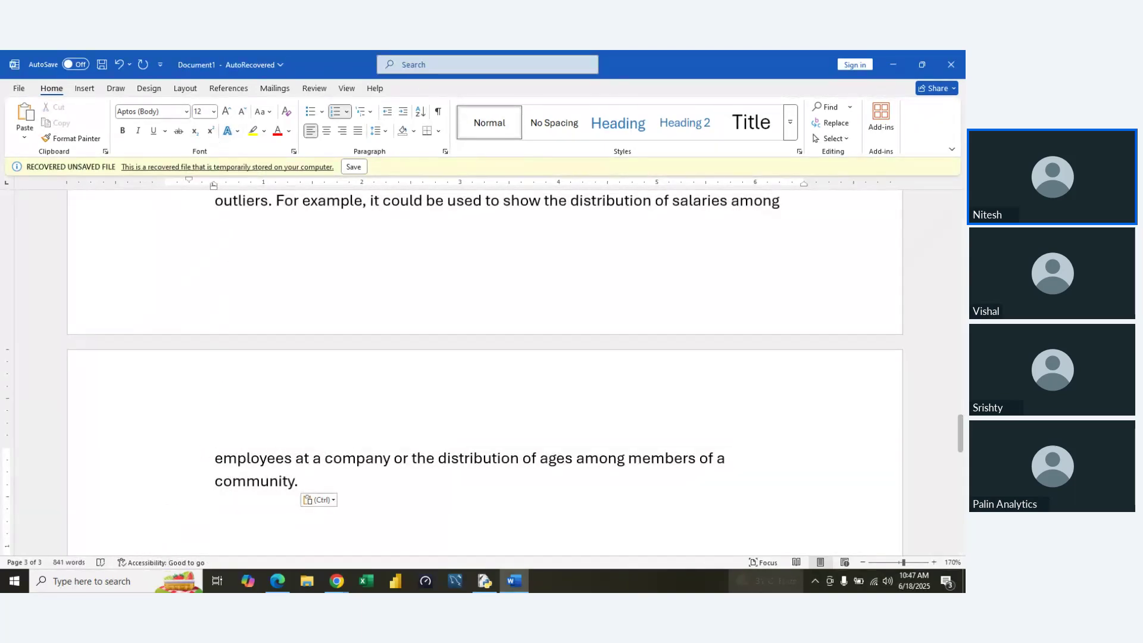
- Zoom the document out to 100% and look over the pasted graph notes from the start
left_click(862, 562)
left_click(863, 562)
left_click(863, 562)
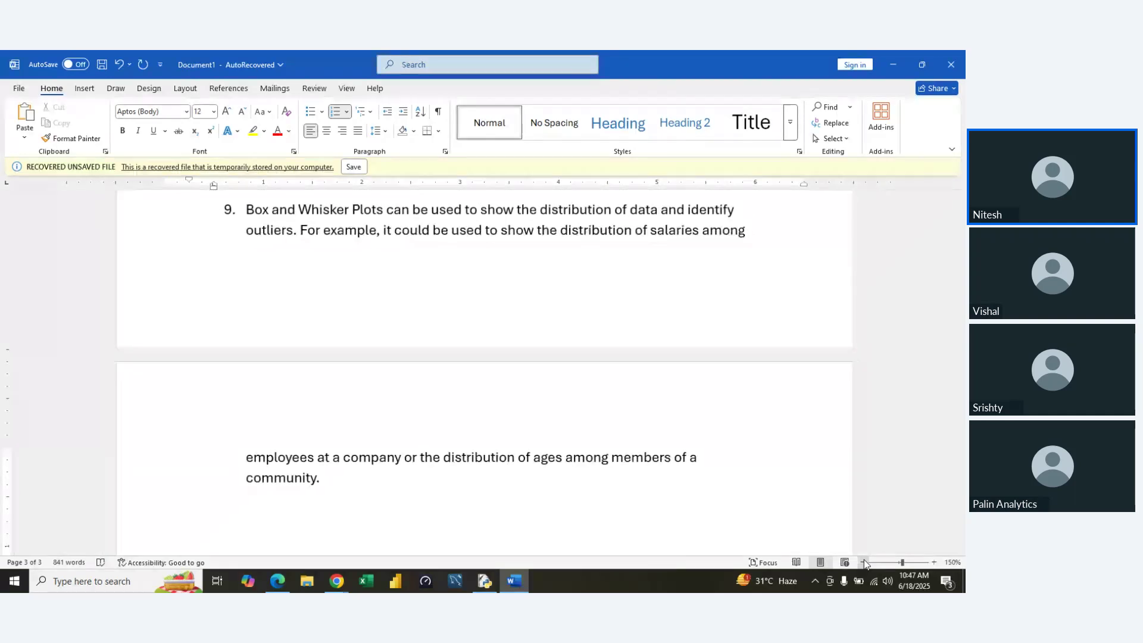
left_click(863, 562)
left_click(863, 563)
left_click(863, 563)
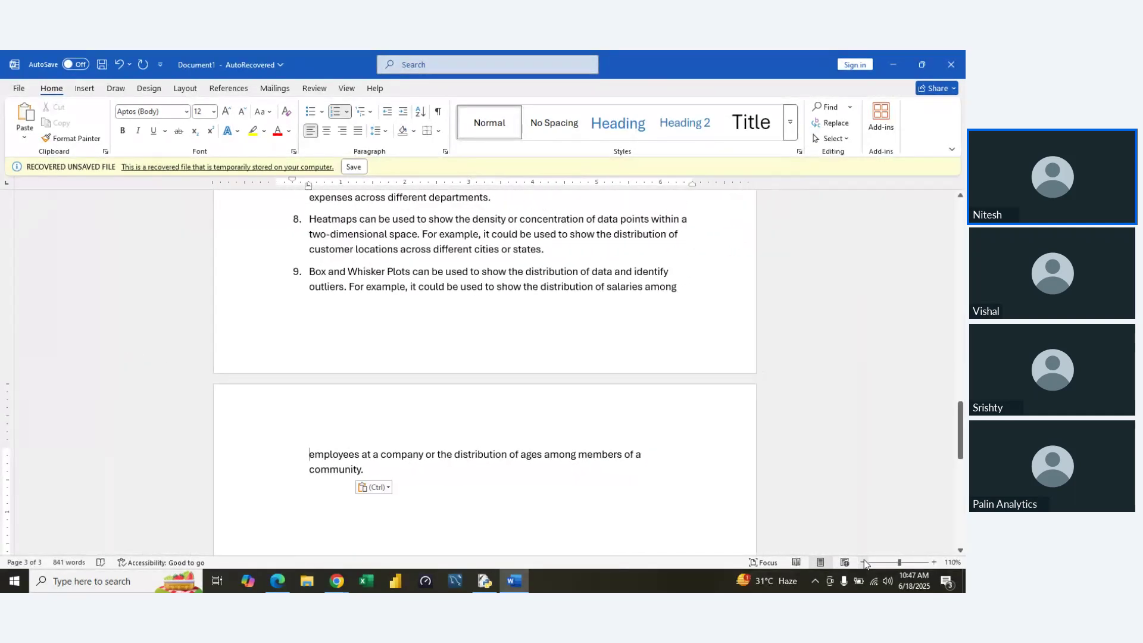
left_click(863, 562)
scroll(621, 492, "up", 8)
scroll(622, 492, "up", 15)
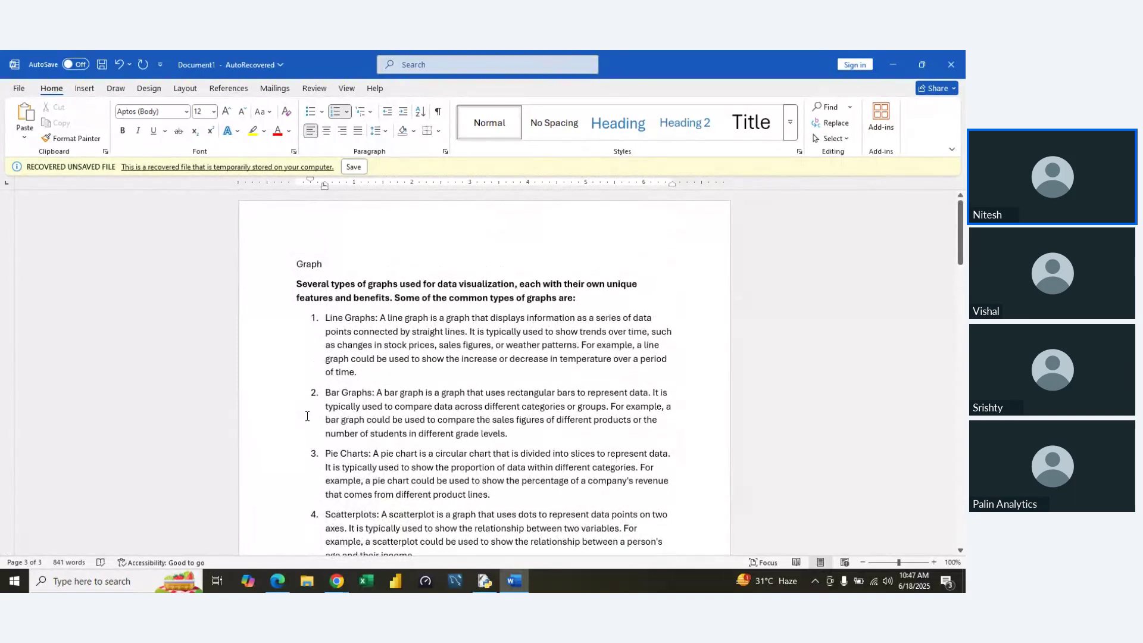
scroll(311, 390, "down", 3)
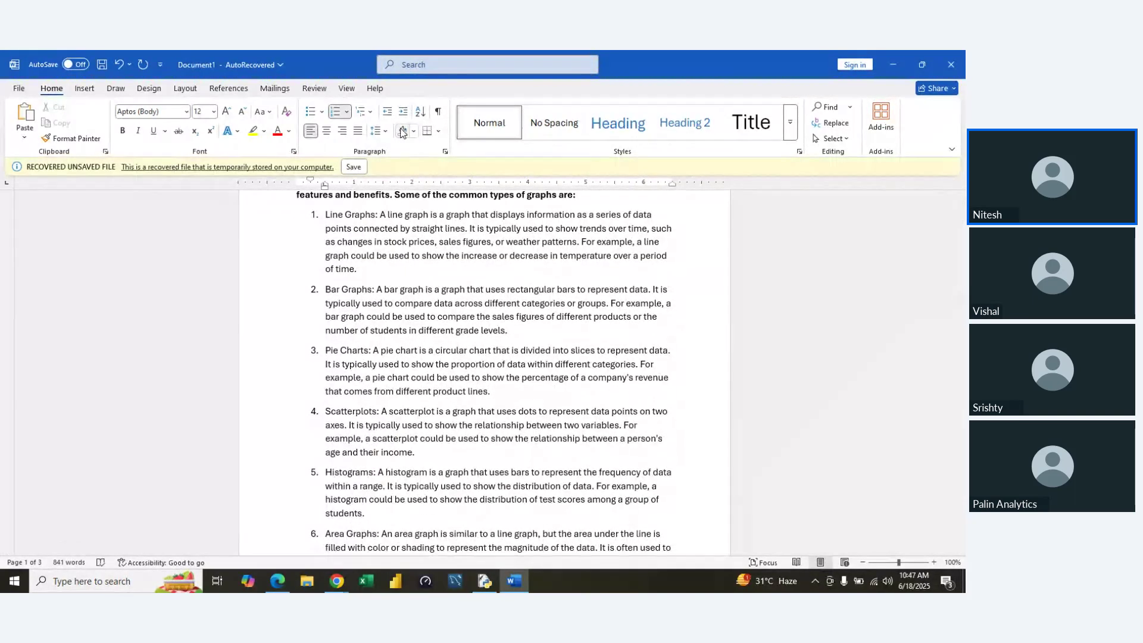
- Try justified alignment on the Line Graphs paragraph, and put it back to left alignment
left_click(185, 88)
scroll(403, 134, "down", 5)
left_click(361, 233)
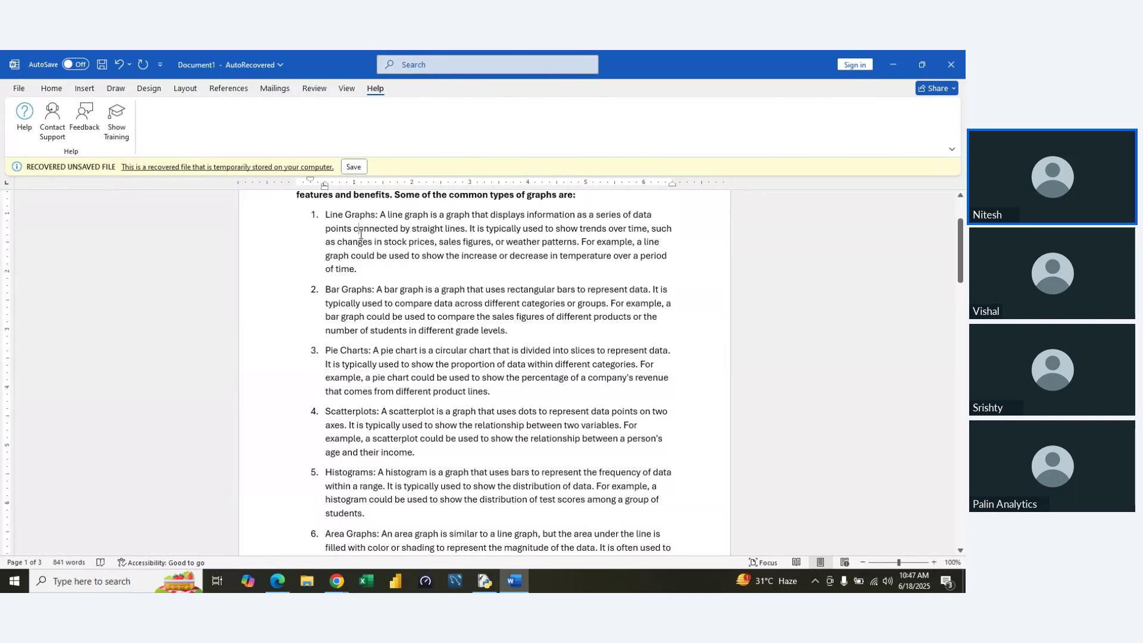
left_click(51, 90)
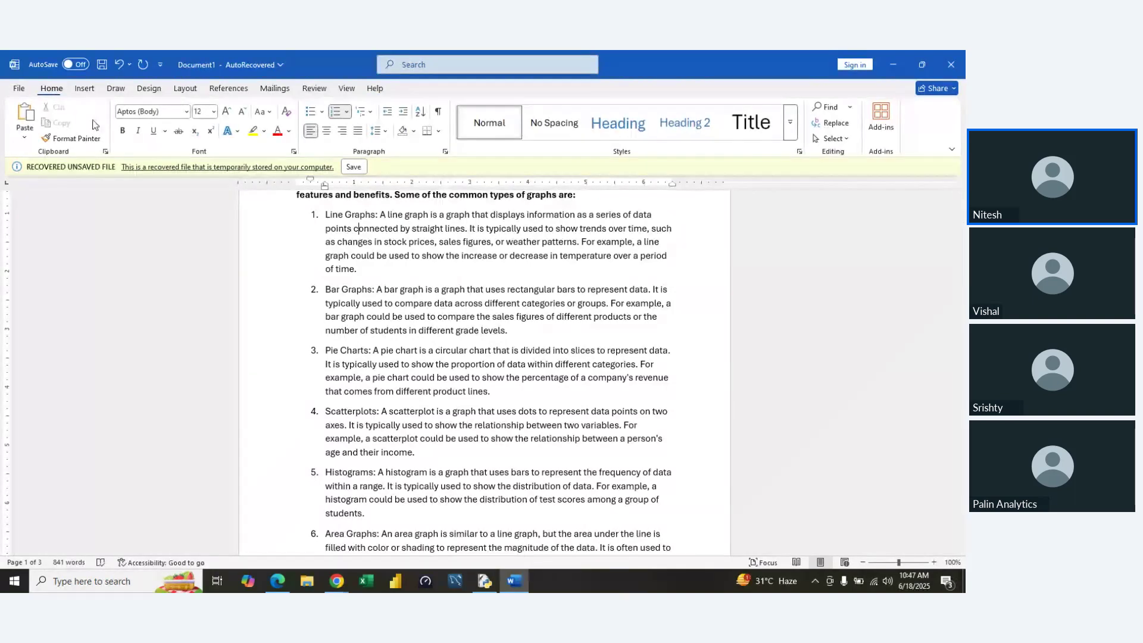
left_click(357, 132)
left_click(345, 225)
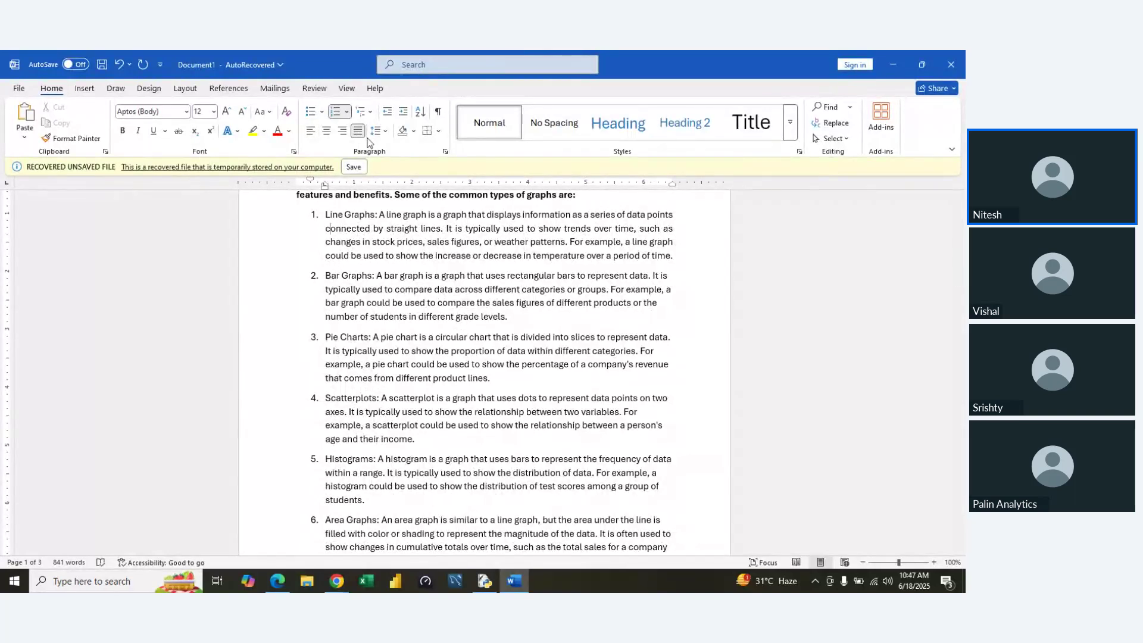
key("ctrl+l")
left_click(316, 360)
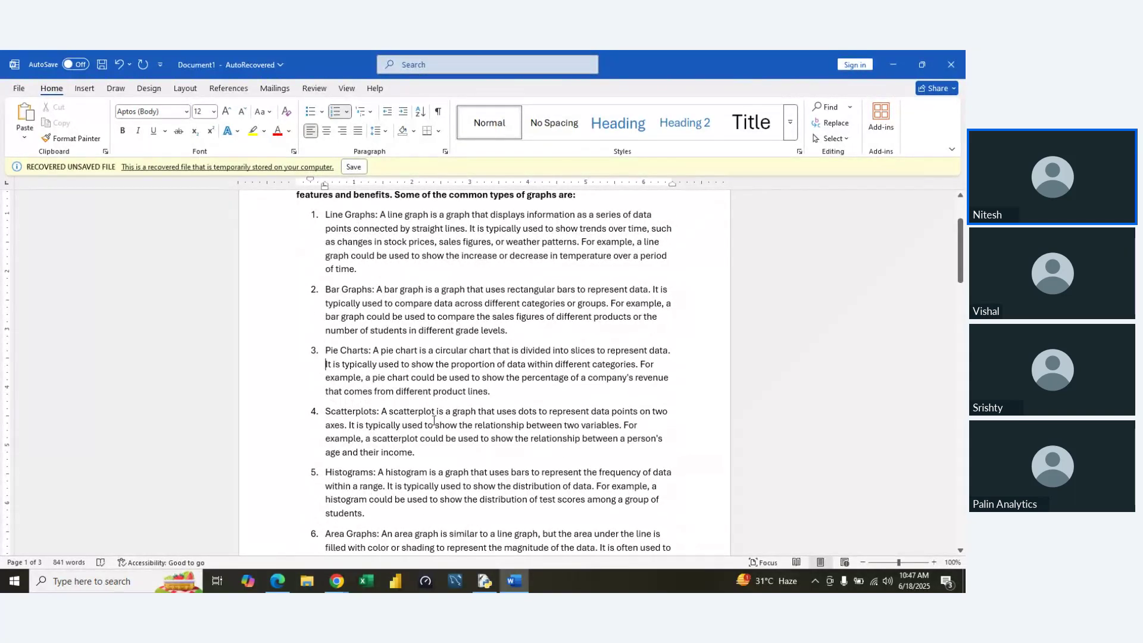
scroll(351, 344, "up", 3)
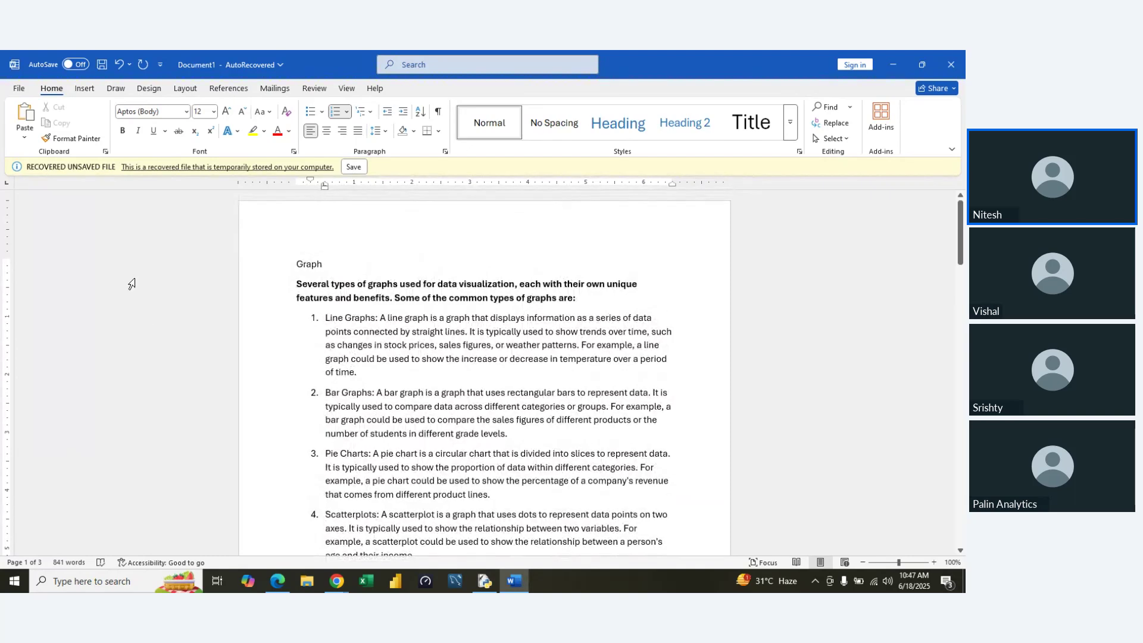
- Save the document as a PDF named Graph Theory in the Power Bi folder on the Desktop
left_click(19, 88)
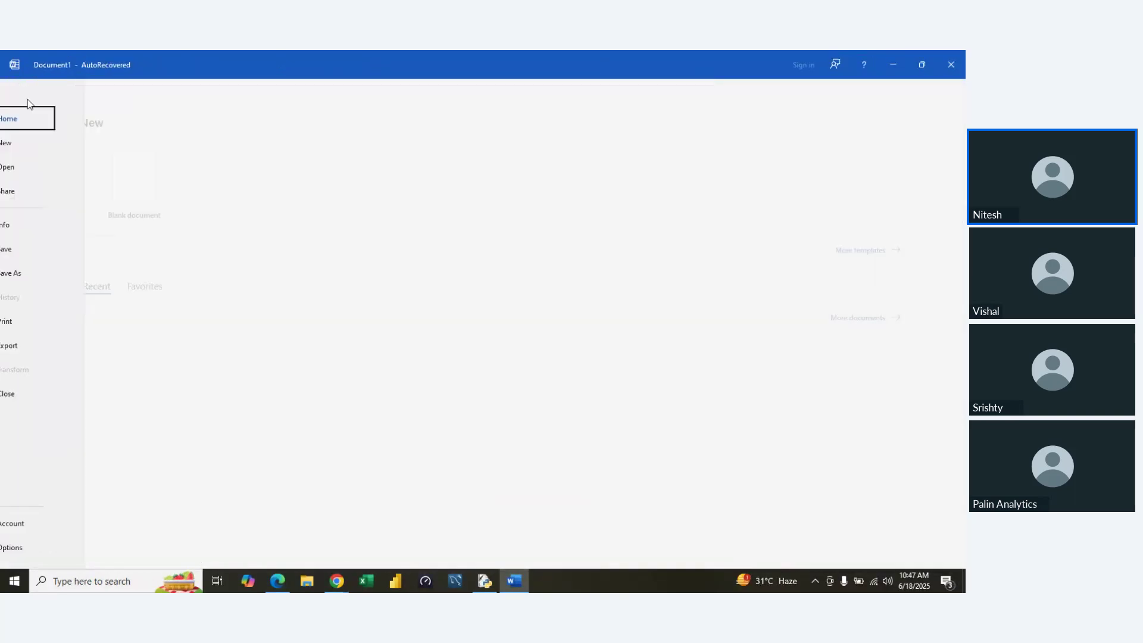
left_click(38, 273)
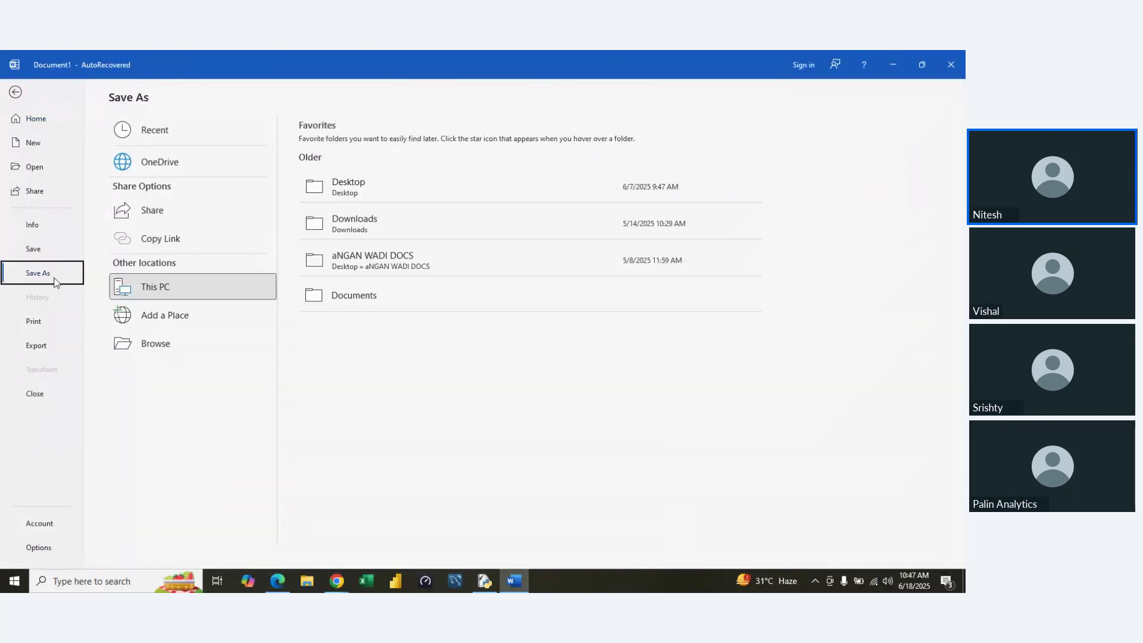
left_click(381, 174)
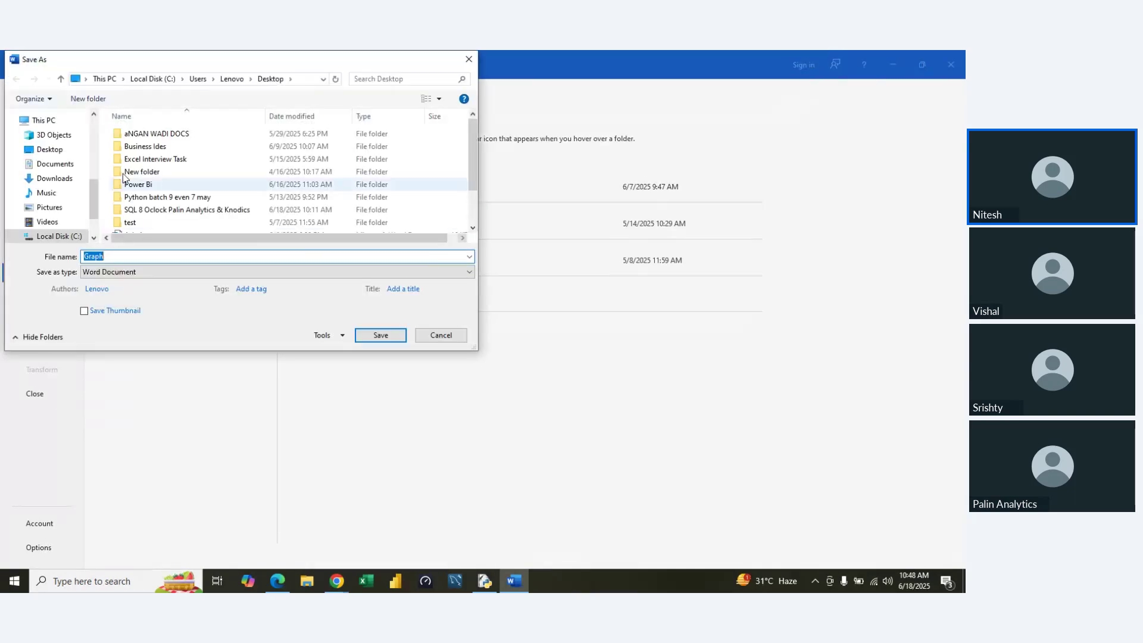
double_click(161, 183)
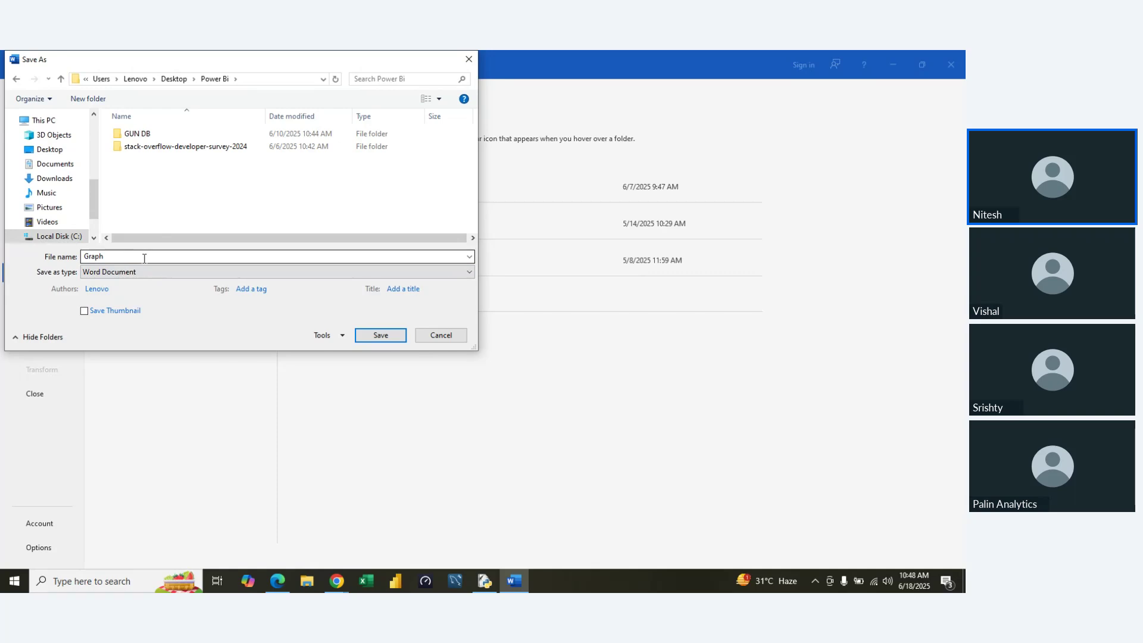
left_click(144, 259)
left_click(144, 258)
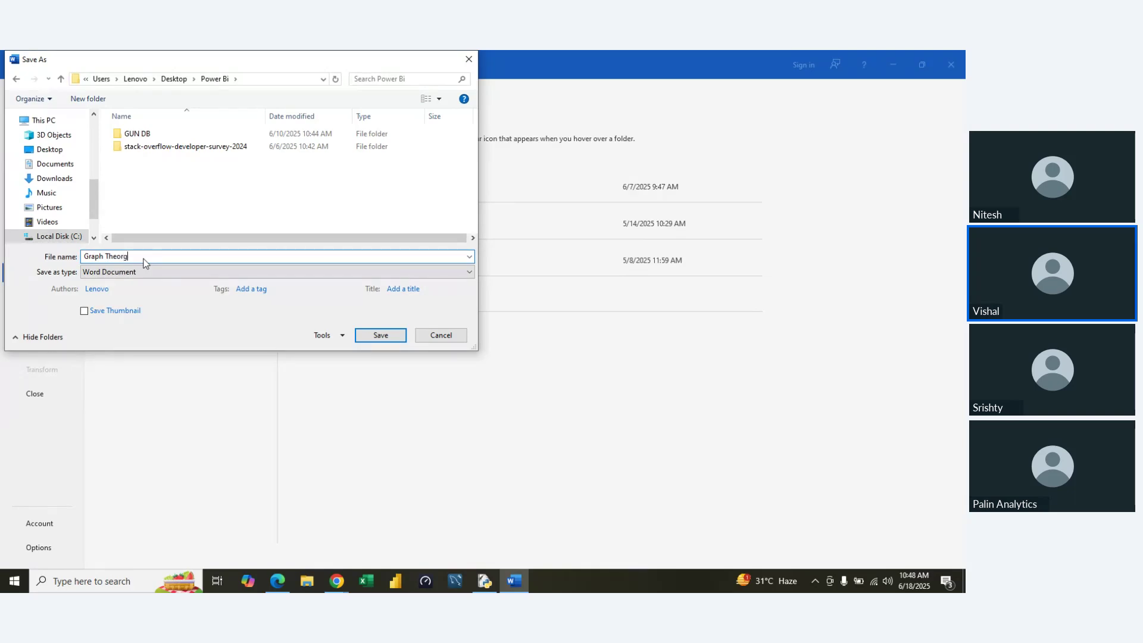
left_click(90, 272)
left_click(103, 343)
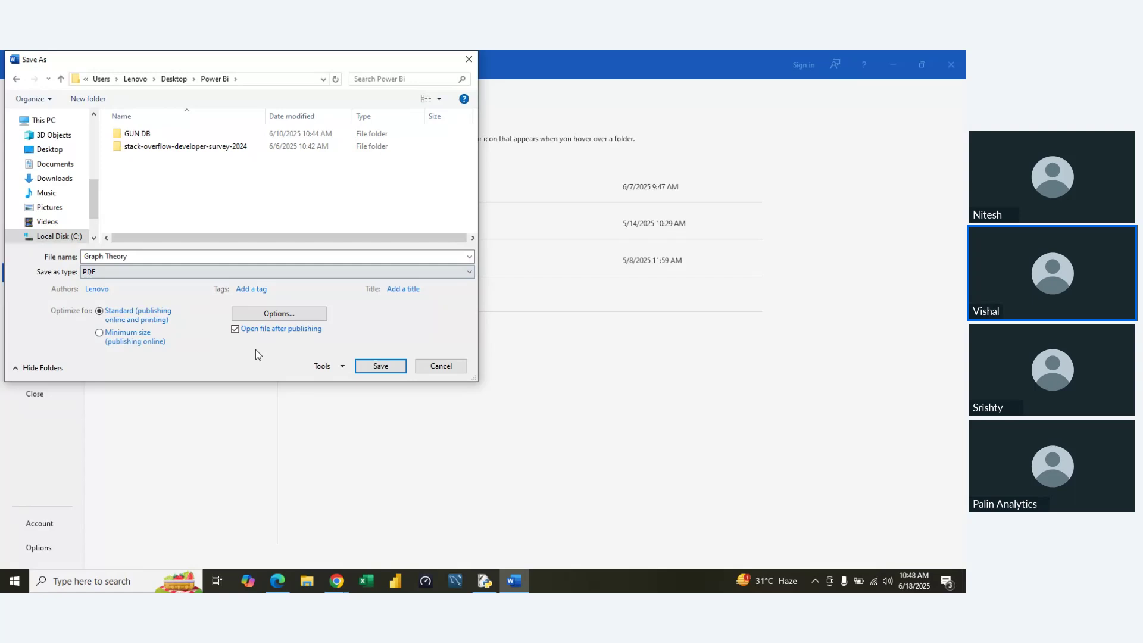
left_click(378, 364)
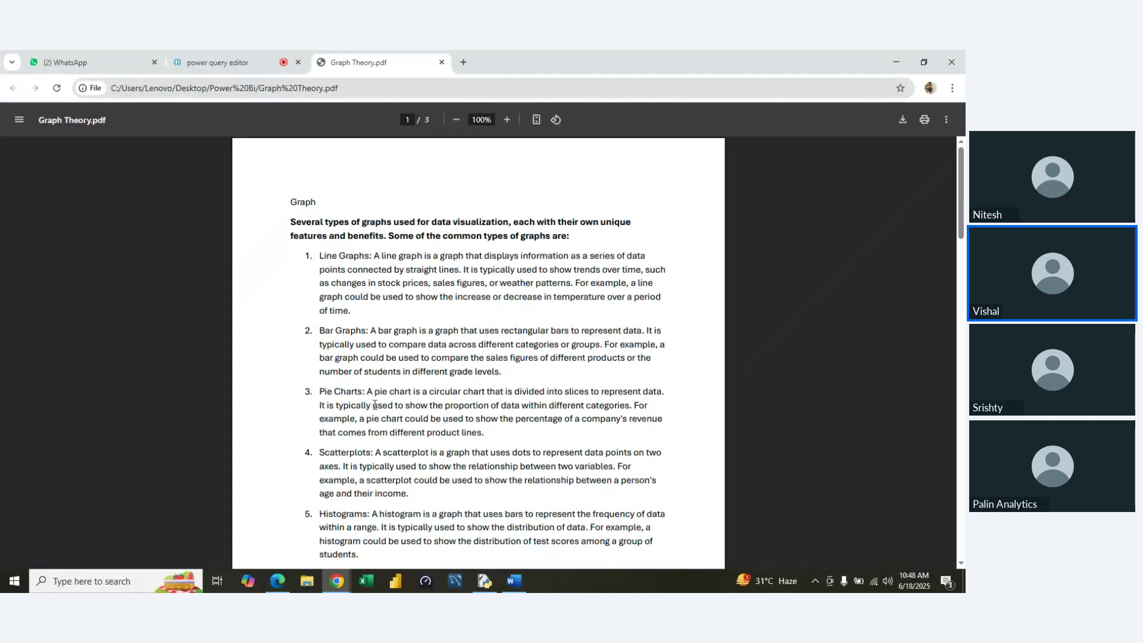
- Read through the Graph Theory PDF, covering the graph type descriptions and the situations for using each type
scroll(375, 405, "down", 2)
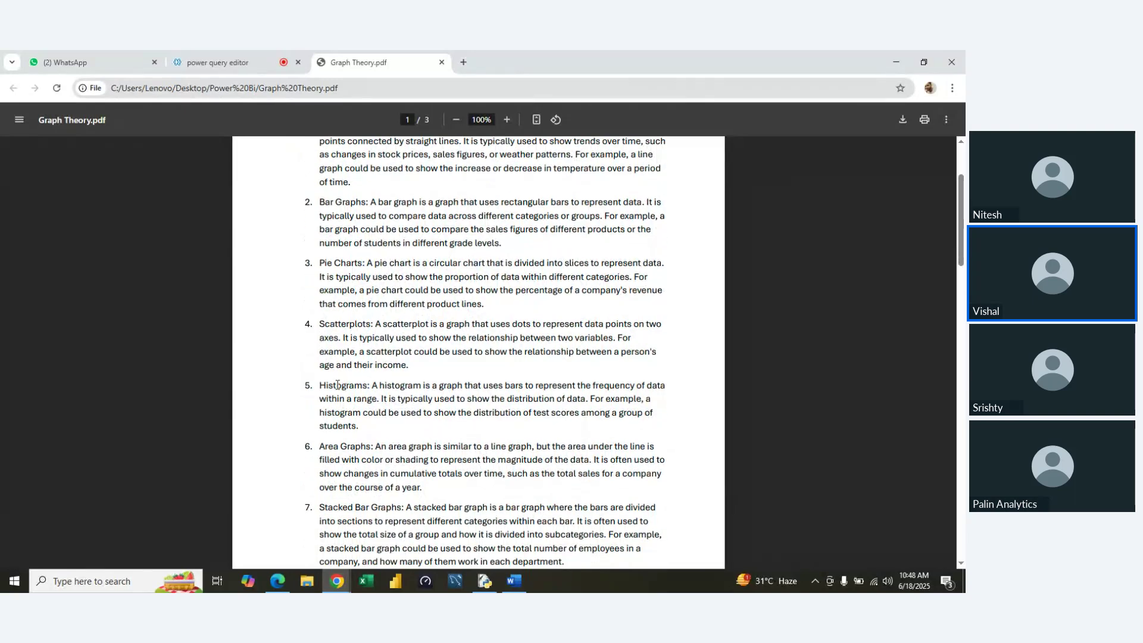
scroll(388, 387, "down", 3)
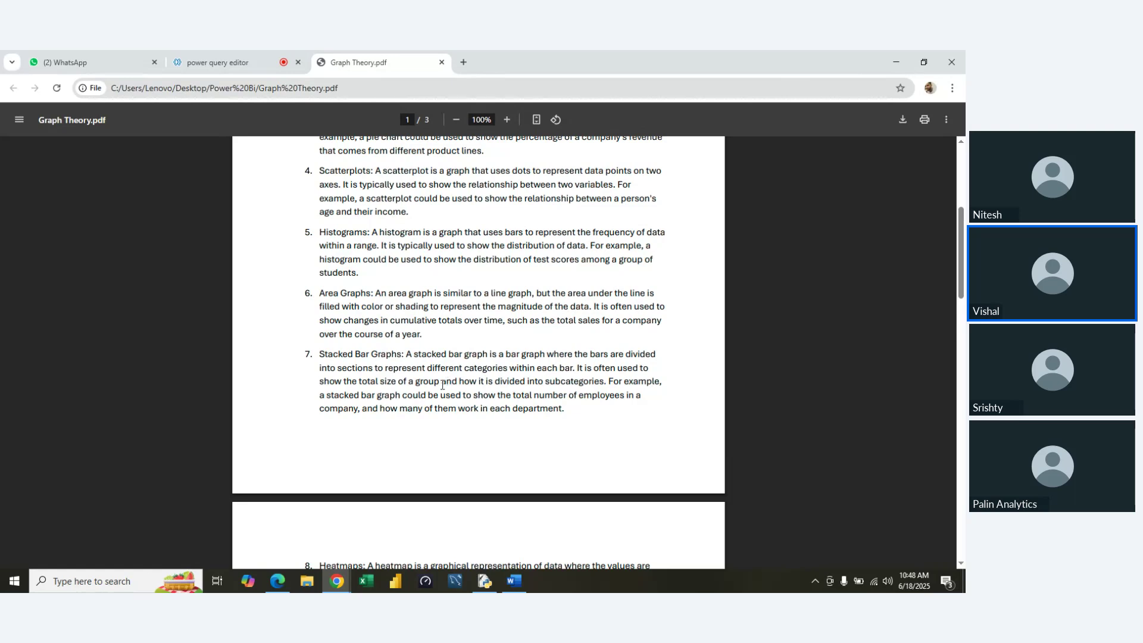
scroll(442, 386, "down", 4)
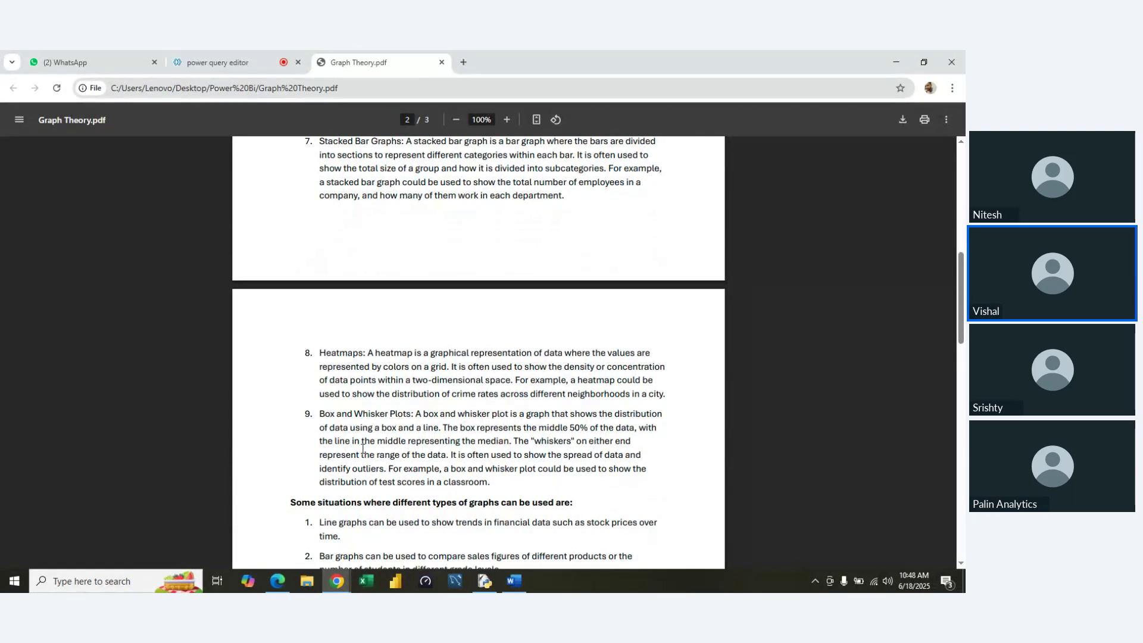
scroll(367, 446, "down", 1)
scroll(360, 453, "down", 7)
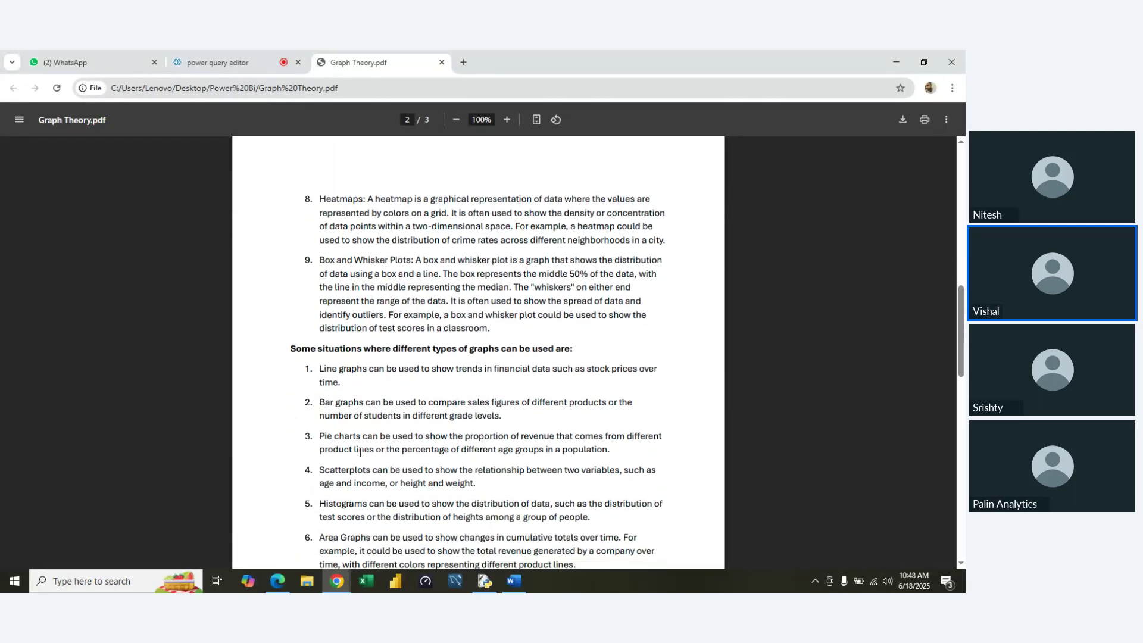
scroll(360, 452, "down", 1)
scroll(360, 452, "up", 2)
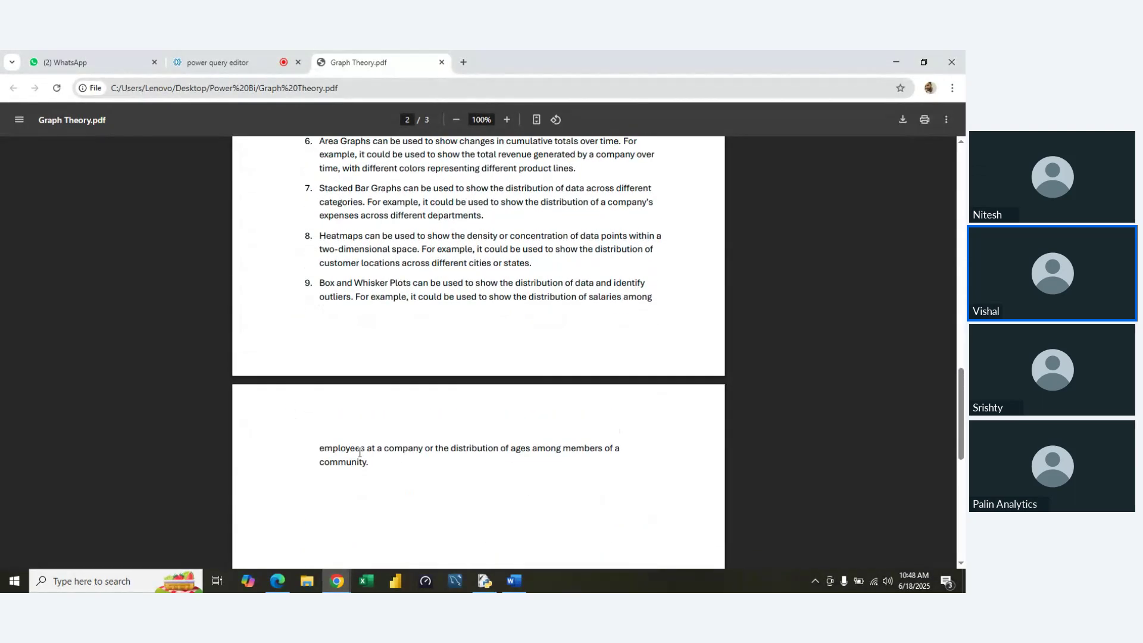
- Review the list of situations for each graph type in the Graph Theory PDF and return to its first page
scroll(360, 452, "up", 4)
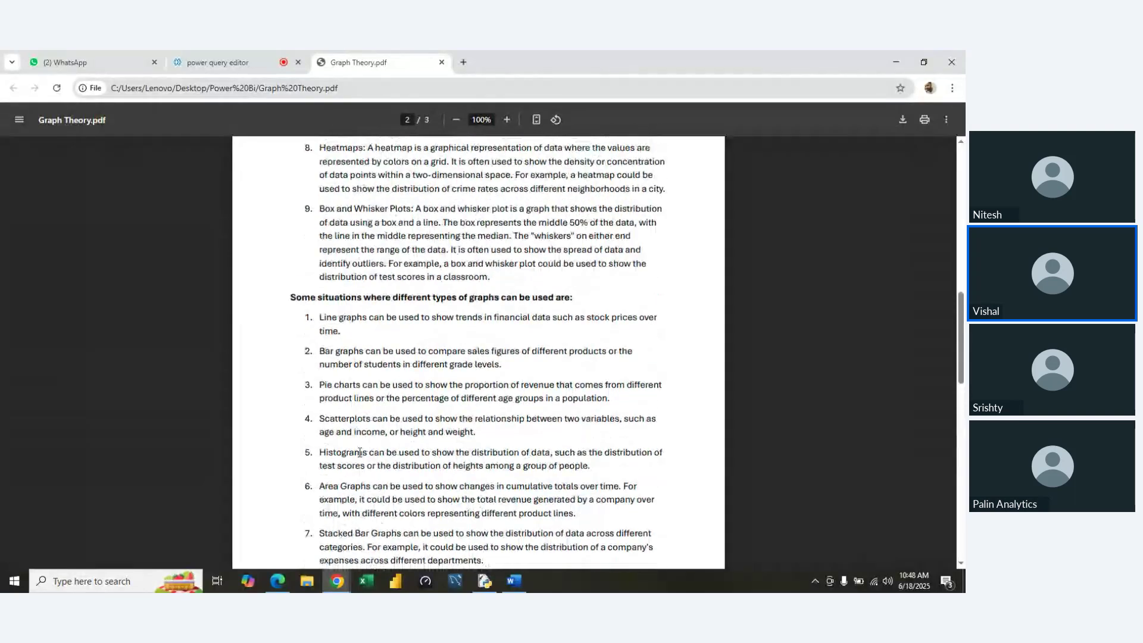
scroll(360, 410, "down", 1)
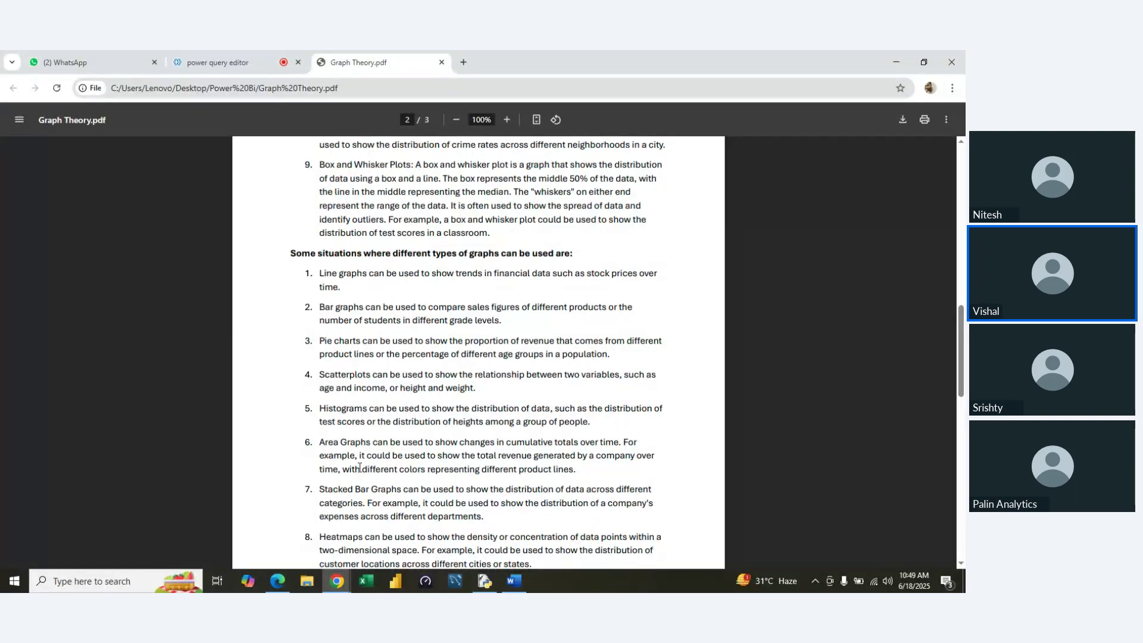
scroll(380, 400, "up", 1)
scroll(380, 401, "up", 10)
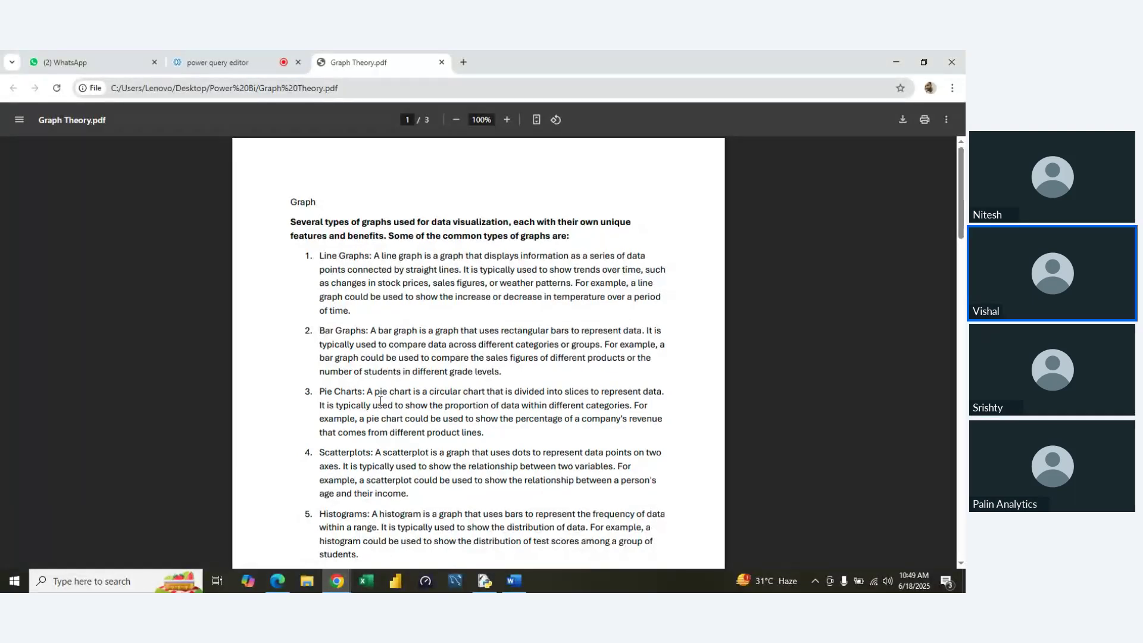
- Switch to the Matplotlib notebook and review its Graph section, opening the graph types text cell's source and rendering it again
key("alt+Tab")
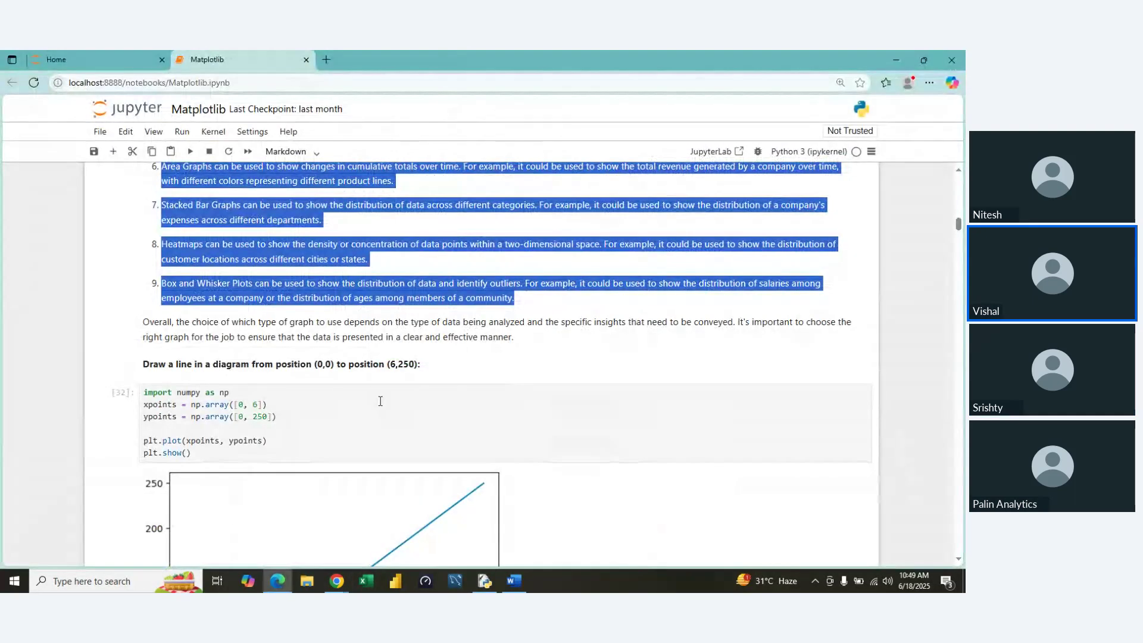
scroll(670, 326, "up", 8)
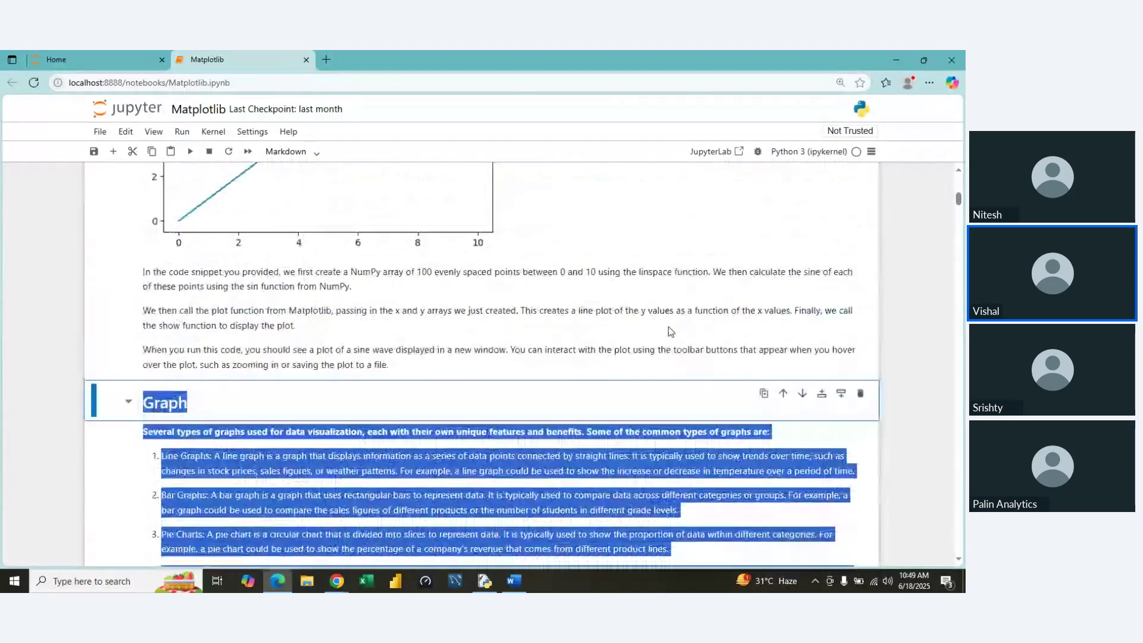
scroll(671, 331, "down", 3)
left_click(219, 260)
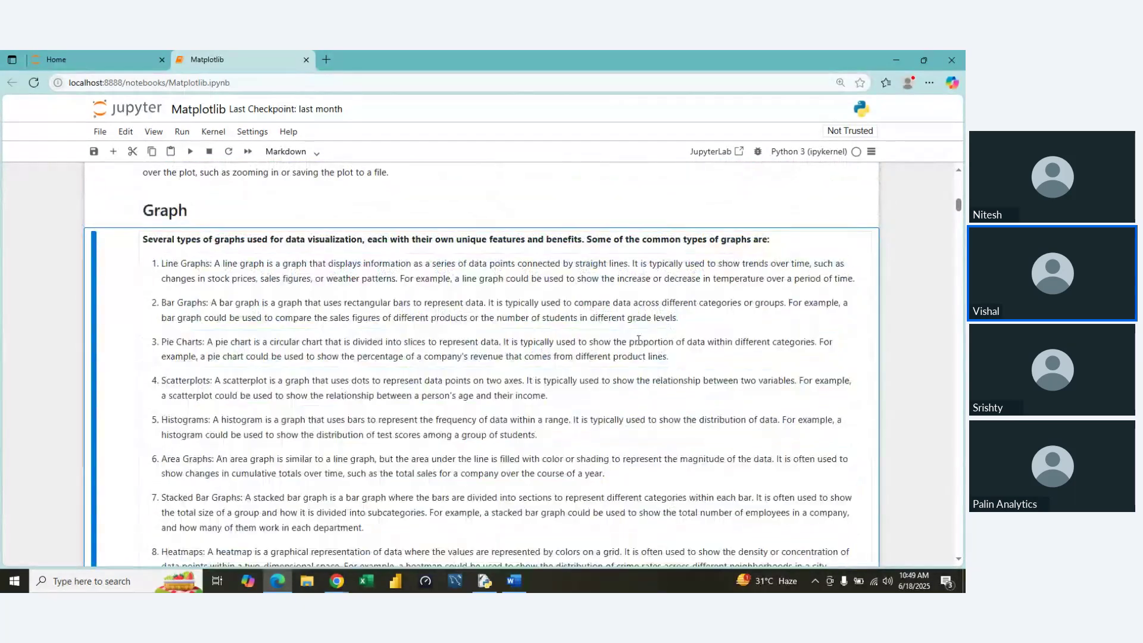
double_click(221, 260)
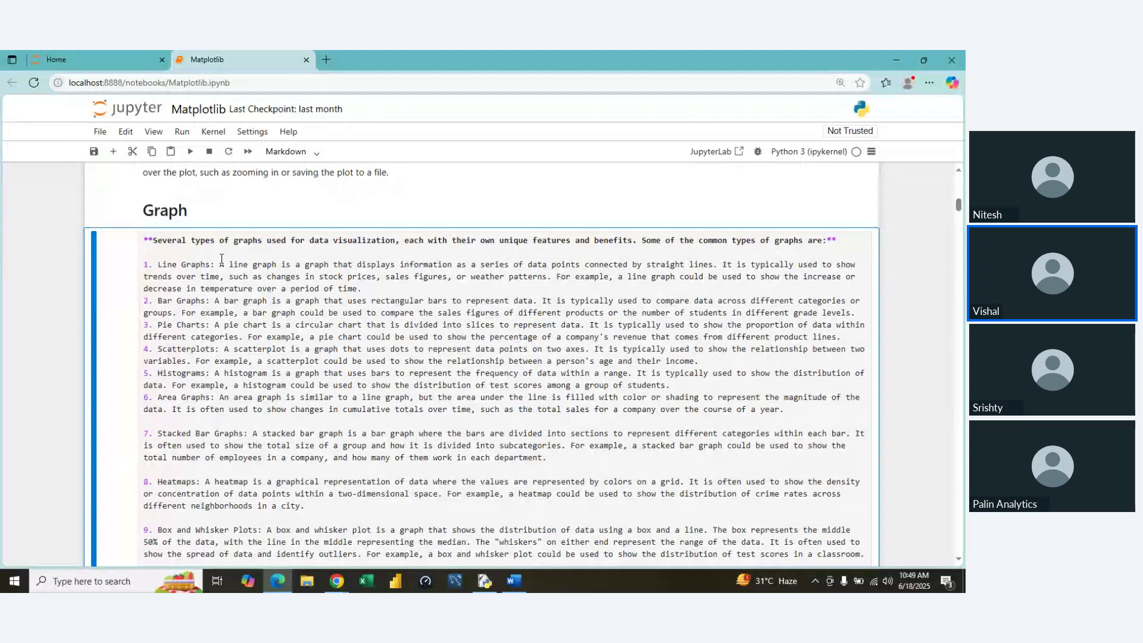
key("shift+Return")
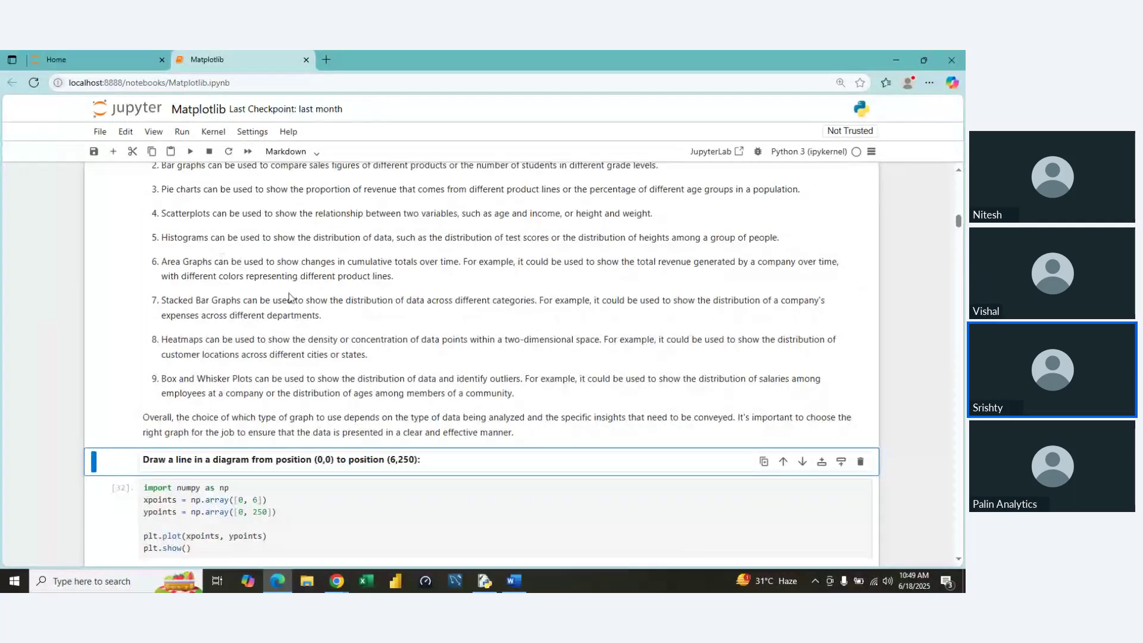
scroll(306, 296, "up", 5)
scroll(293, 300, "up", 3)
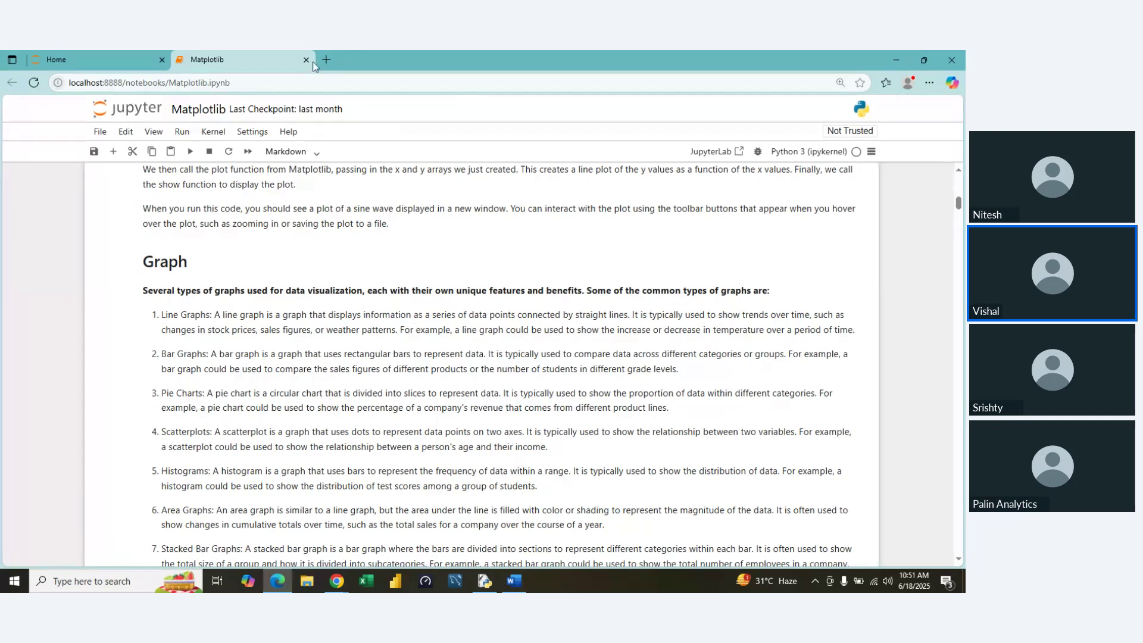
- Search the web for "statistics" in a new browser tab
left_click(331, 59)
type("s")
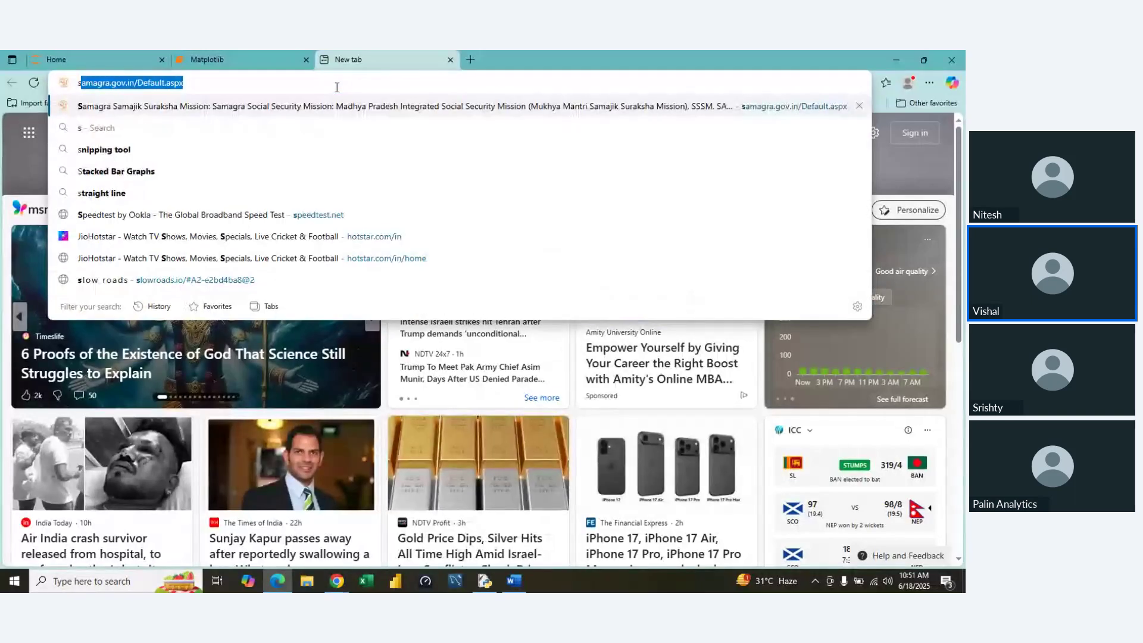
type("tatis")
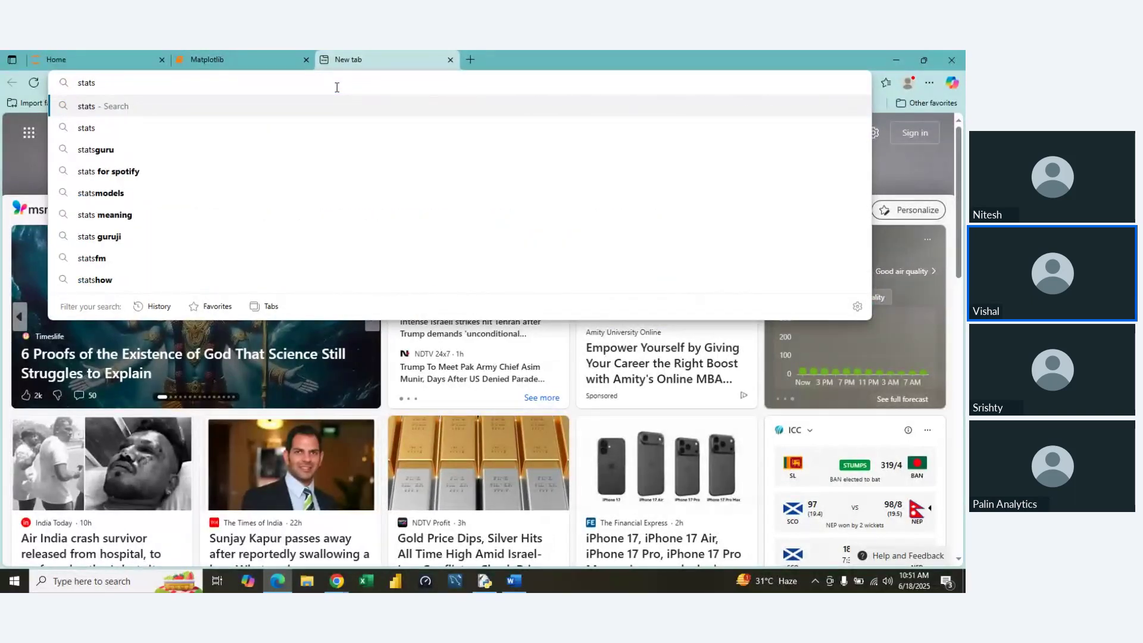
type("tics")
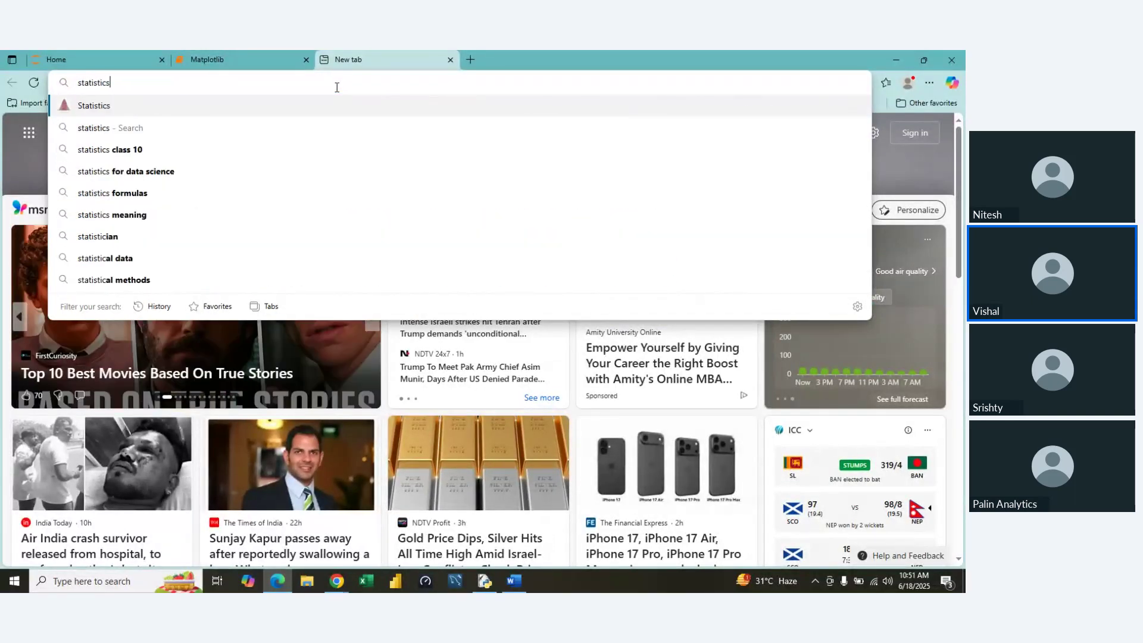
key("Return")
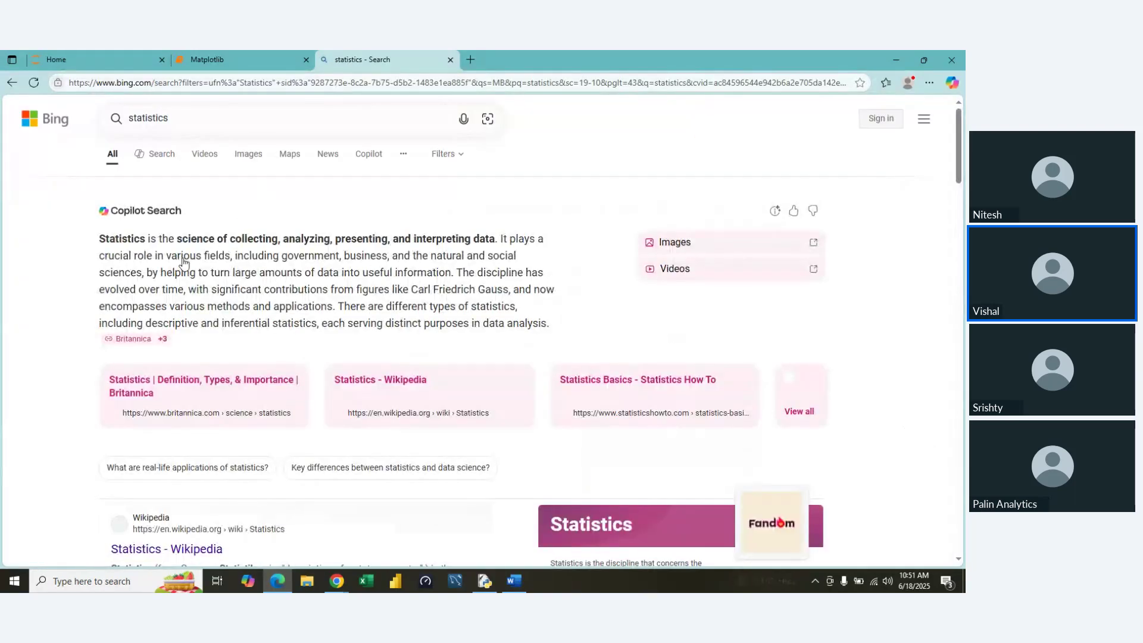
- Look through the statistics search results and open the W3Schools Statistics Tutorial in a separate tab
scroll(103, 358, "down", 15)
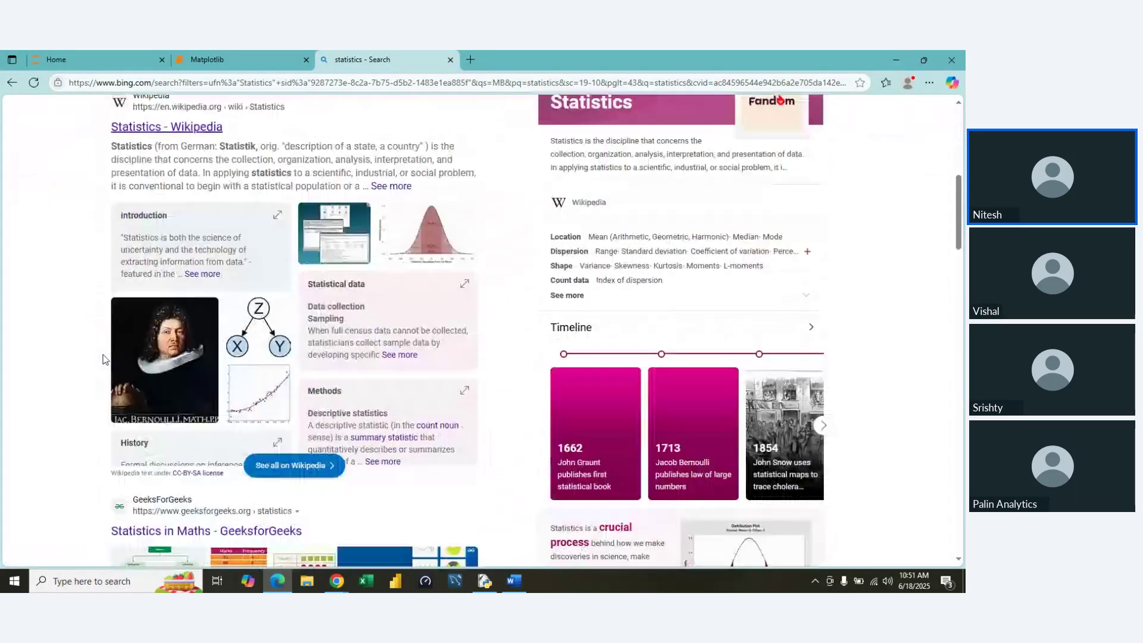
scroll(102, 359, "down", 10)
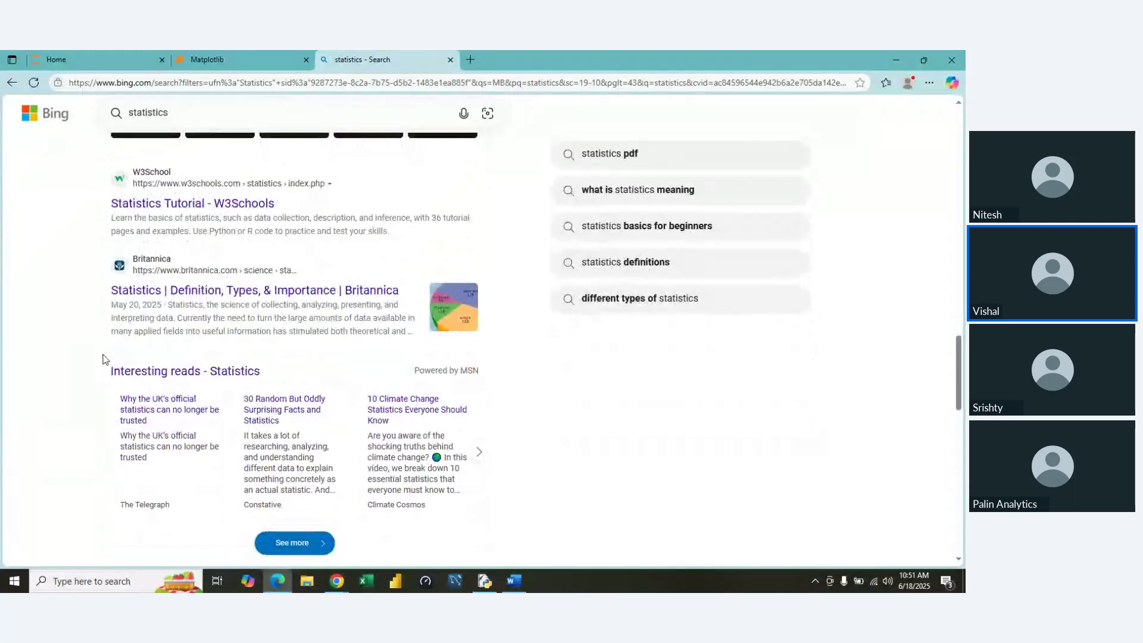
scroll(104, 360, "up", 2)
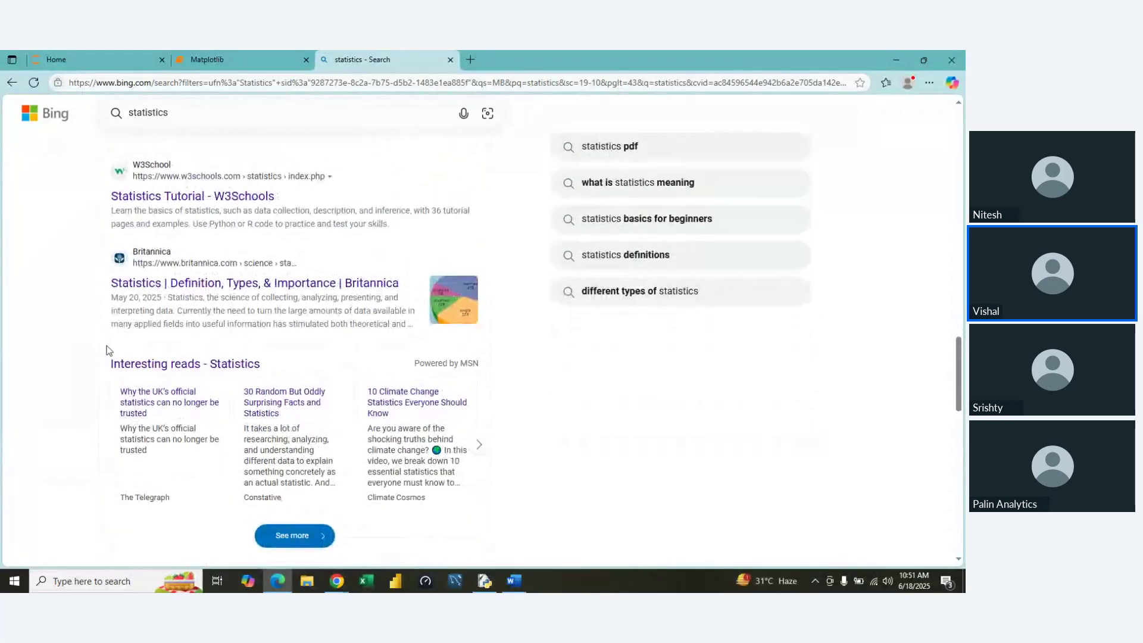
right_click(203, 197)
left_click(231, 206)
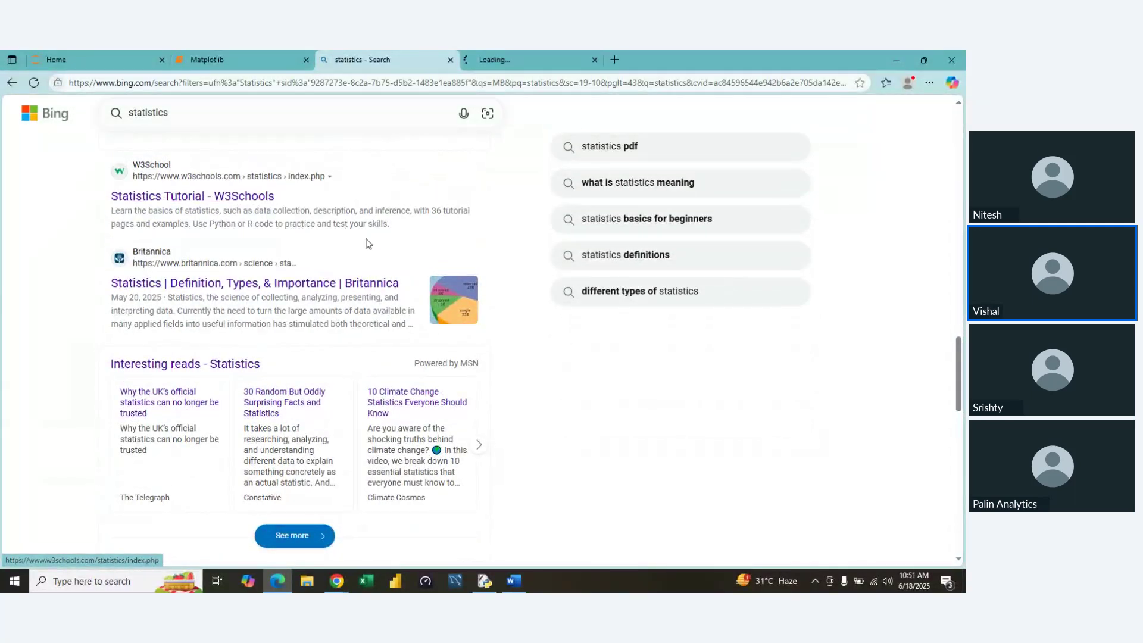
left_click(506, 59)
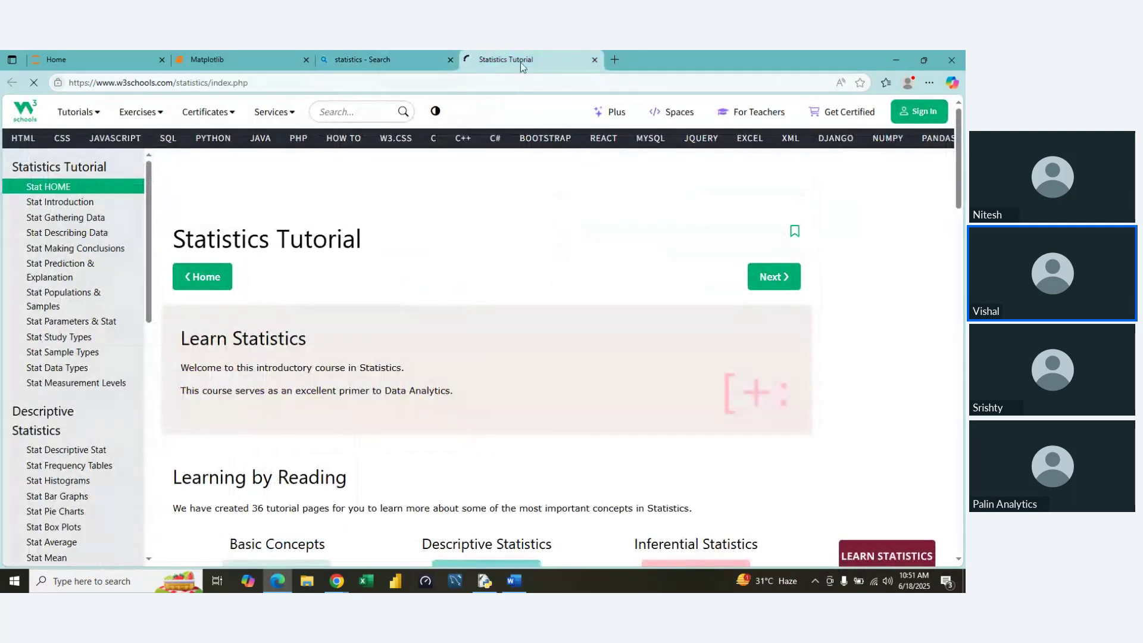
- Examine the tutorial's topic lists for basic concepts, descriptive statistics and inferential statistics
scroll(253, 420, "down", 4)
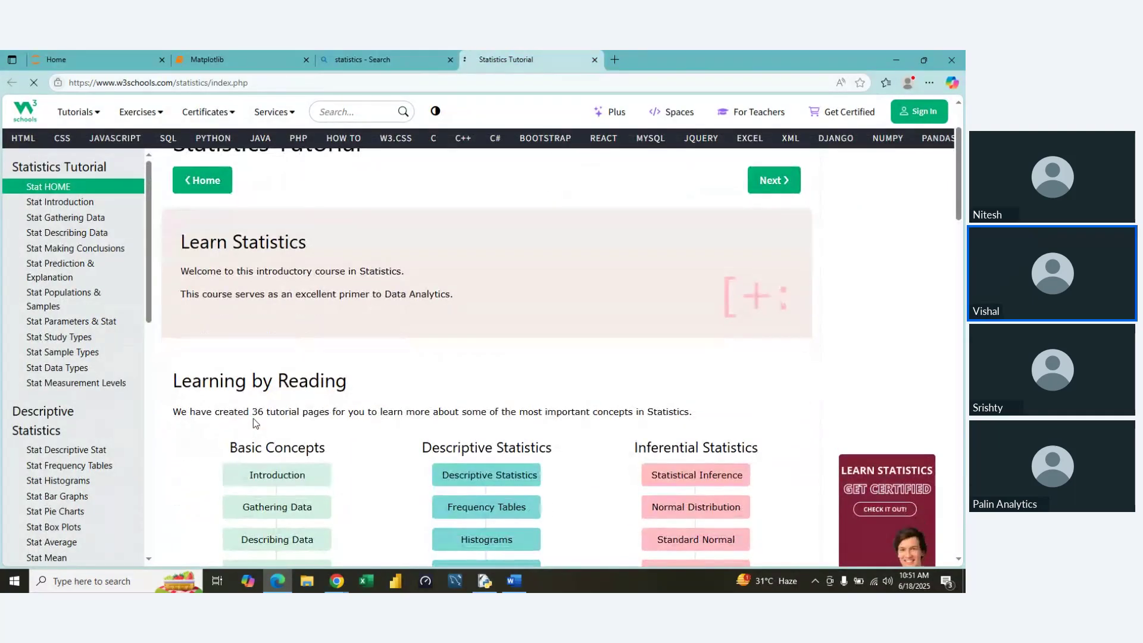
scroll(252, 422, "down", 3)
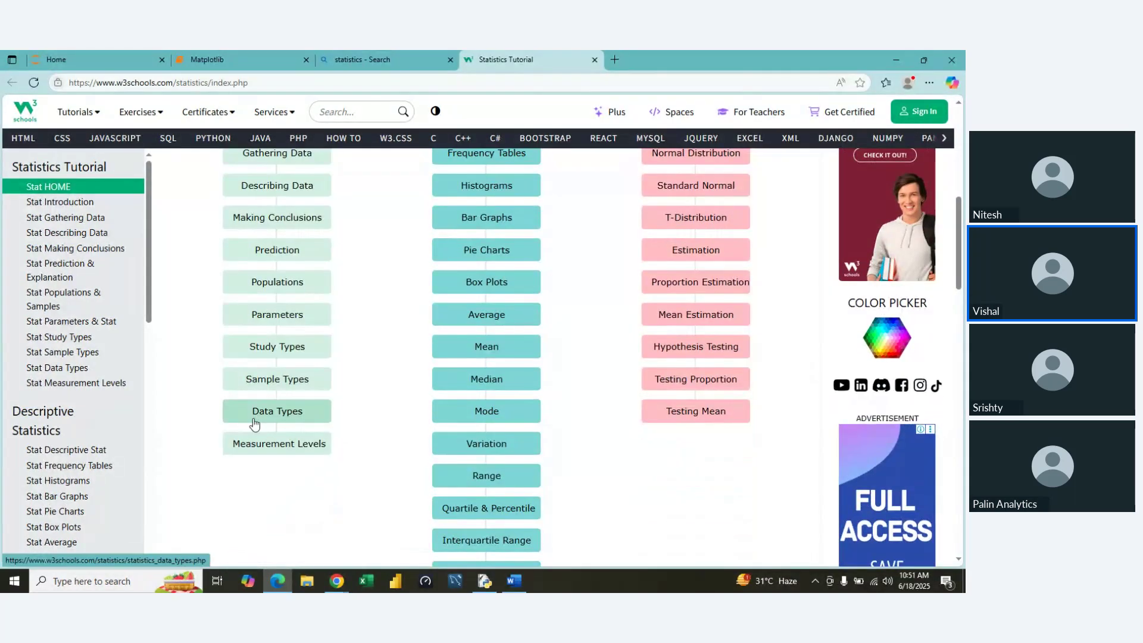
scroll(255, 419, "up", 3)
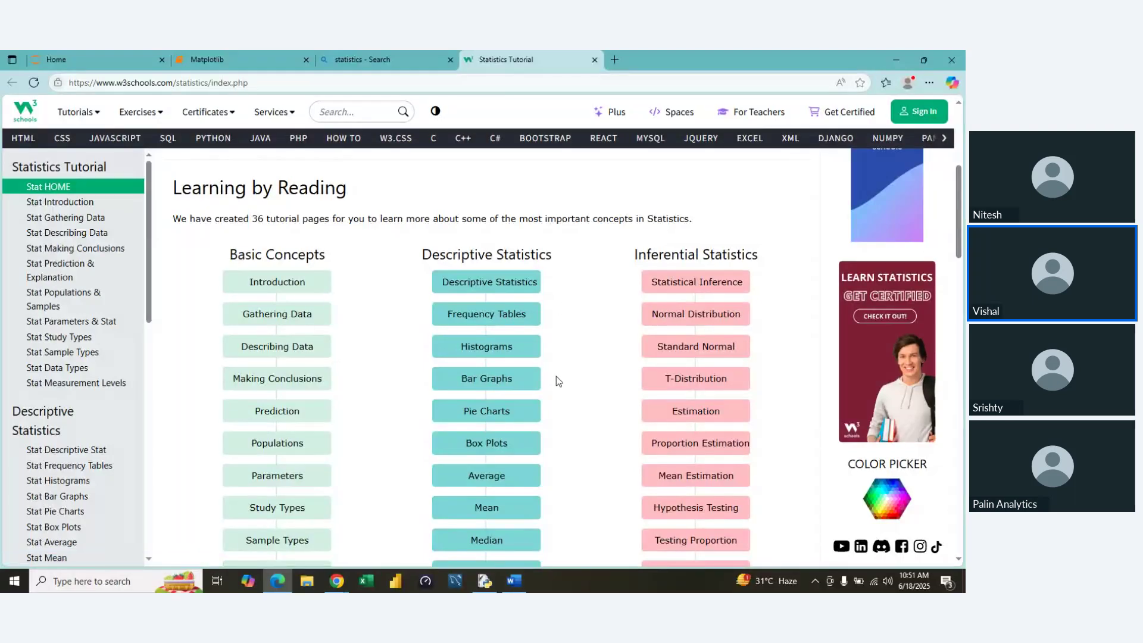
scroll(556, 376, "down", 3)
scroll(555, 380, "down", 3)
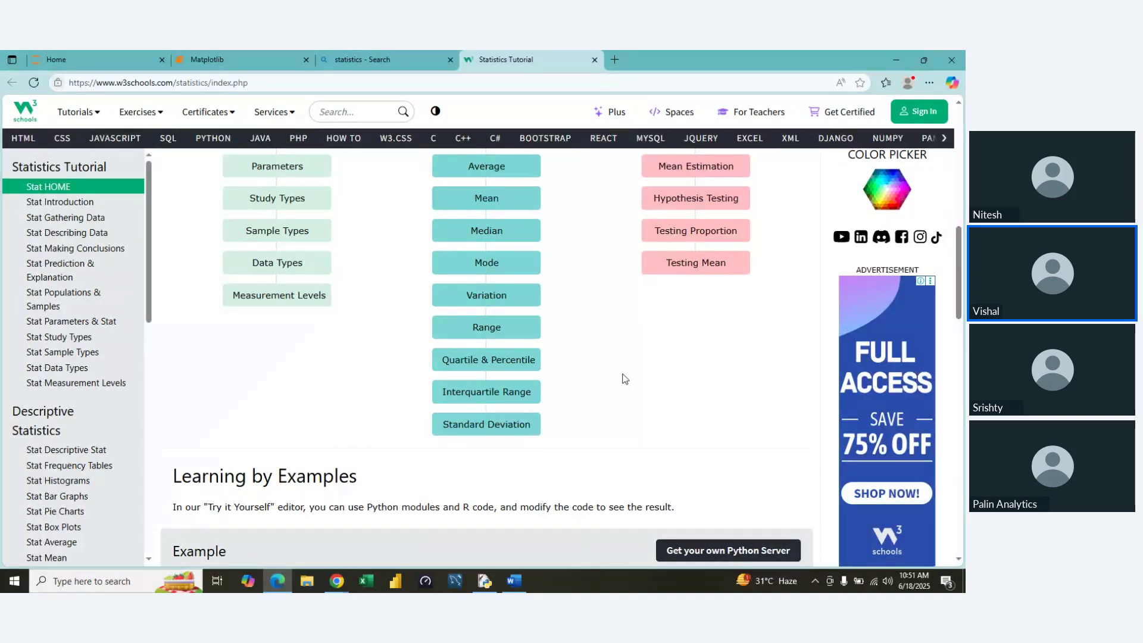
scroll(623, 378, "down", 1)
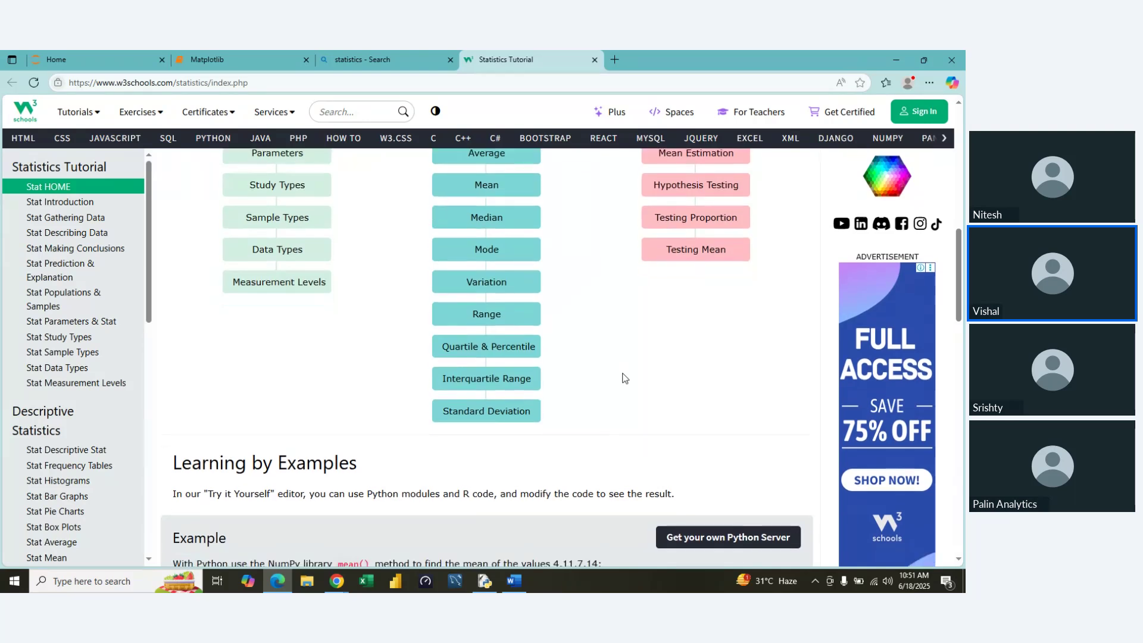
scroll(623, 378, "up", 5)
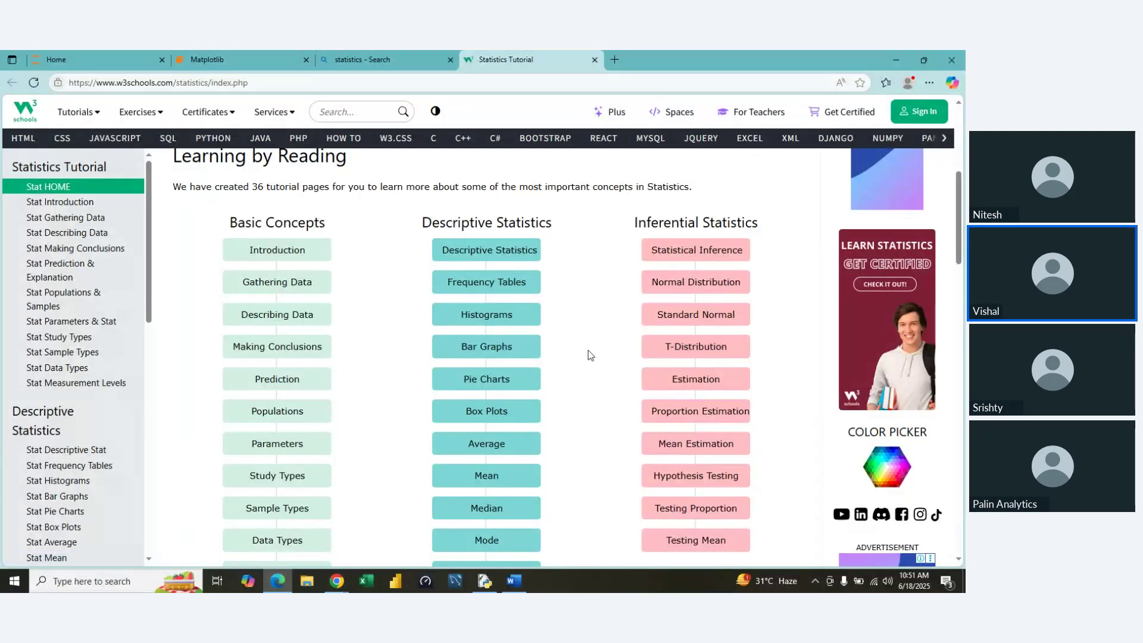
scroll(587, 421, "down", 1)
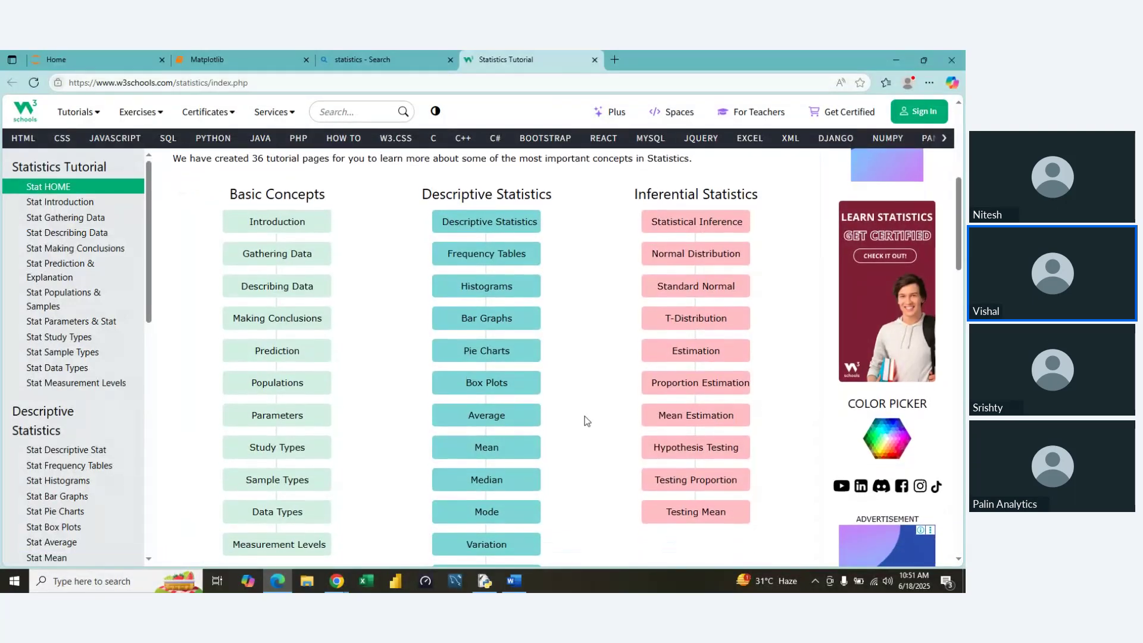
scroll(587, 421, "down", 1)
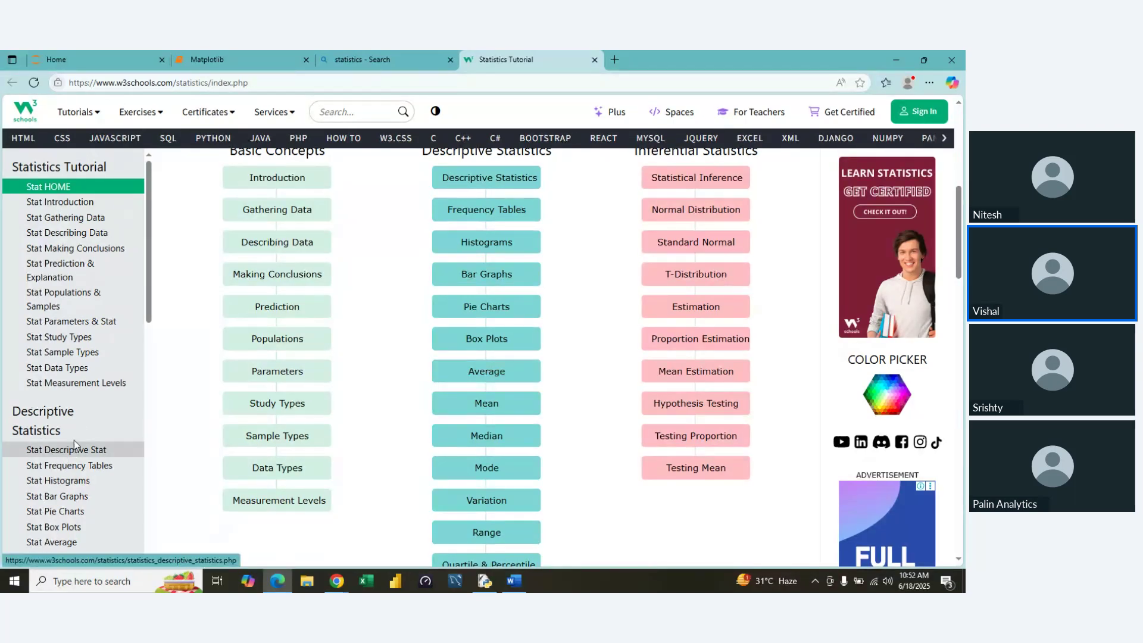
- Open the Stat Introduction page and read through it to the important concepts in statistics
left_click(84, 206)
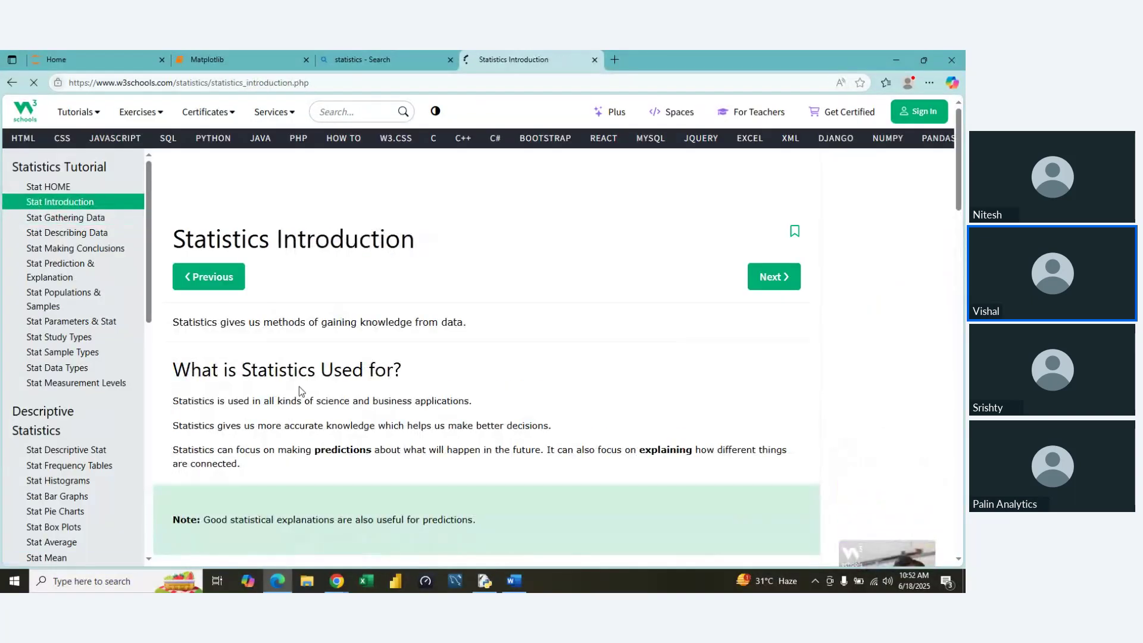
scroll(299, 391, "down", 5)
scroll(299, 391, "down", 2)
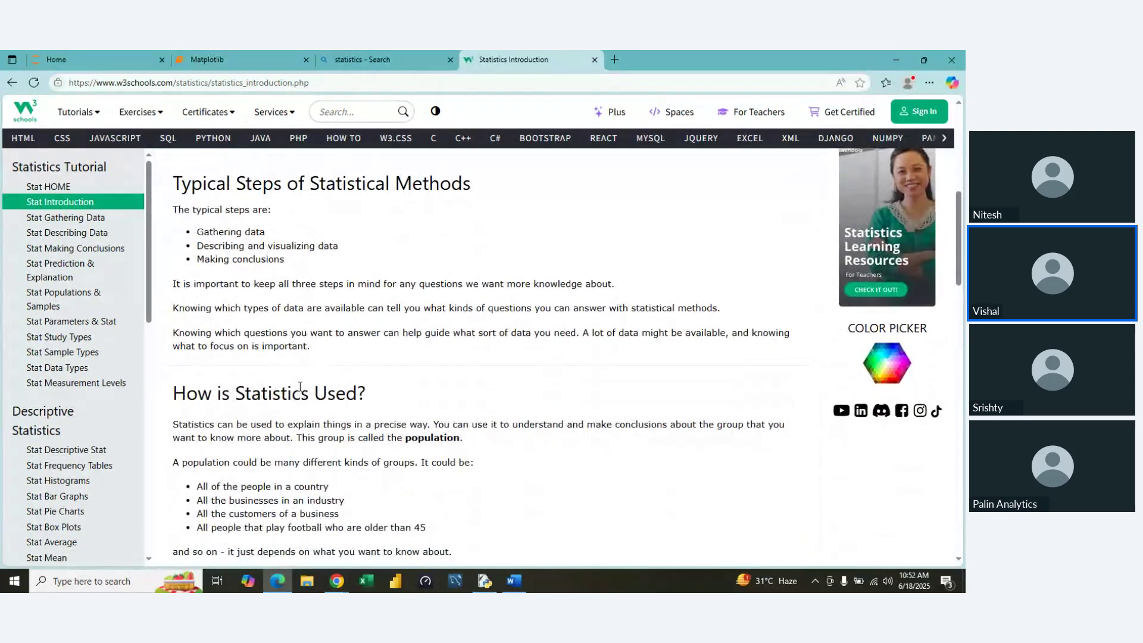
scroll(299, 392, "down", 3)
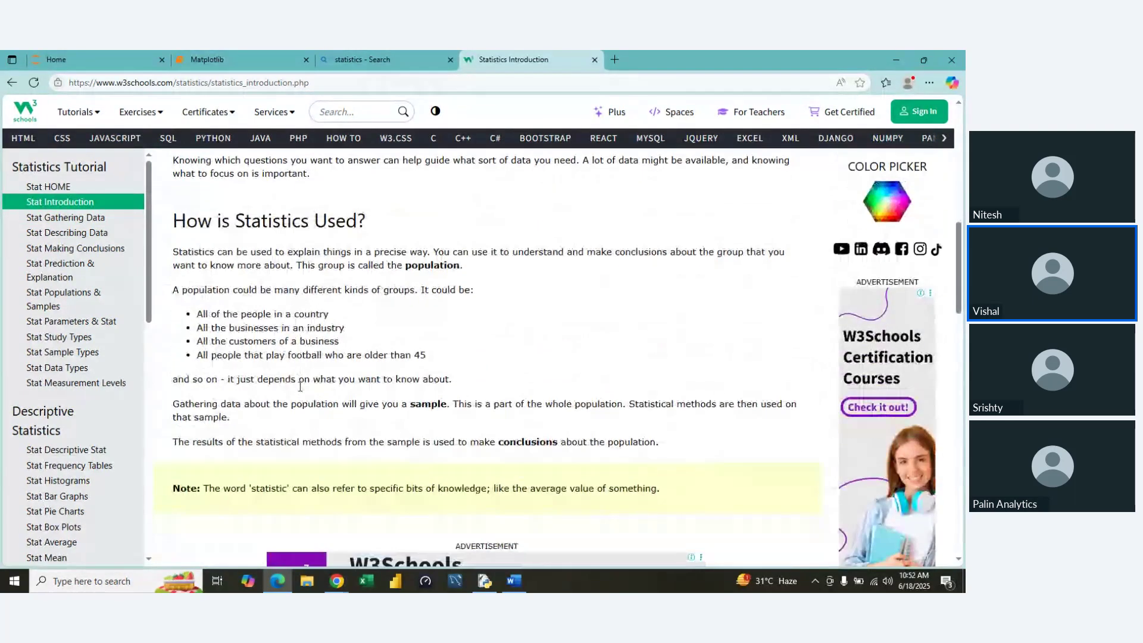
scroll(300, 387, "down", 4)
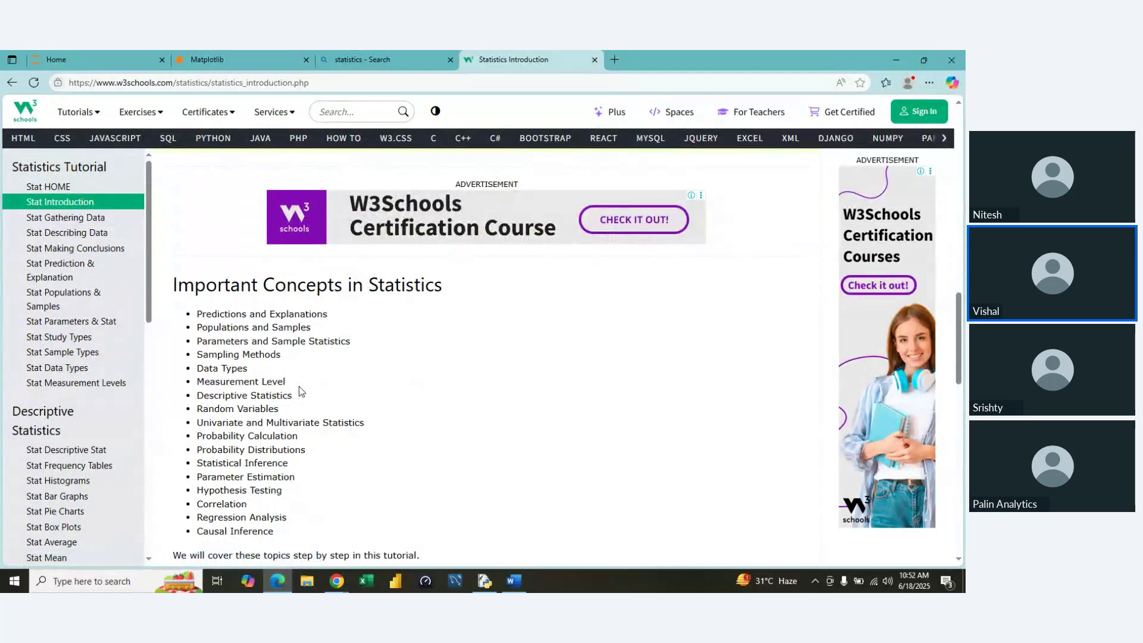
- Browse the tutorial pages after the introduction, from gathering and describing data through making conclusions to Prediction and Explanation
left_click(90, 223)
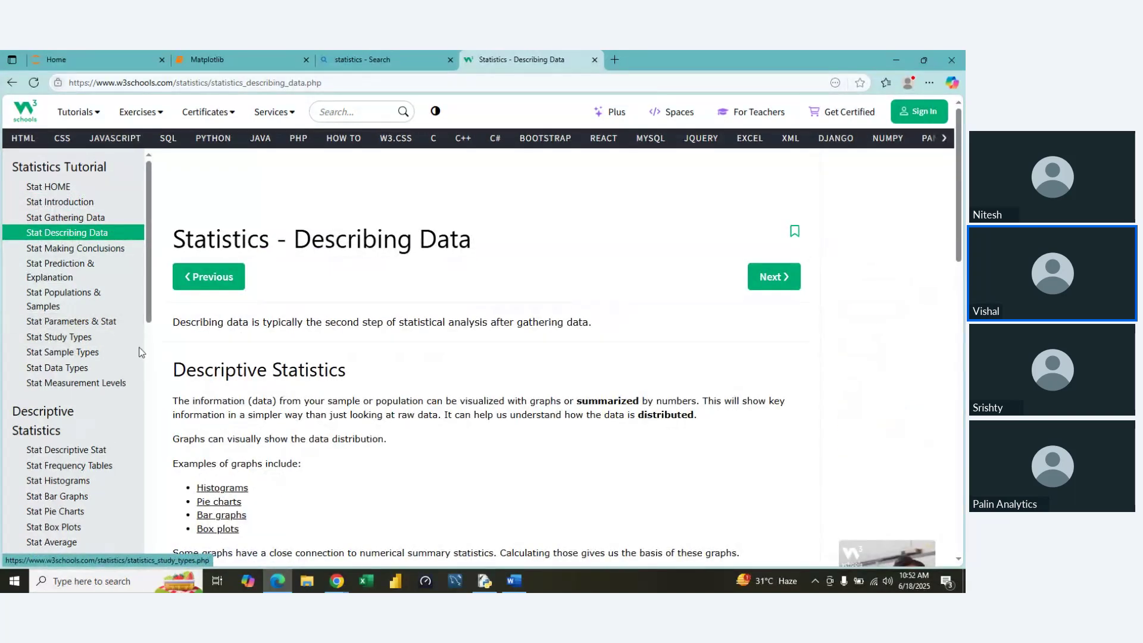
left_click(103, 249)
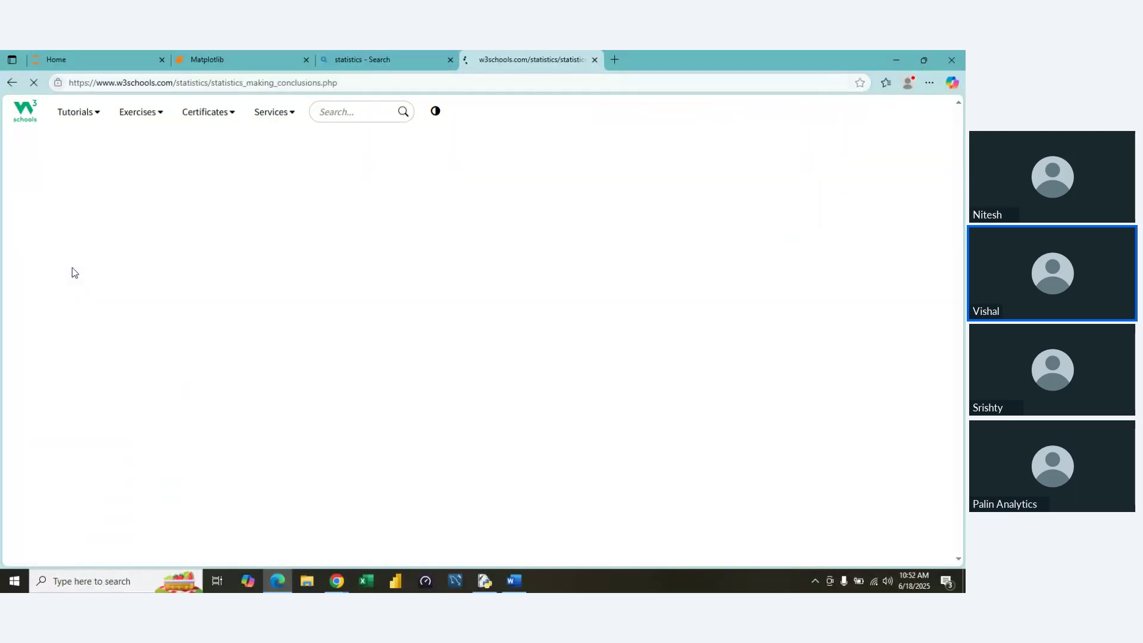
left_click(73, 273)
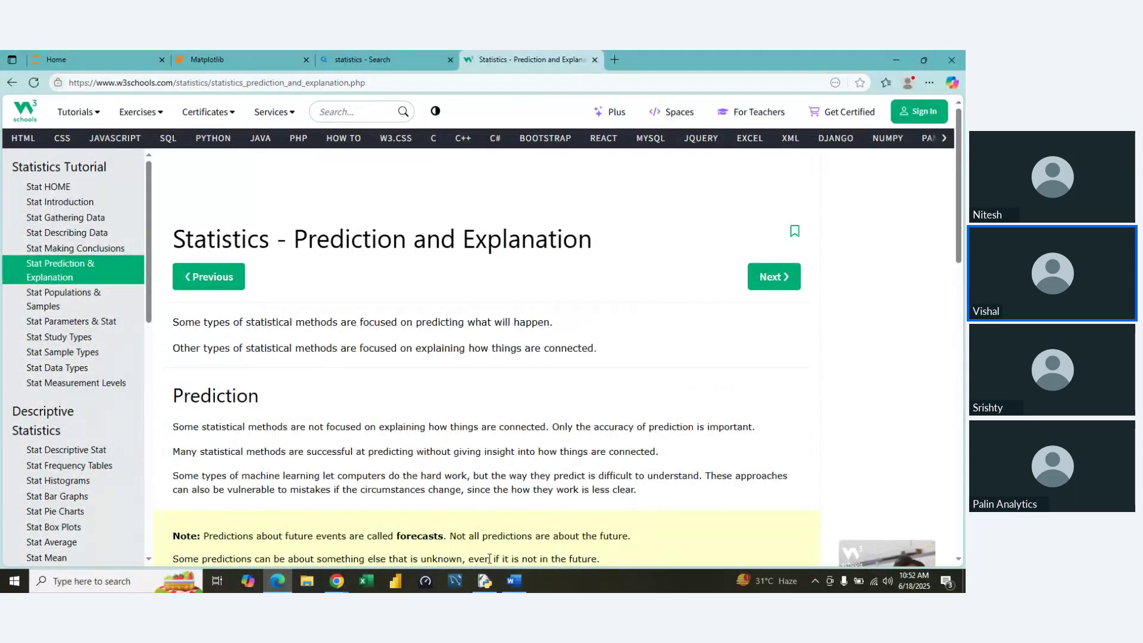
- Switch to the Word document and insert an empty line above the Graph heading
left_click(512, 581)
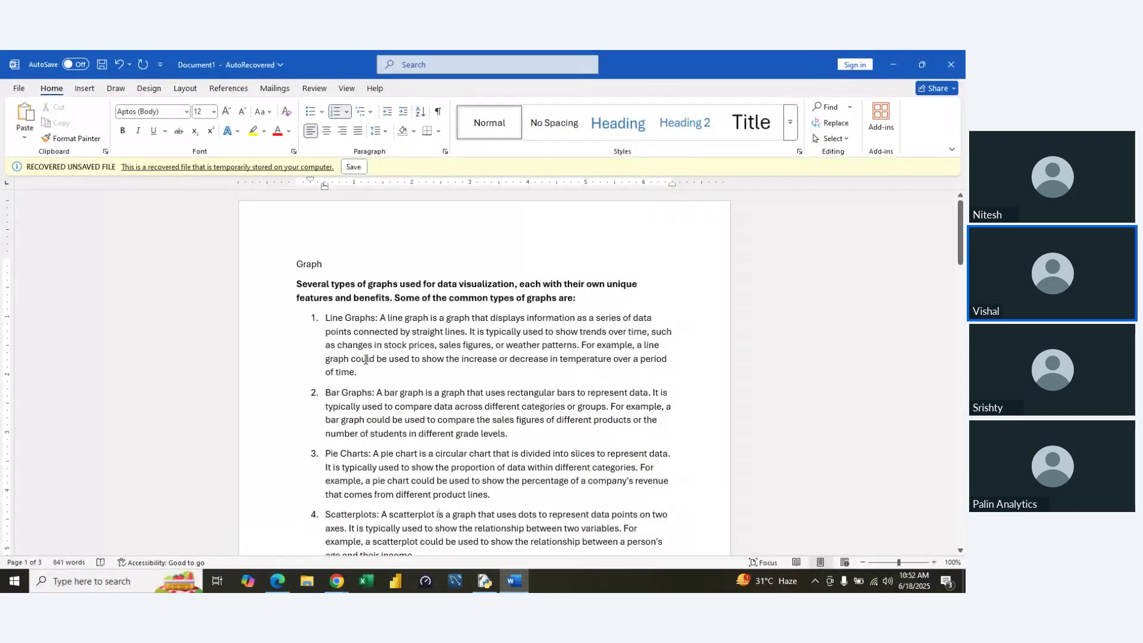
left_click(293, 246)
key("Return")
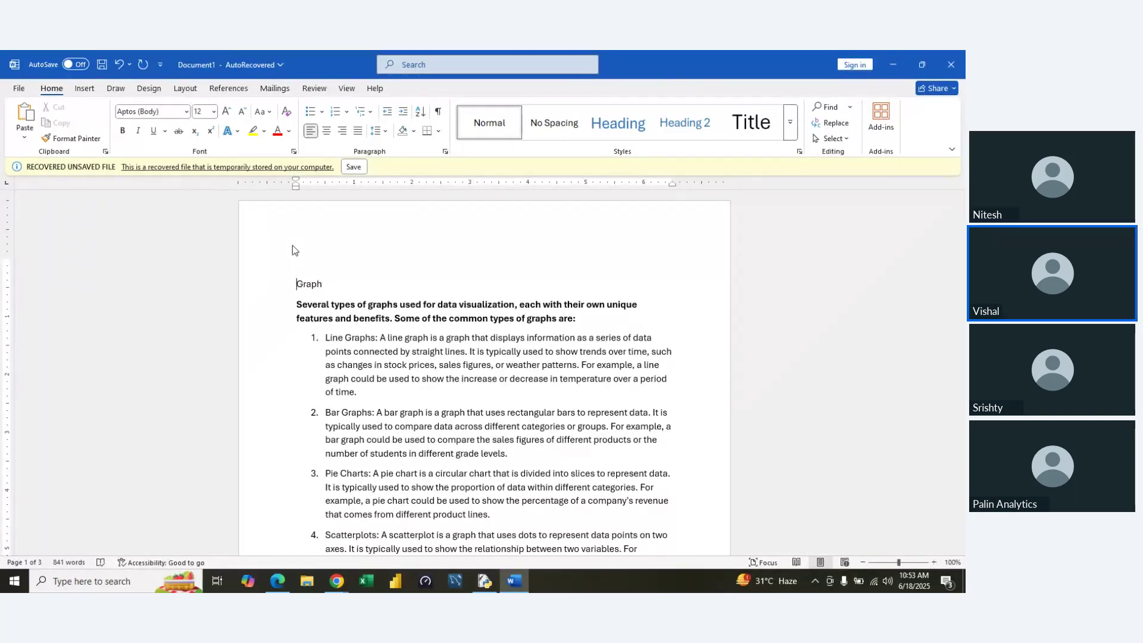
- Switch to the Edge browser and search the web for "discrete variable vs continuous variable"
key("alt+Tab")
left_click(357, 85)
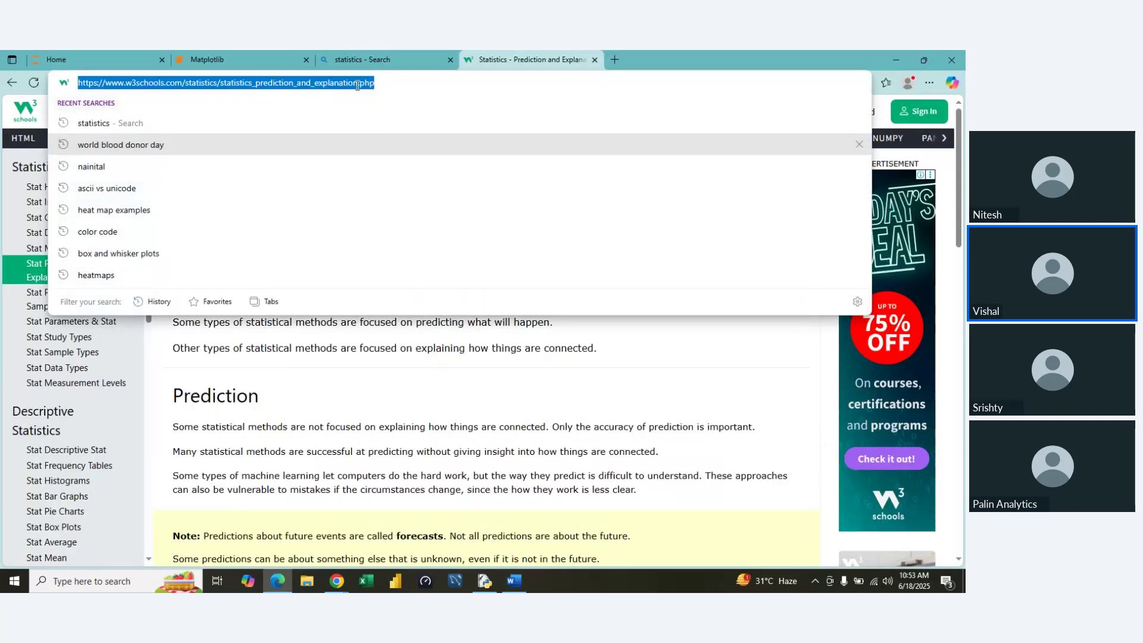
type("d")
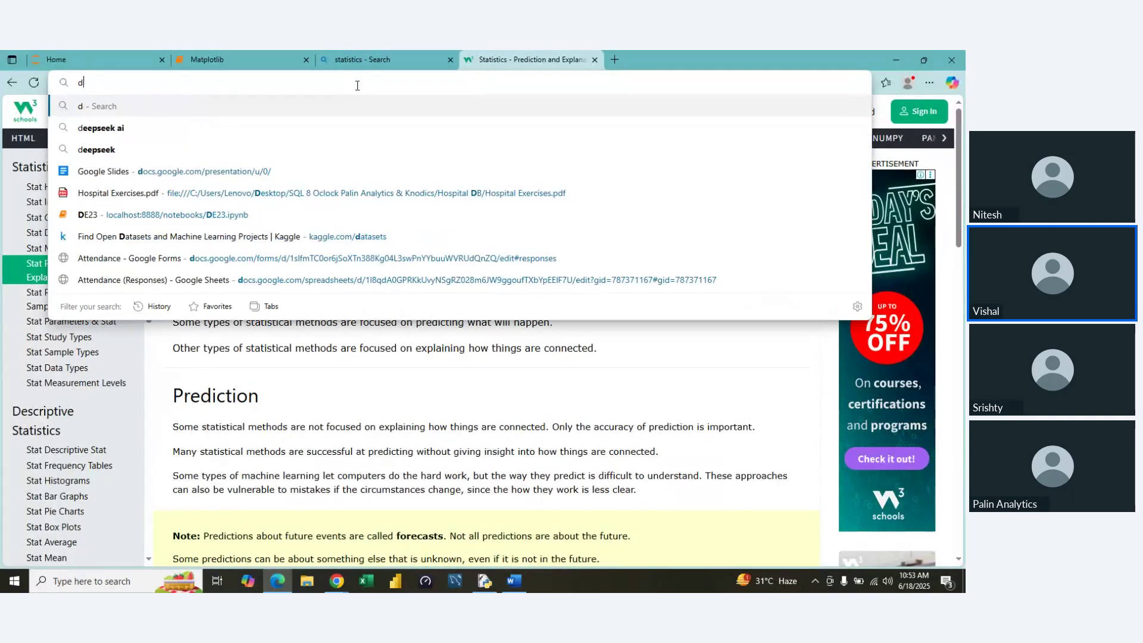
type("iscrete")
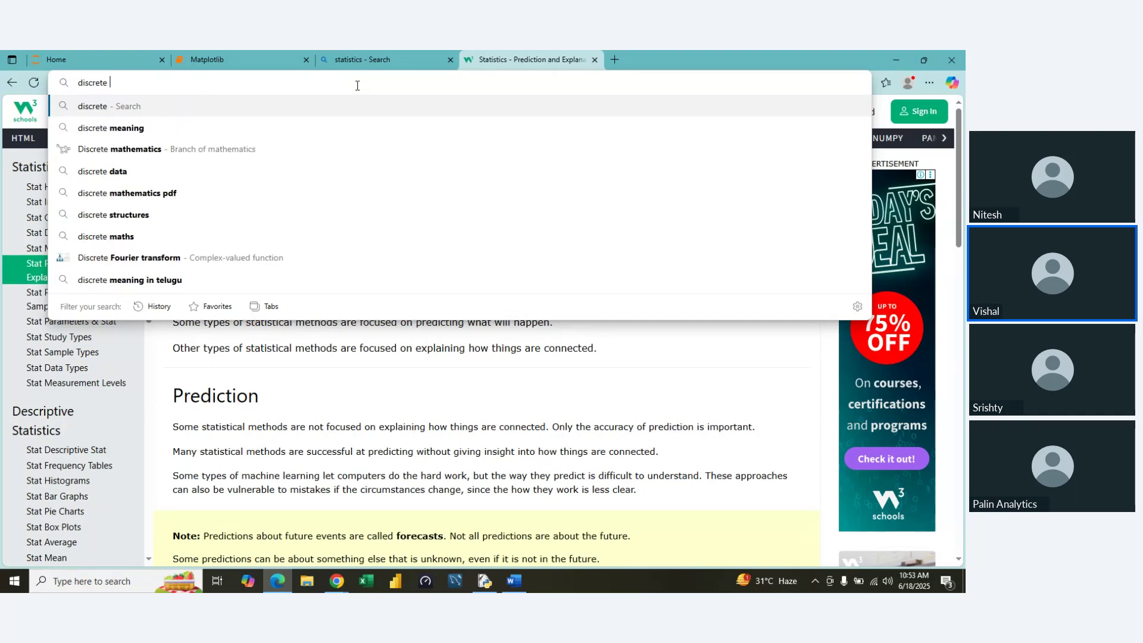
type(" varable")
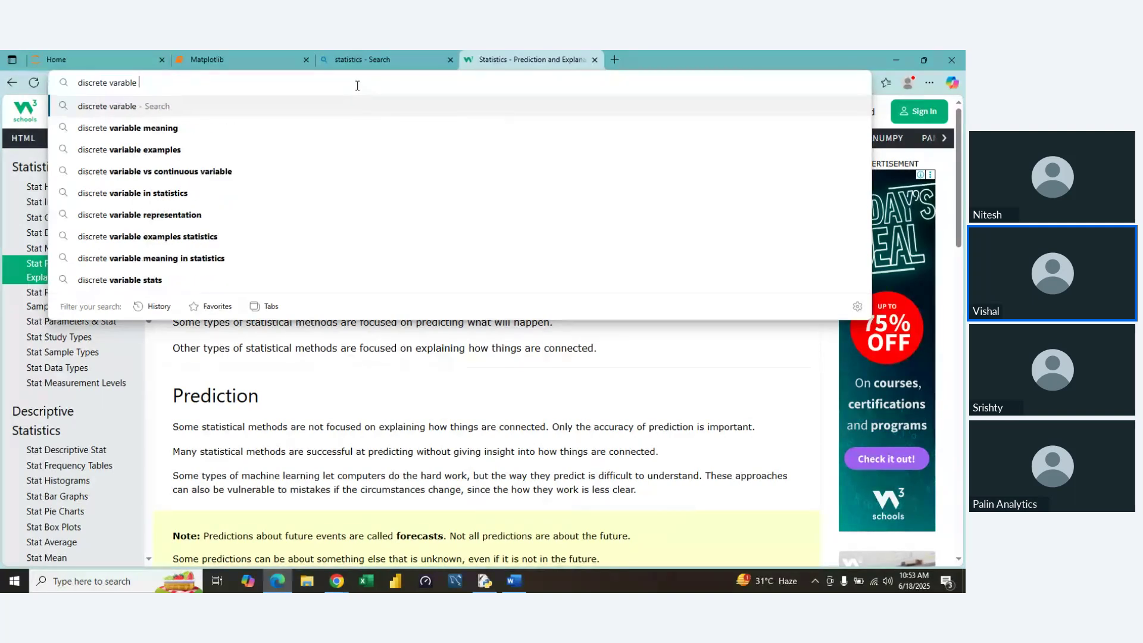
key("Down")
key("Down")
key("Down")
key("Return")
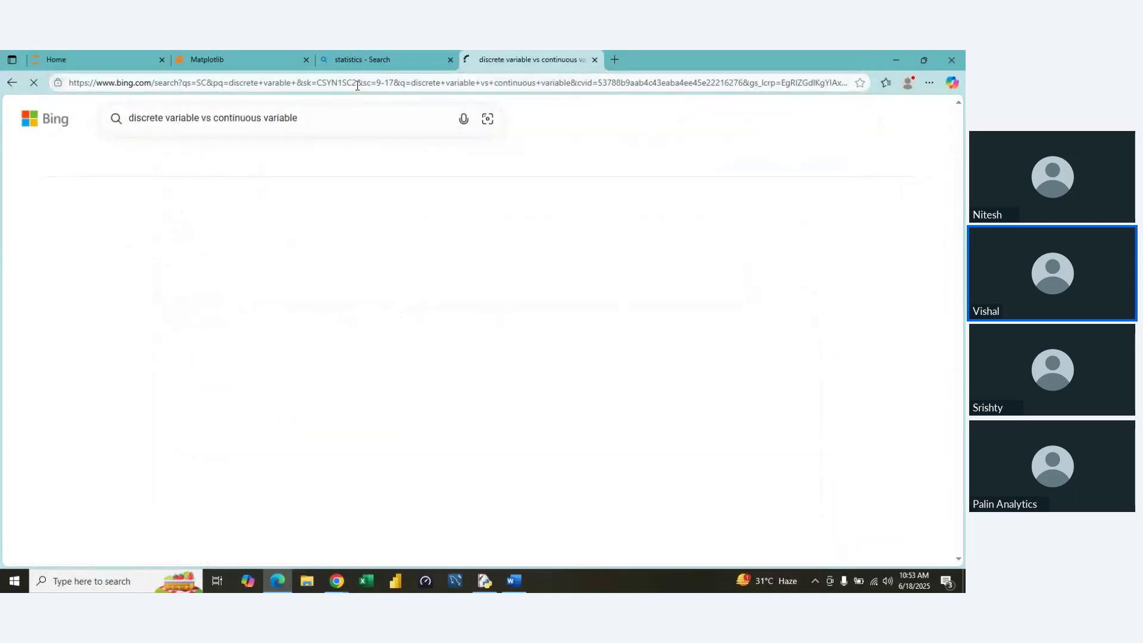
- Open the GeeksforGeeks article on discrete and continuous variables from the results and enlarge its comparison illustration for viewing, then close the enlargement
right_click(301, 288)
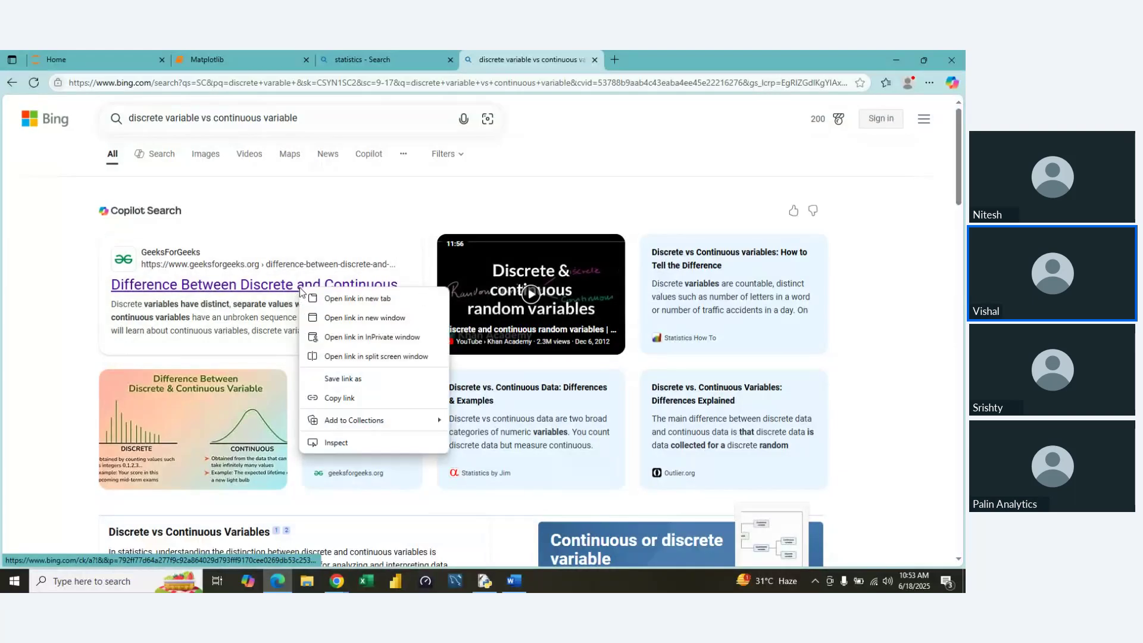
left_click(333, 297)
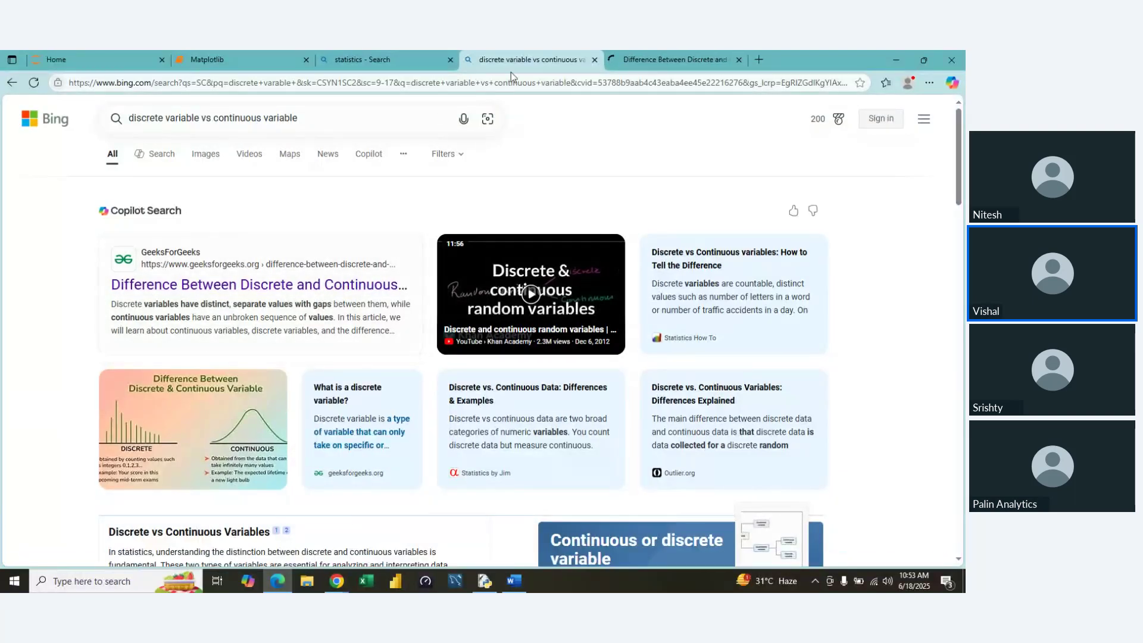
left_click(209, 448)
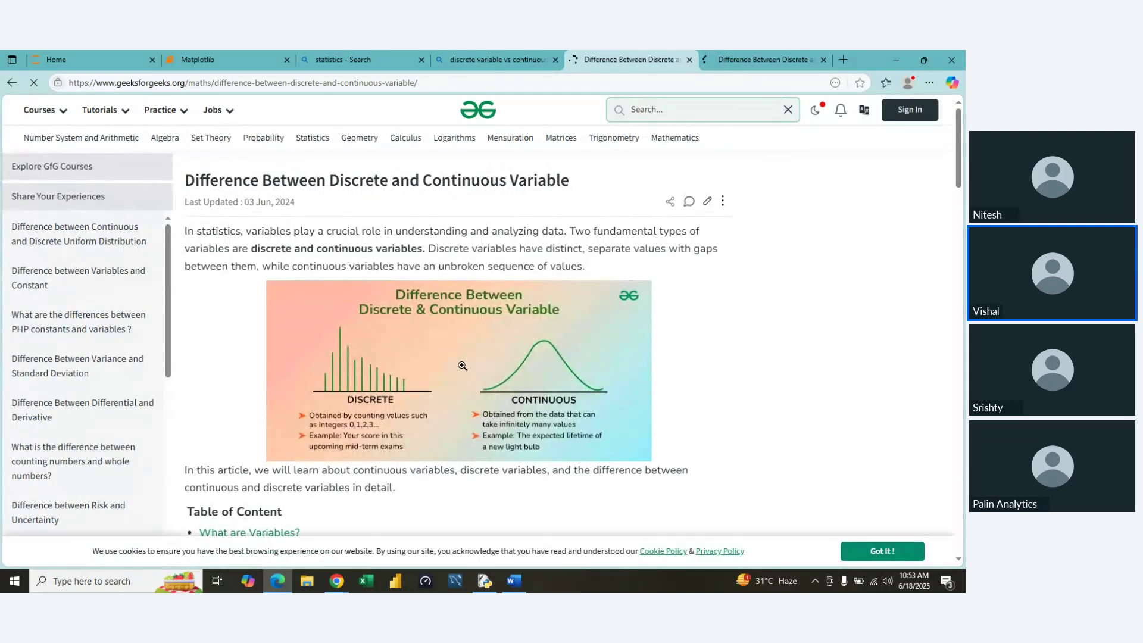
left_click(463, 365)
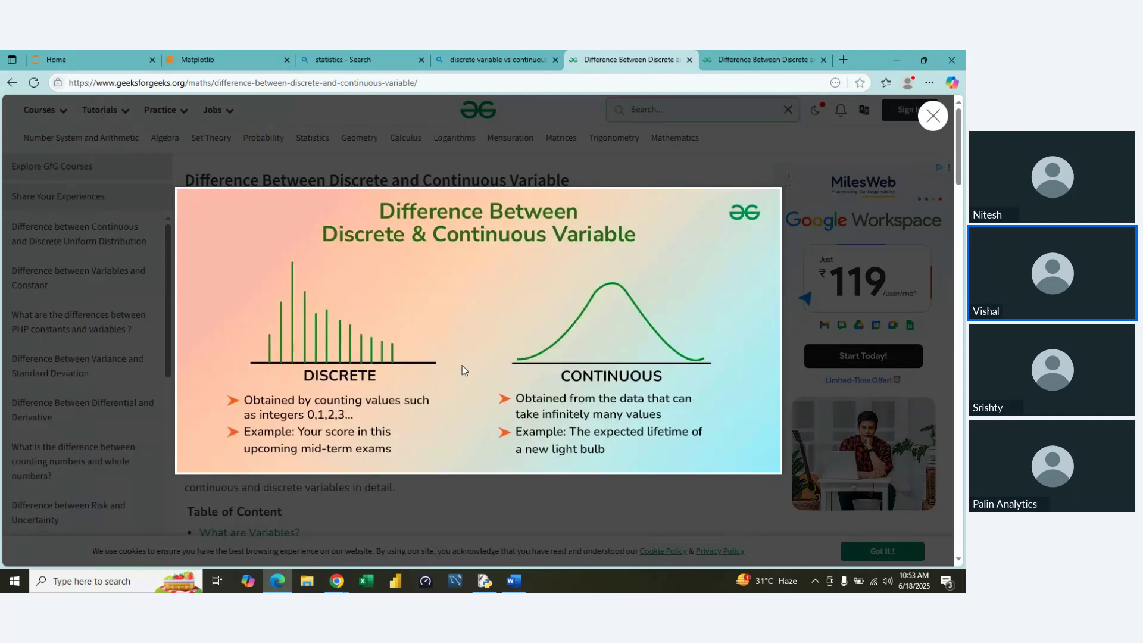
left_click(700, 204)
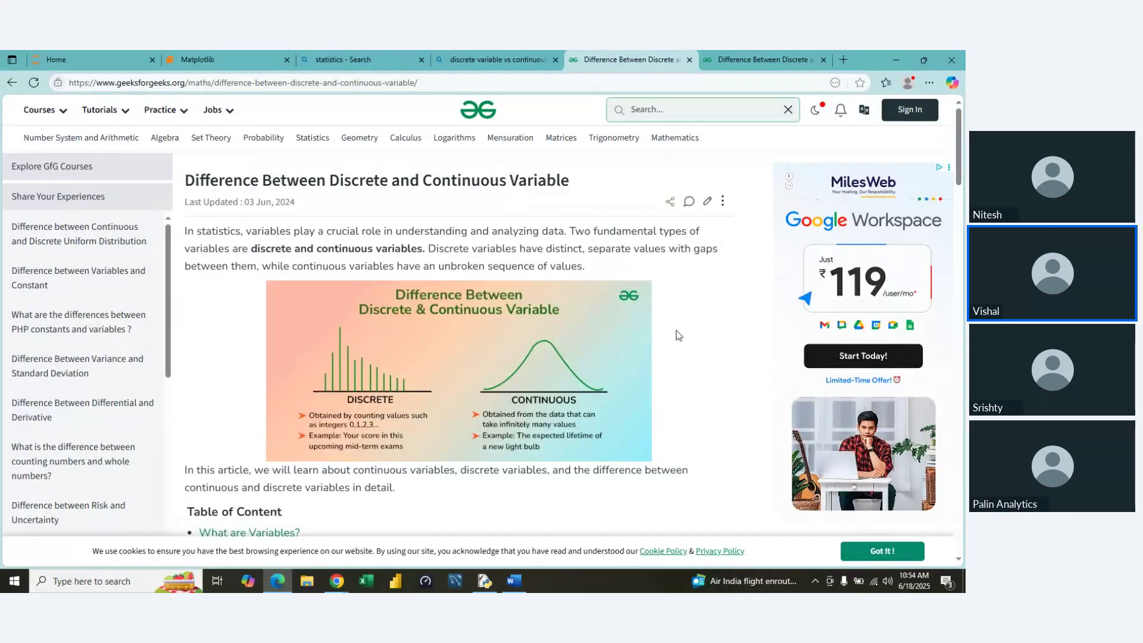
- Read the article's definitions and examples of variables, discrete variables and continuous variables, down to the difference section
scroll(677, 335, "down", 1)
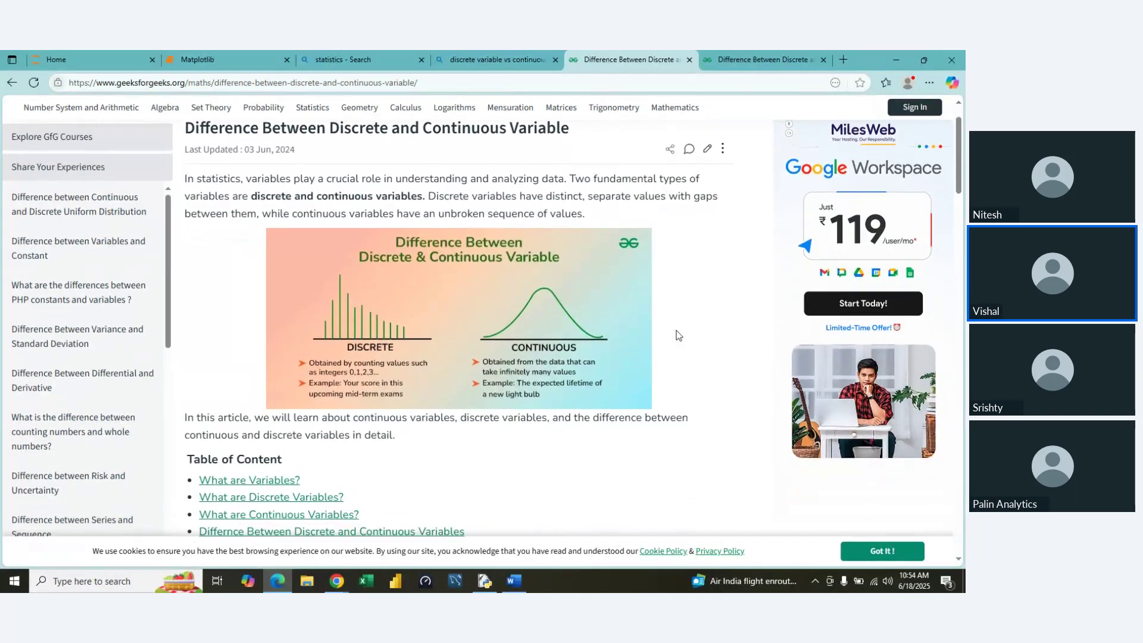
scroll(677, 335, "down", 3)
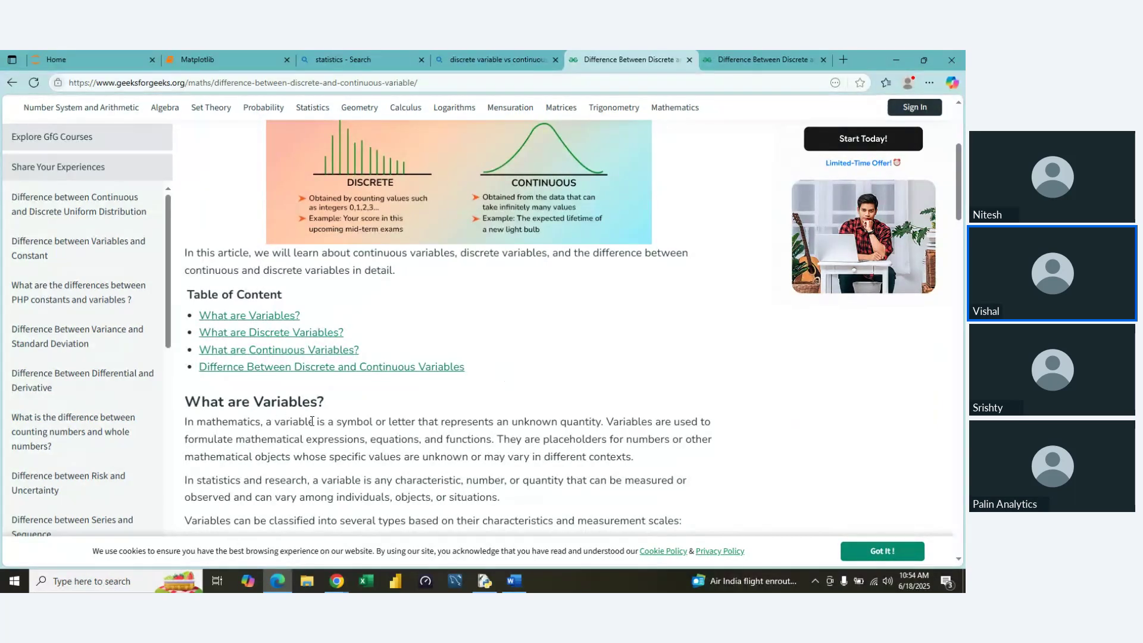
scroll(312, 421, "down", 1)
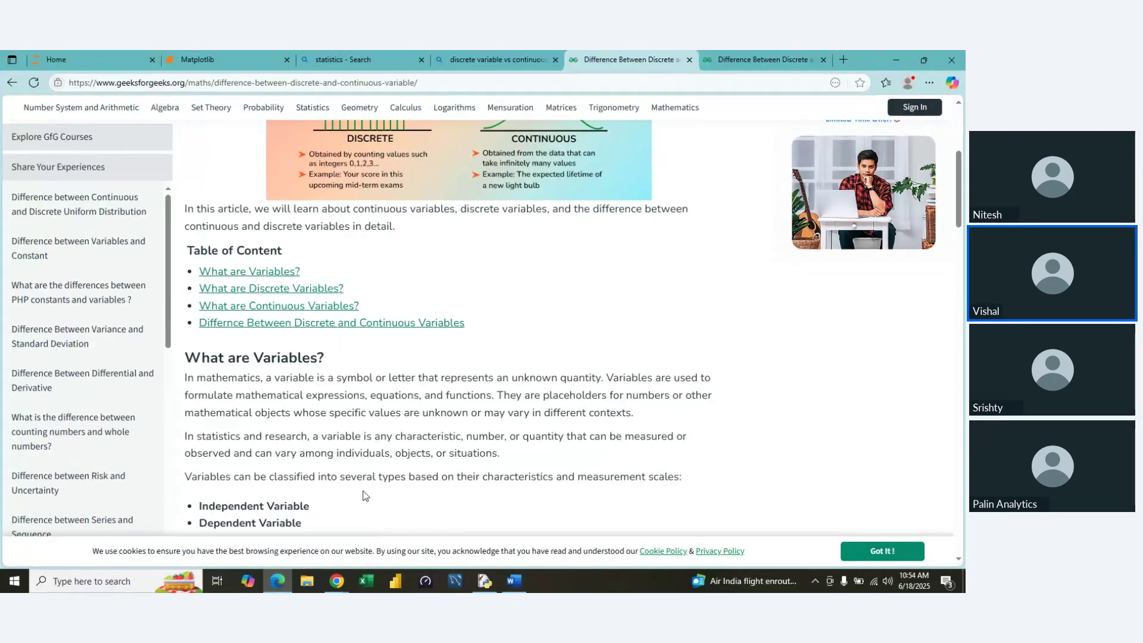
scroll(365, 496, "down", 3)
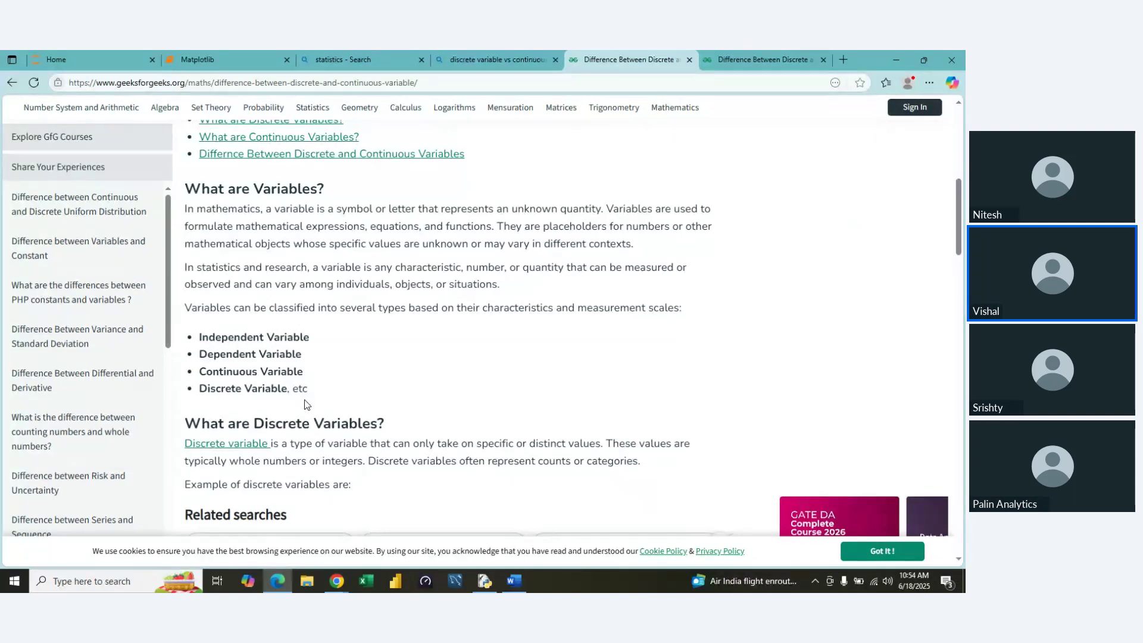
scroll(355, 337, "down", 5)
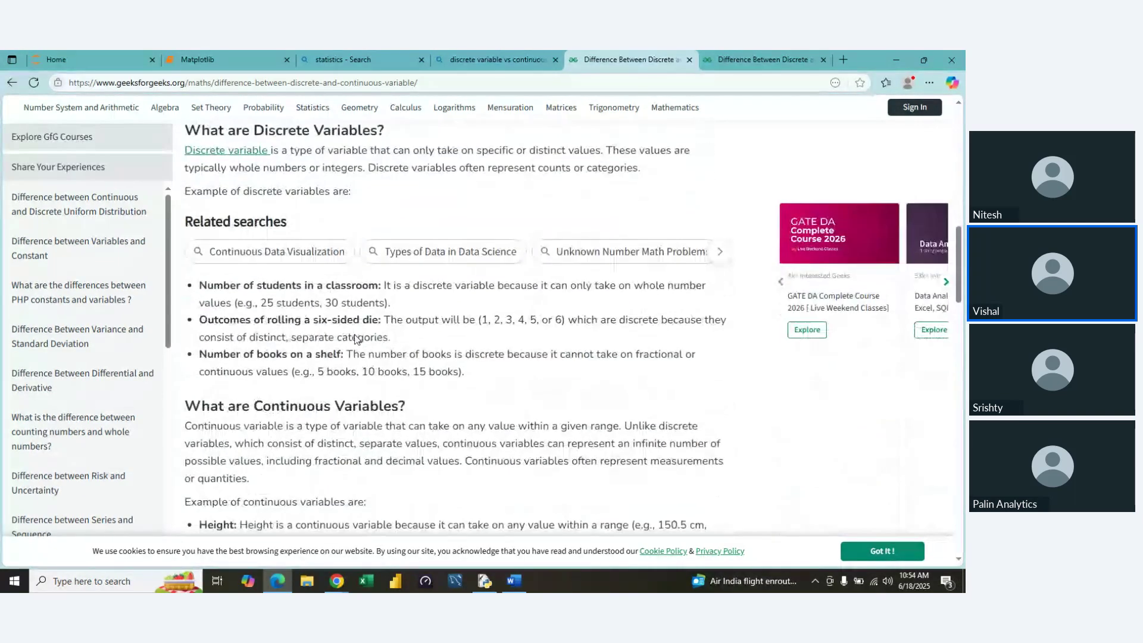
scroll(355, 337, "down", 2)
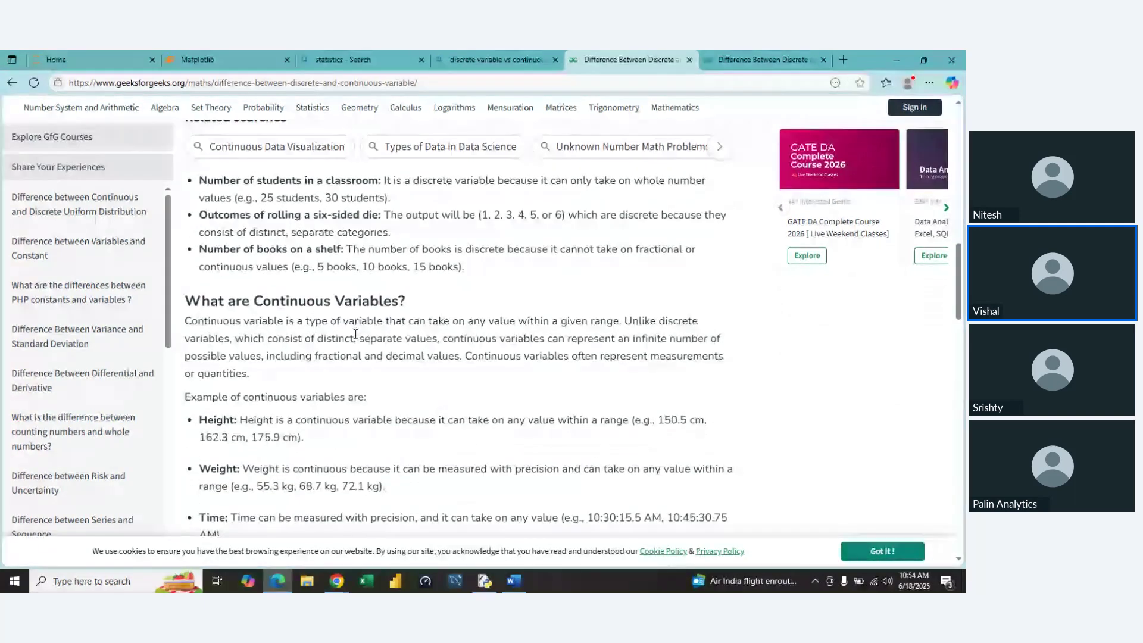
scroll(354, 337, "down", 2)
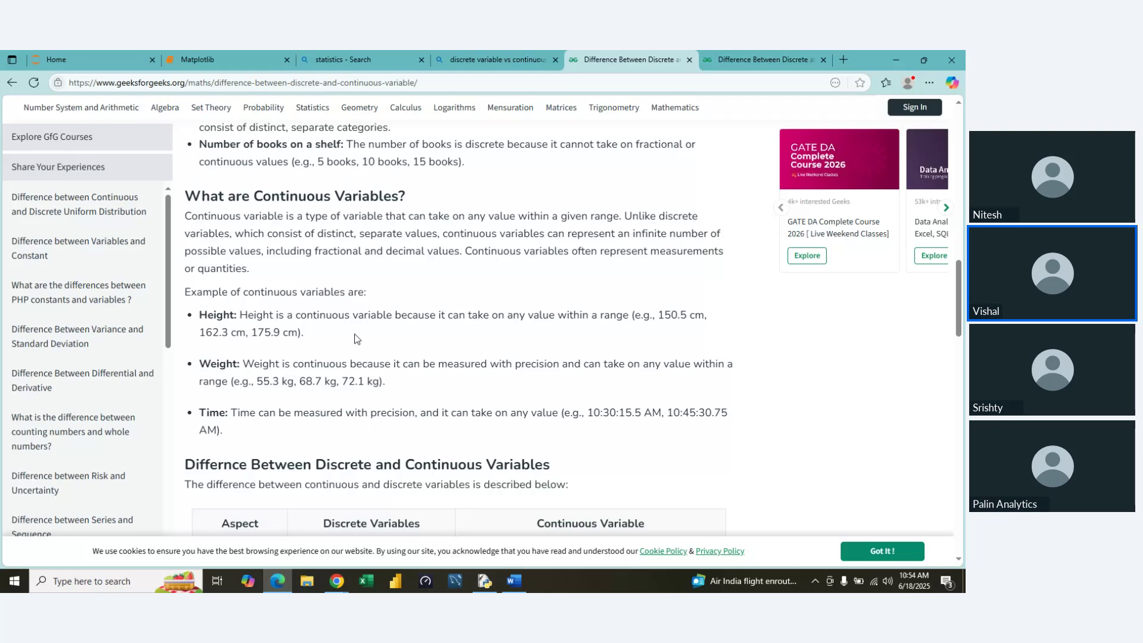
- Search for "reliance power share price" in the other tab showing the same GeeksforGeeks article
left_click(784, 59)
left_click(744, 82)
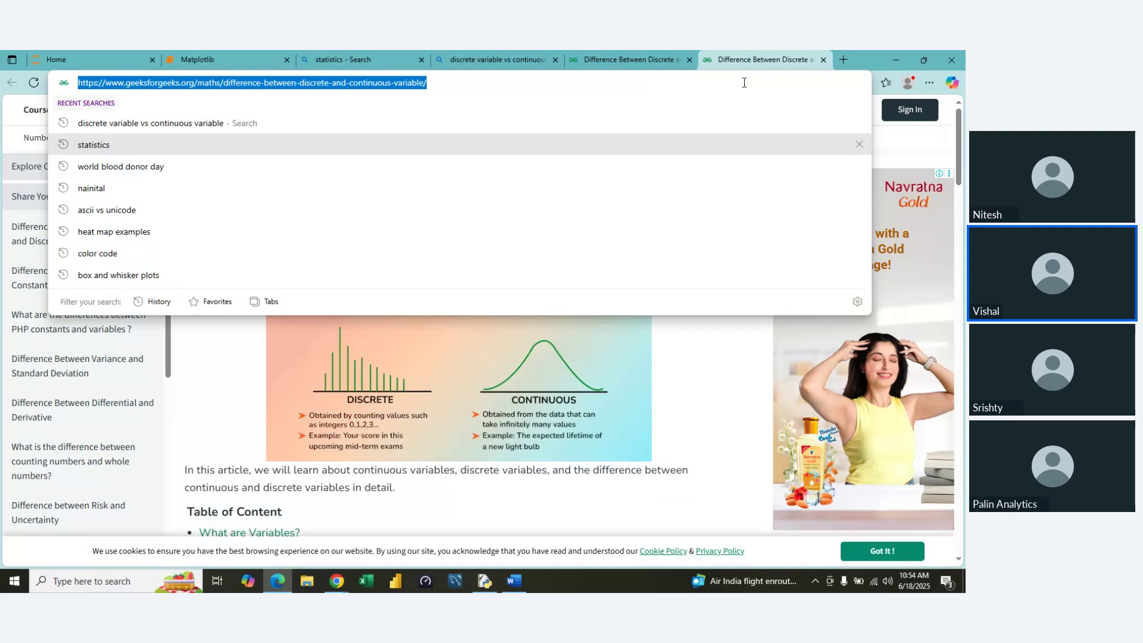
type("riliance ")
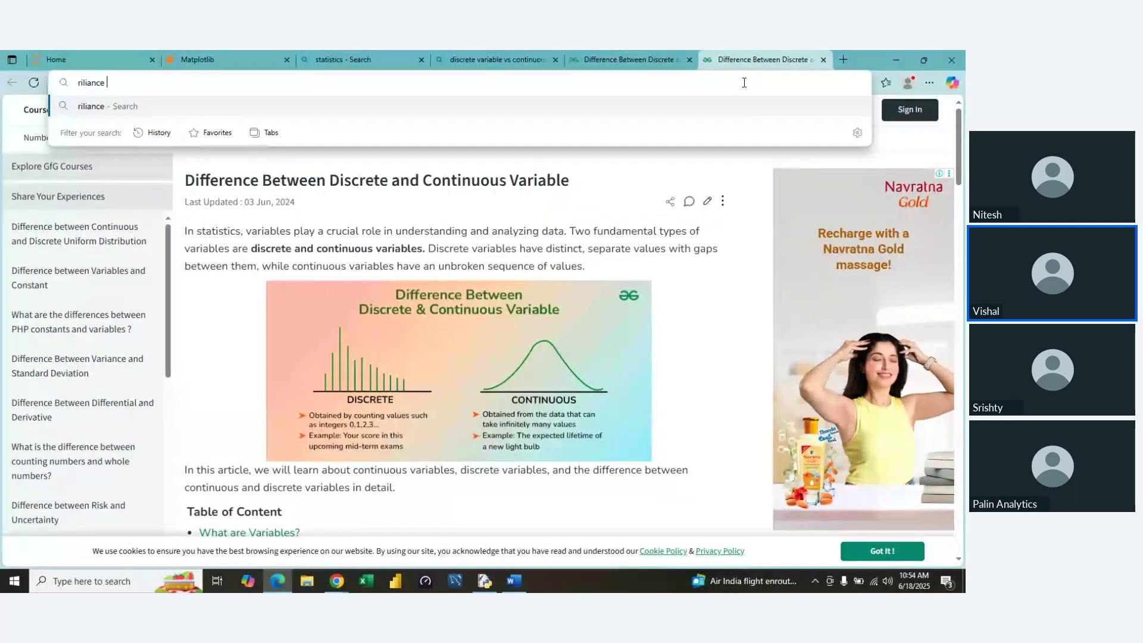
type("power s")
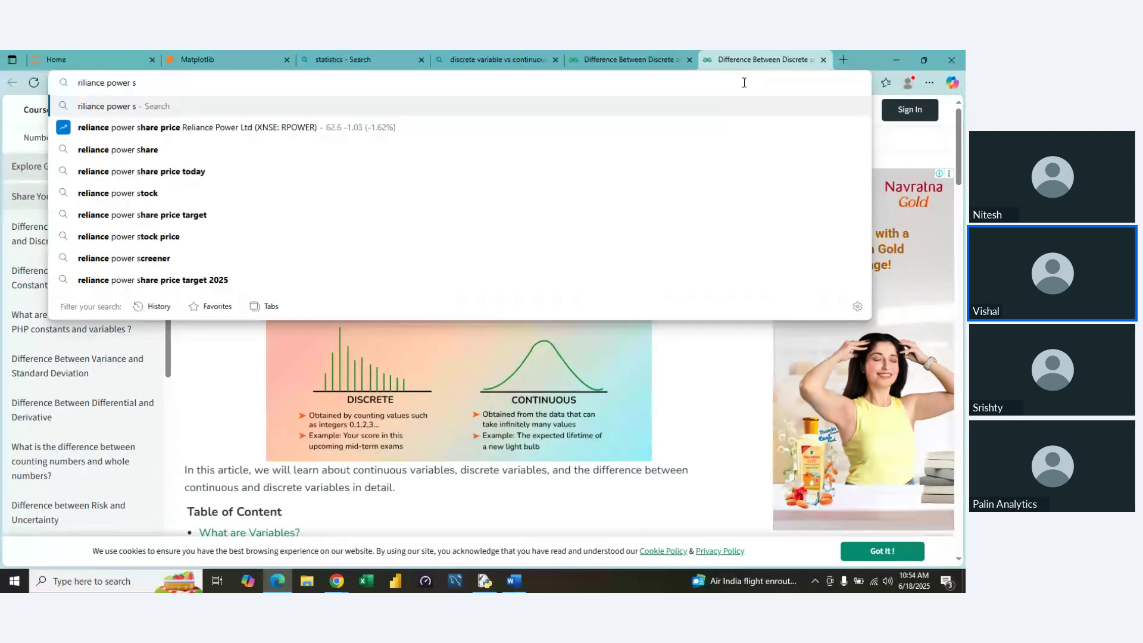
key("Down")
key("Return")
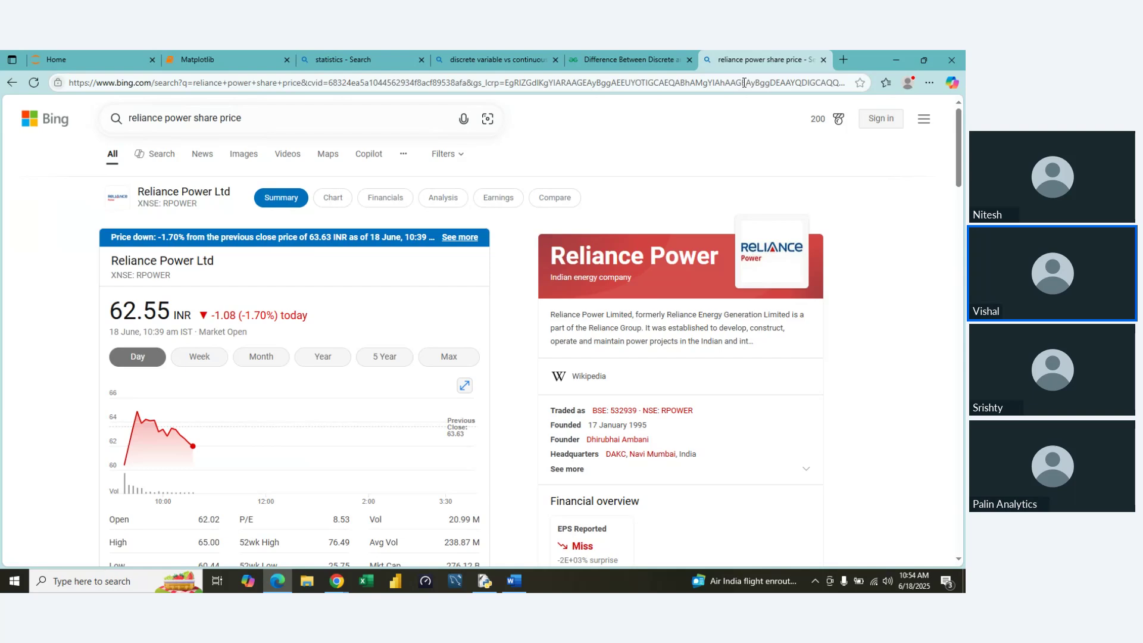
- Show the Reliance Power price graph for the past week and examine it with the figures below
left_click(210, 361)
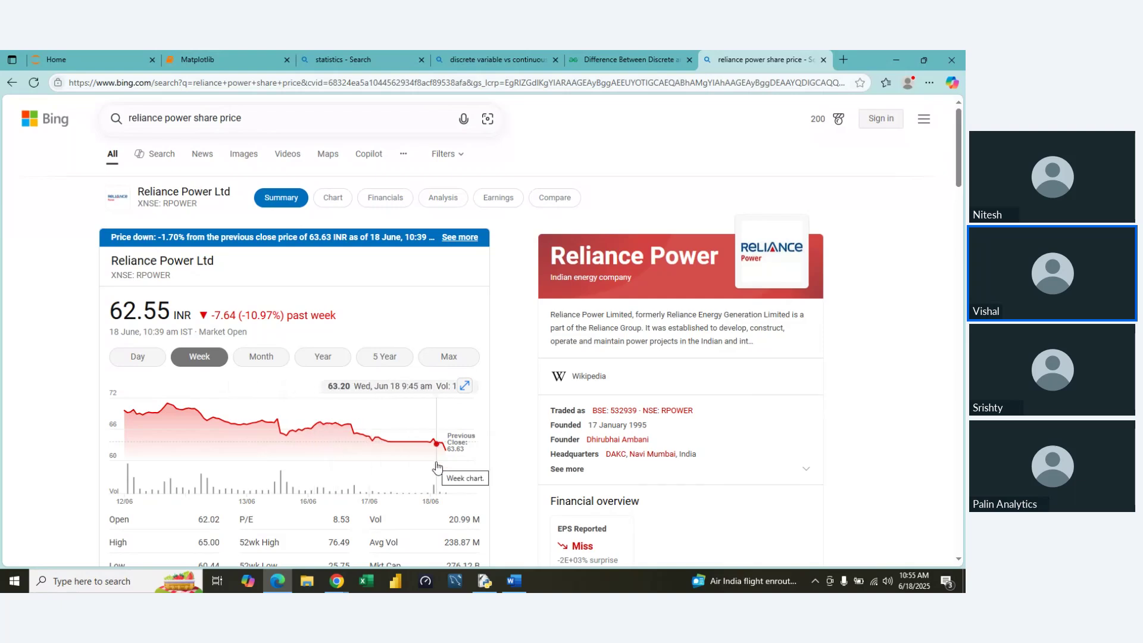
scroll(437, 464, "down", 3)
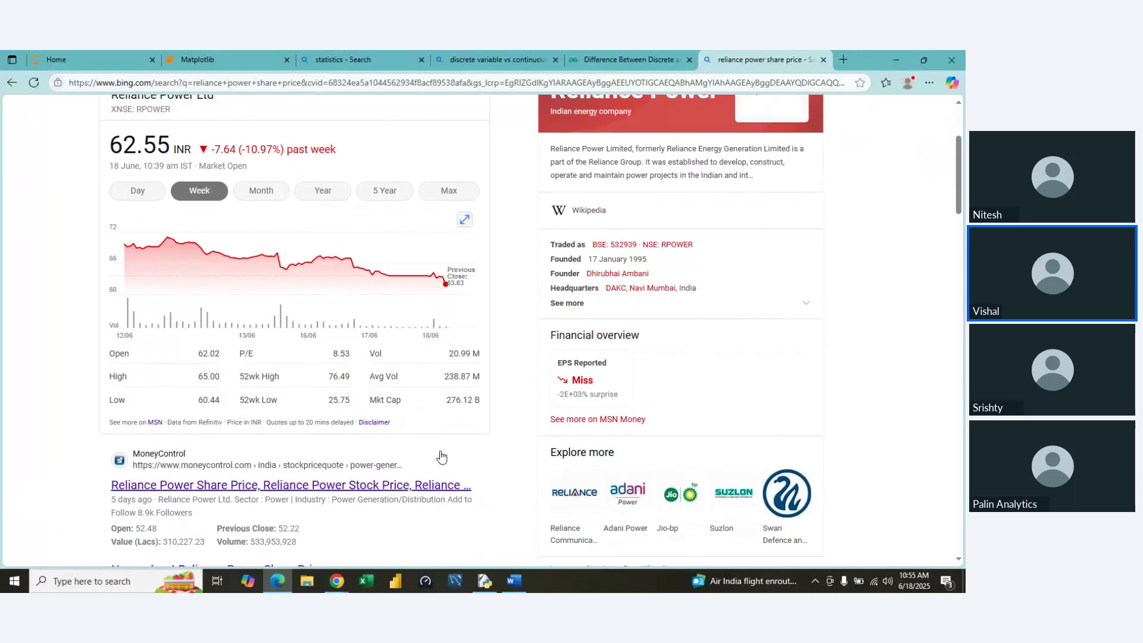
scroll(440, 456, "up", 1)
scroll(441, 458, "down", 1)
scroll(444, 417, "up", 3)
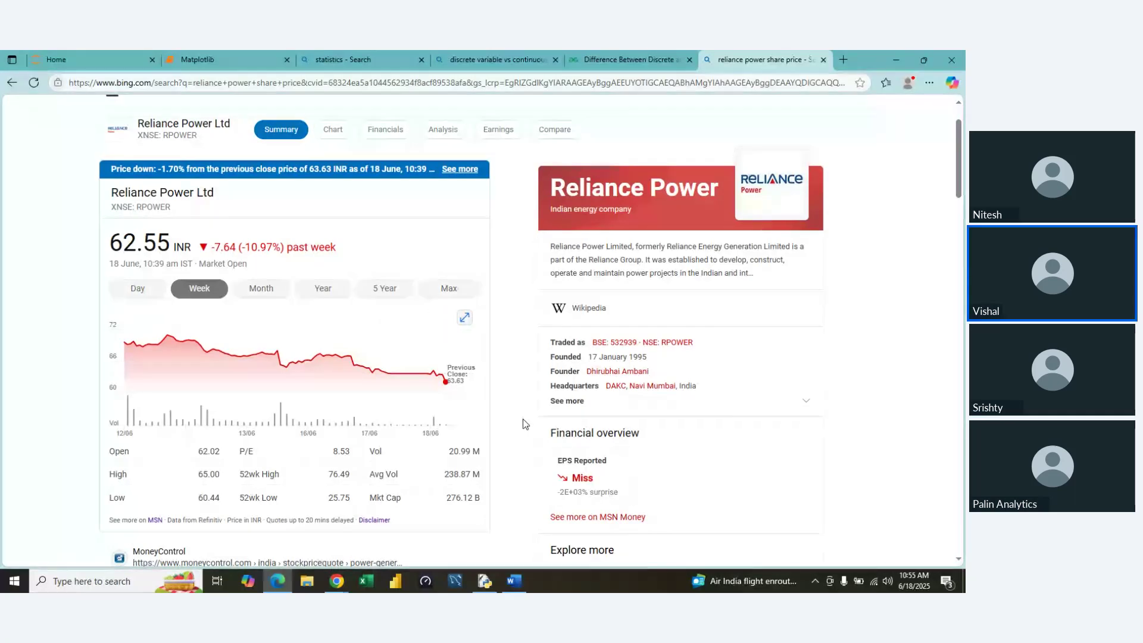
- Open the detailed Reliance Power chart page and zoom the 1D price line out and in to examine it
left_click(448, 289)
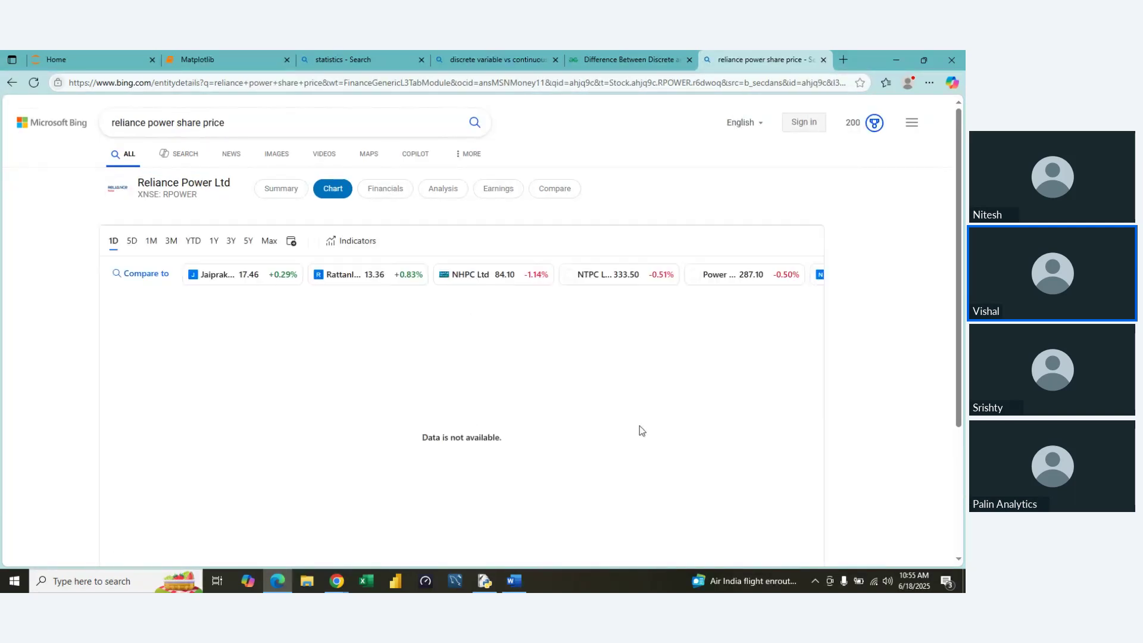
scroll(639, 425, "down", 4)
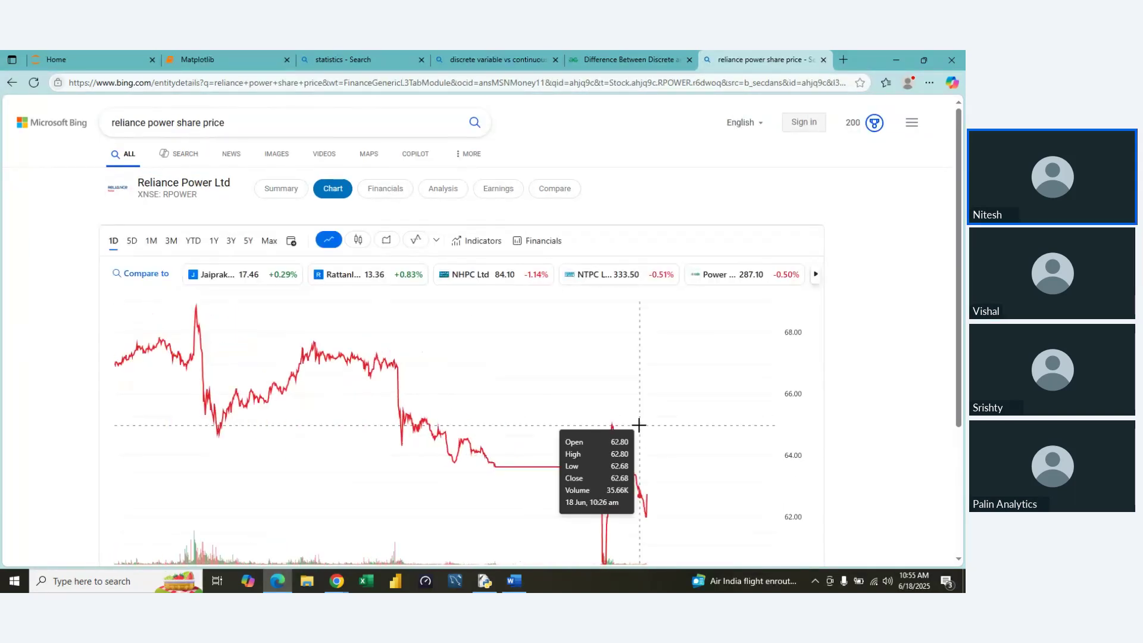
scroll(907, 409, "down", 3)
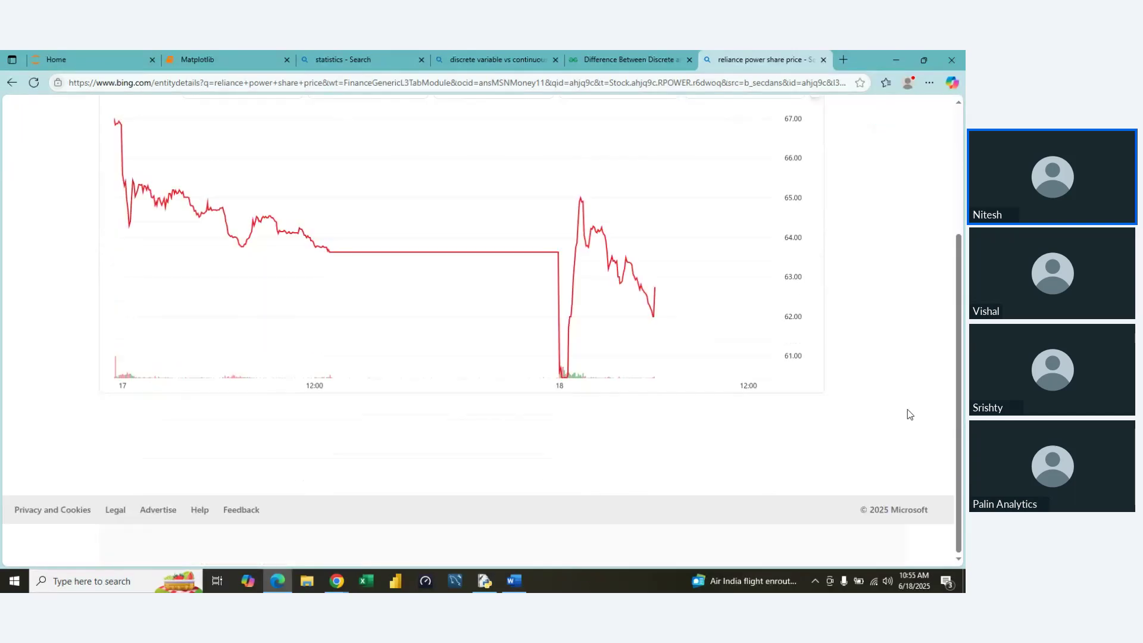
scroll(907, 409, "up", 2)
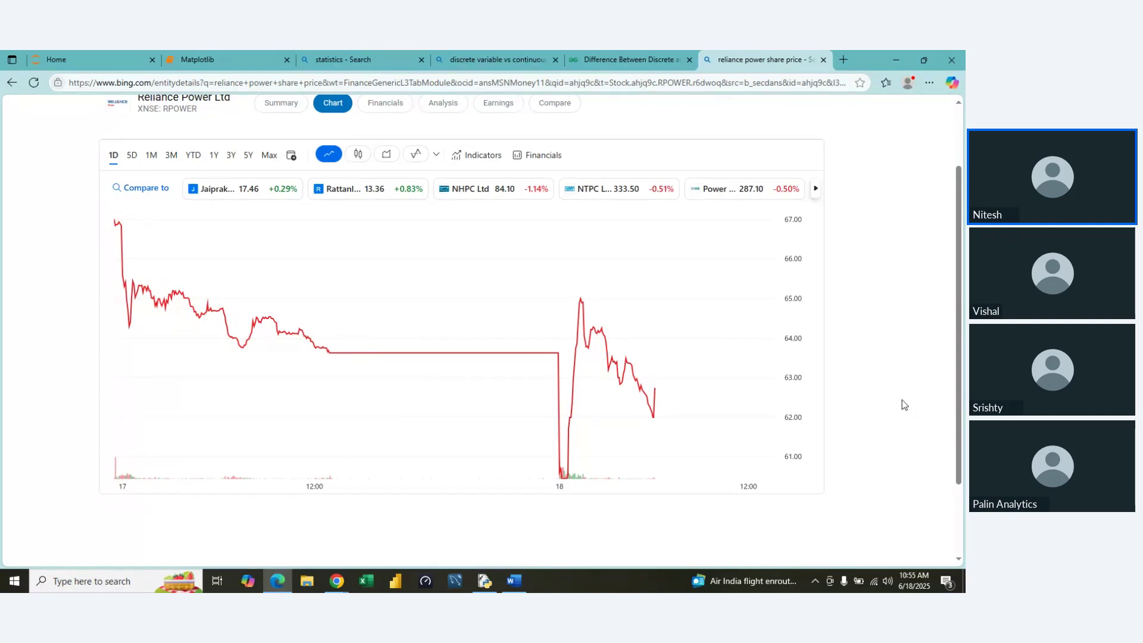
- Look through the chart's lists of available financials and indicators, and close them without adding any
left_click(519, 157)
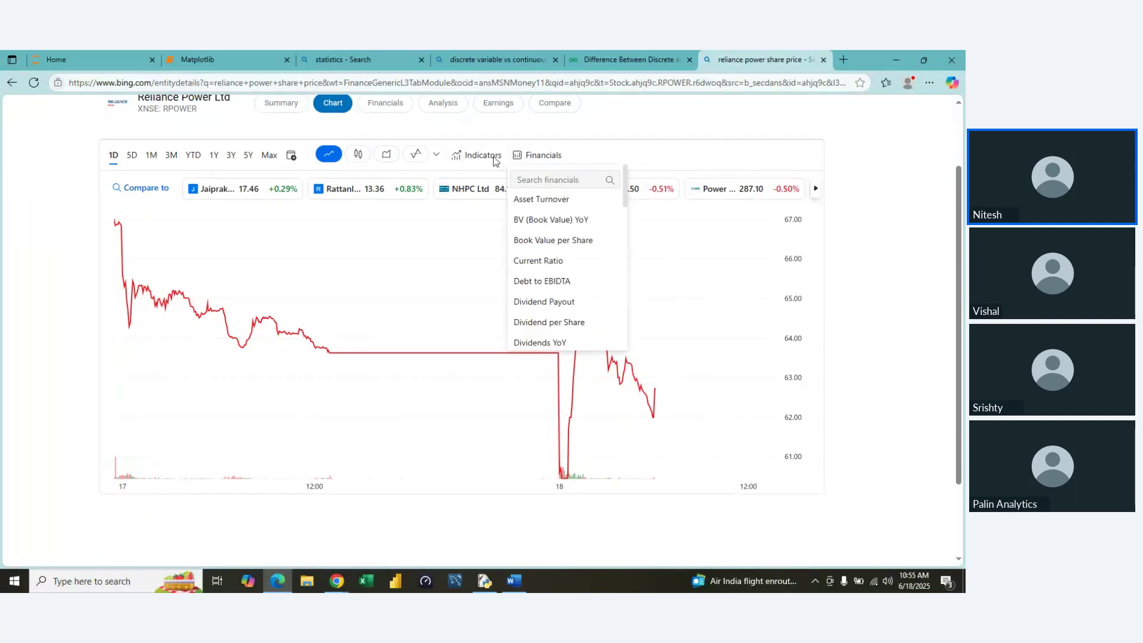
left_click(492, 160)
left_click(492, 160)
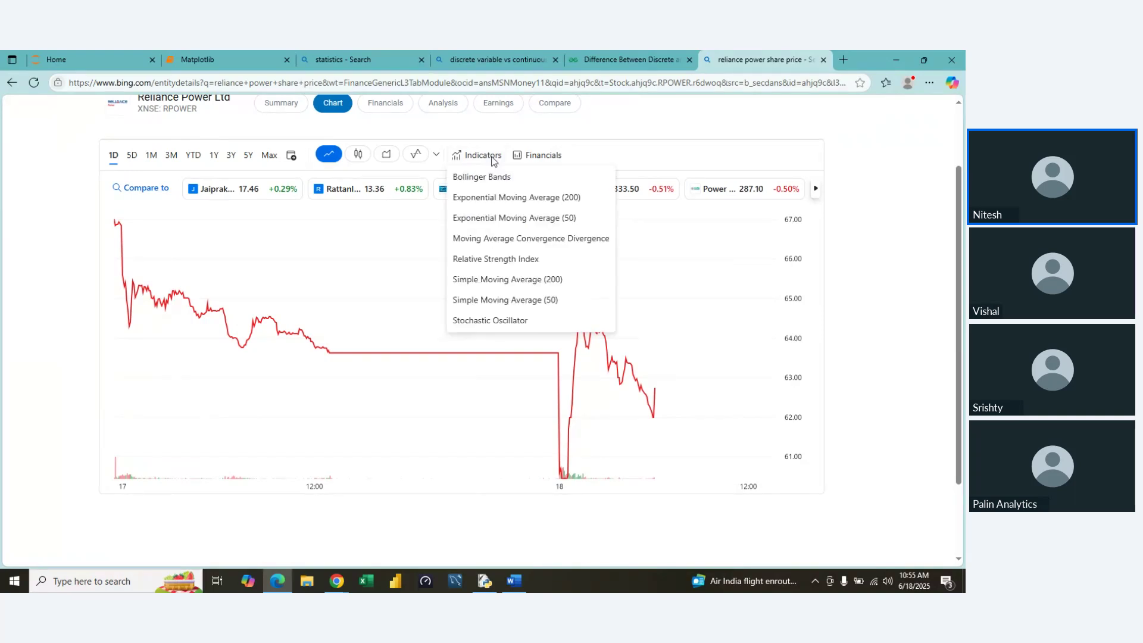
left_click(880, 217)
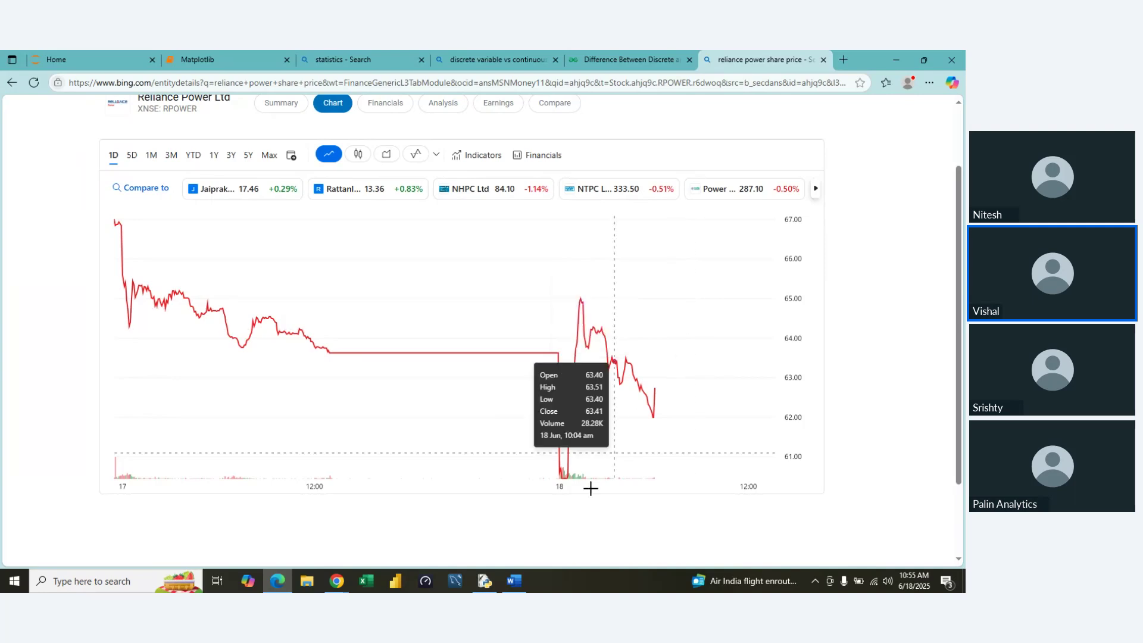
- Magnify the price line around the 18 June morning session to inspect its minute-by-minute movement
scroll(572, 473, "up", 2)
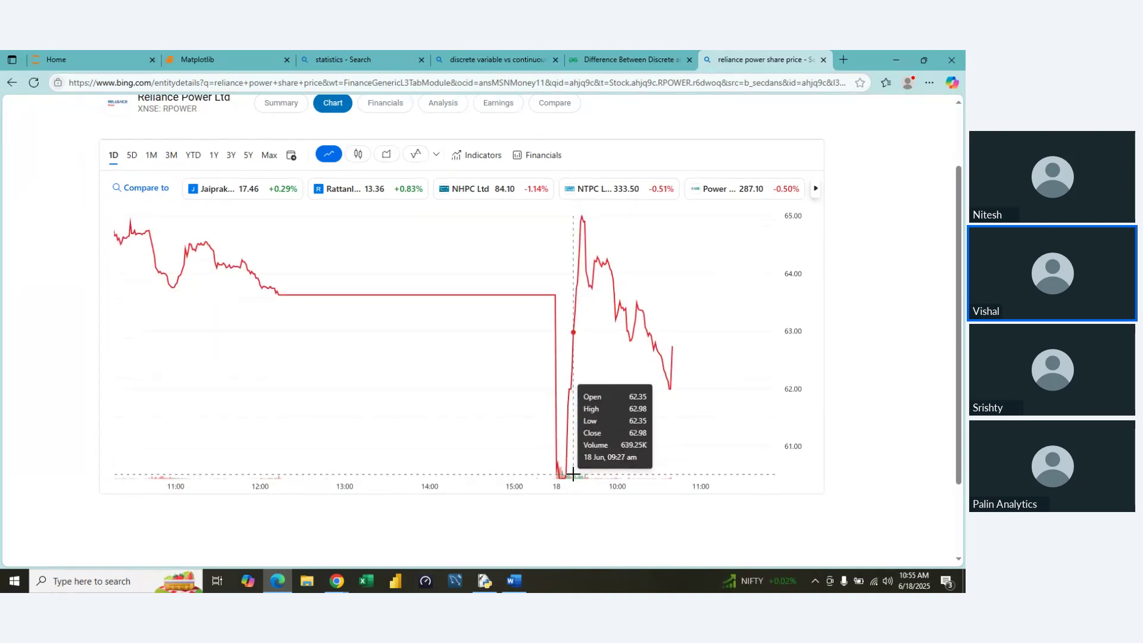
scroll(573, 474, "up", 2)
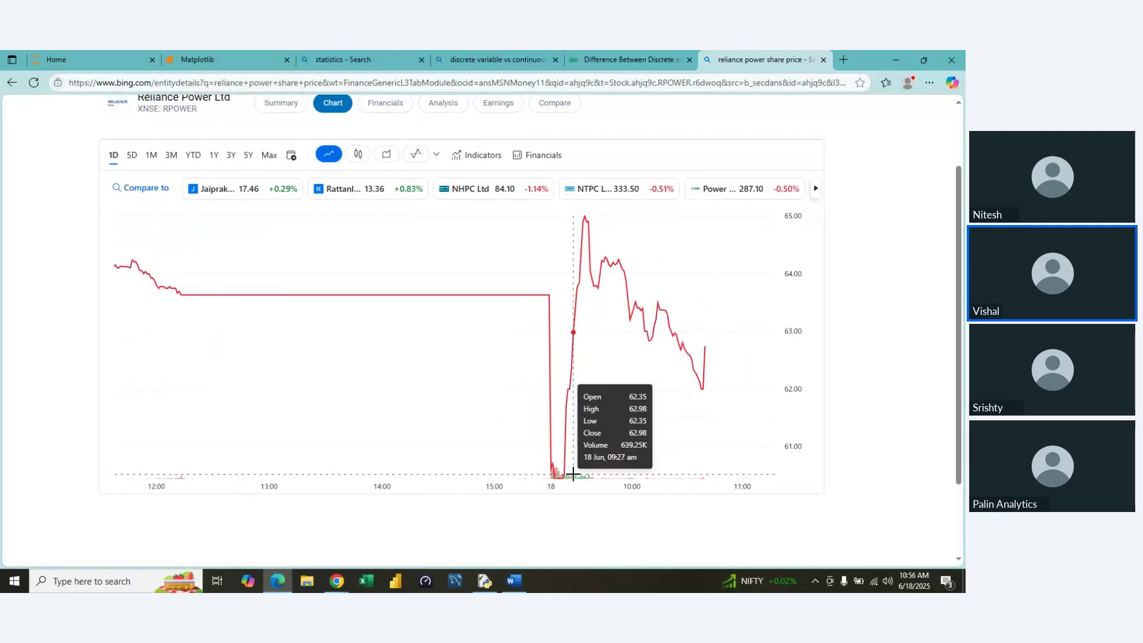
scroll(573, 473, "up", 3)
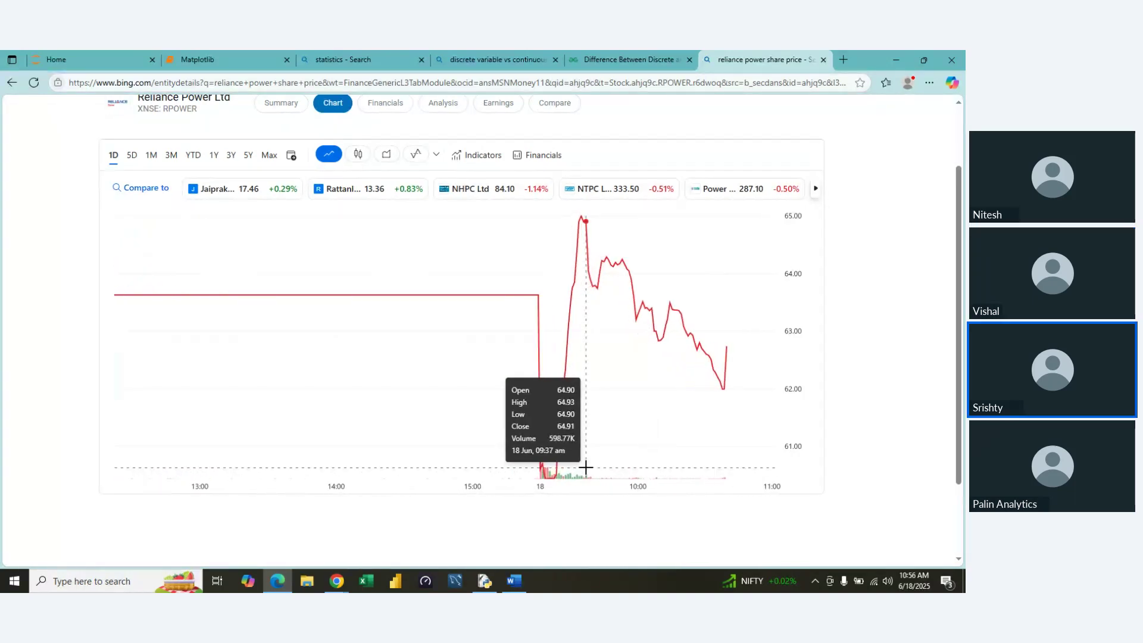
scroll(584, 467, "up", 4)
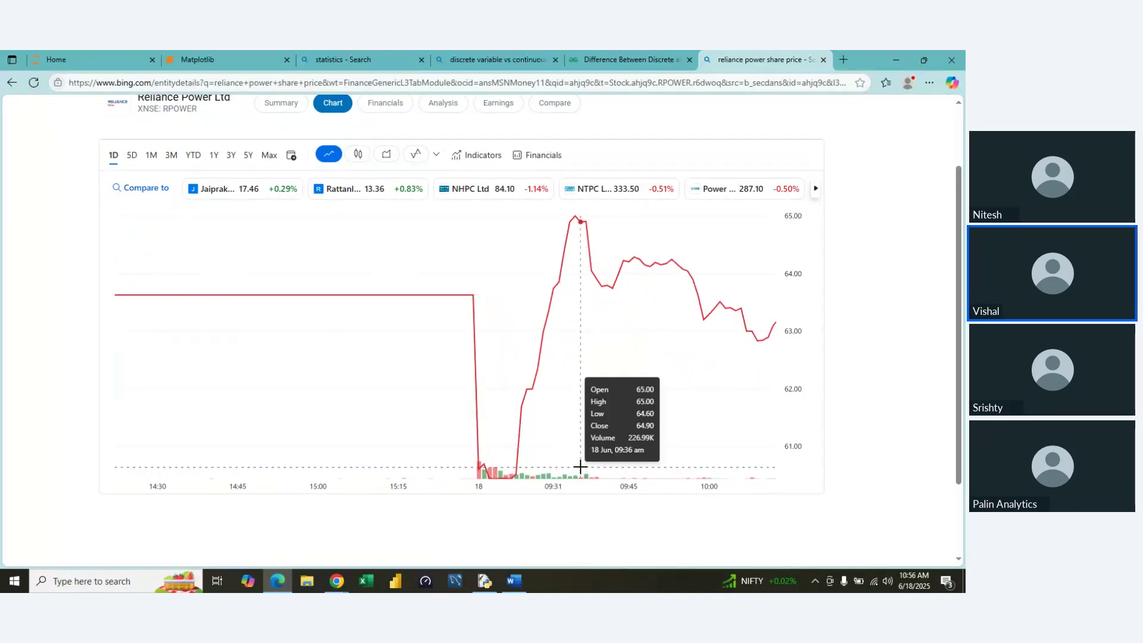
- Open the Reliance Power analysis page and look through the quarterly key ratios from Per Share Values down to Efficiency
scroll(581, 467, "up", 2)
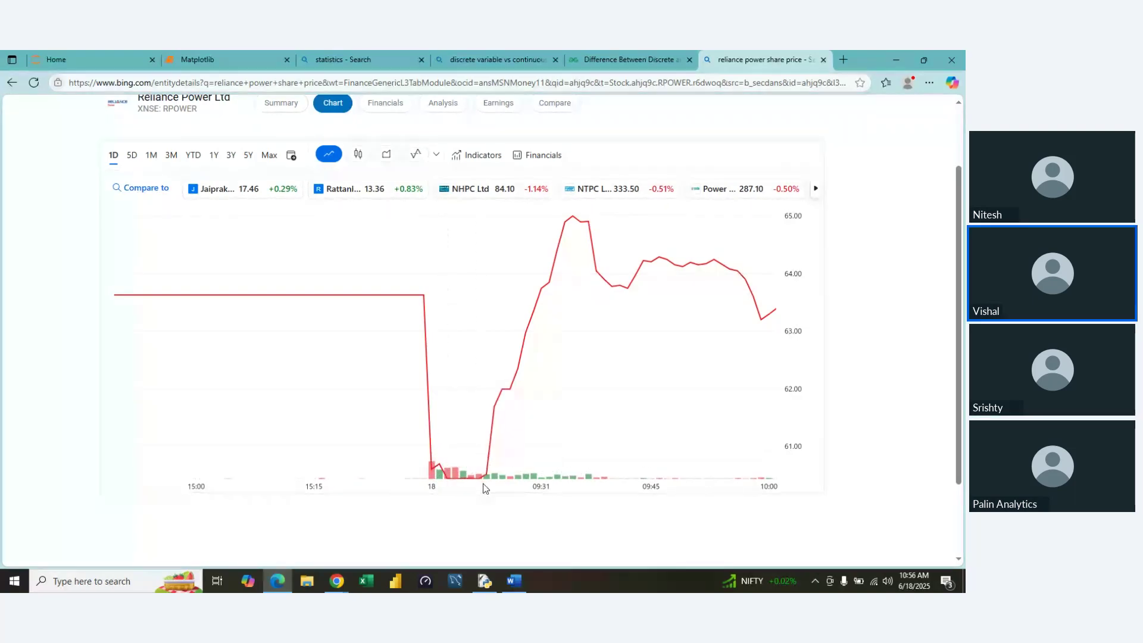
left_click(439, 105)
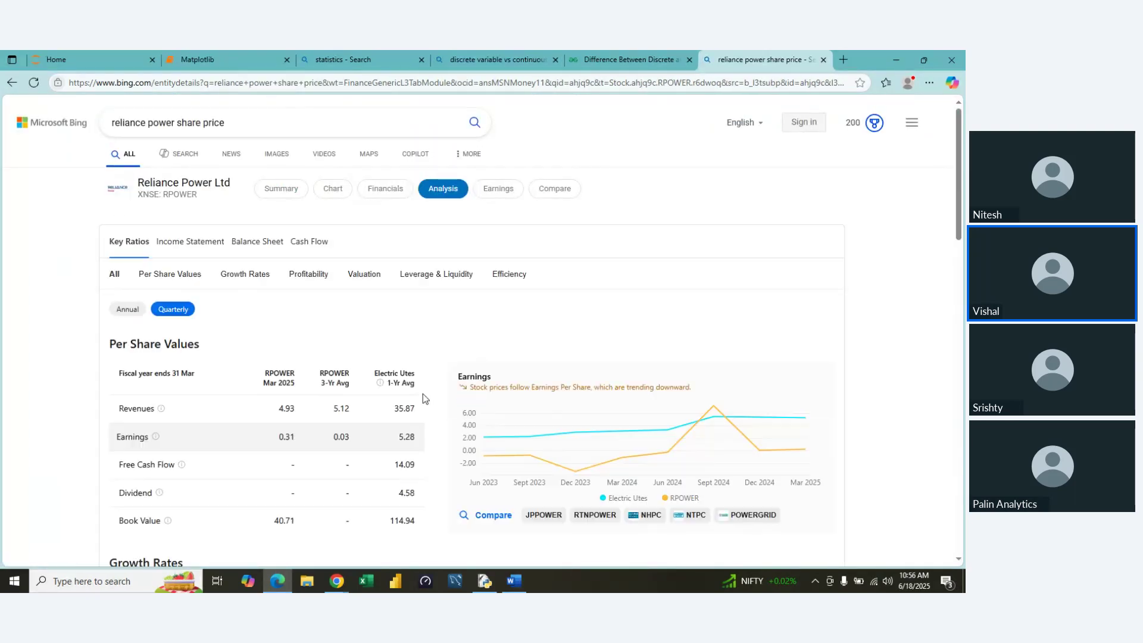
scroll(422, 398, "down", 2)
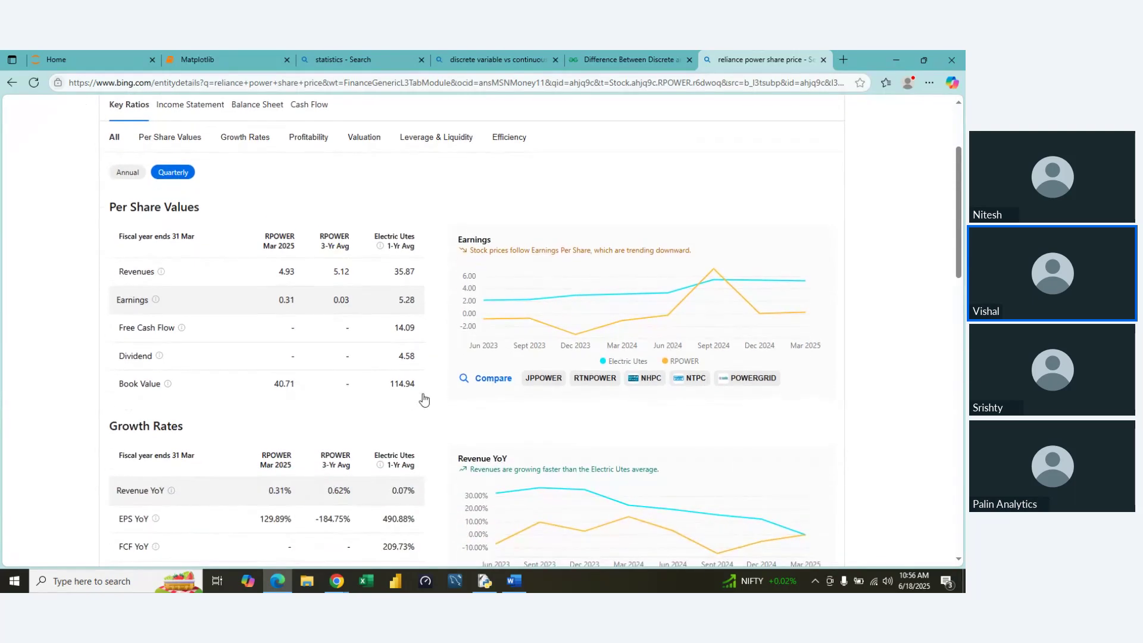
scroll(423, 399, "down", 8)
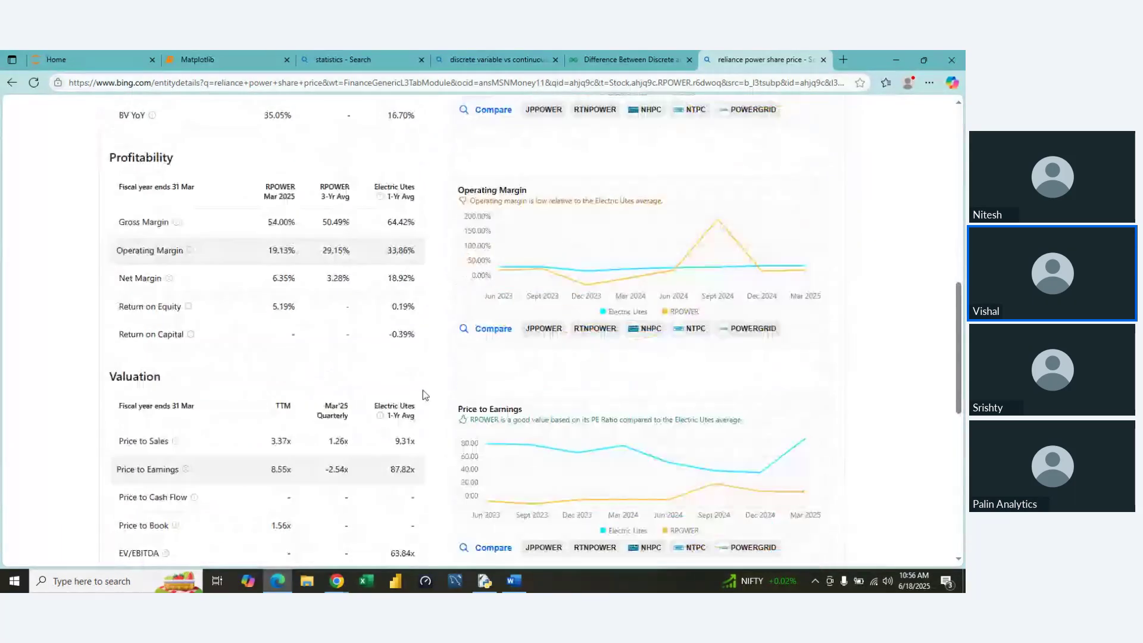
scroll(425, 394, "down", 9)
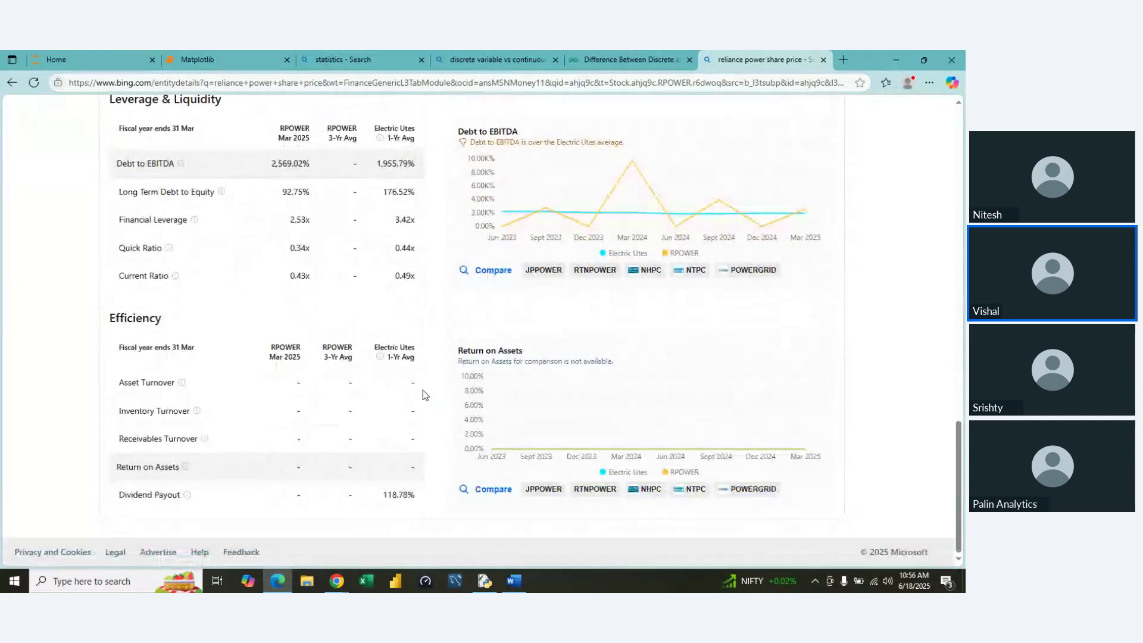
key("Home")
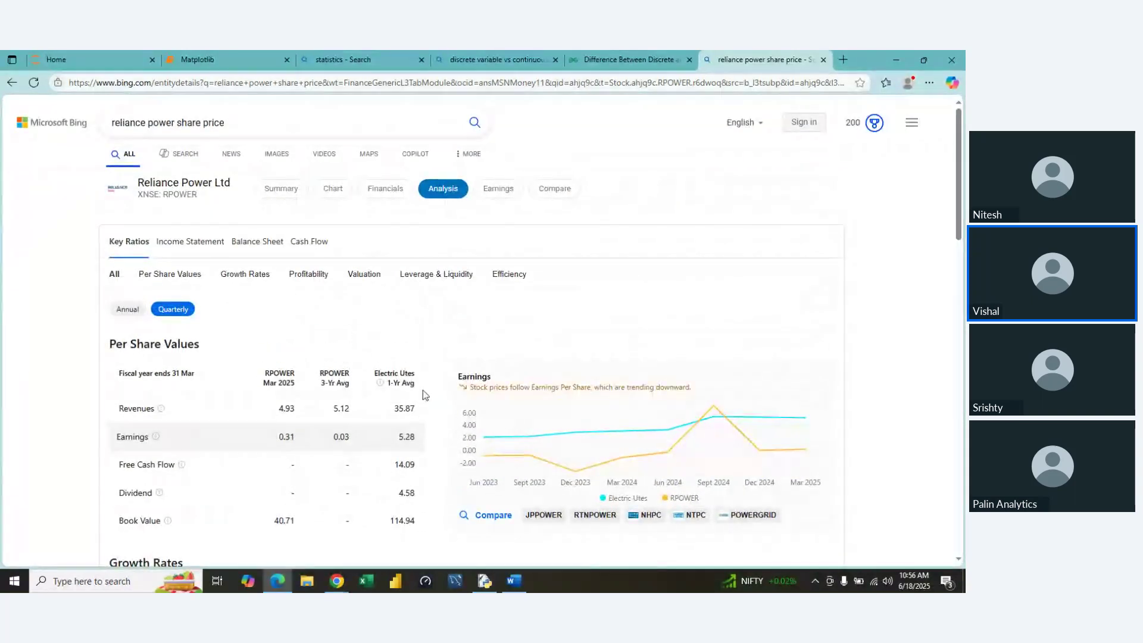
- Search the web for "google trands", open the Google Trends site from the results, and close the search results page
left_click(377, 81)
type("go")
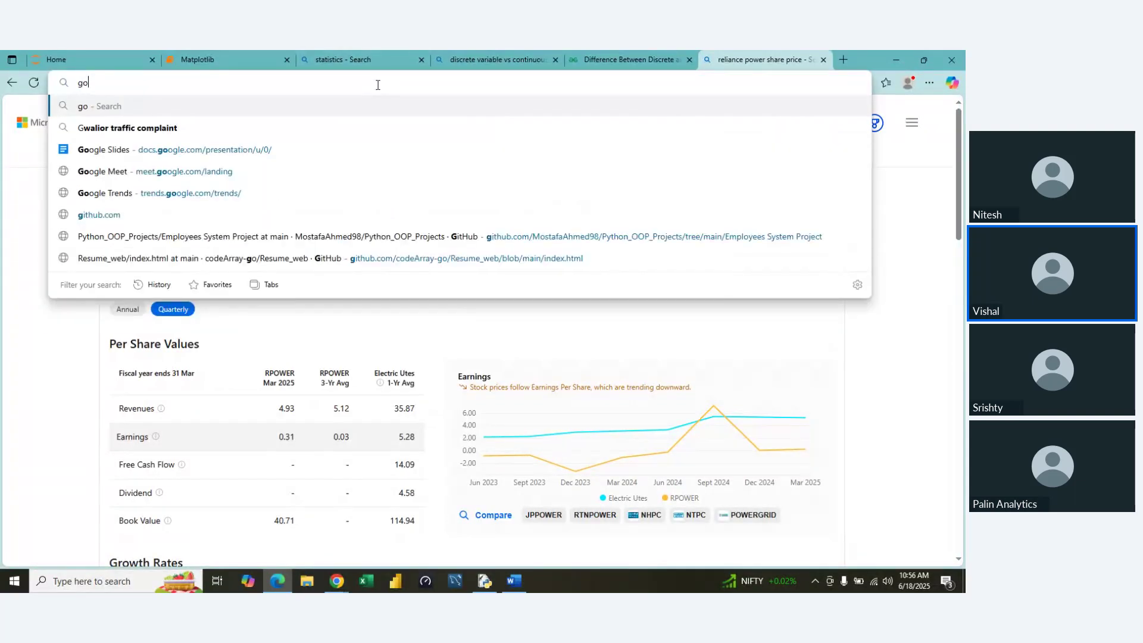
type("ogle trands")
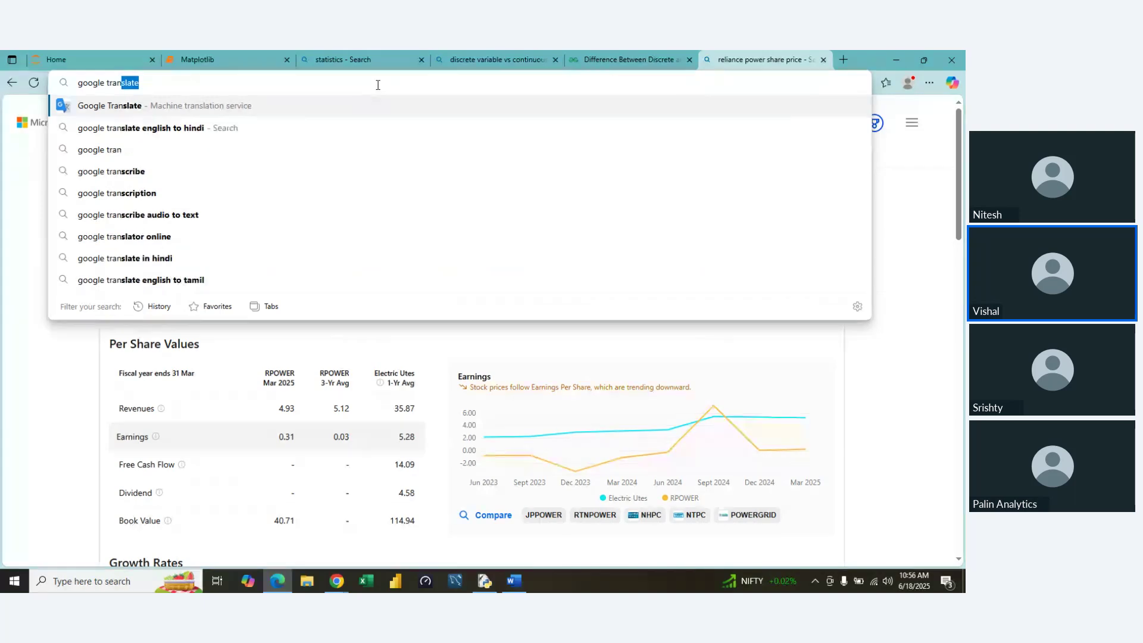
key("Return")
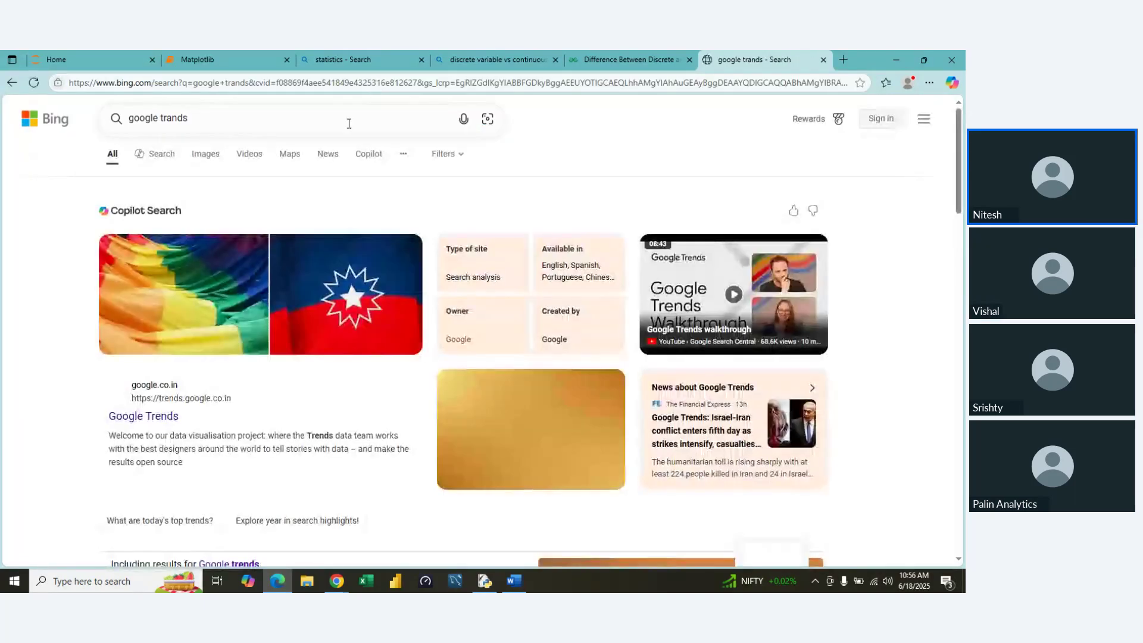
left_click(141, 397)
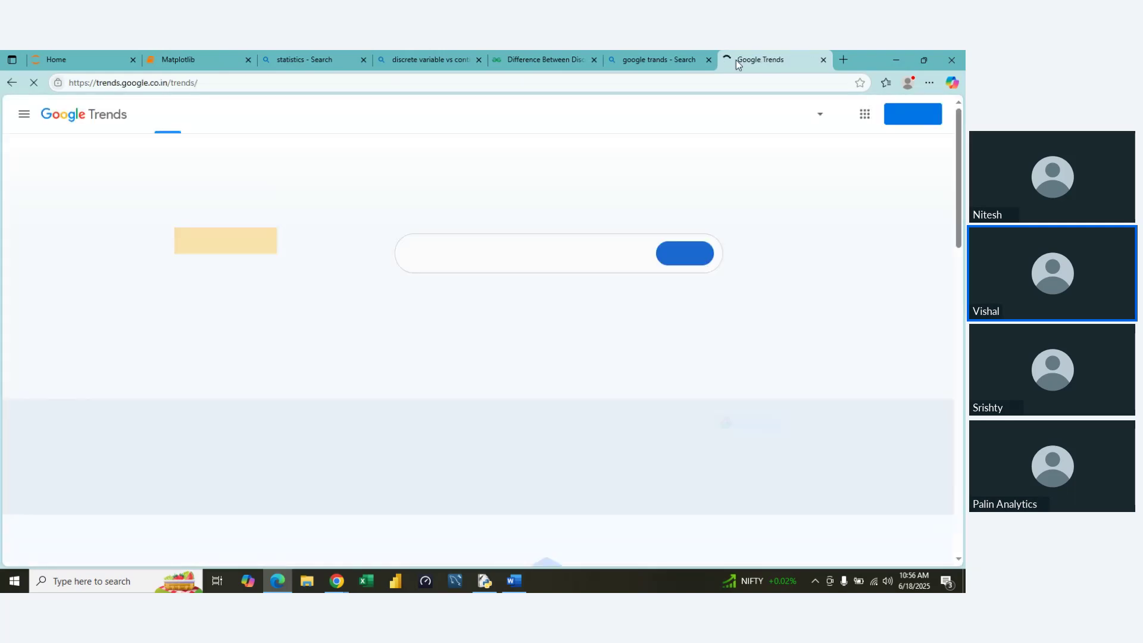
left_click(709, 59)
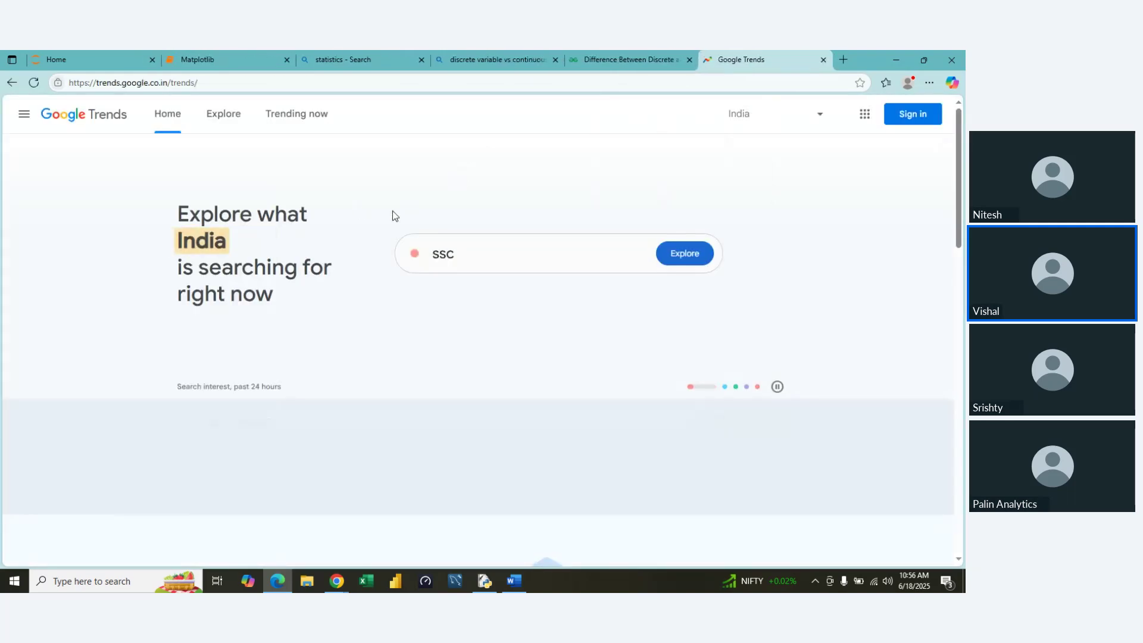
- Explore the search interest in India for KPMG as a company in Google Trends
left_click(448, 252)
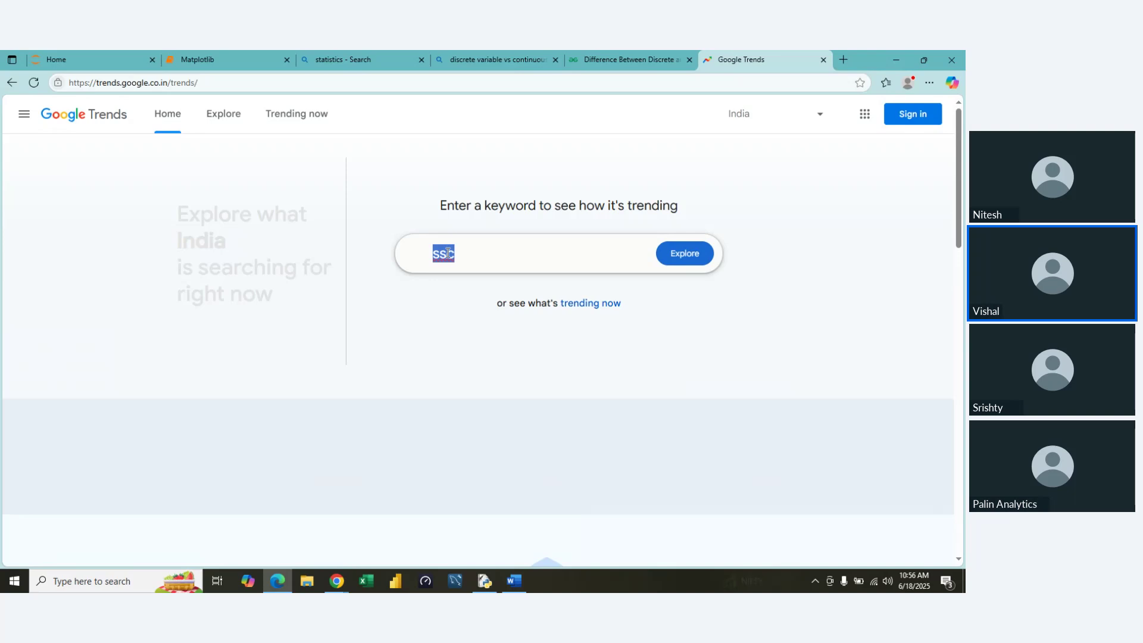
type("KPMG")
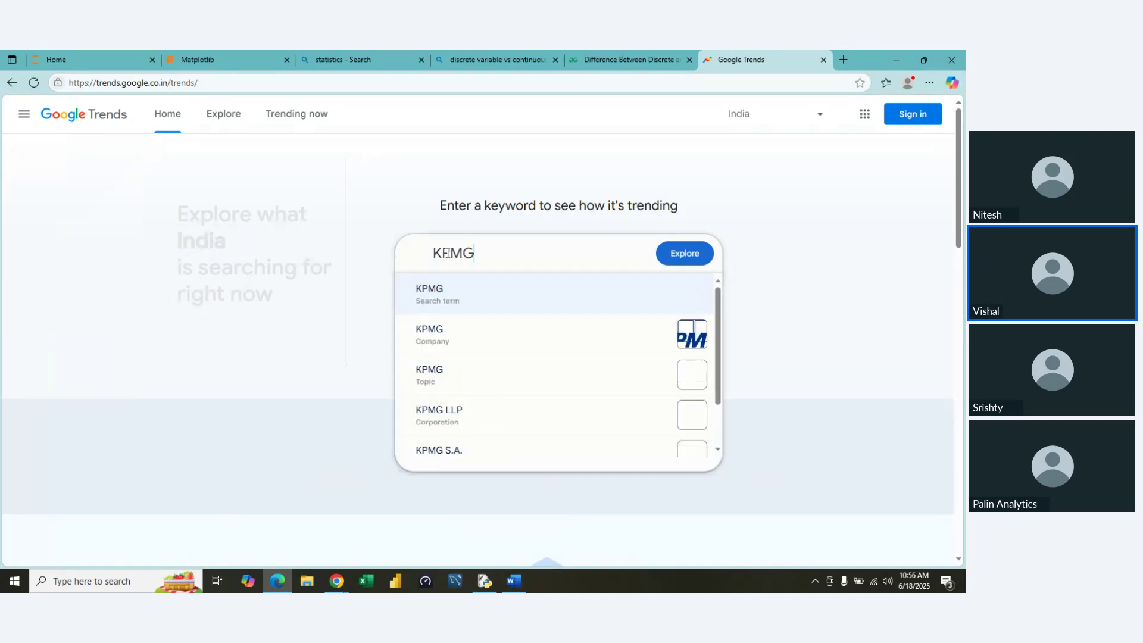
left_click(447, 344)
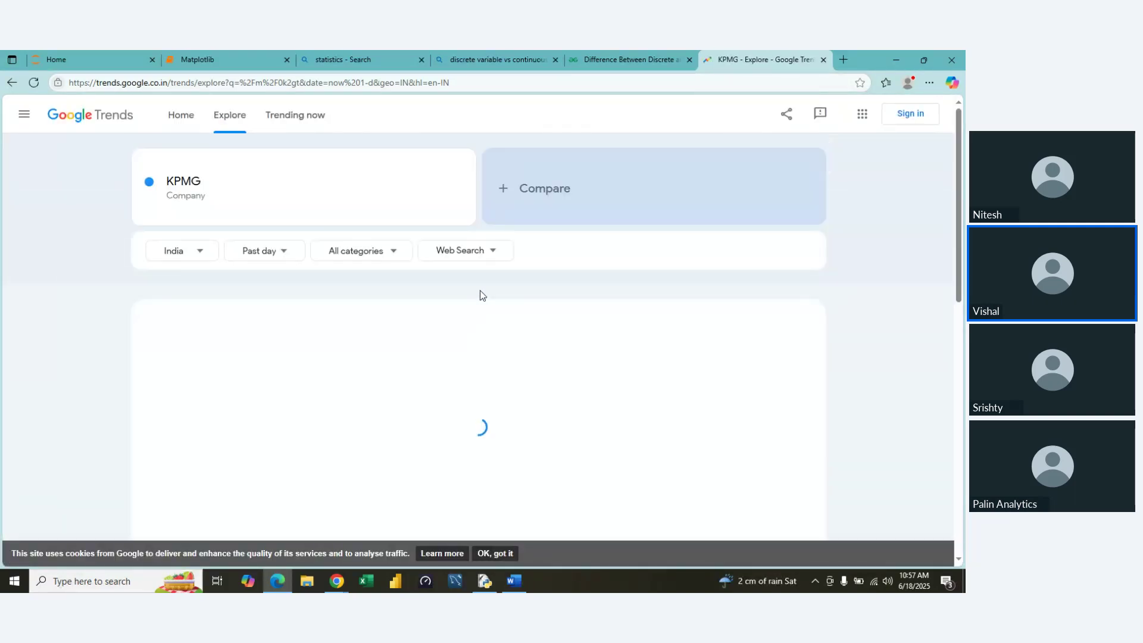
- Add American Express, the bank holding company, as a second term to compare with KPMG
left_click(526, 186)
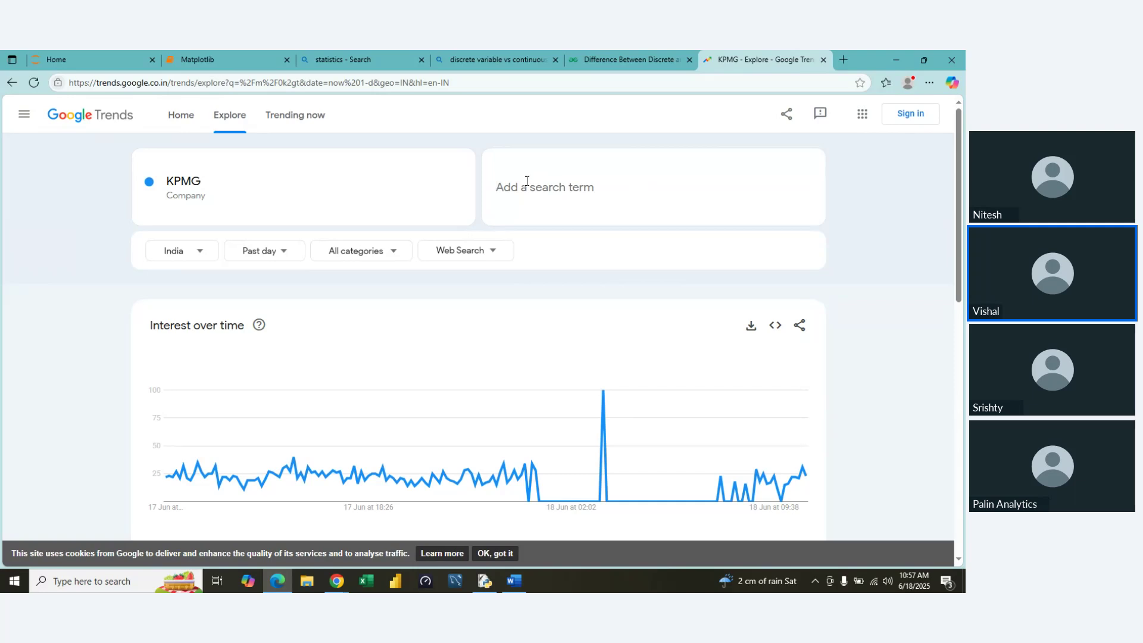
type("American")
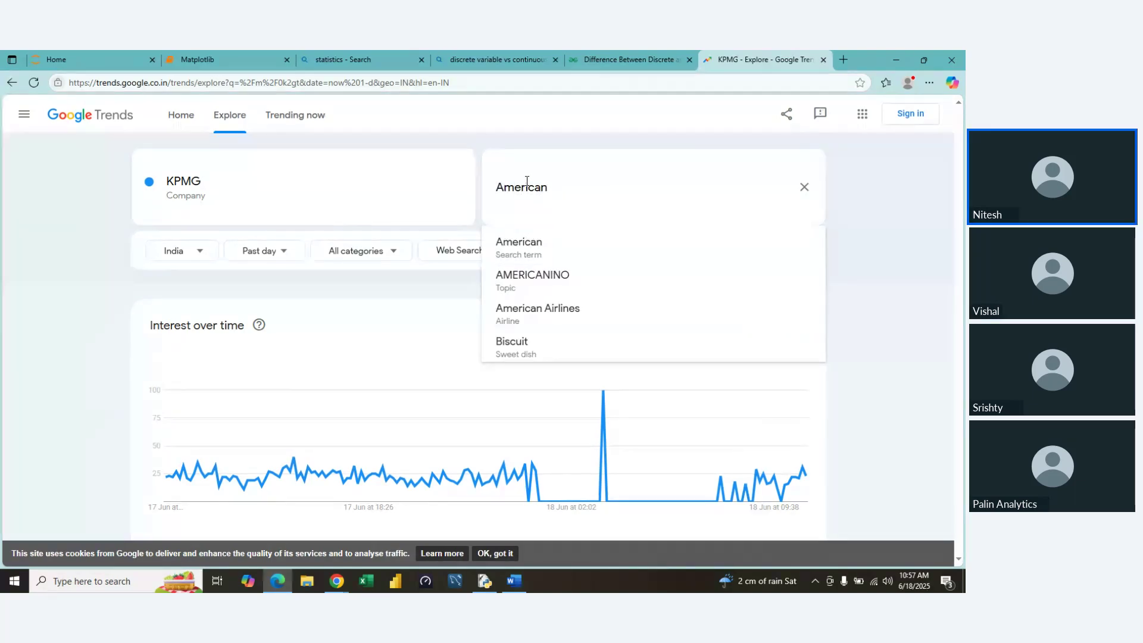
type(" Ex")
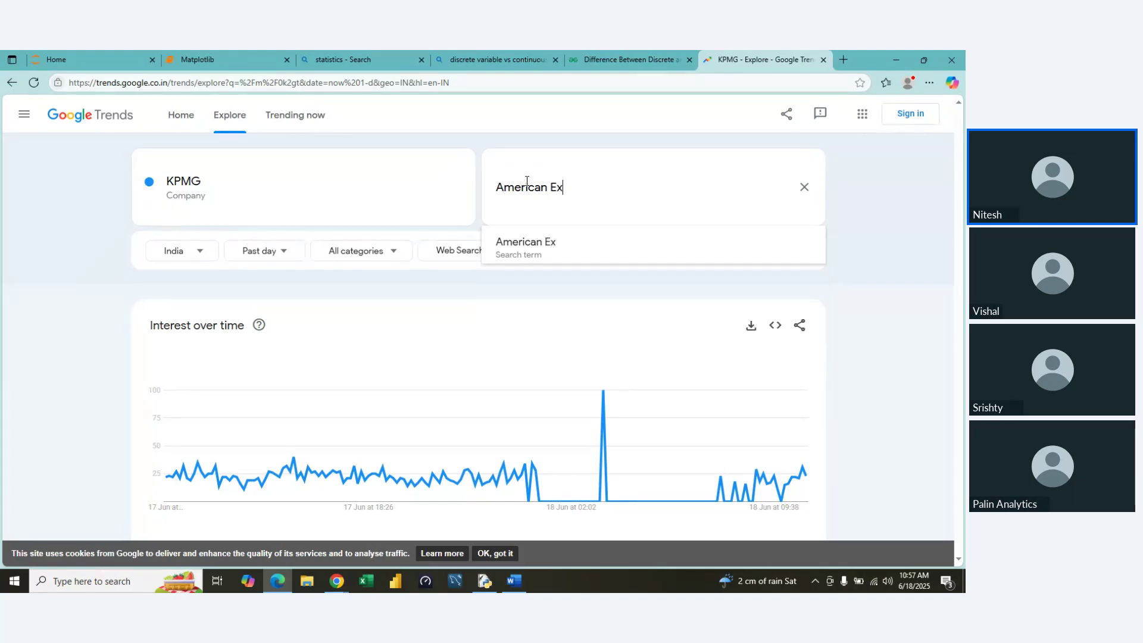
type("pre")
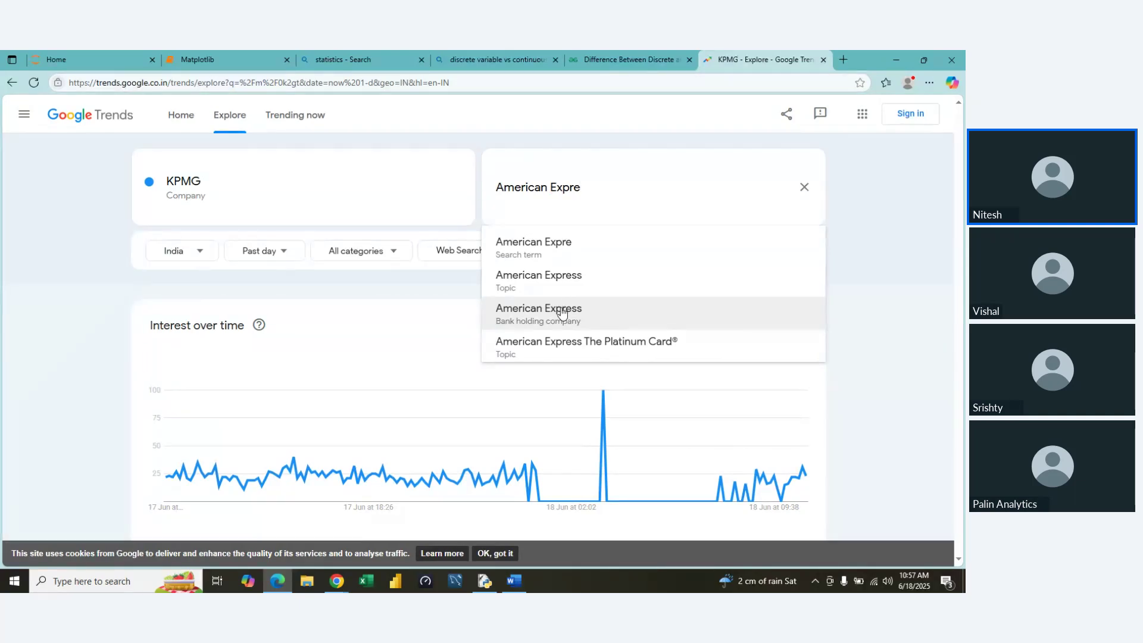
left_click(561, 311)
left_click(295, 188)
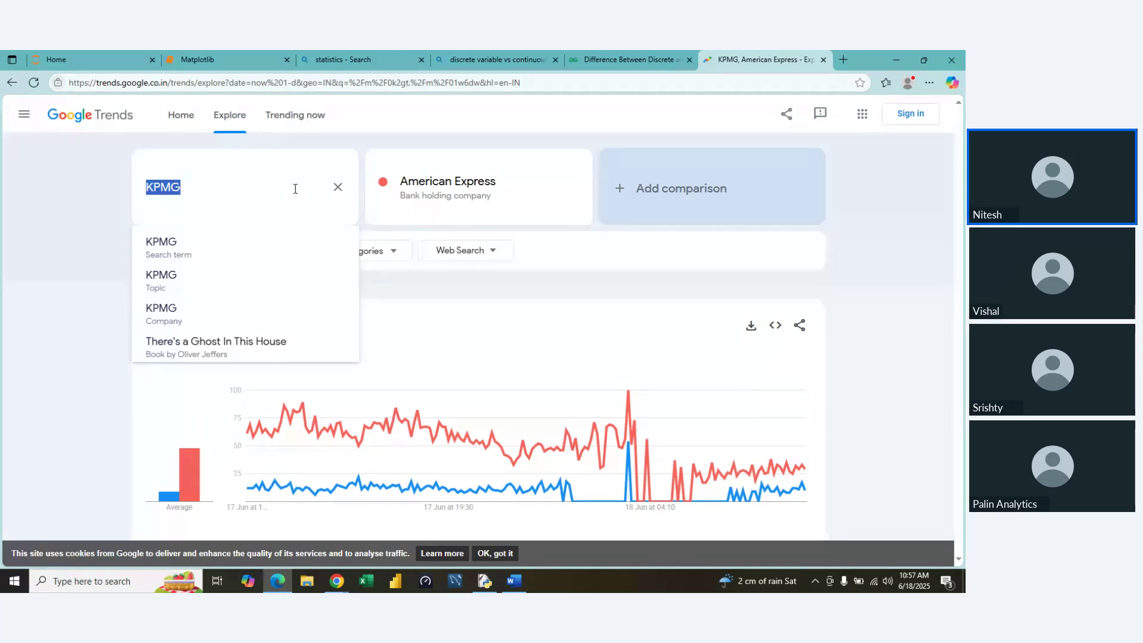
type("Ba")
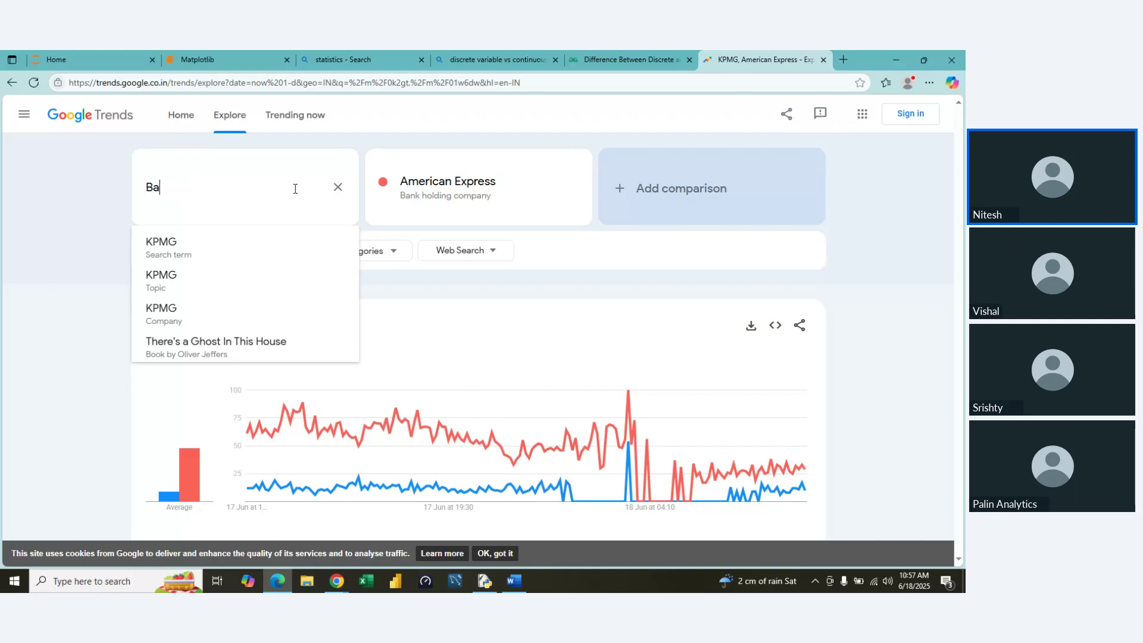
type("rc")
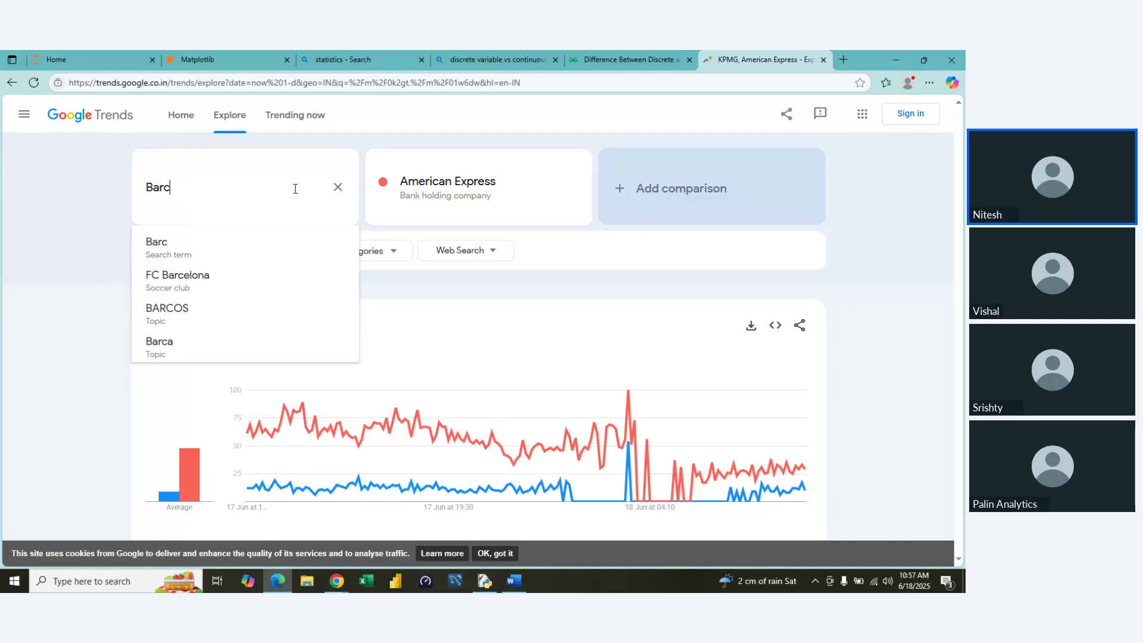
type("le")
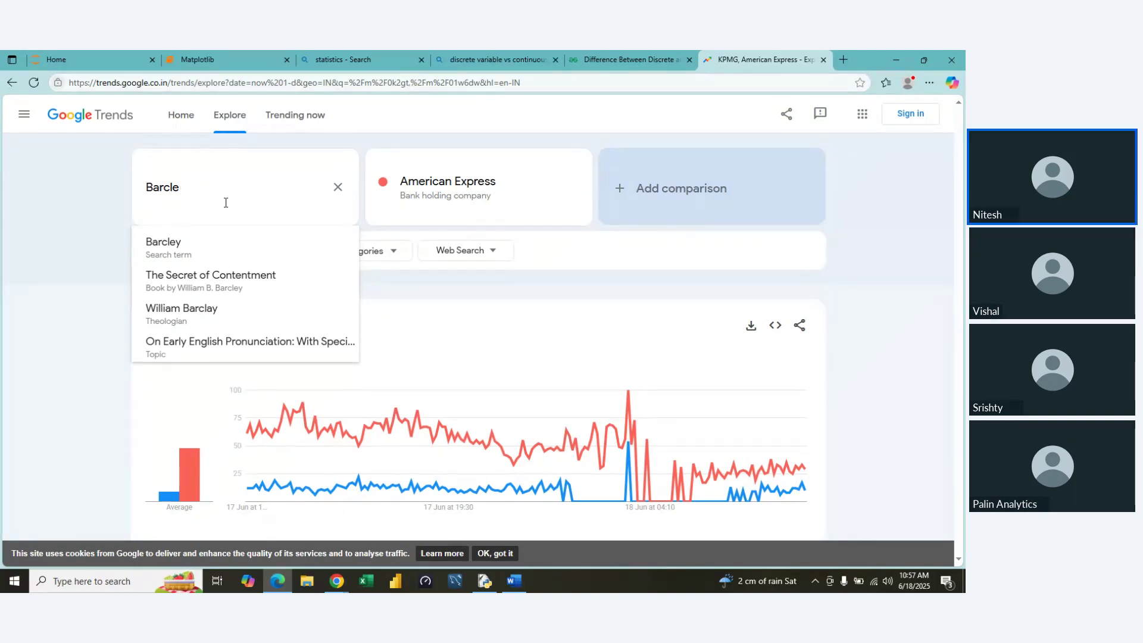
key("BackSpace")
key("BackSpace")
key("BackSpace")
key("BackSpace")
key("BackSpace")
key("BackSpace")
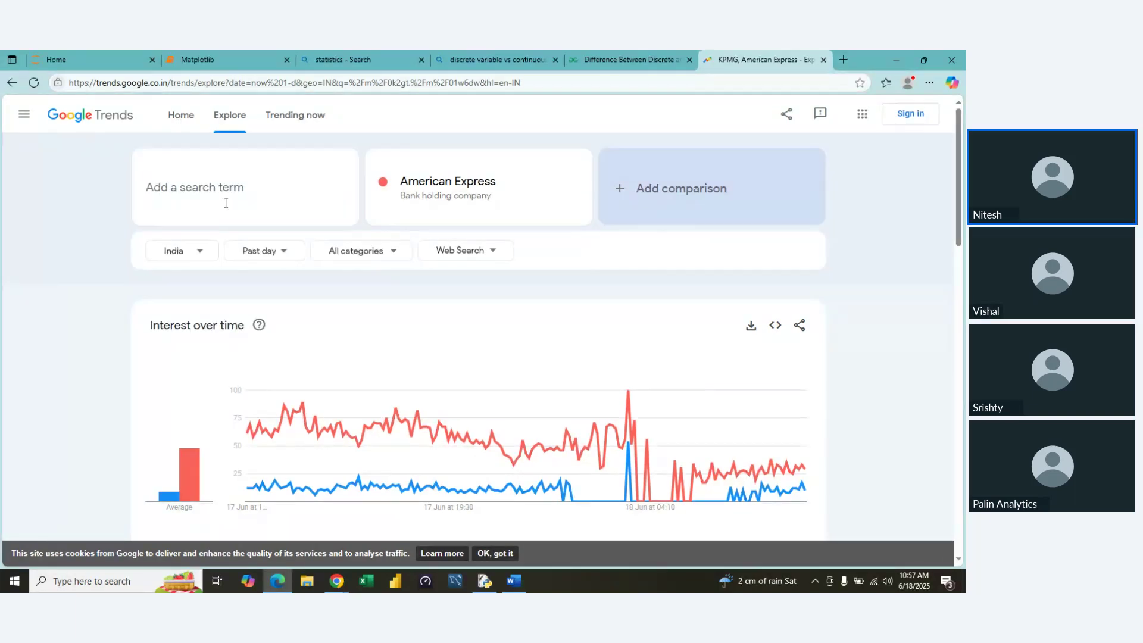
- Set the empty first comparison term to Hitachi, the multinational conglomerate company
type("Hi")
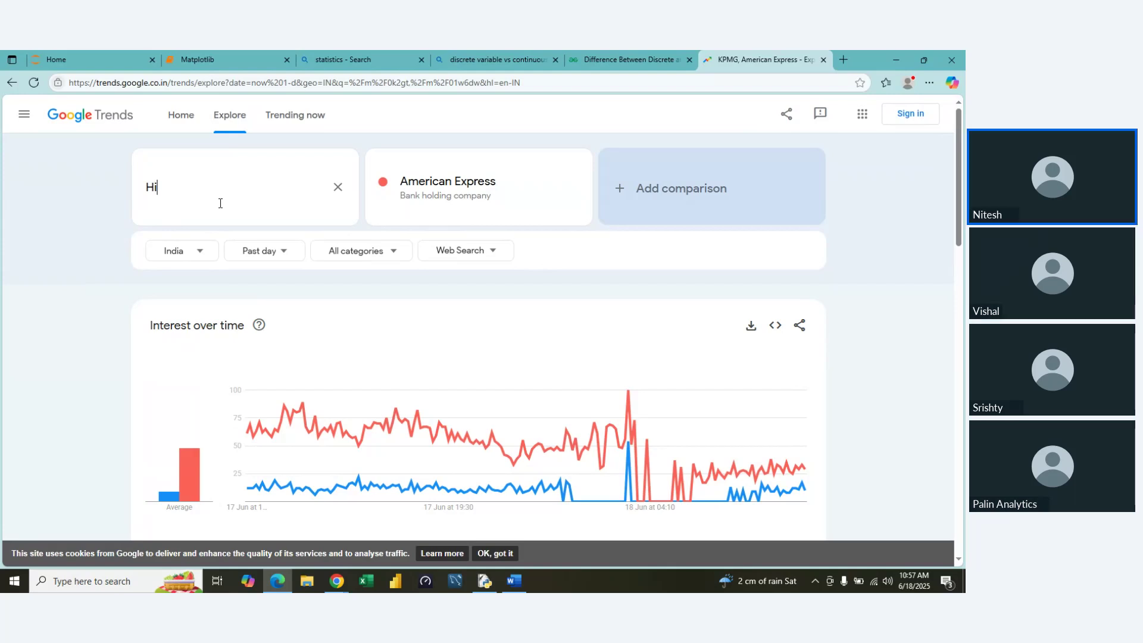
type("tac")
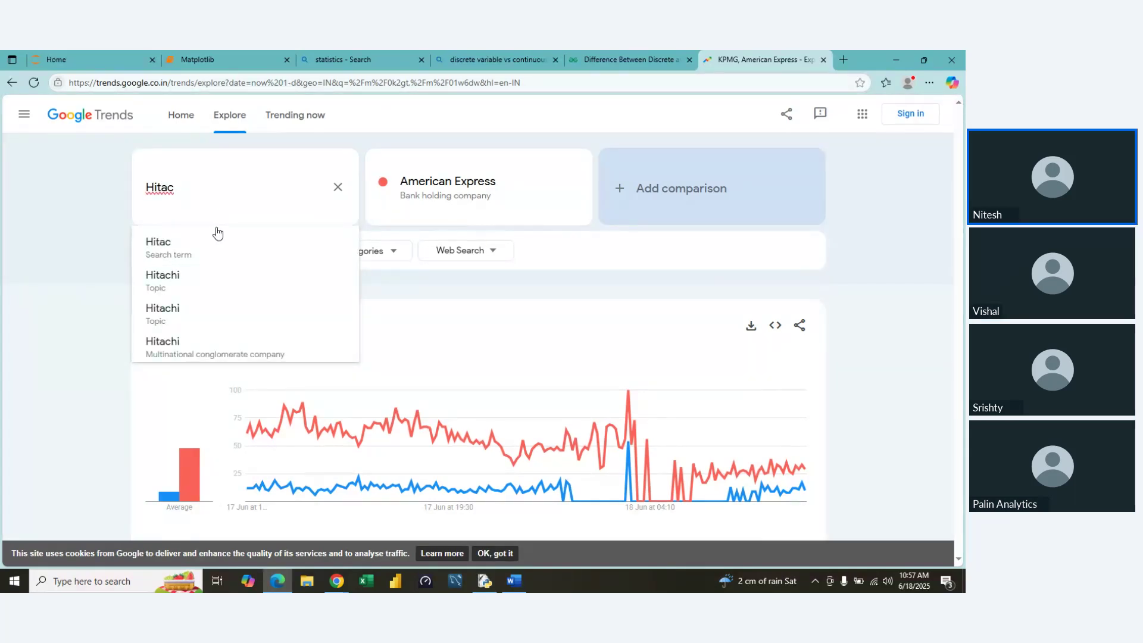
left_click(185, 345)
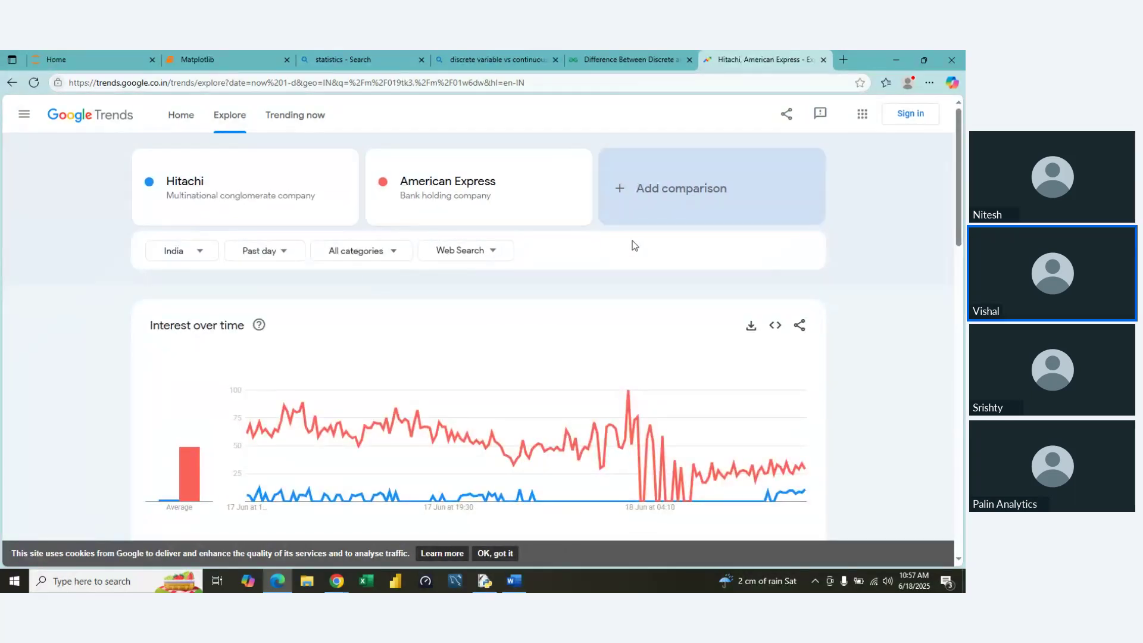
- Replace American Express with Havells, the home appliance company, and examine the interest-over-time chart and the sub-region breakdown
left_click(673, 199)
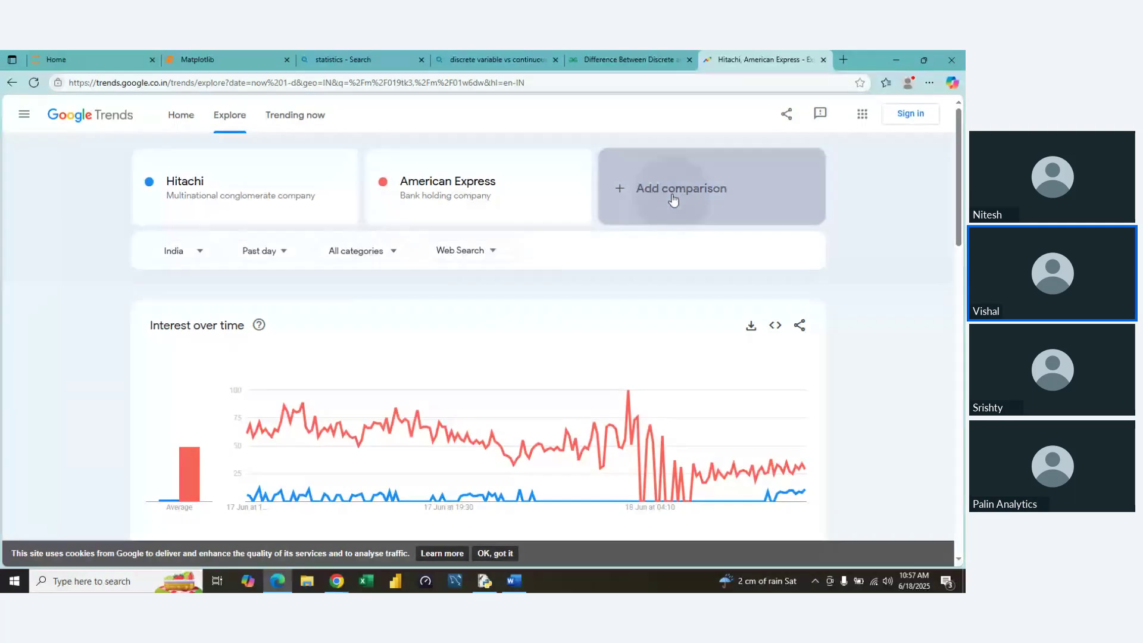
left_click(501, 191)
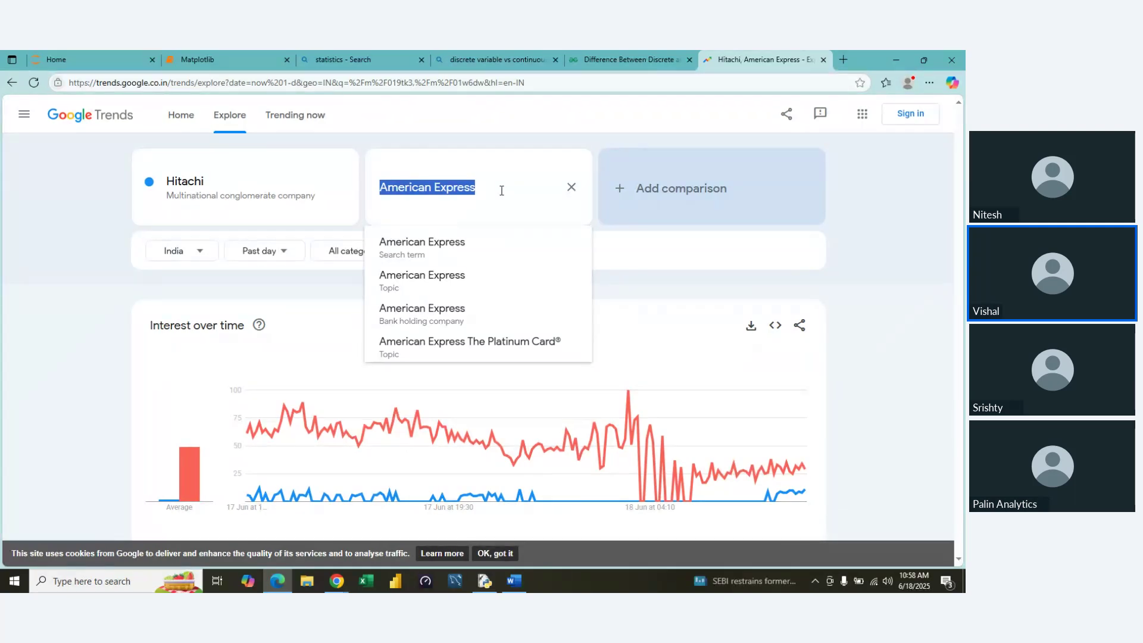
type("Havell")
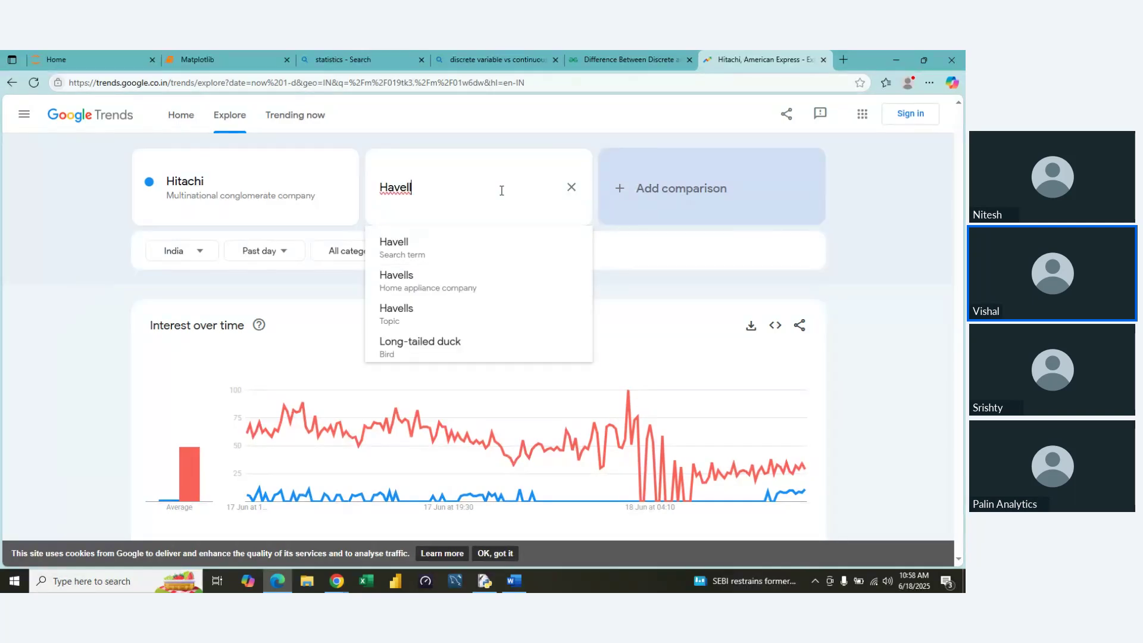
left_click(465, 285)
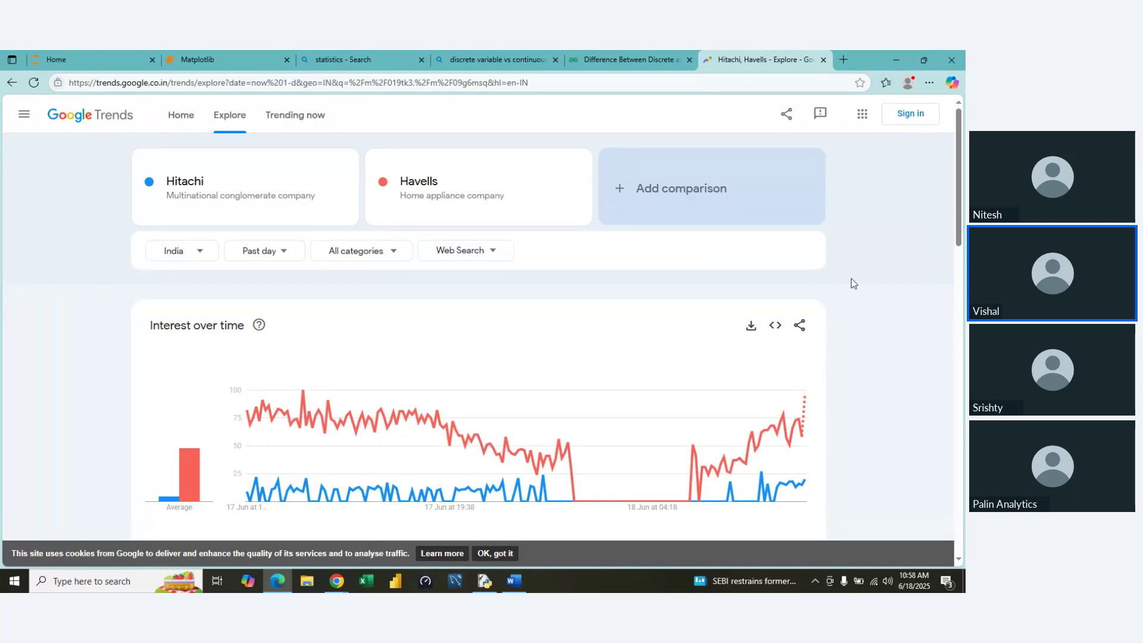
scroll(852, 282, "down", 1)
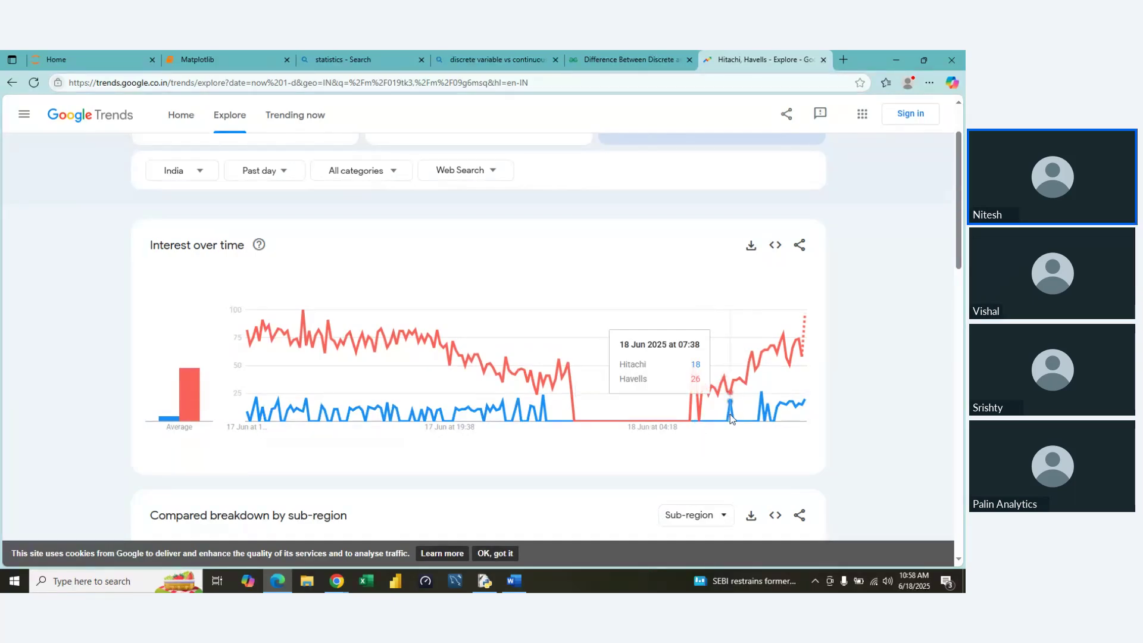
scroll(859, 427, "down", 5)
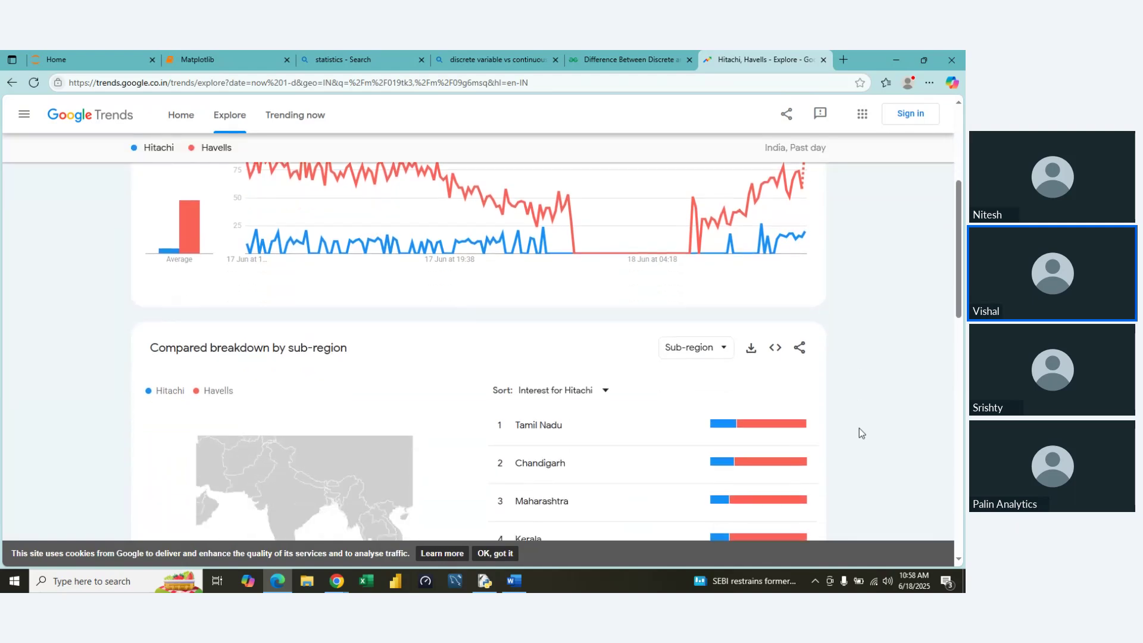
scroll(860, 428, "up", 6)
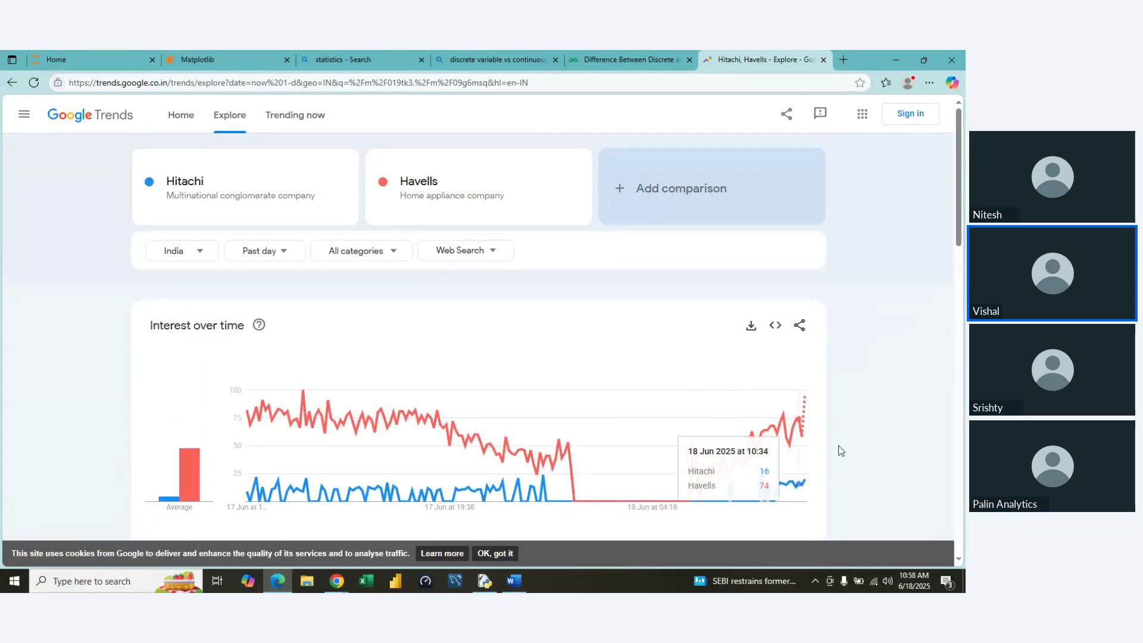
scroll(842, 440, "down", 5)
scroll(831, 436, "up", 5)
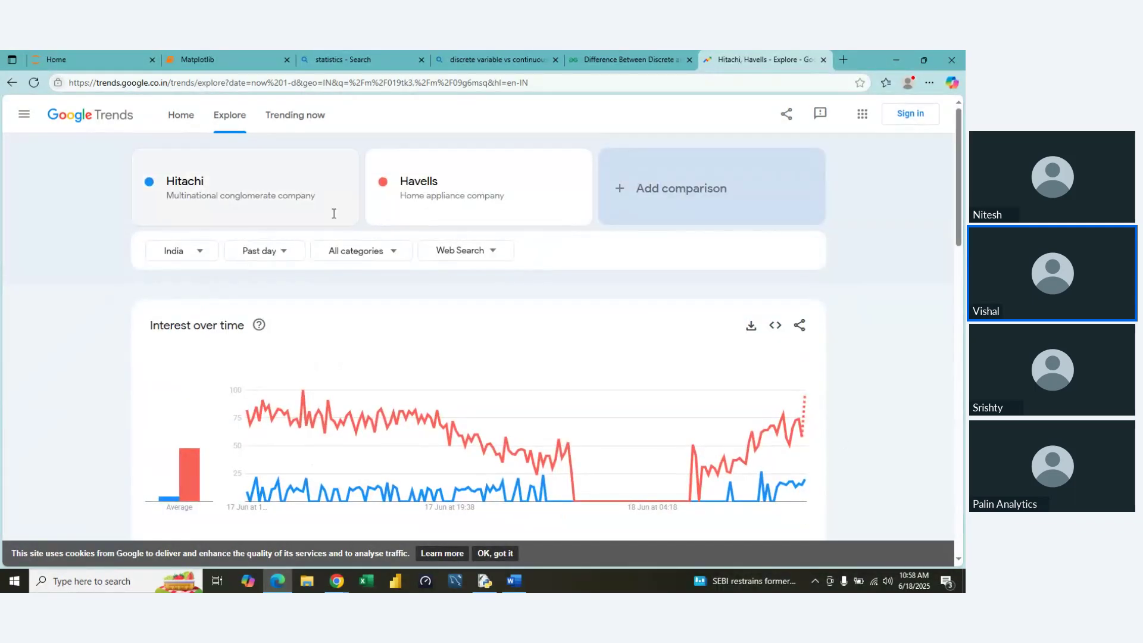
- Replace Hitachi with the Air Conditioner topic as the first comparison term
left_click(307, 205)
type("A")
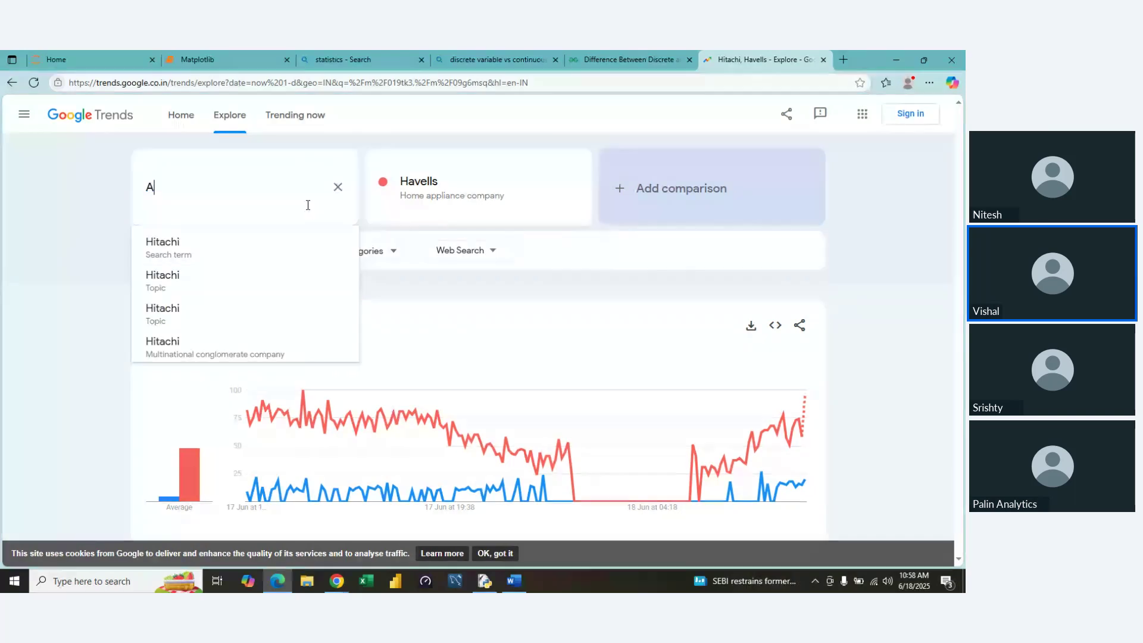
type("ir Con")
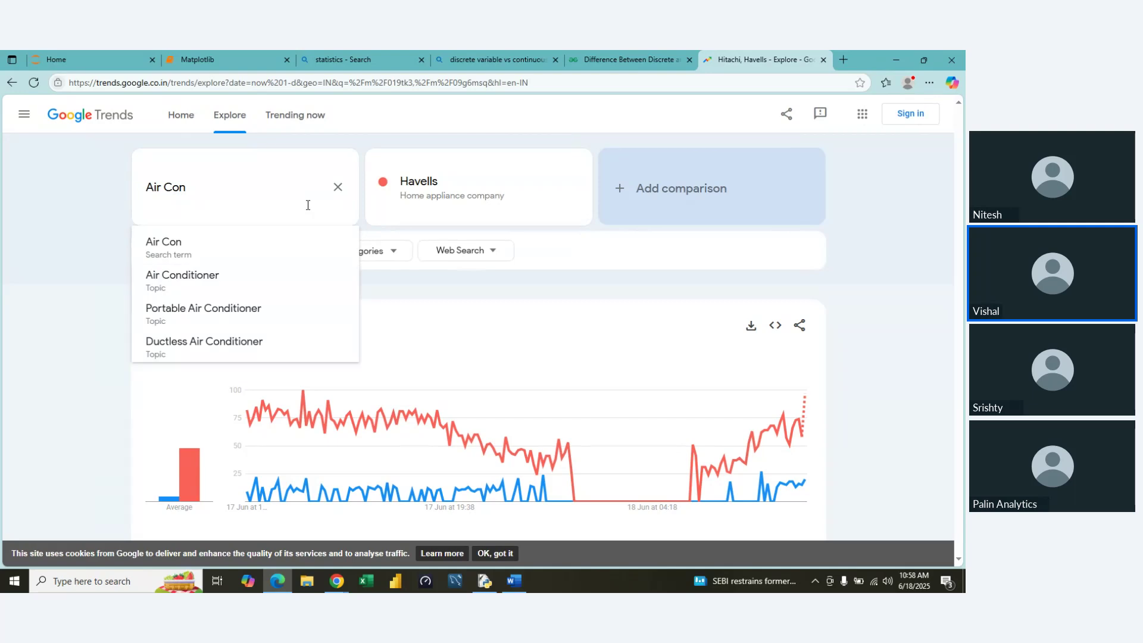
left_click(211, 277)
- Replace Havells with the Ceiling Fan topic as the second comparison term
left_click(423, 197)
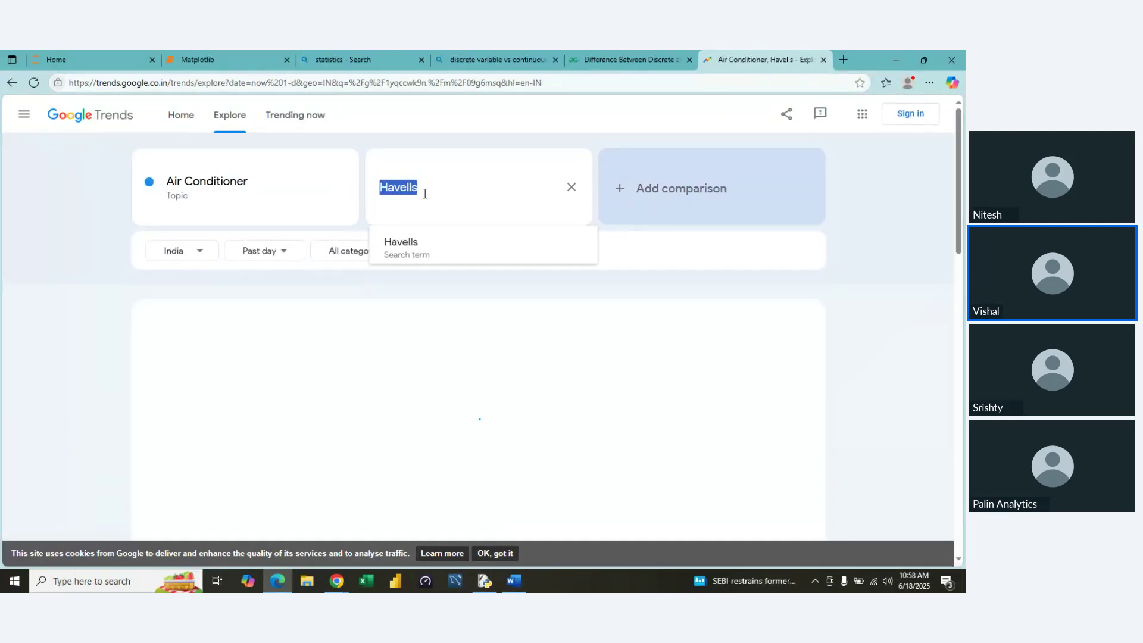
type("F")
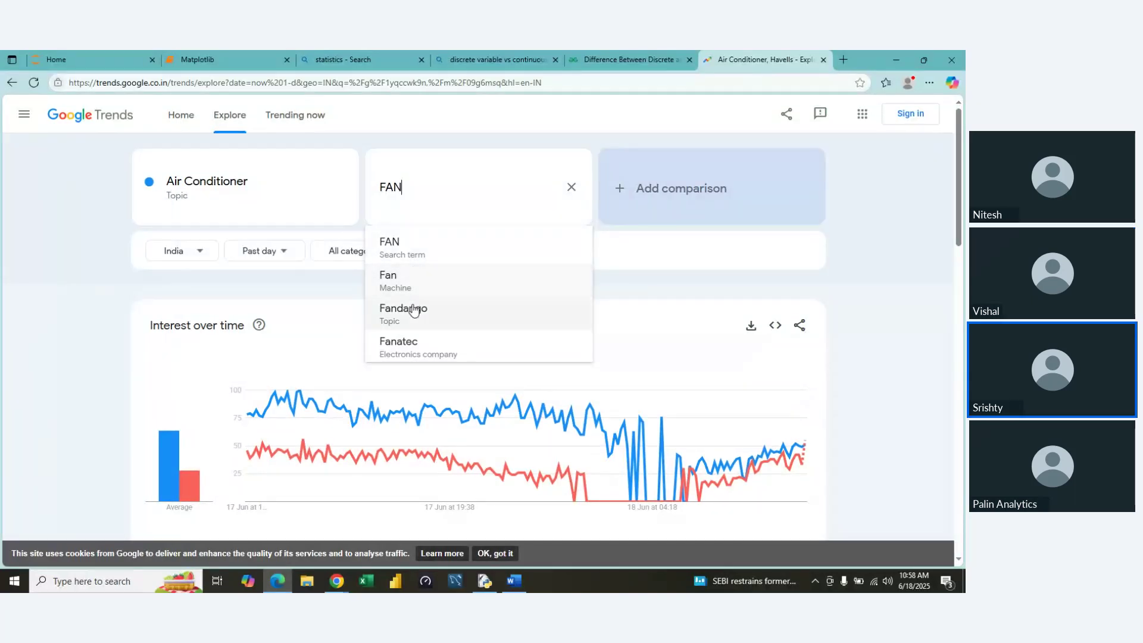
type("A")
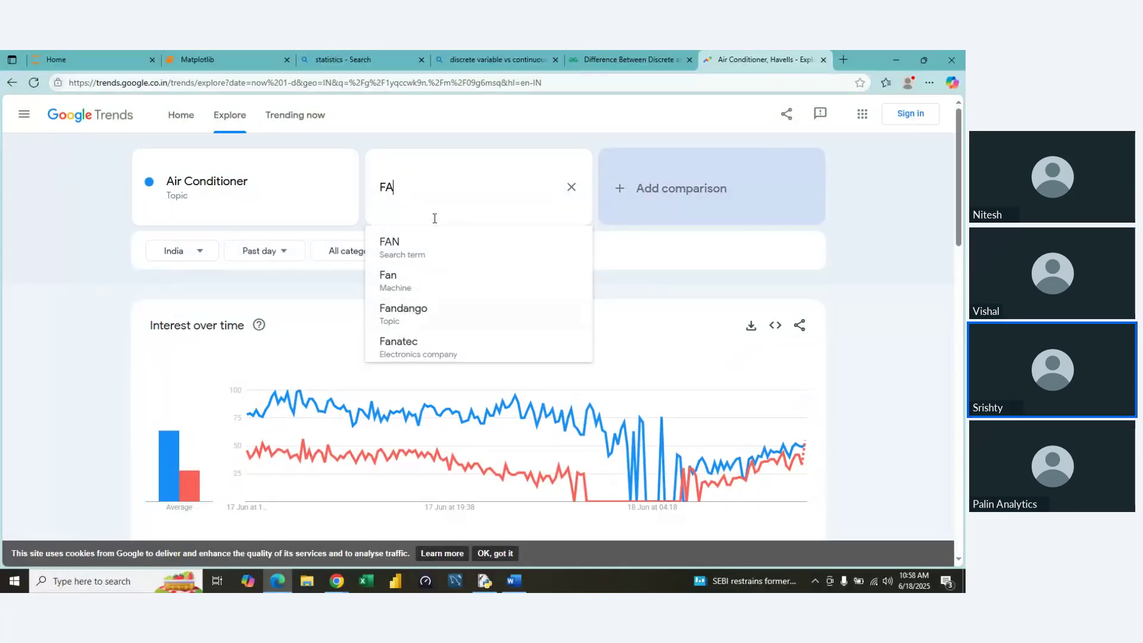
key("BackSpace")
key("BackSpace")
type("Ce")
type("iling Fa")
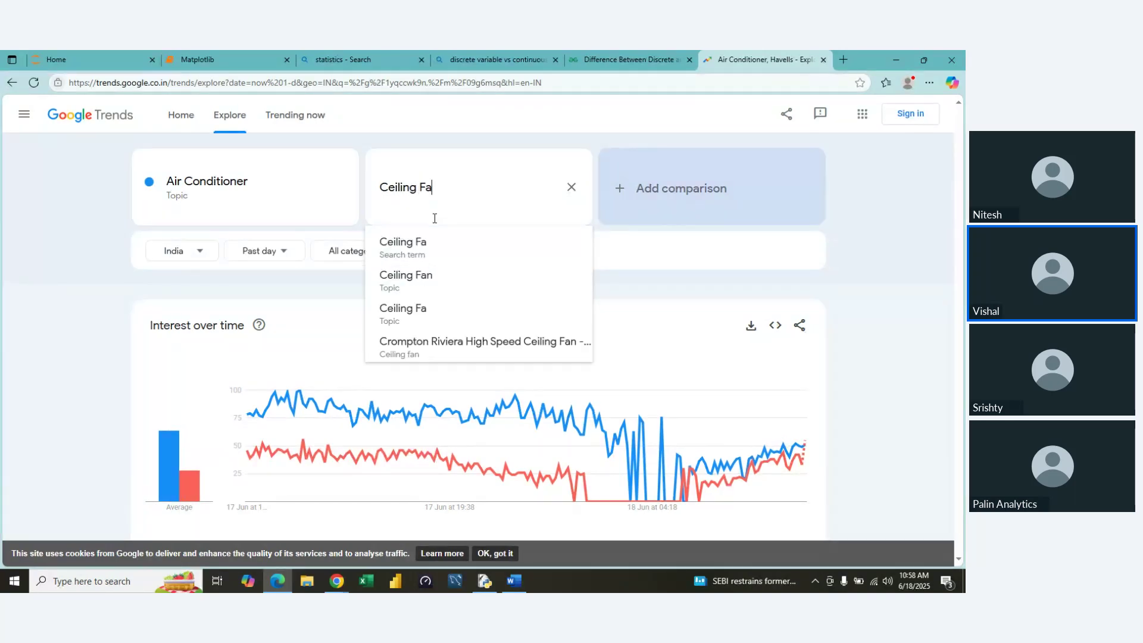
left_click(426, 280)
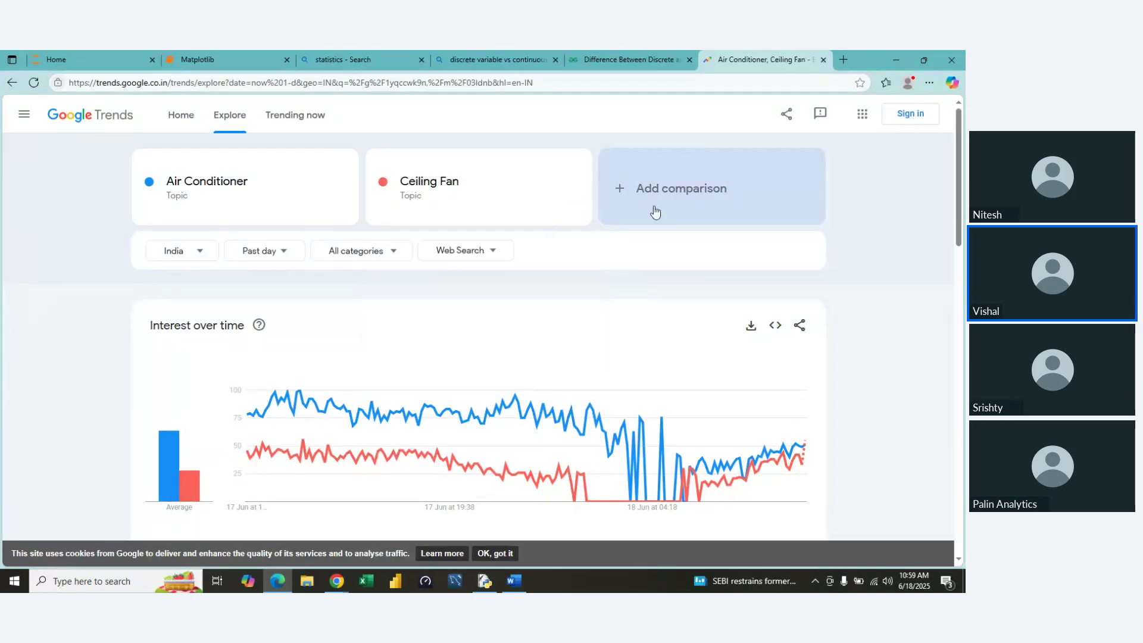
- Add the Cooler topic as a third comparison term and examine the interest-over-time chart for the three terms
left_click(658, 190)
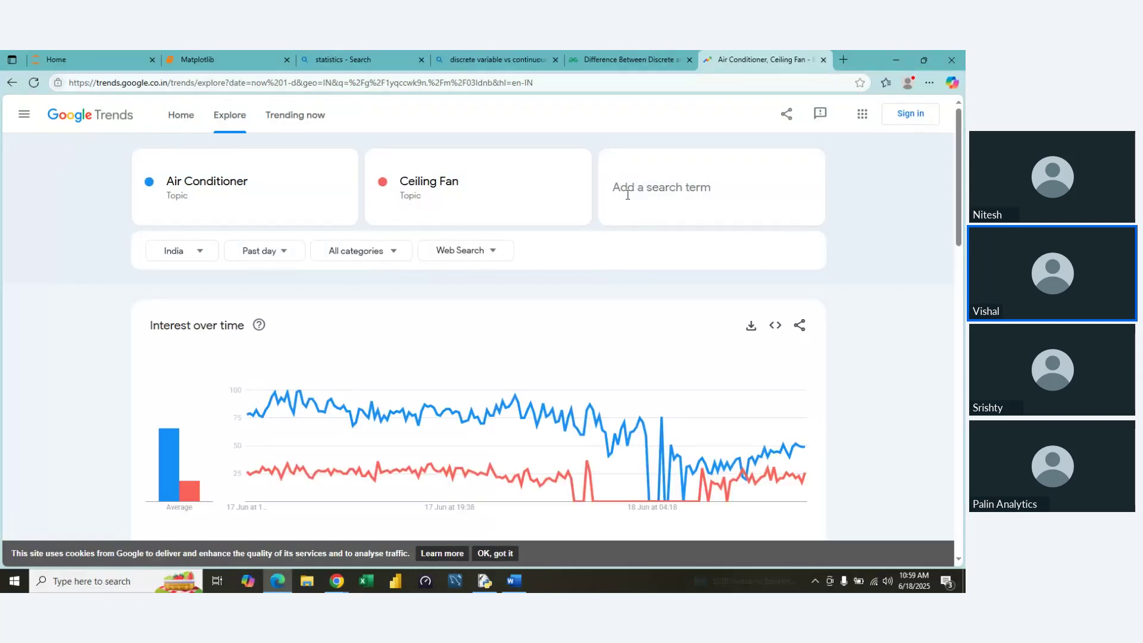
type("Co")
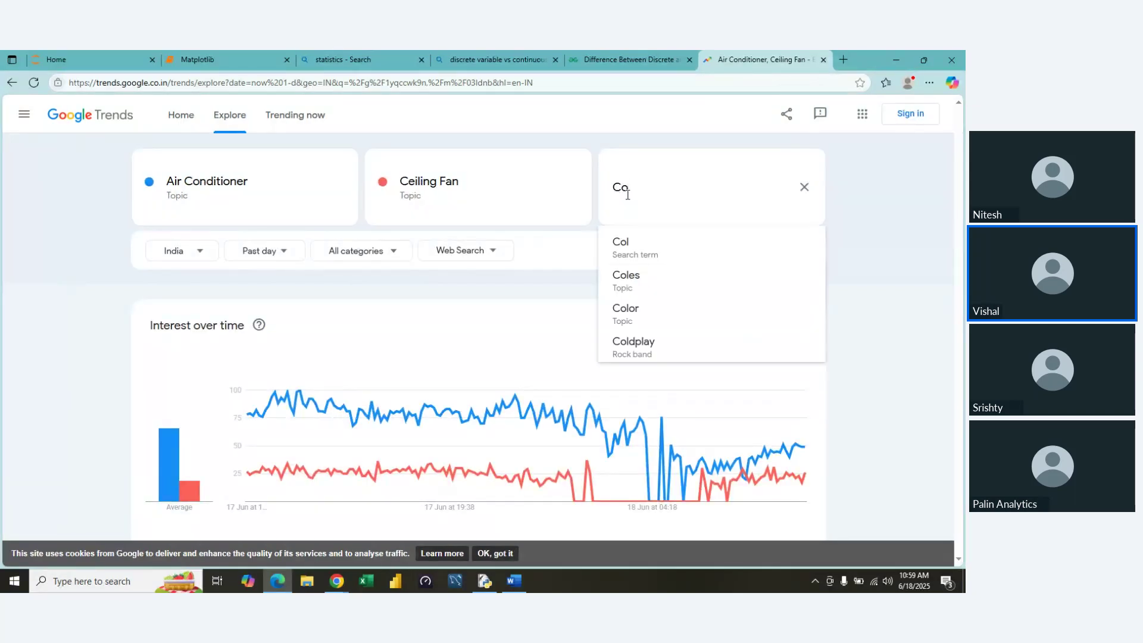
type("oler")
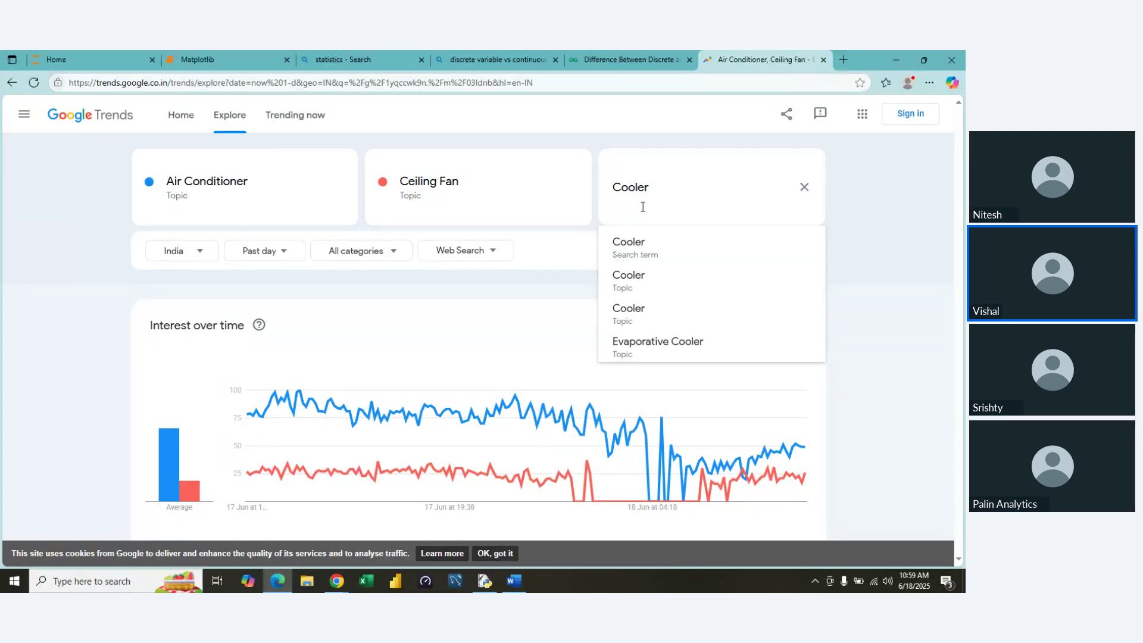
left_click(638, 274)
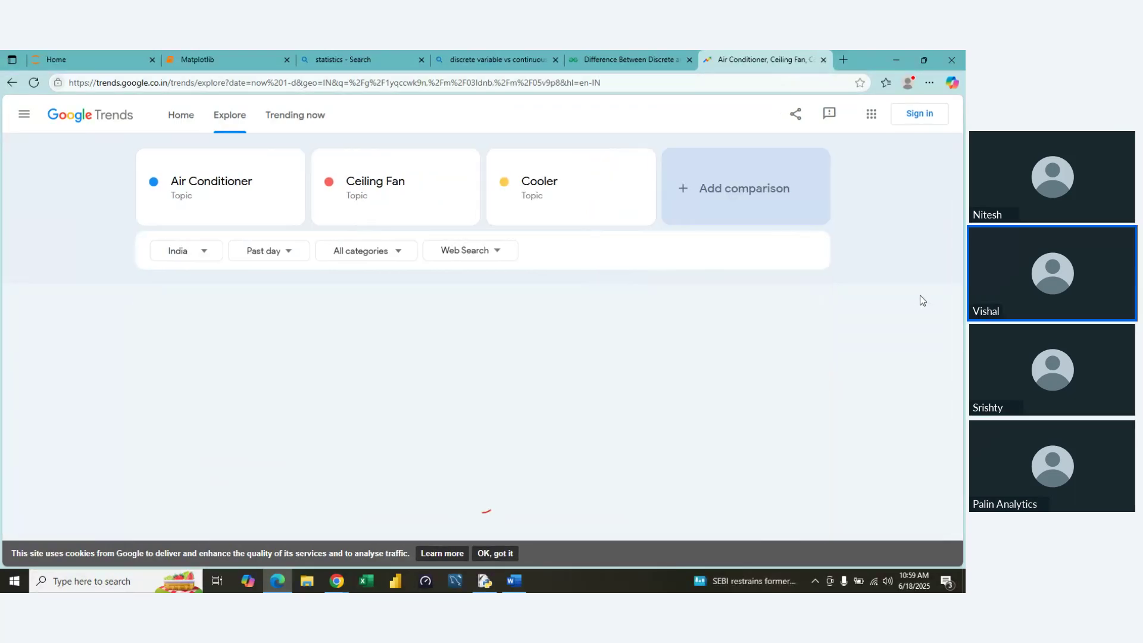
scroll(921, 300, "down", 2)
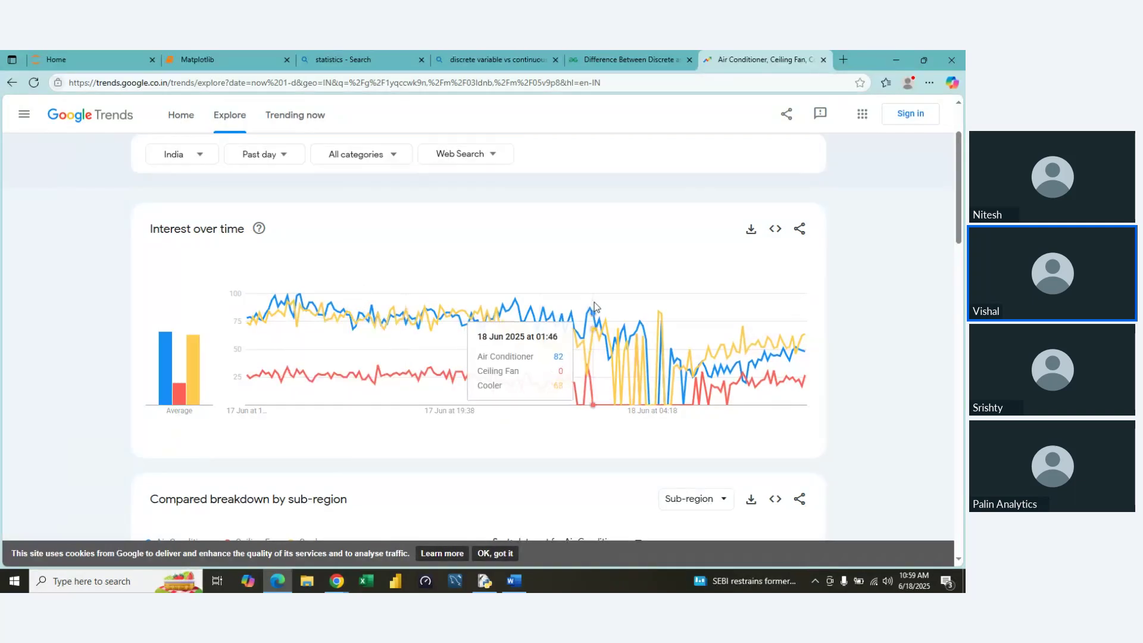
mouse_move(618, 369)
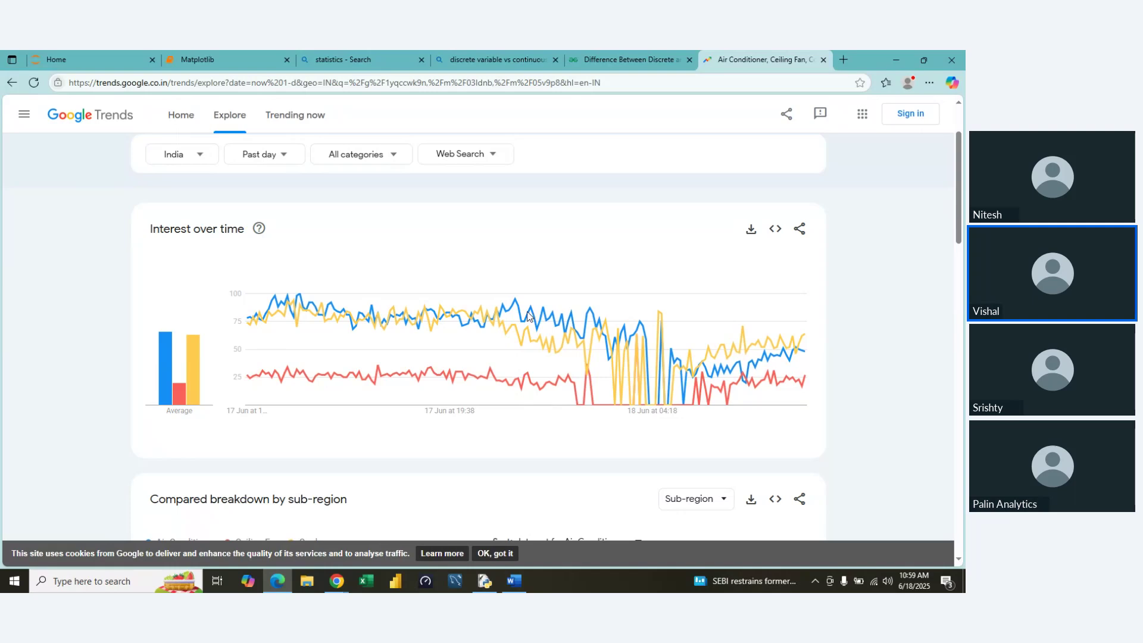
mouse_move(510, 333)
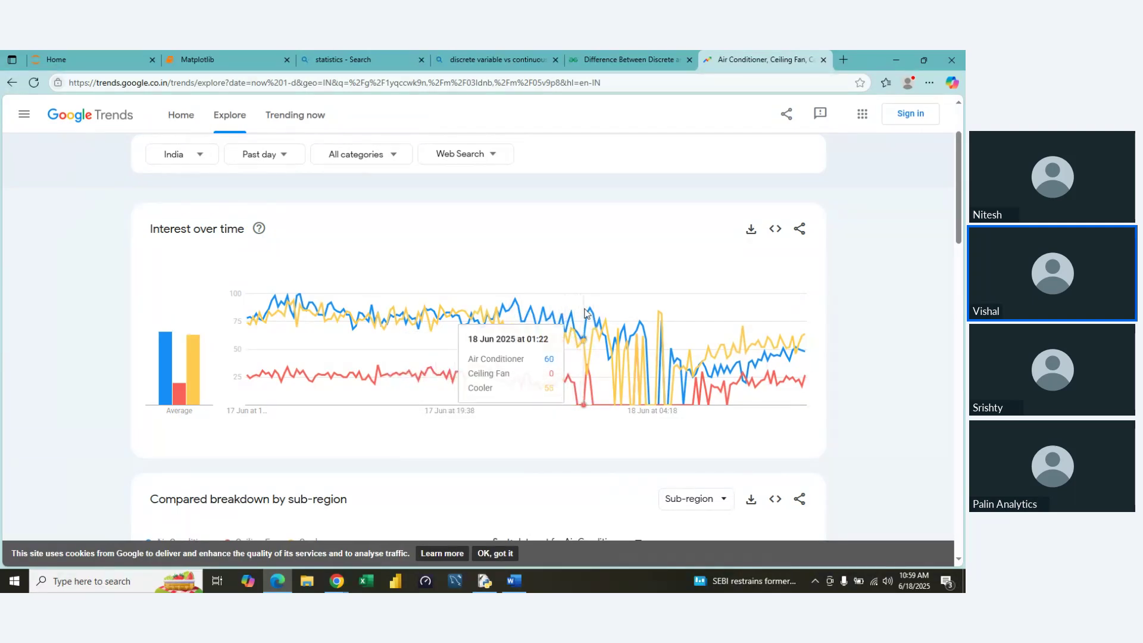
- Set the comparison's time range to the past 90 days and review the chart, sub-region breakdown and related queries
left_click(284, 155)
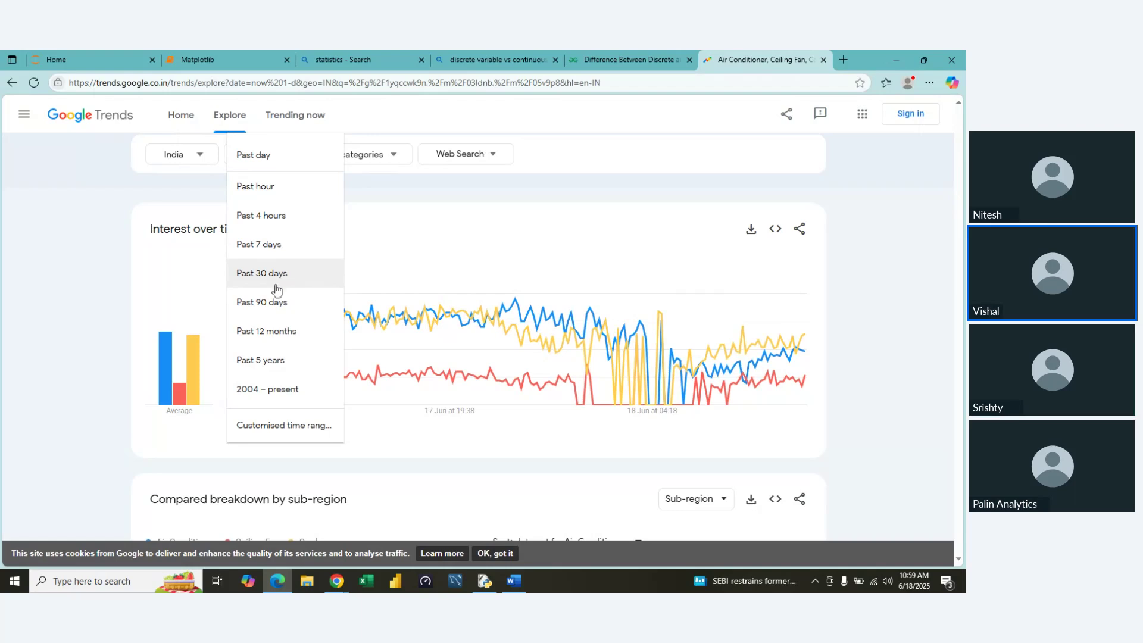
left_click(275, 303)
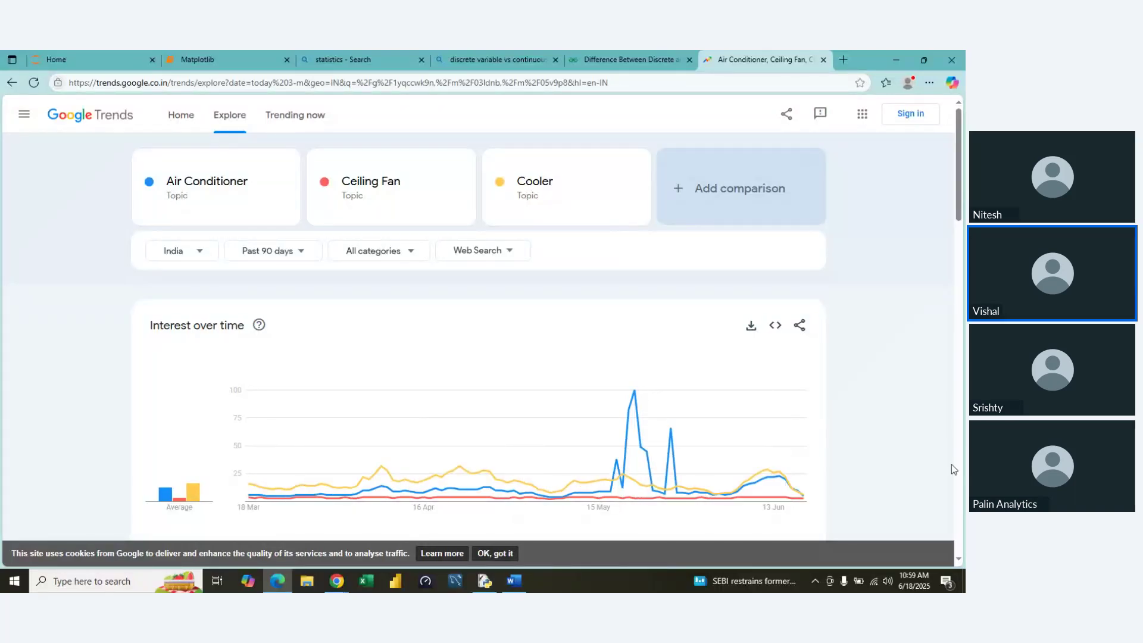
scroll(951, 467, "down", 2)
scroll(952, 464, "down", 6)
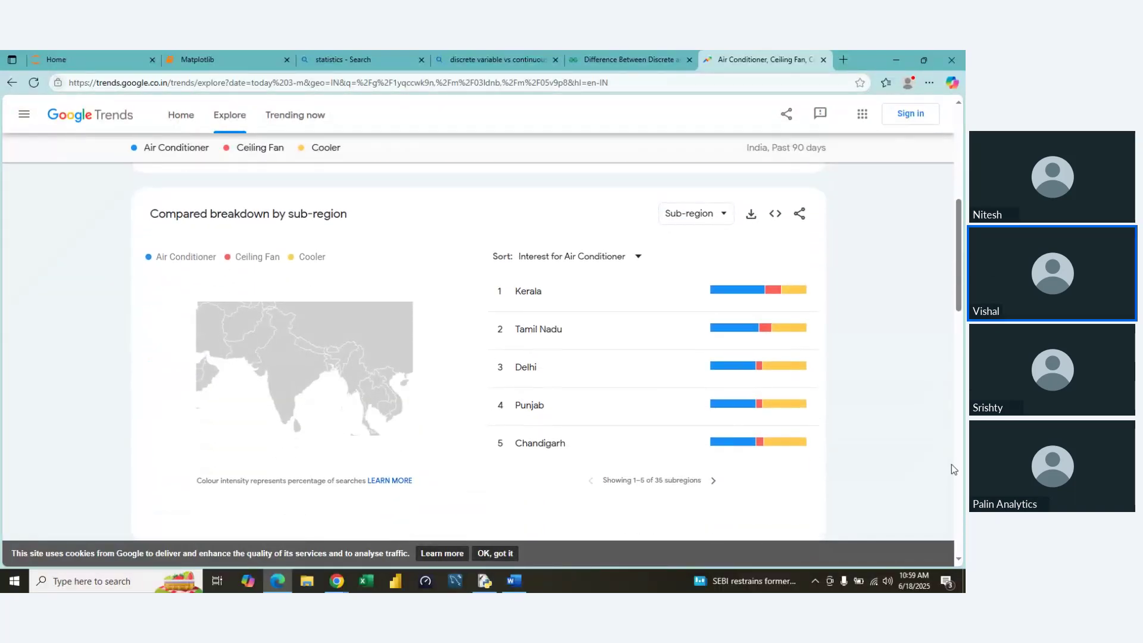
scroll(952, 463, "down", 5)
scroll(951, 463, "up", 10)
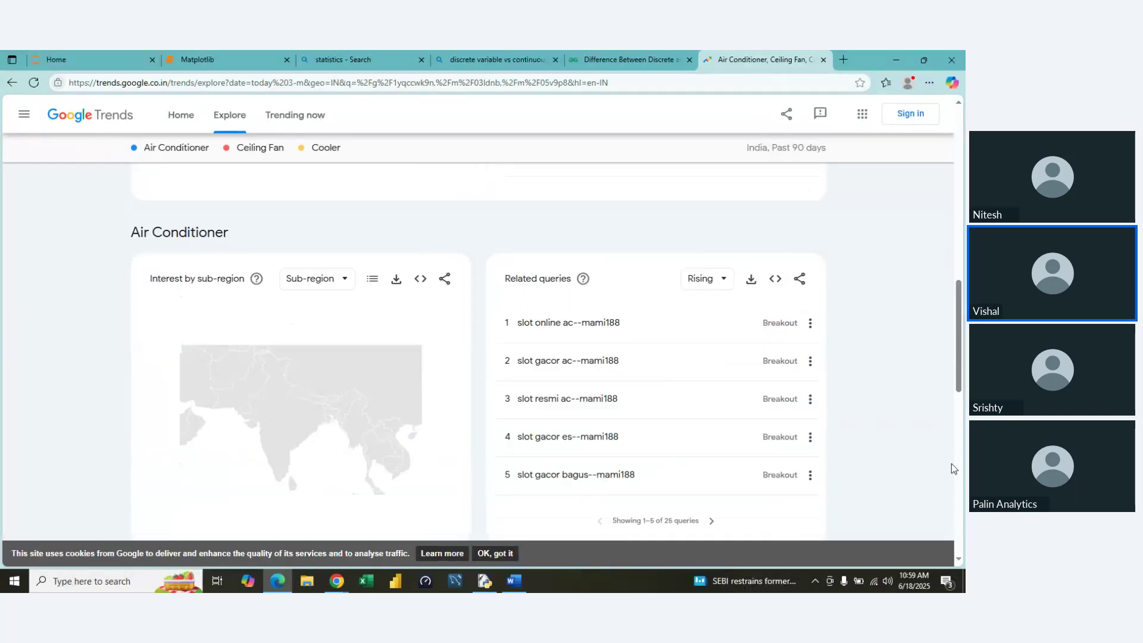
scroll(952, 468, "down", 5)
scroll(951, 468, "up", 4)
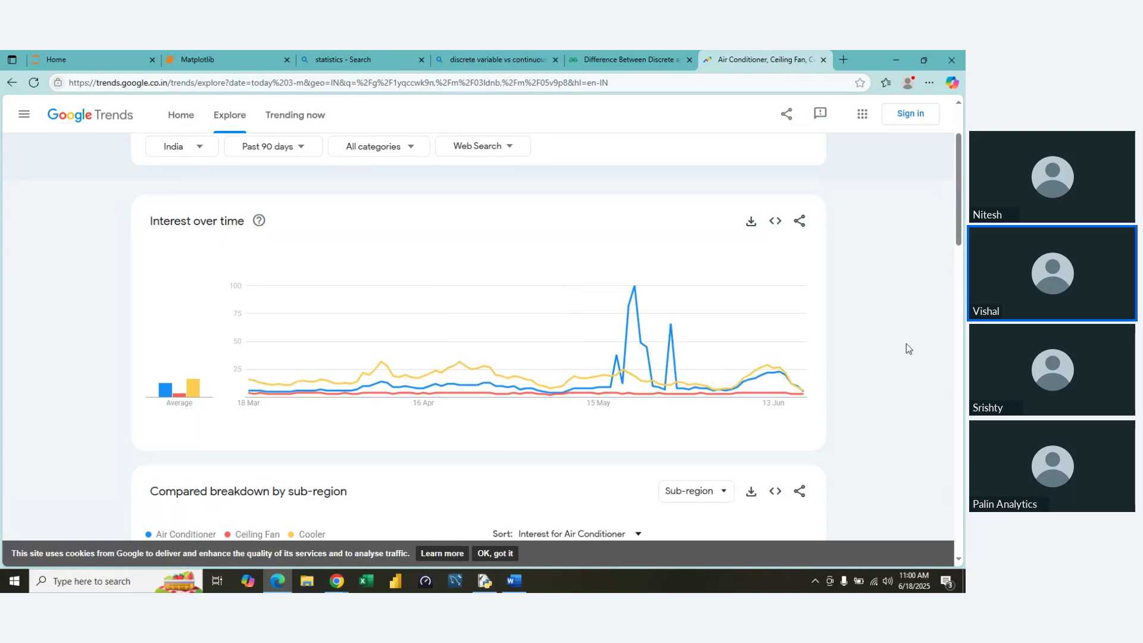
- Check the sorting and region-level options of the compared breakdown, keeping it sorted by Air Conditioner interest and grouped by sub-region
scroll(910, 350, "down", 6)
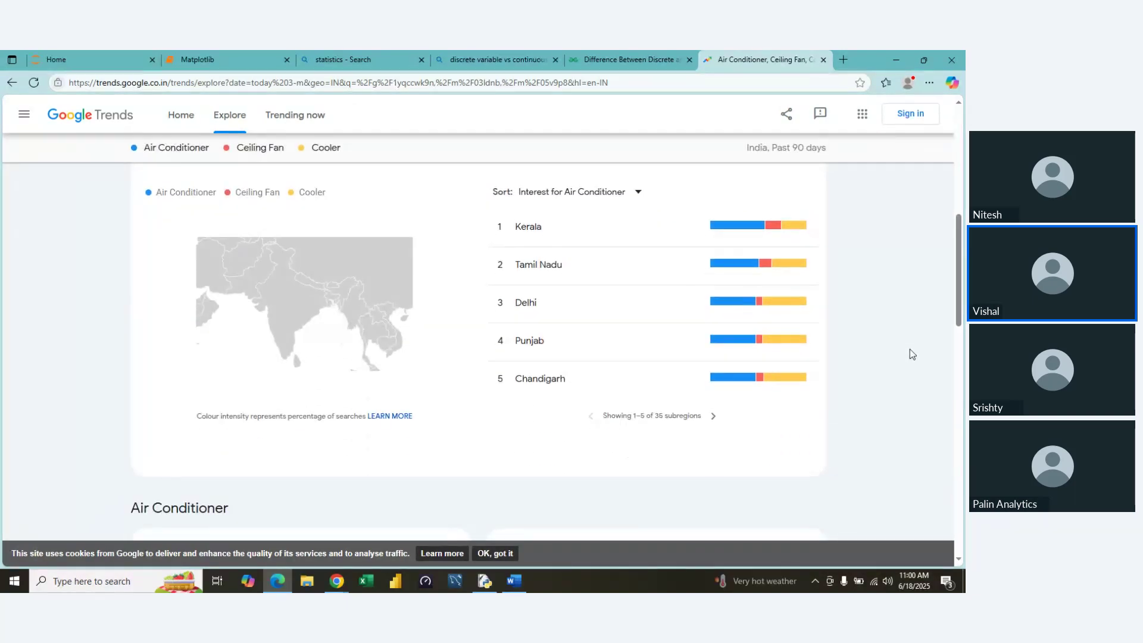
scroll(909, 354, "up", 1)
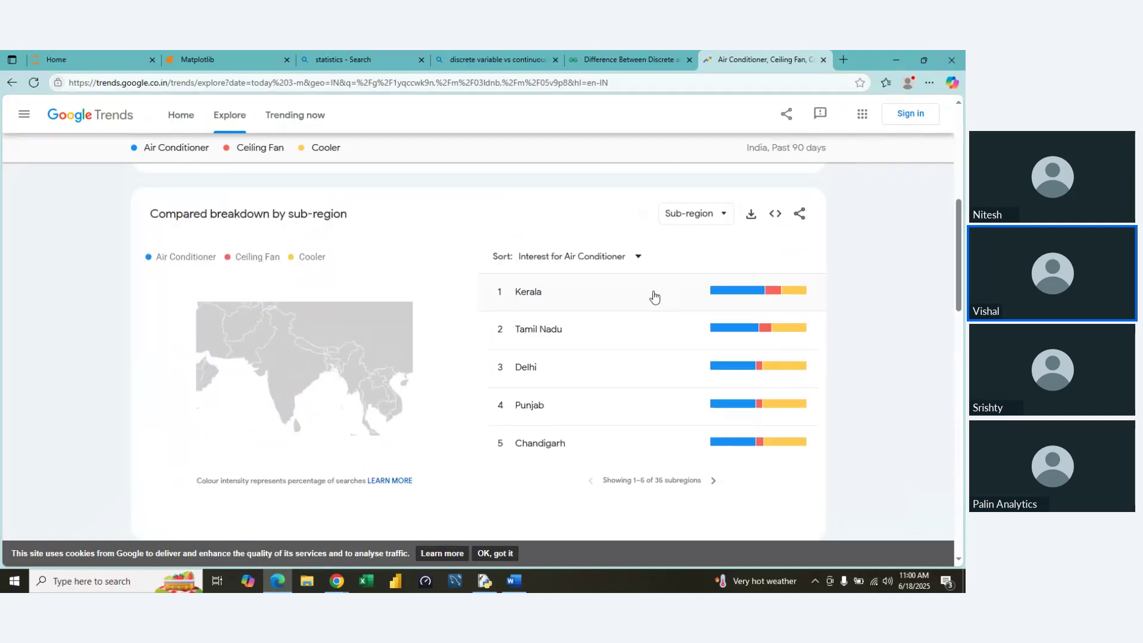
left_click(638, 260)
left_click(681, 256)
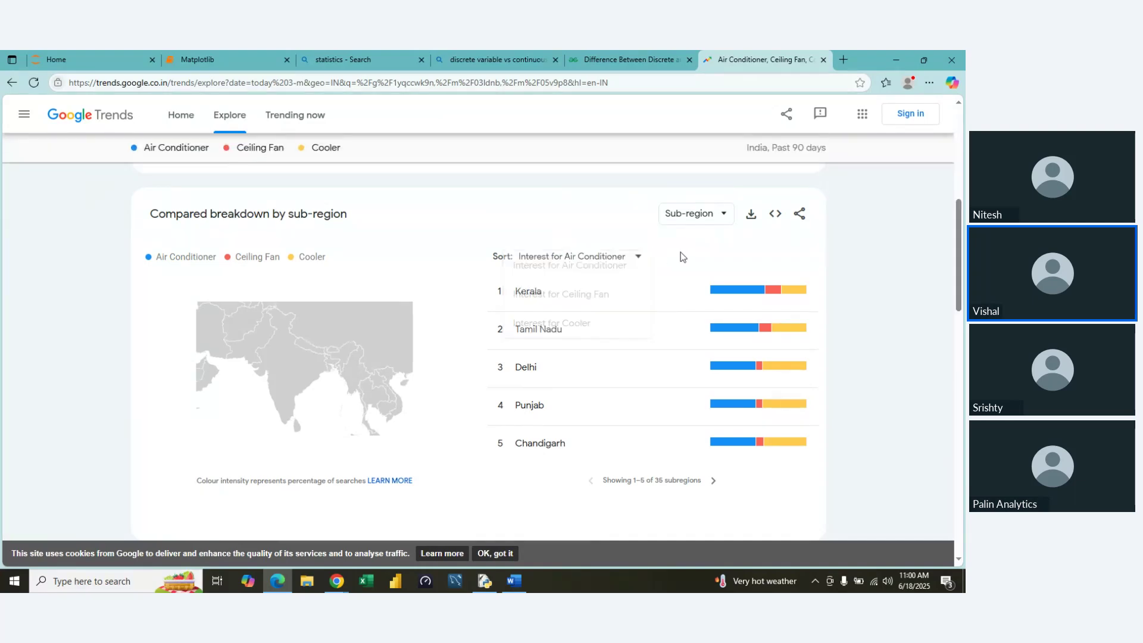
left_click(728, 218)
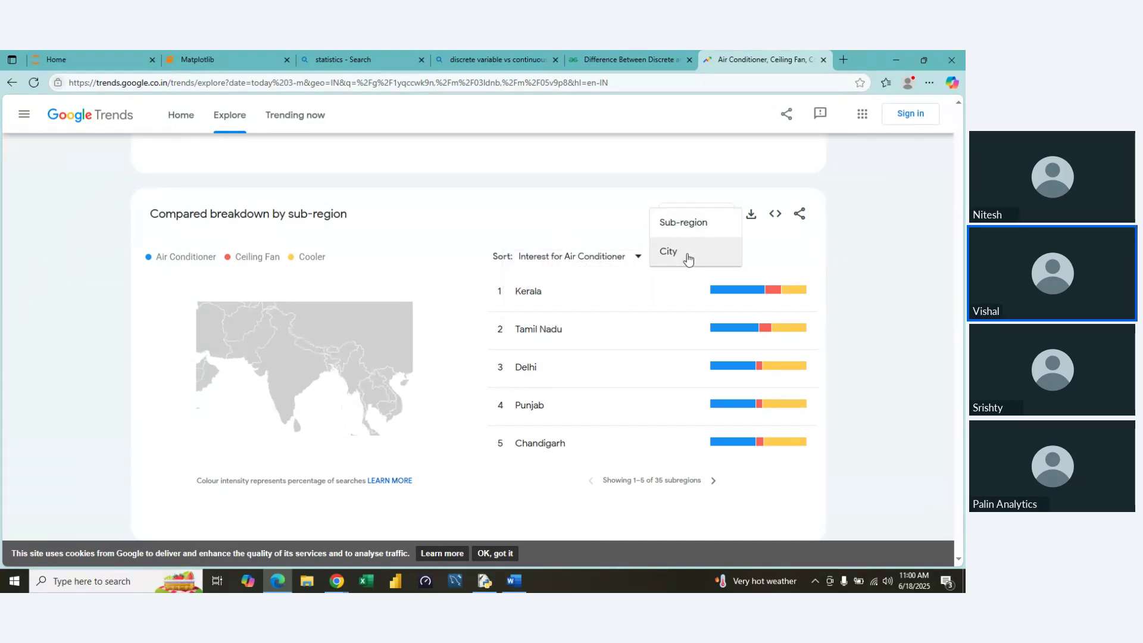
left_click(690, 232)
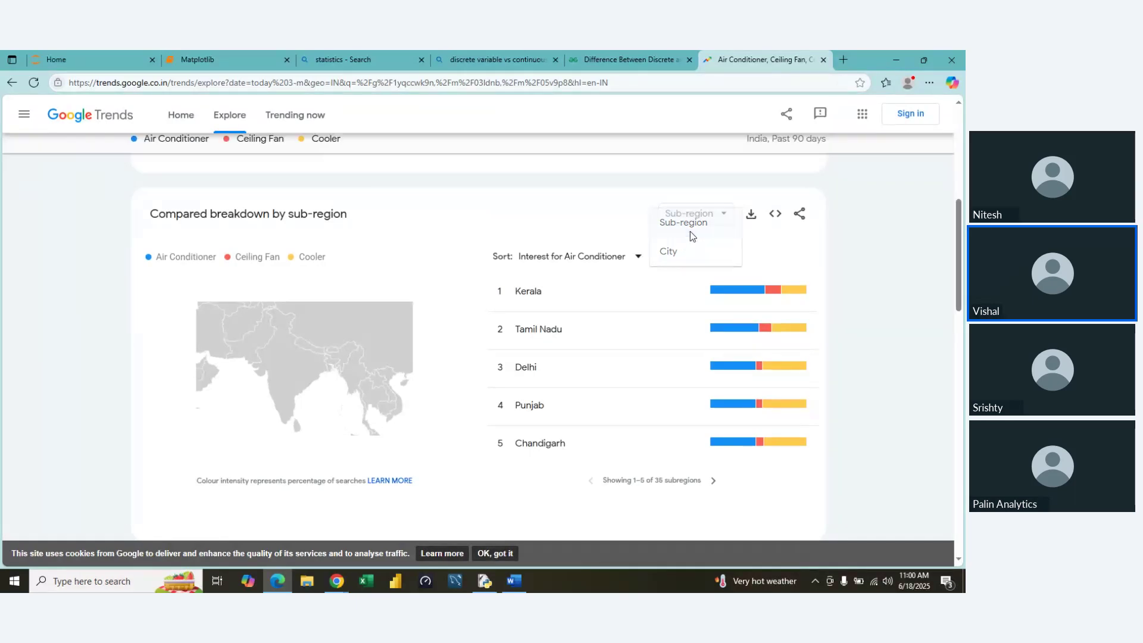
- Page through the compared breakdown to the final group of Indian sub-regions
left_click(712, 483)
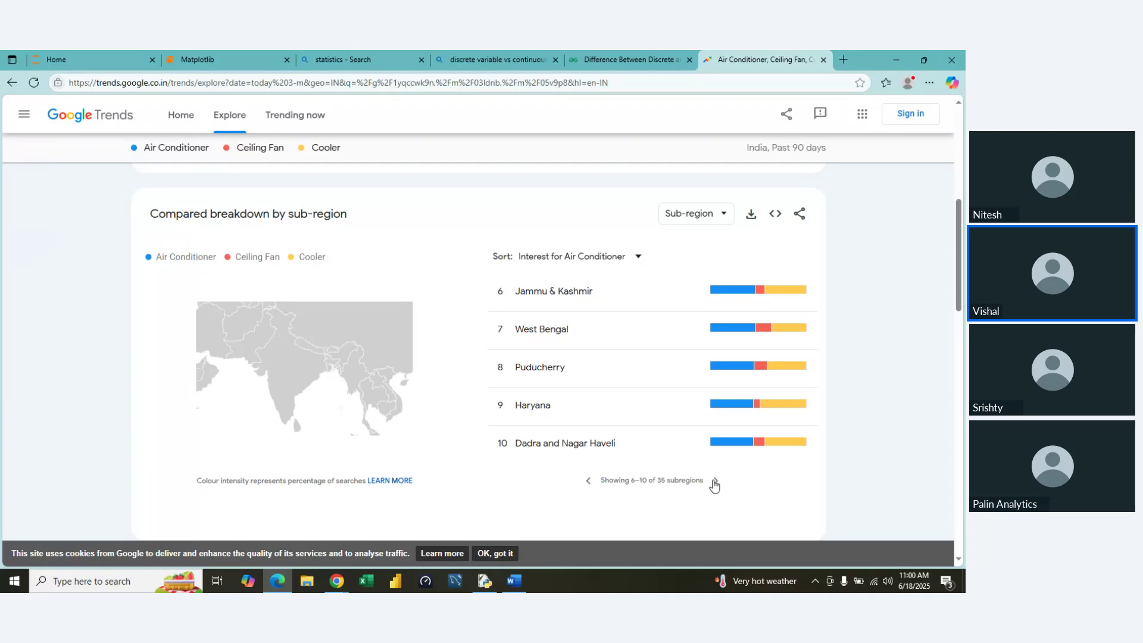
left_click(715, 483)
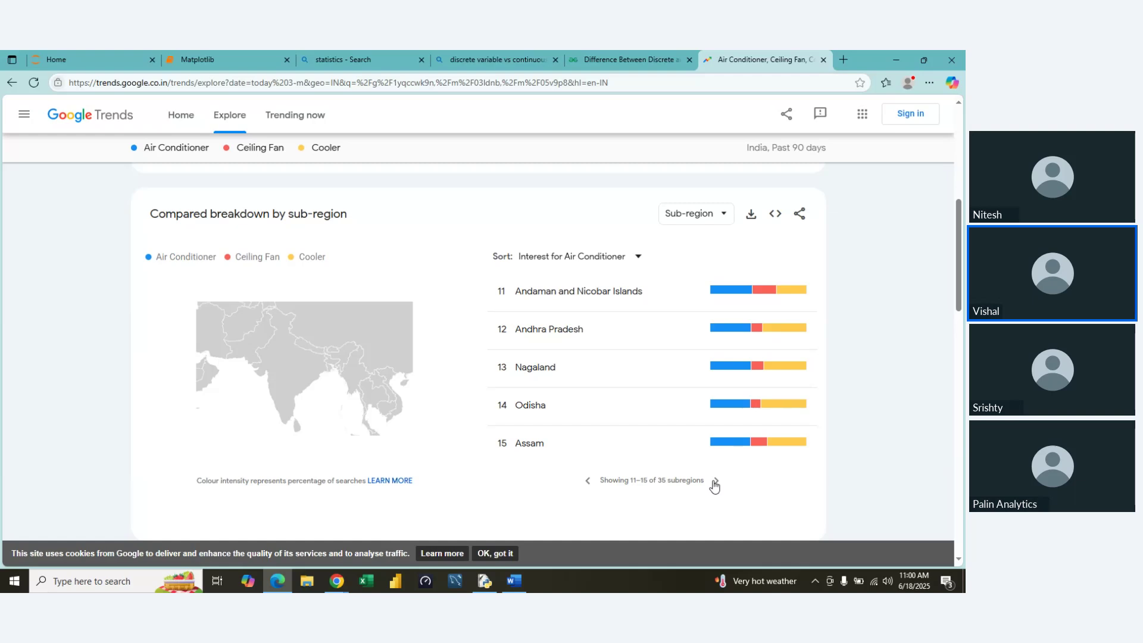
left_click(715, 484)
left_click(714, 484)
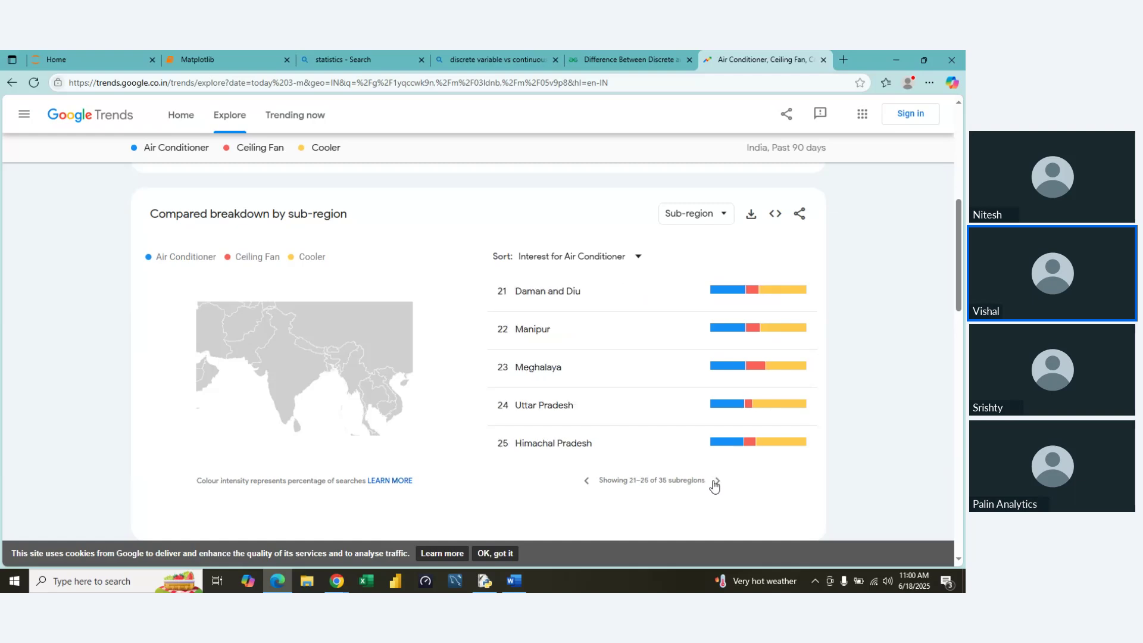
left_click(714, 483)
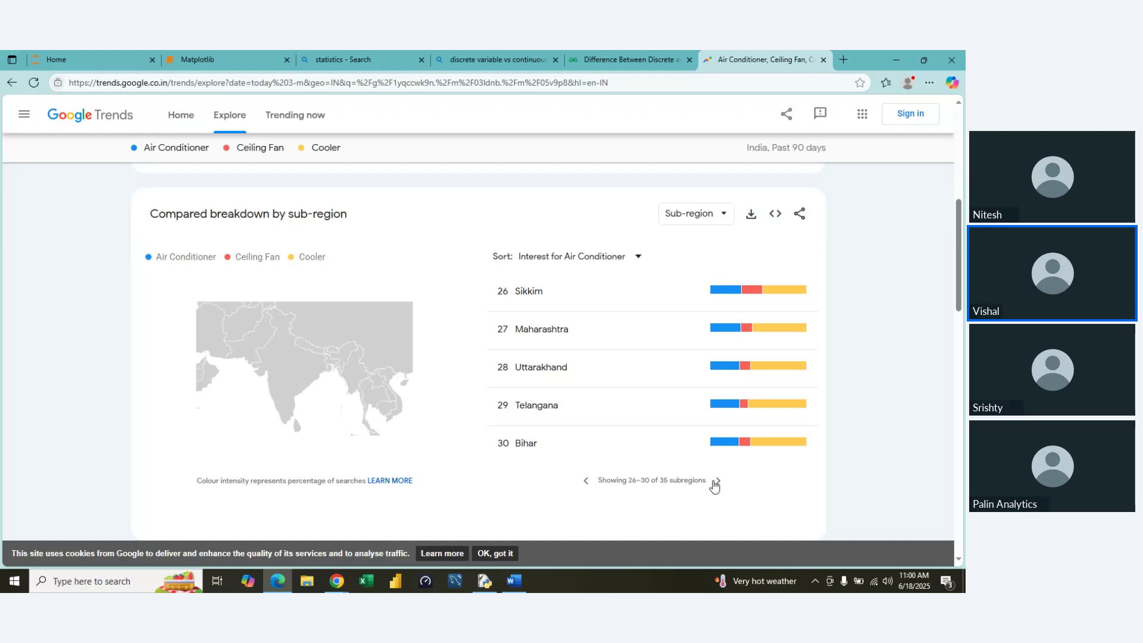
left_click(715, 485)
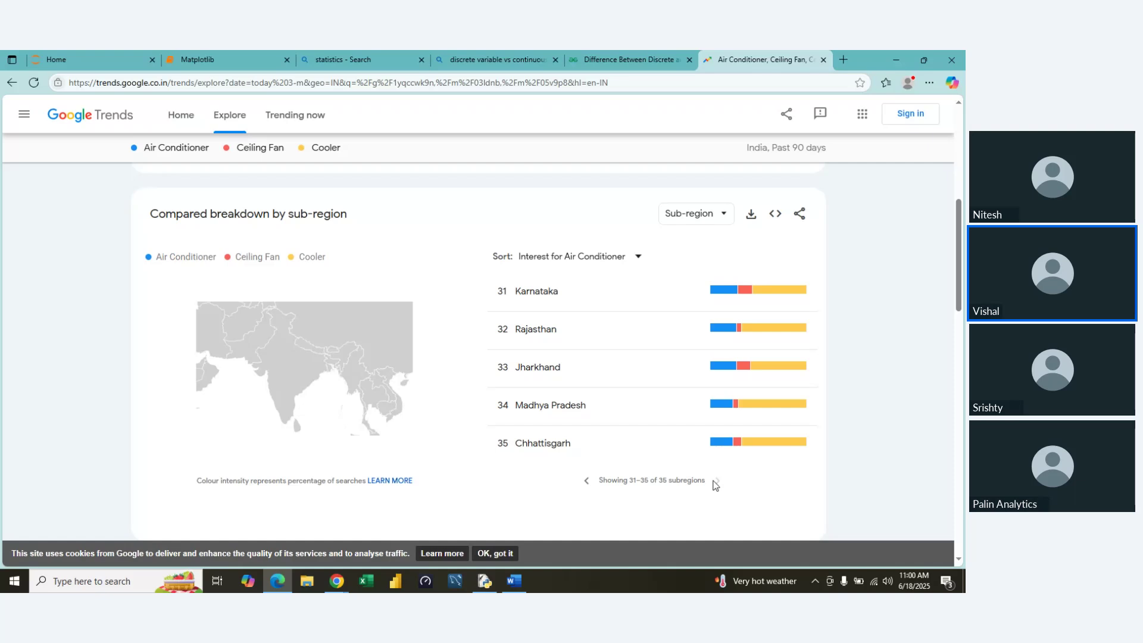
- Narrow the comparison to Karnataka from the sub-region breakdown and view its interest-over-time chart
scroll(715, 476, "down", 3)
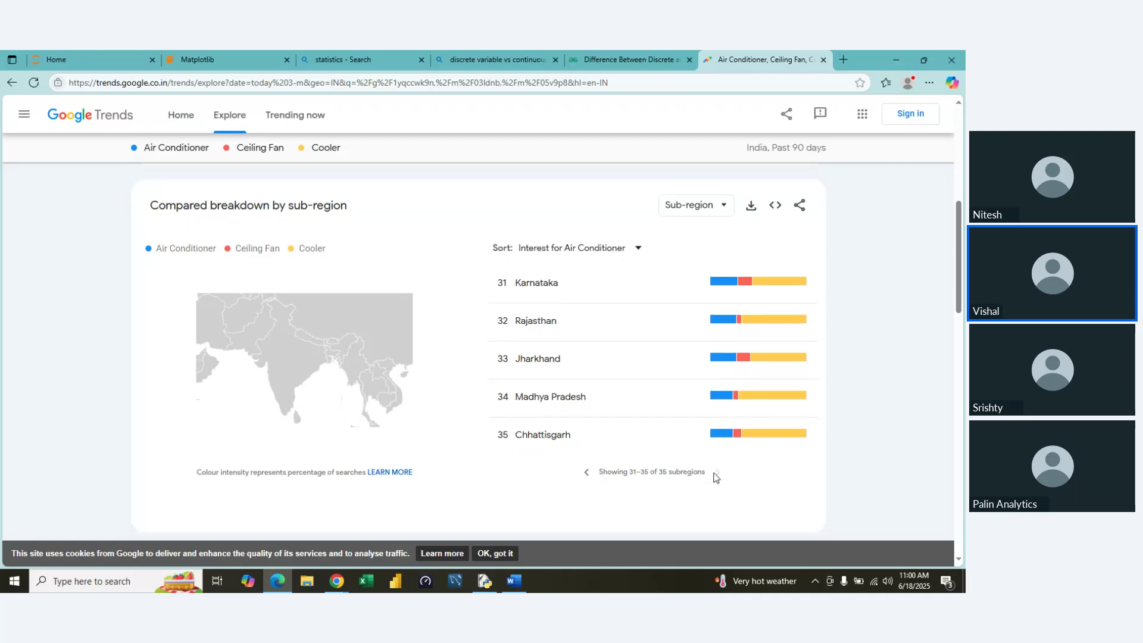
scroll(716, 476, "up", 3)
scroll(715, 476, "down", 5)
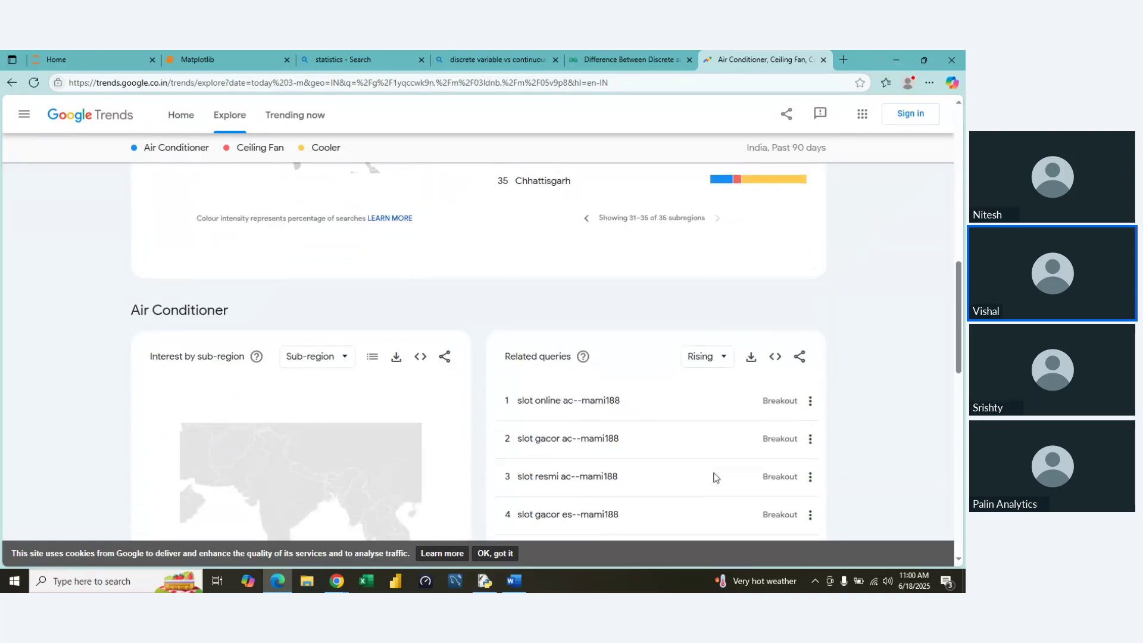
scroll(716, 477, "down", 5)
scroll(716, 476, "up", 15)
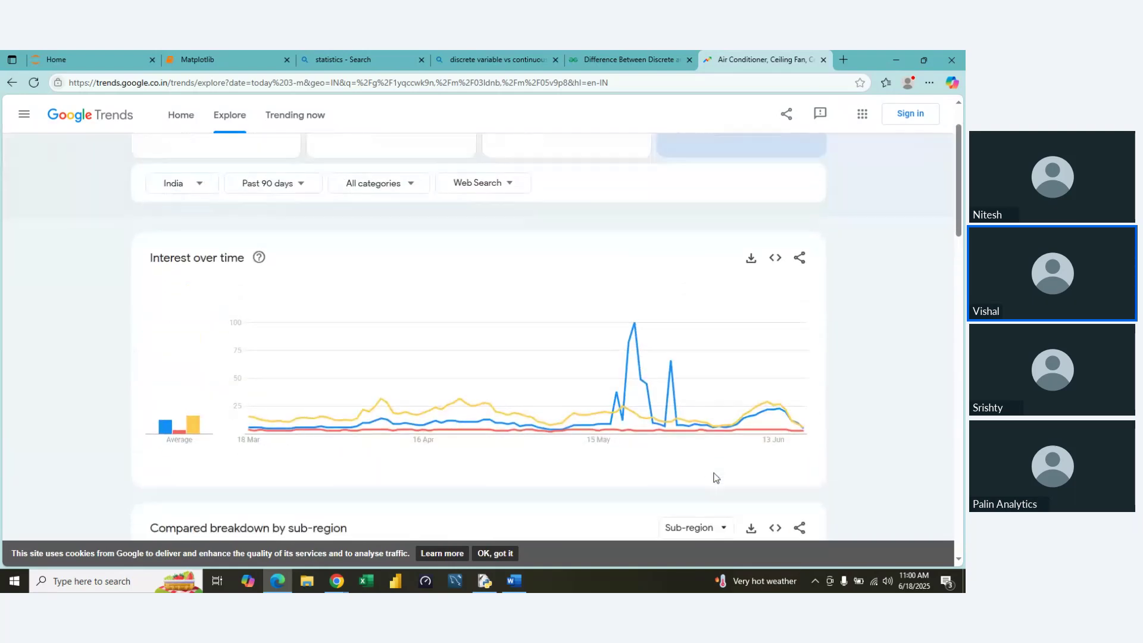
scroll(716, 477, "down", 5)
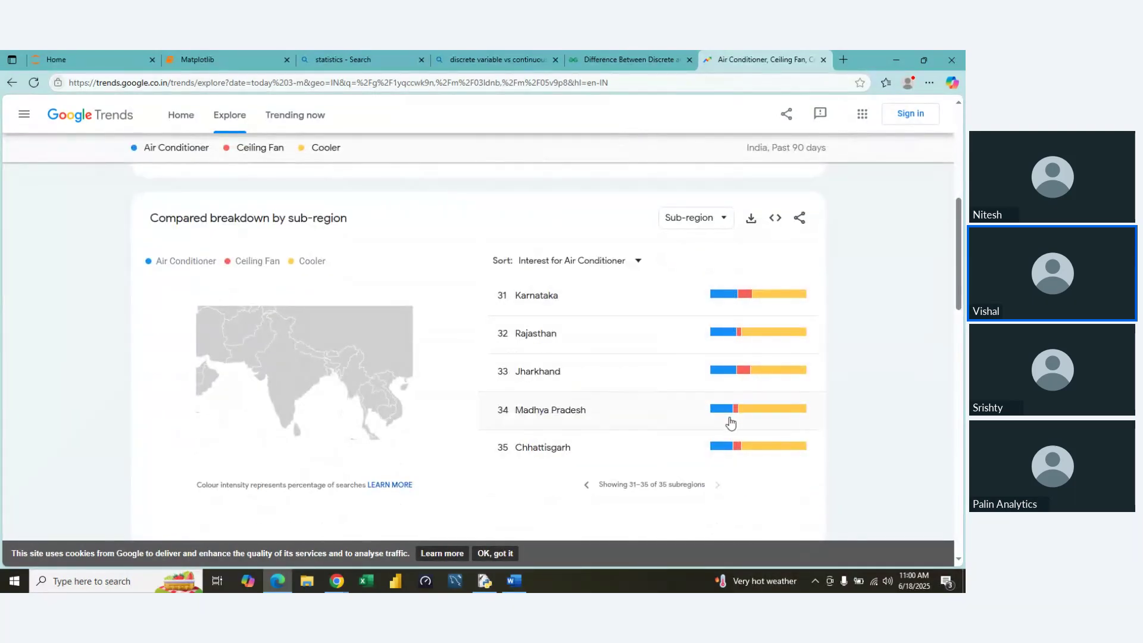
left_click(740, 300)
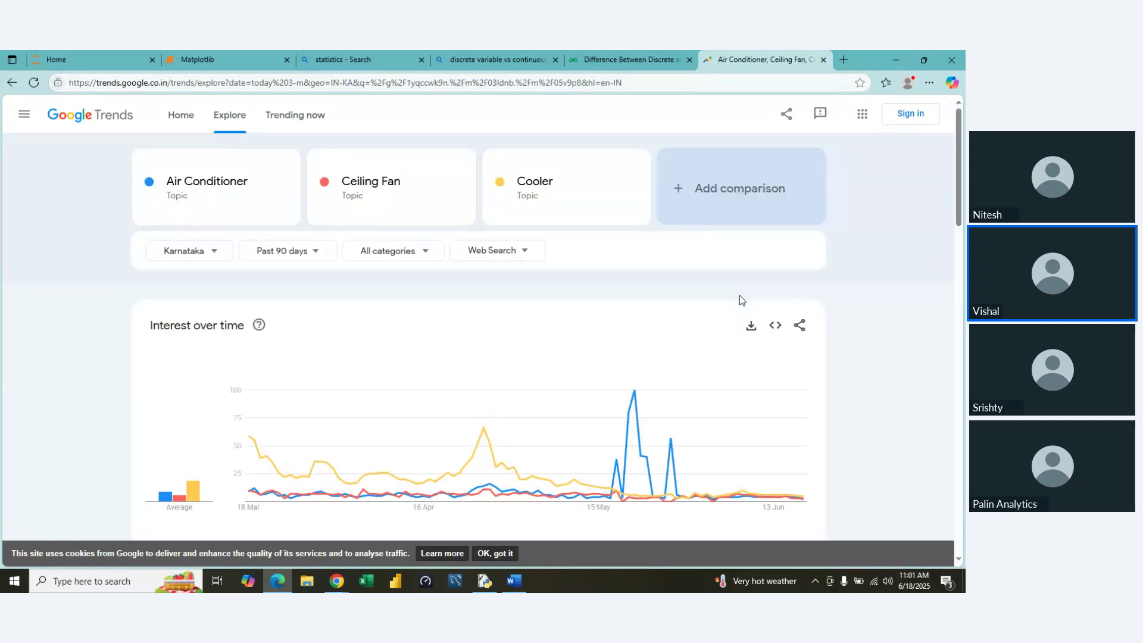
scroll(920, 408, "down", 3)
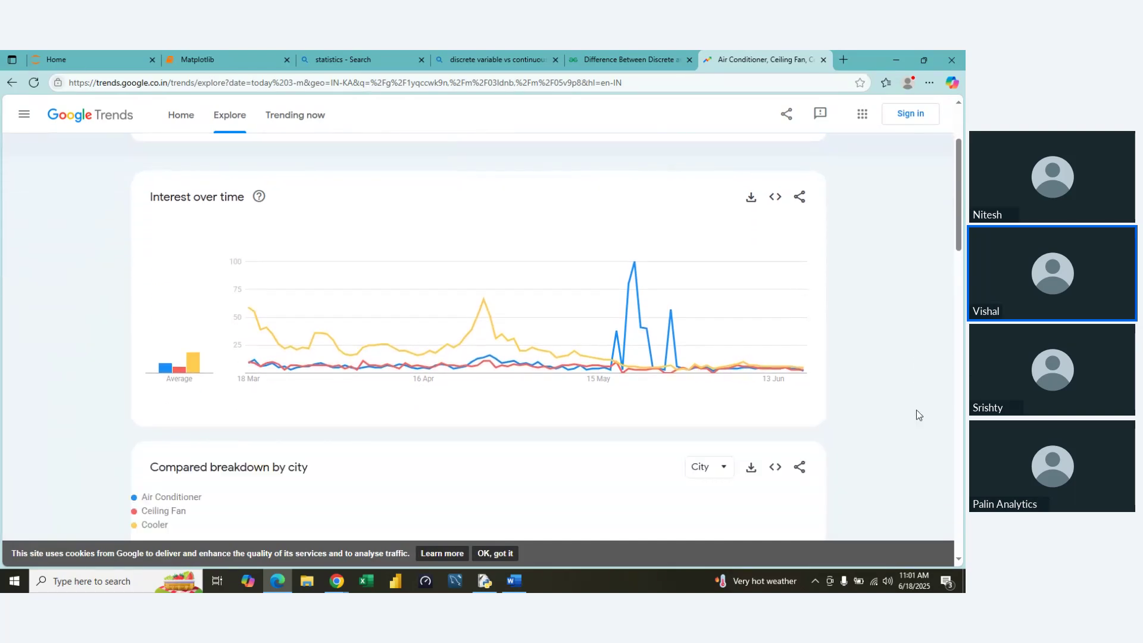
- Review Karnataka's compared breakdown by city, the related queries for each topic, and the interest-over-time chart
scroll(951, 360, "down", 1)
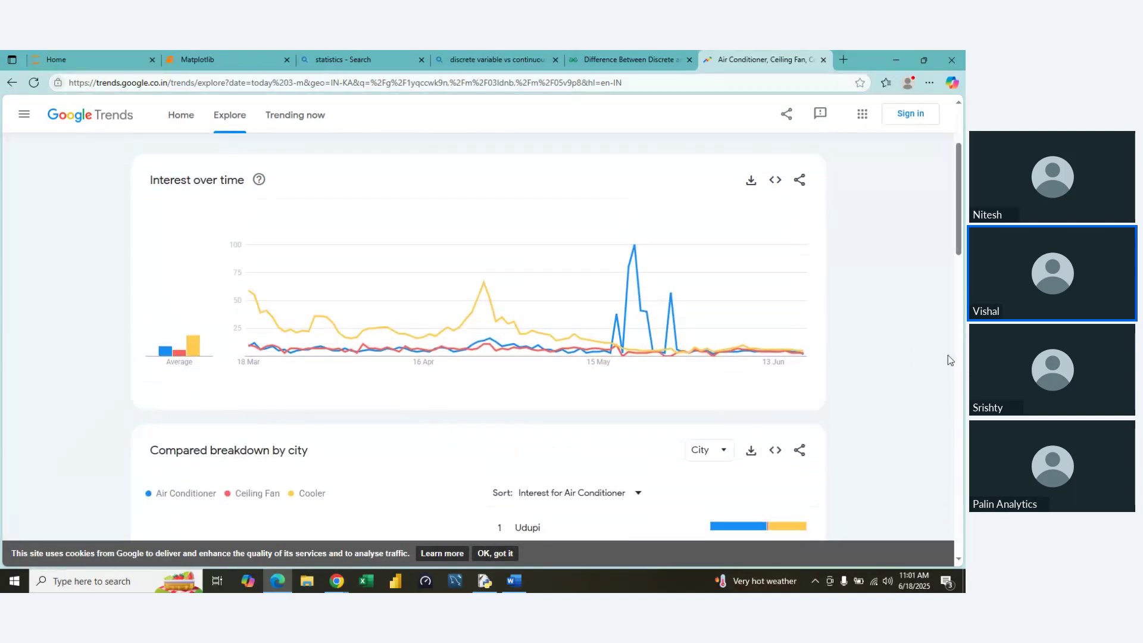
scroll(948, 356, "down", 4)
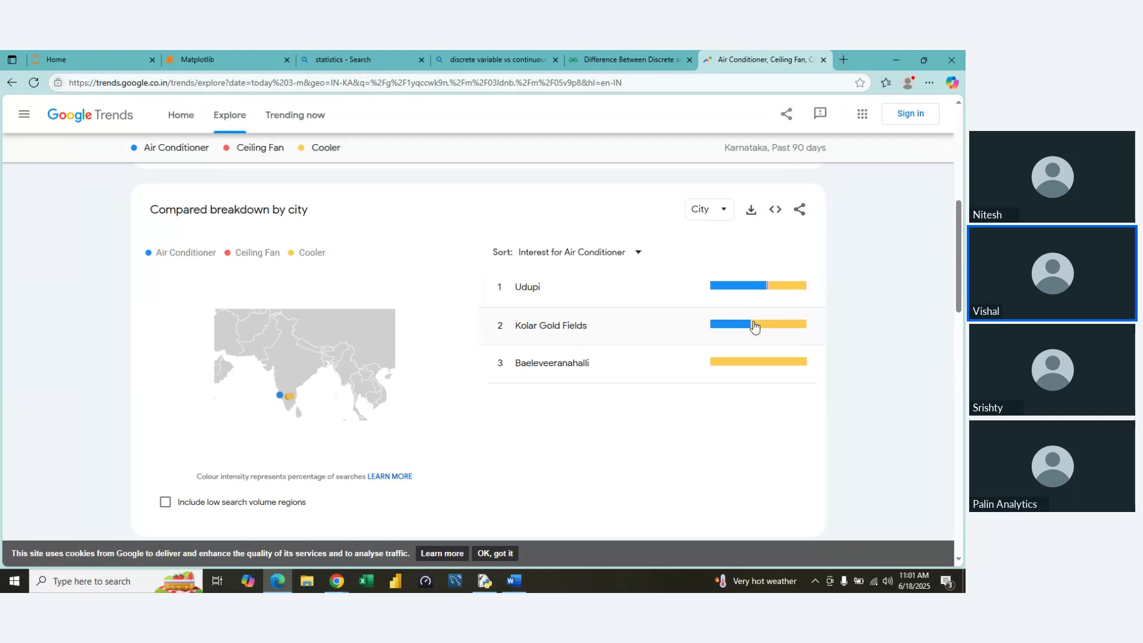
scroll(827, 374, "down", 1)
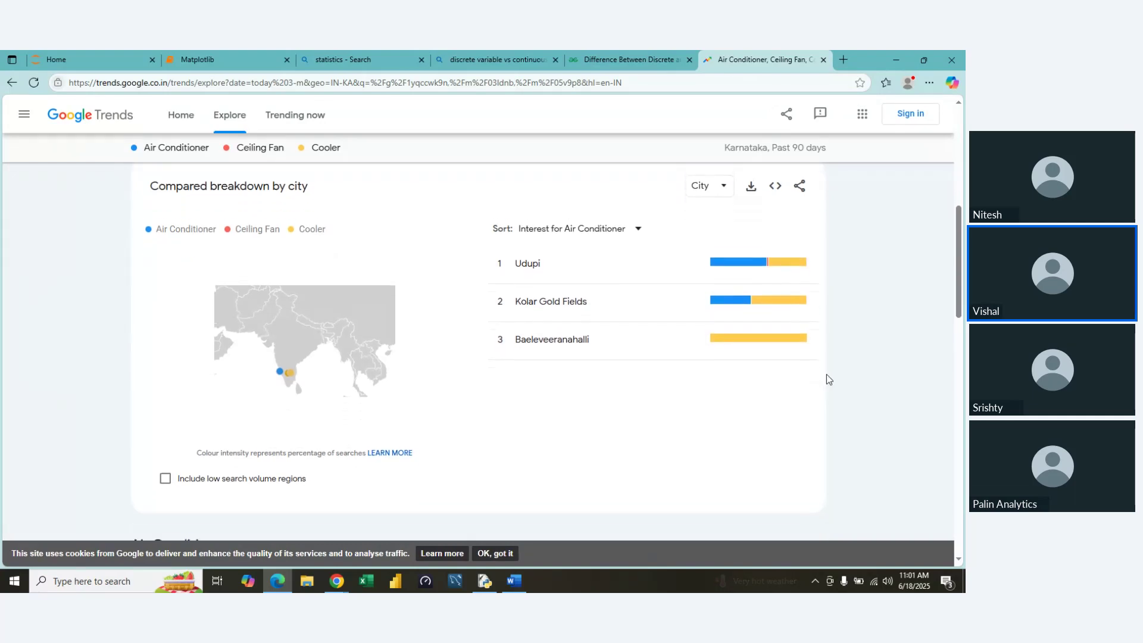
scroll(827, 375, "down", 5)
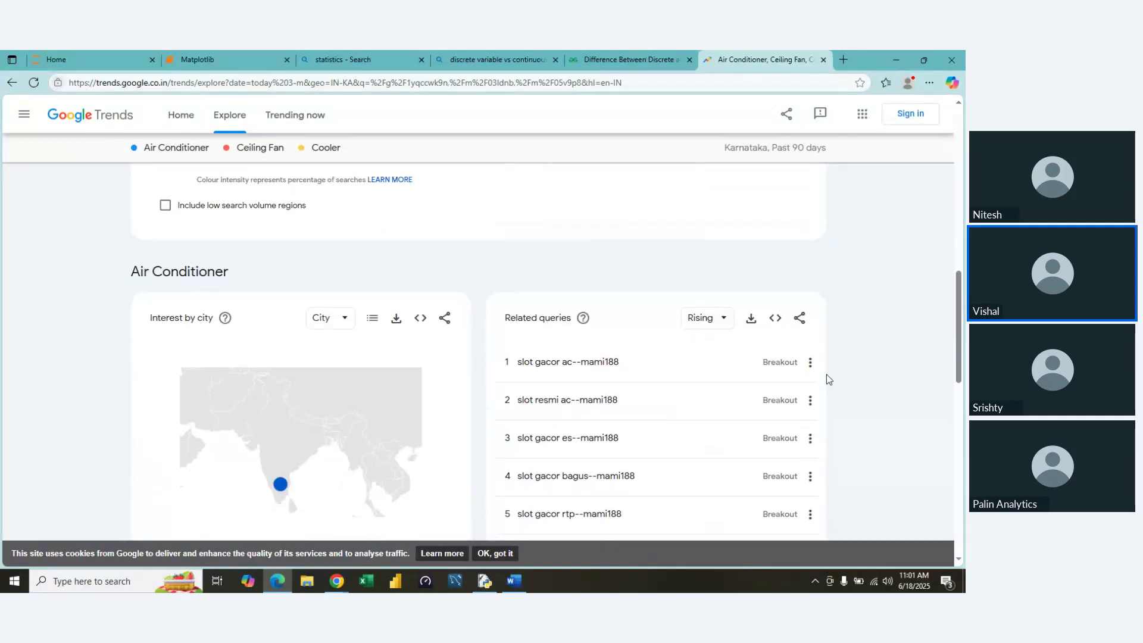
scroll(826, 379, "down", 13)
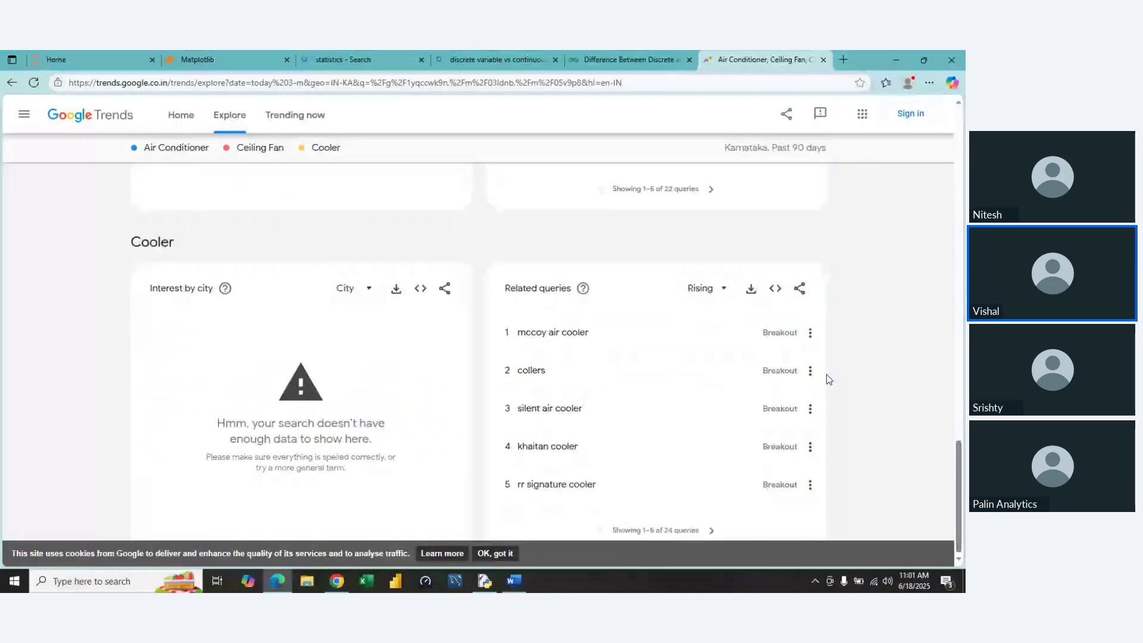
scroll(827, 379, "up", 15)
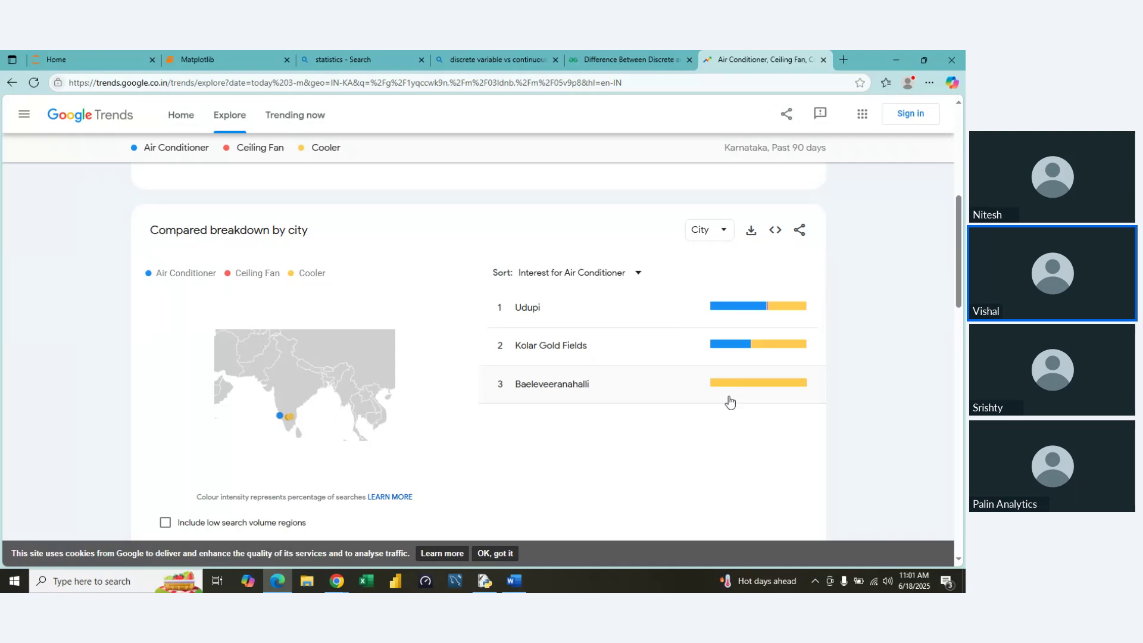
scroll(891, 377, "up", 4)
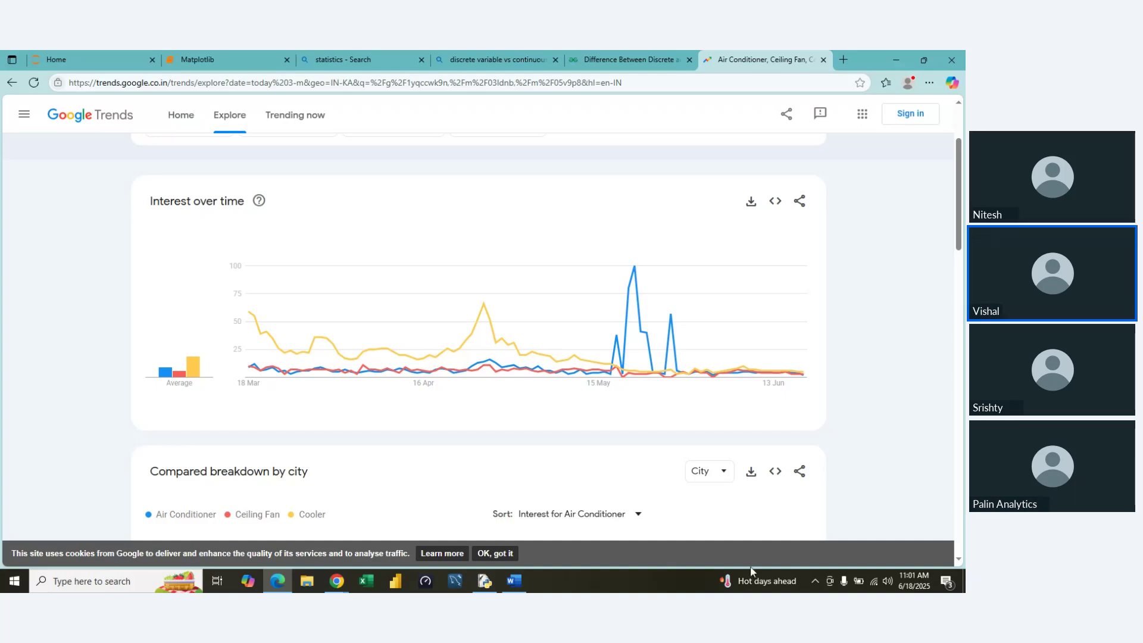
- Open Power BI Desktop's start screen, close it and return to the Google Trends comparison
left_click(396, 582)
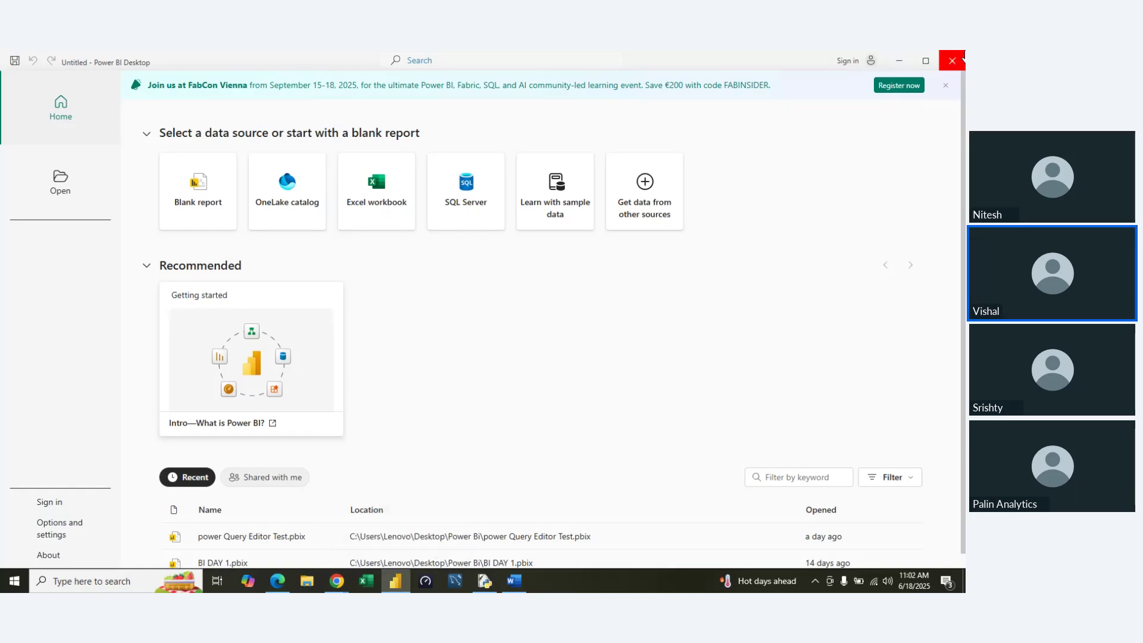
left_click(952, 61)
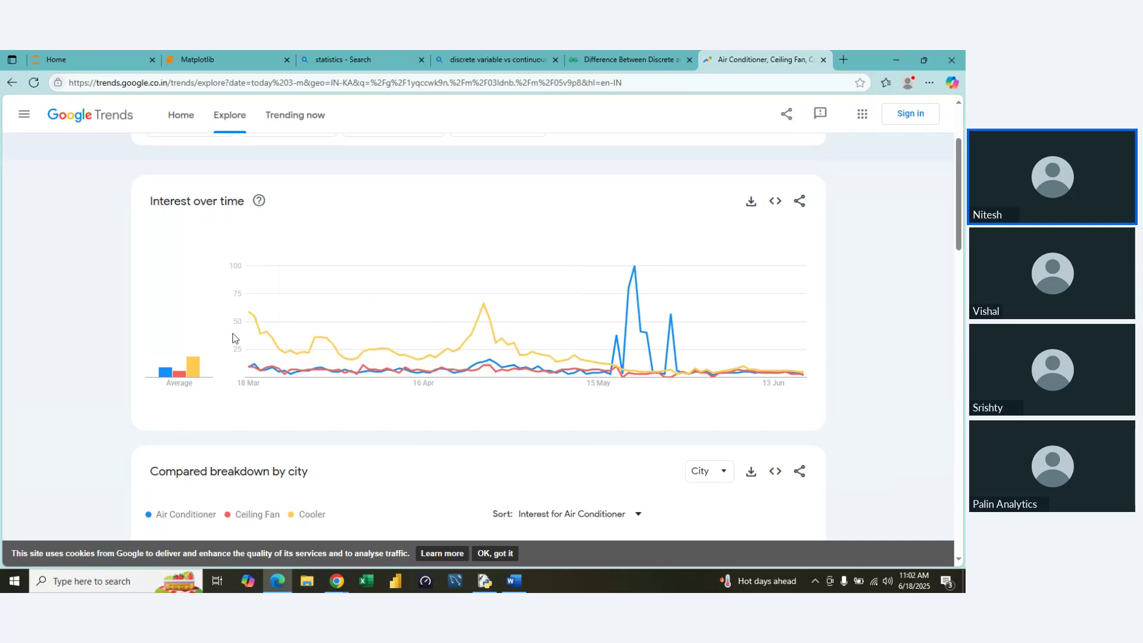
scroll(73, 332, "up", 2)
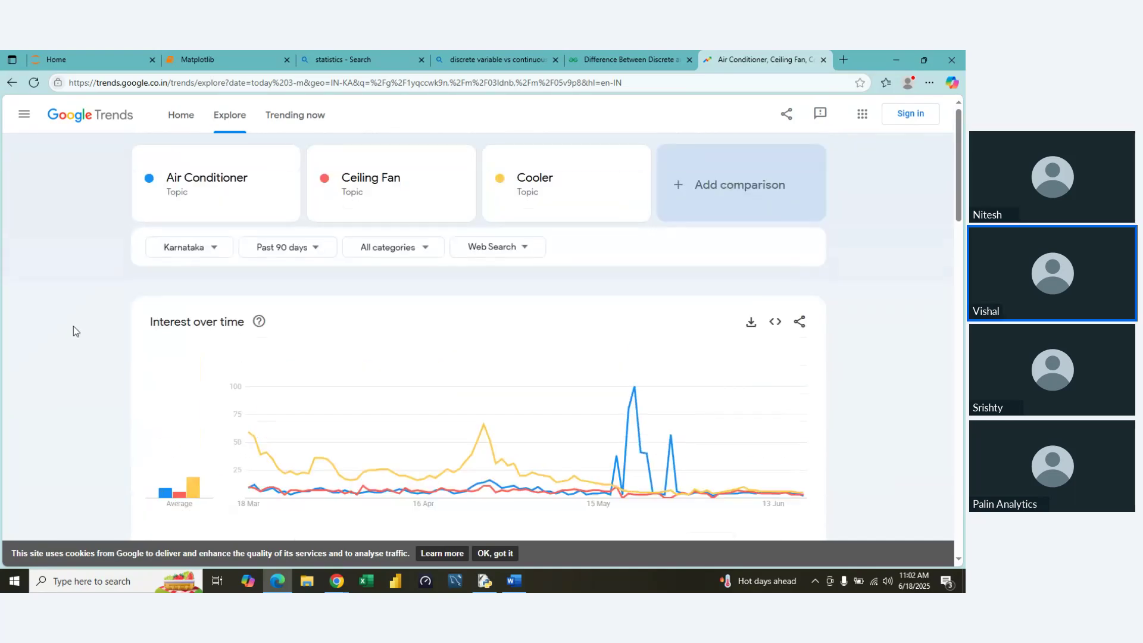
- Close the Google Trends, GeeksforGeeks and both Bing search pages, leaving the Matplotlib notebook in view
left_click(824, 59)
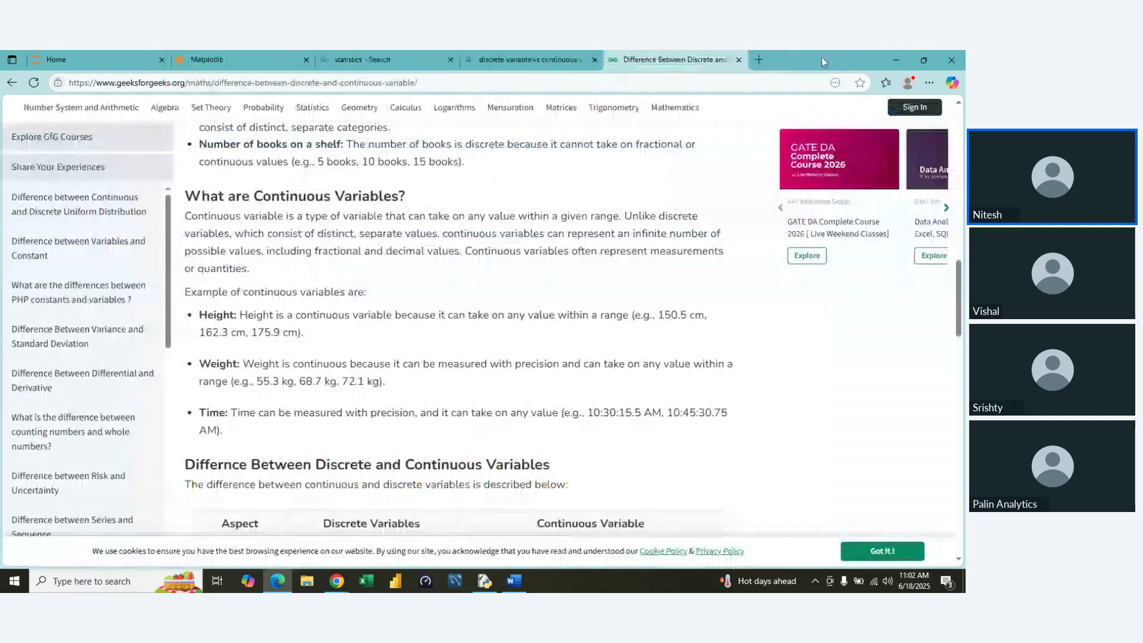
left_click(737, 60)
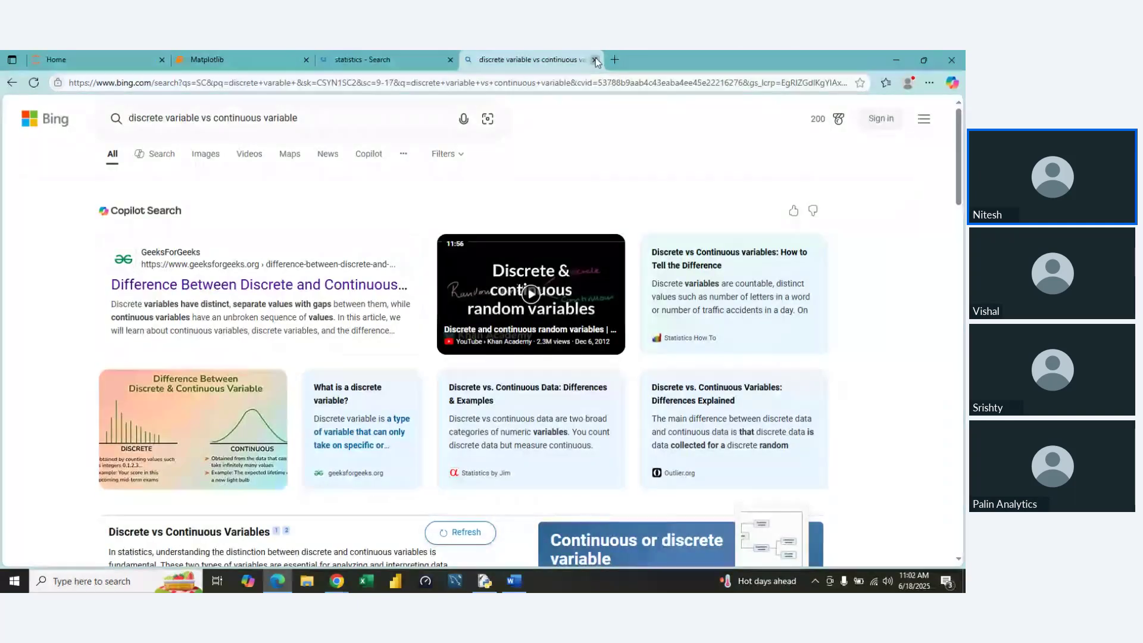
left_click(594, 59)
left_click(449, 60)
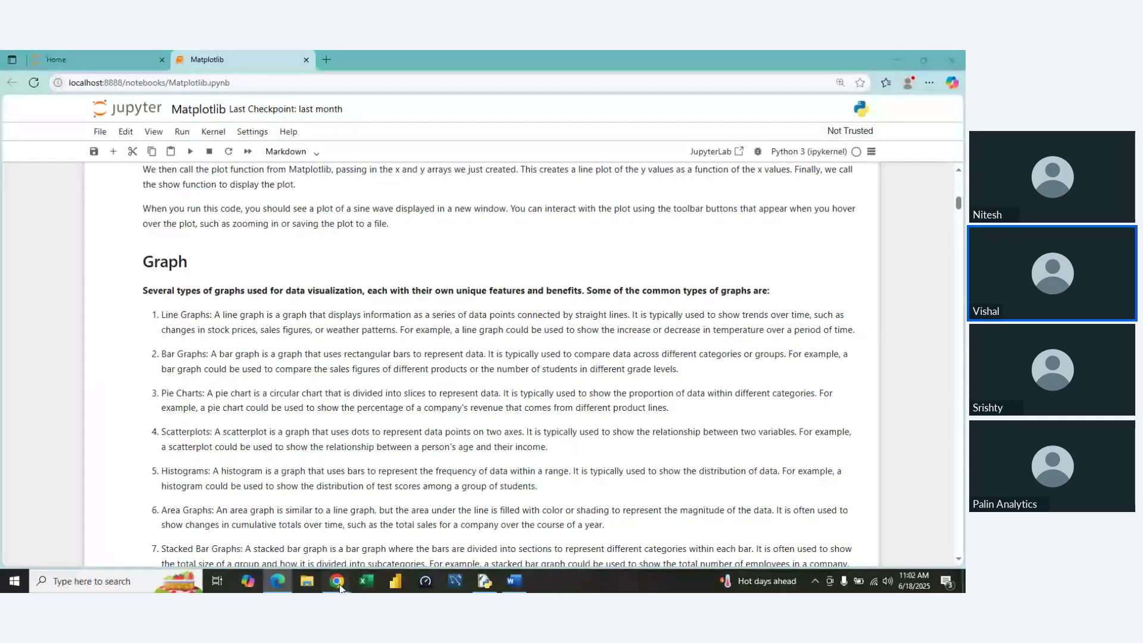
- Switch to Chrome with Graph Theory.pdf and bring up the power query editor meeting page
mouse_move(337, 581)
left_click(265, 524)
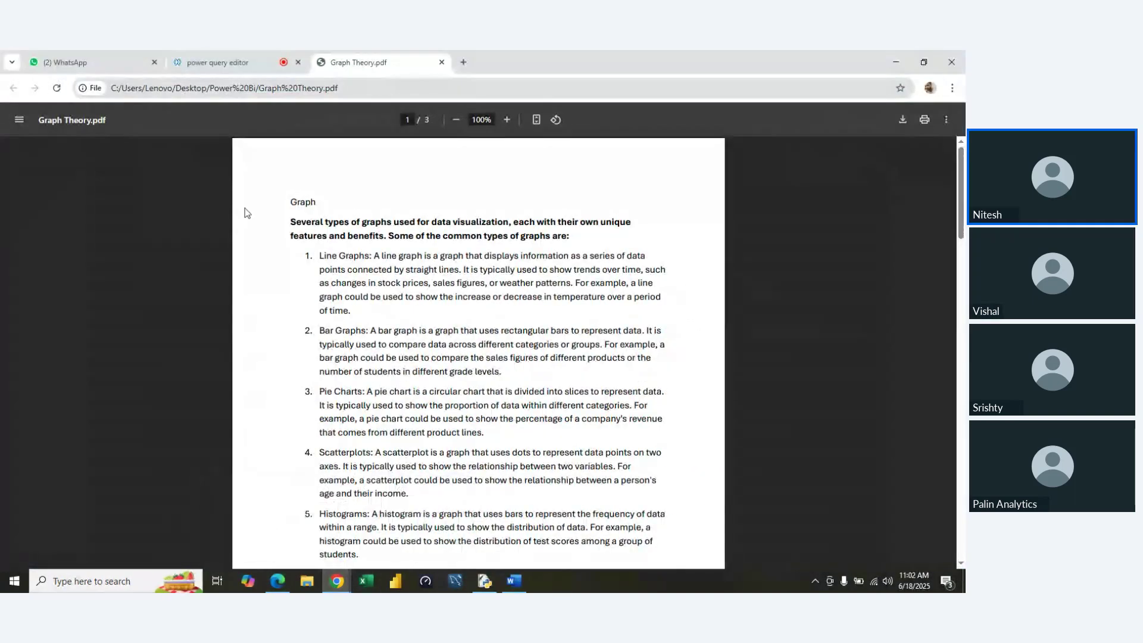
left_click(237, 67)
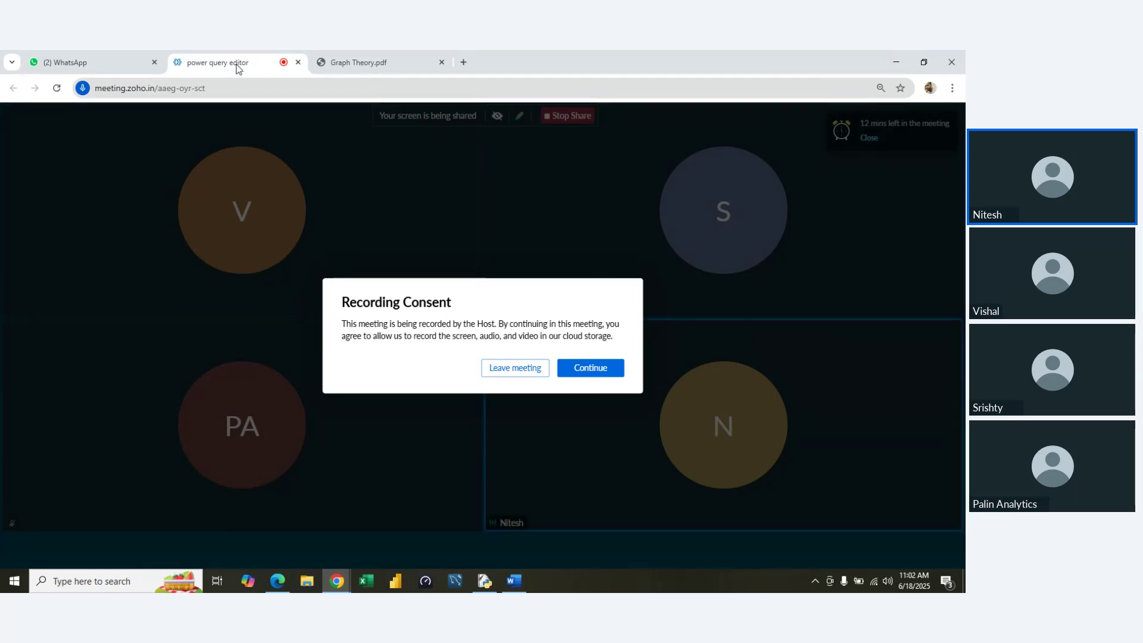